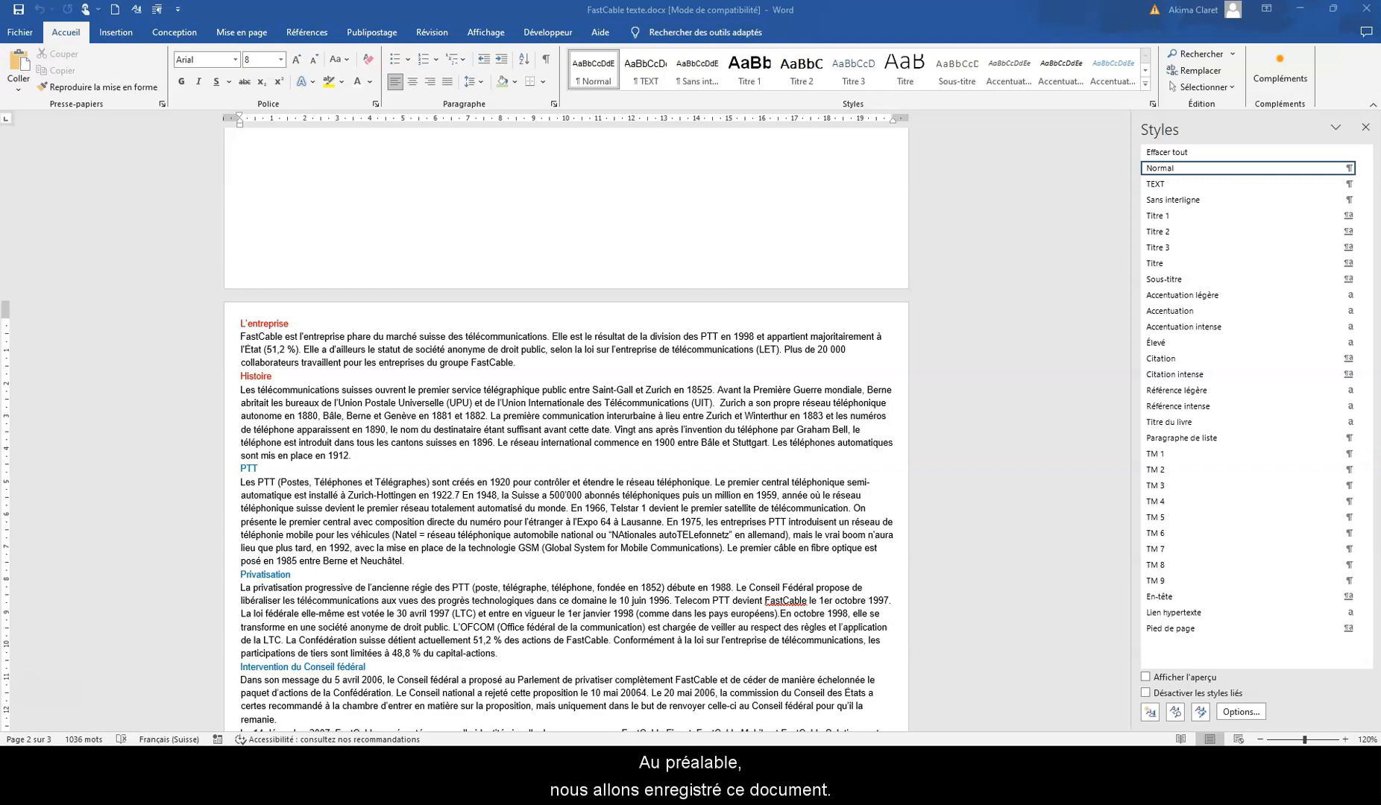
# Step: Save a copy in the candidate's own folder under Examen_2016, adding the candidate's full name before "FastCable texte.docx" in the file name
pyautogui.click(18, 33)
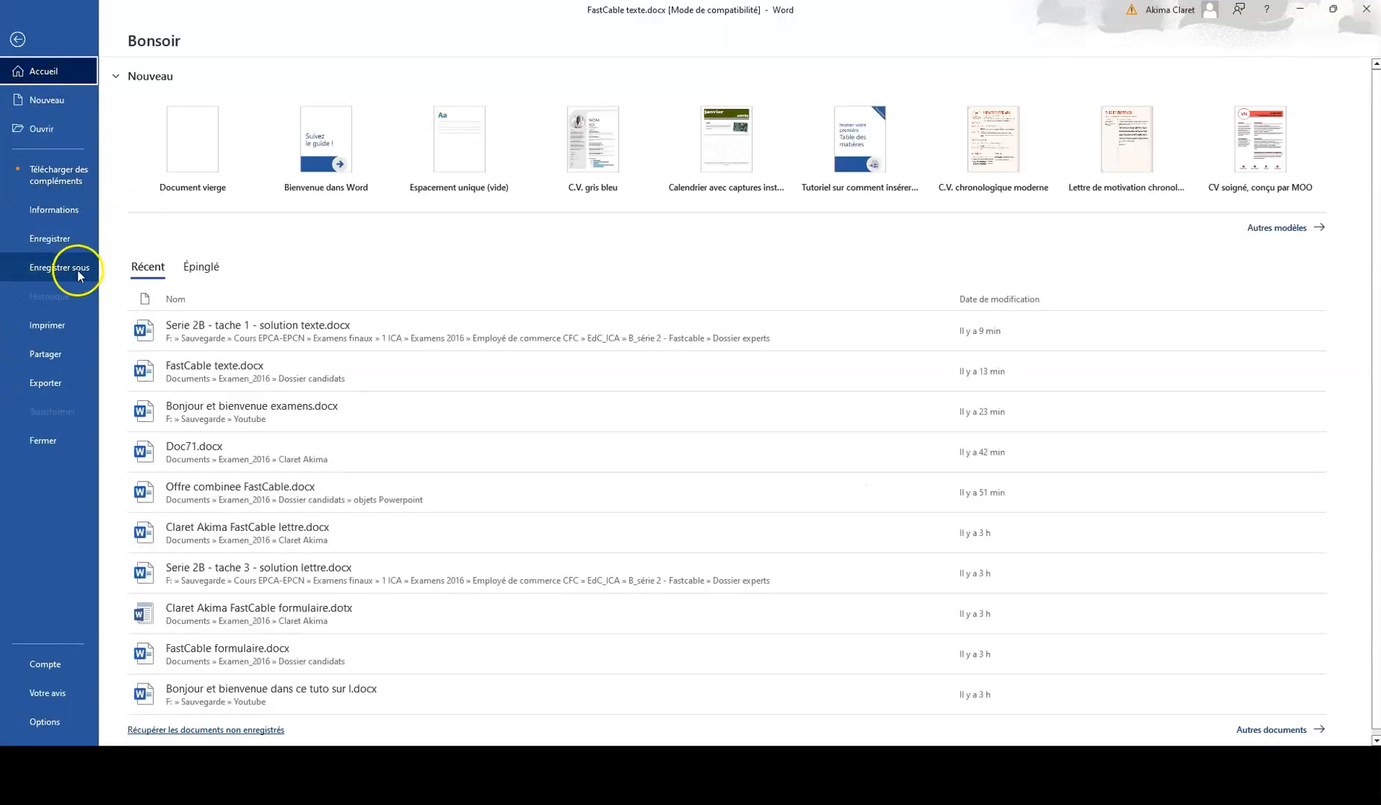
pyautogui.click(78, 270)
pyautogui.click(187, 260)
pyautogui.click(298, 31)
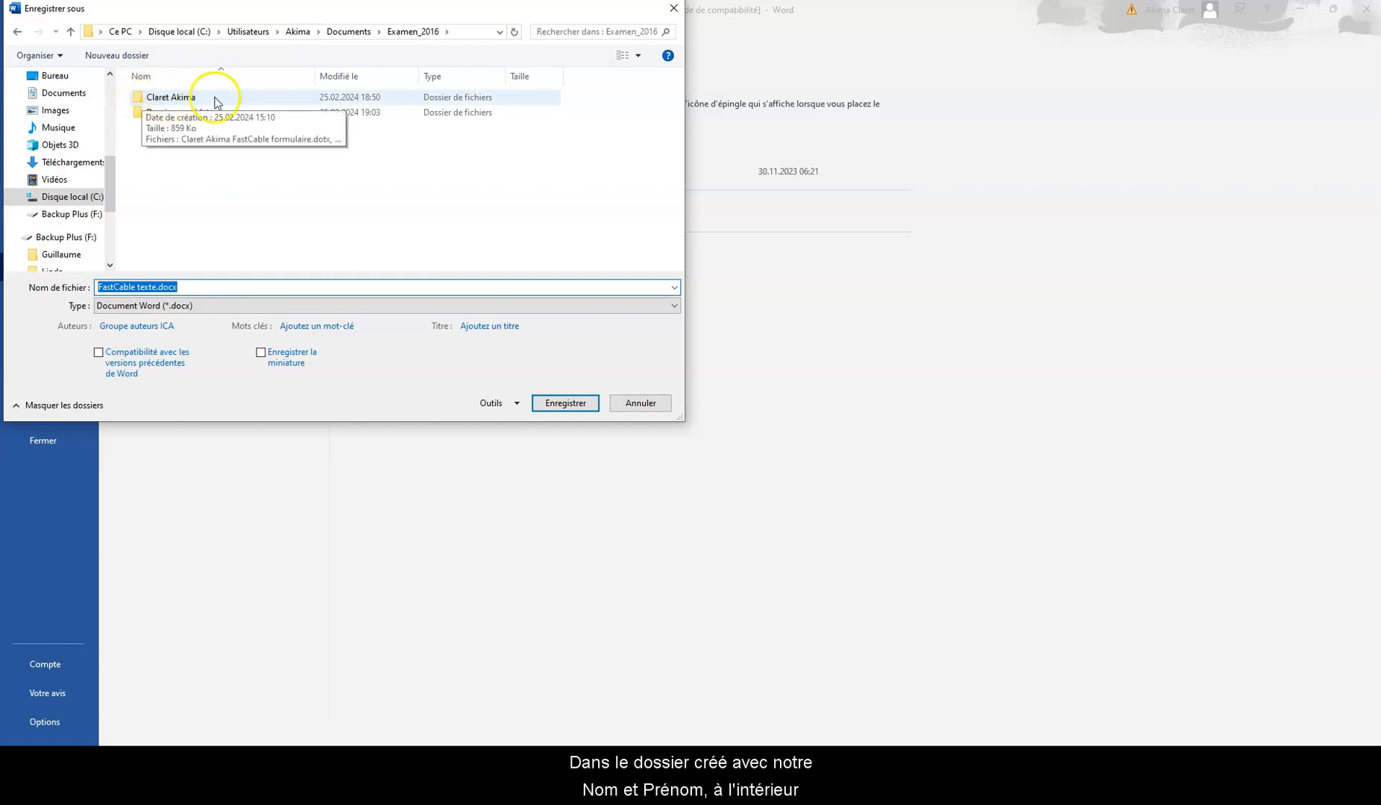
pyautogui.doubleClick(172, 99)
pyautogui.click(97, 289)
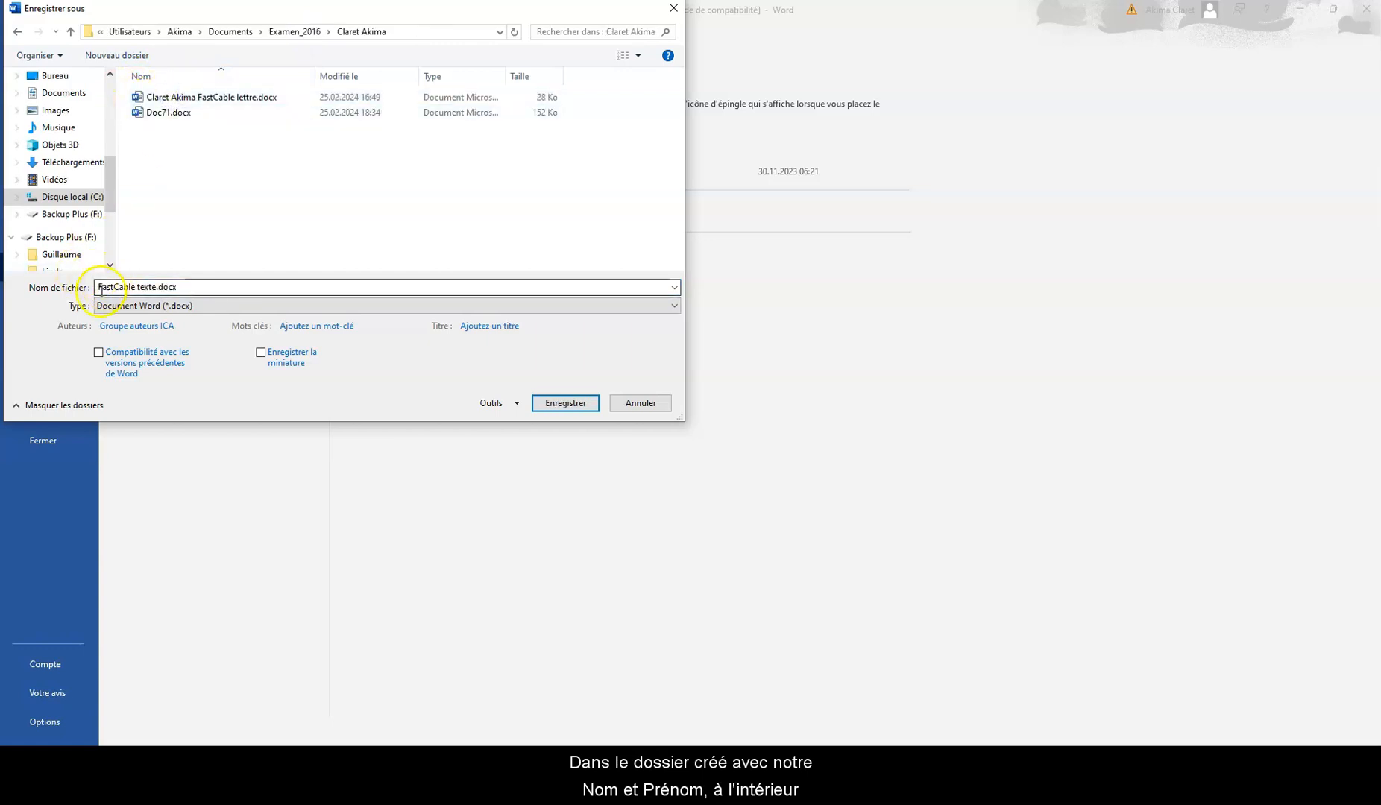
pyautogui.tripleClick(98, 289)
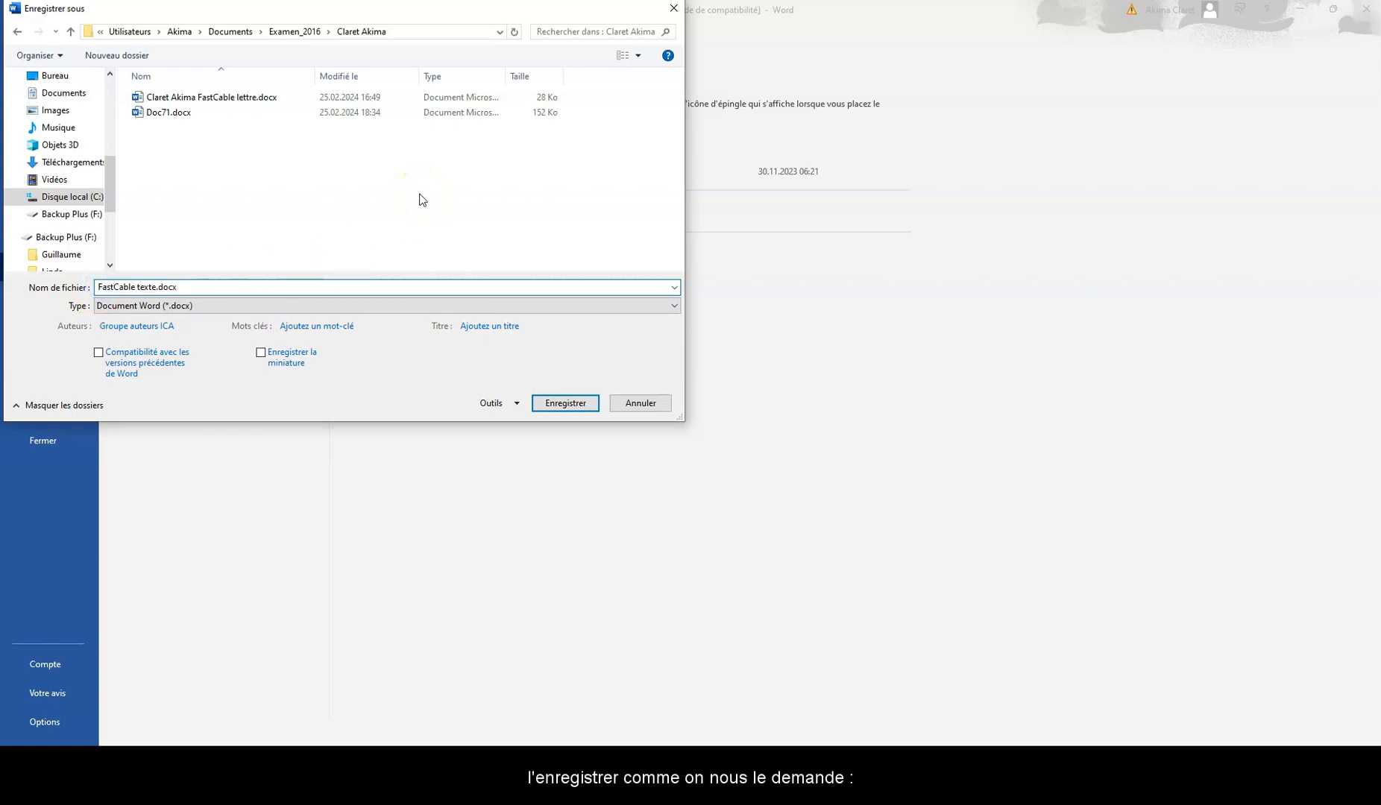
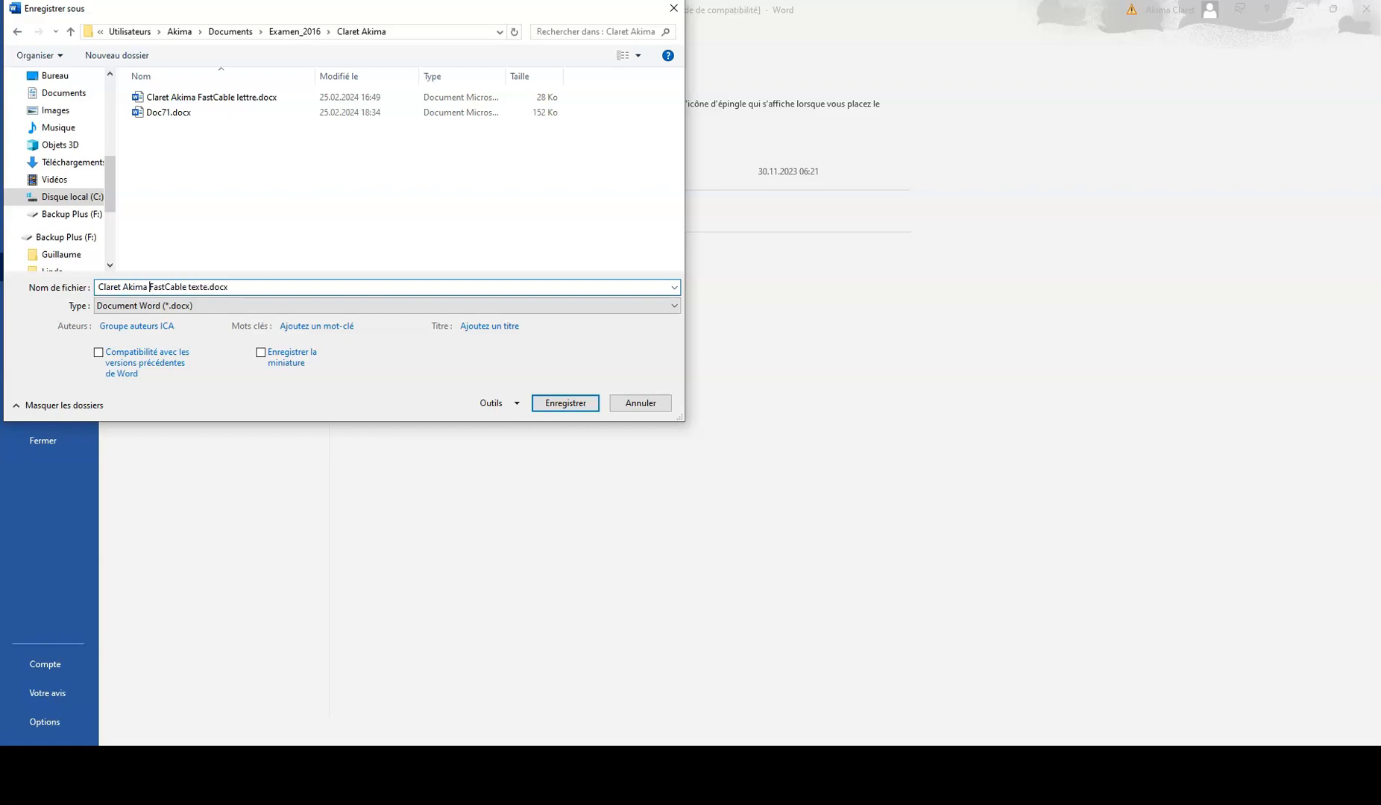
pyautogui.click(553, 408)
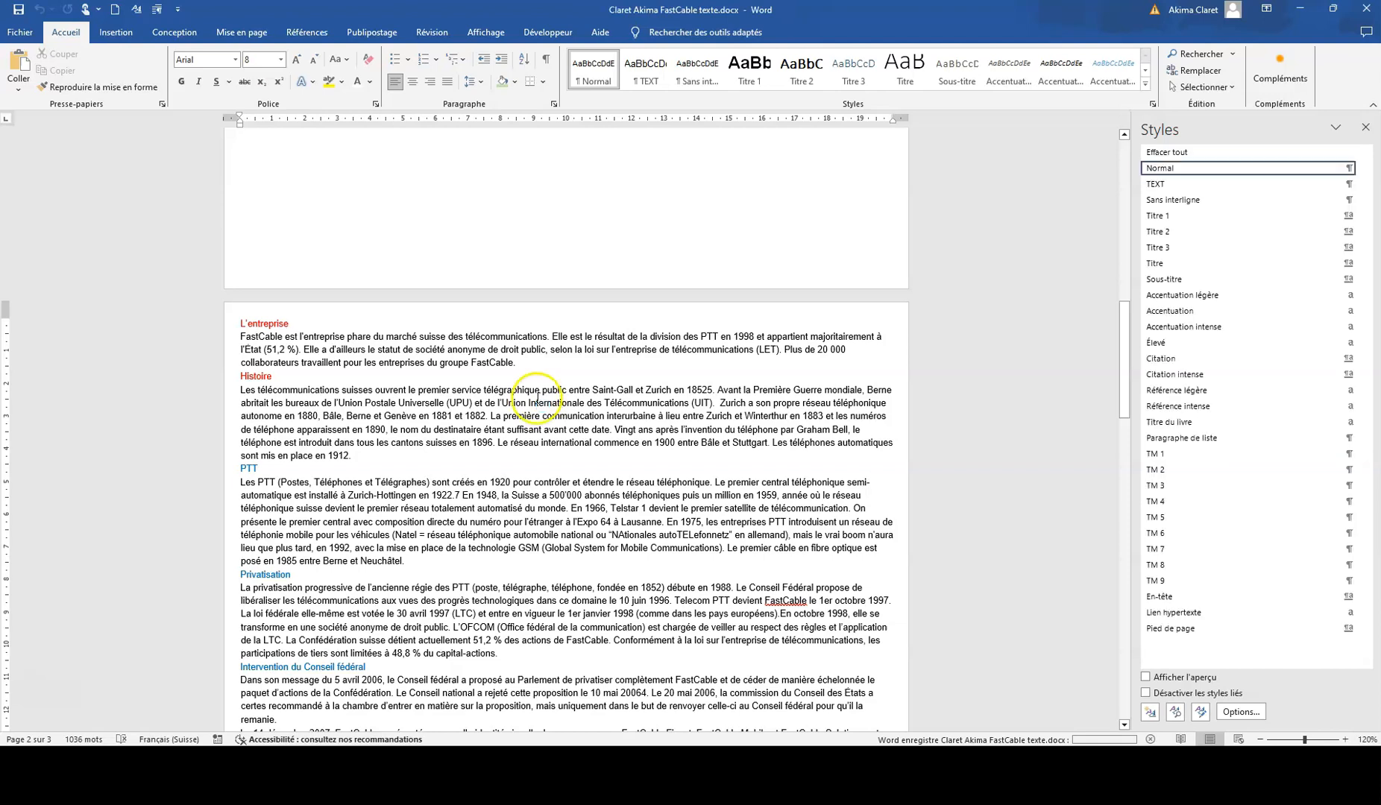
# Step: Check the document's paper size and apply the Normales margins of 2,5 cm on all four sides
pyautogui.scroll(5, 656, 384)
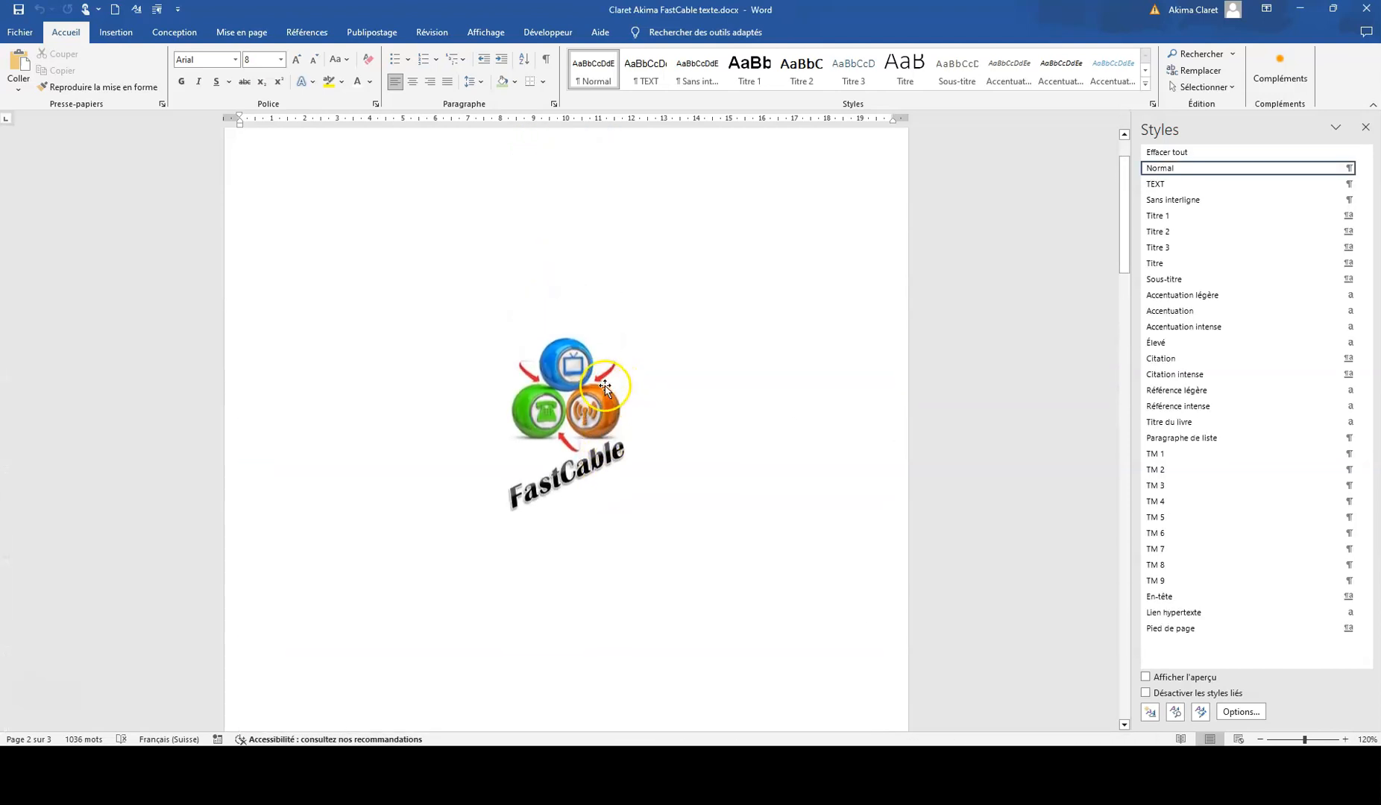
pyautogui.scroll(-6, 601, 381)
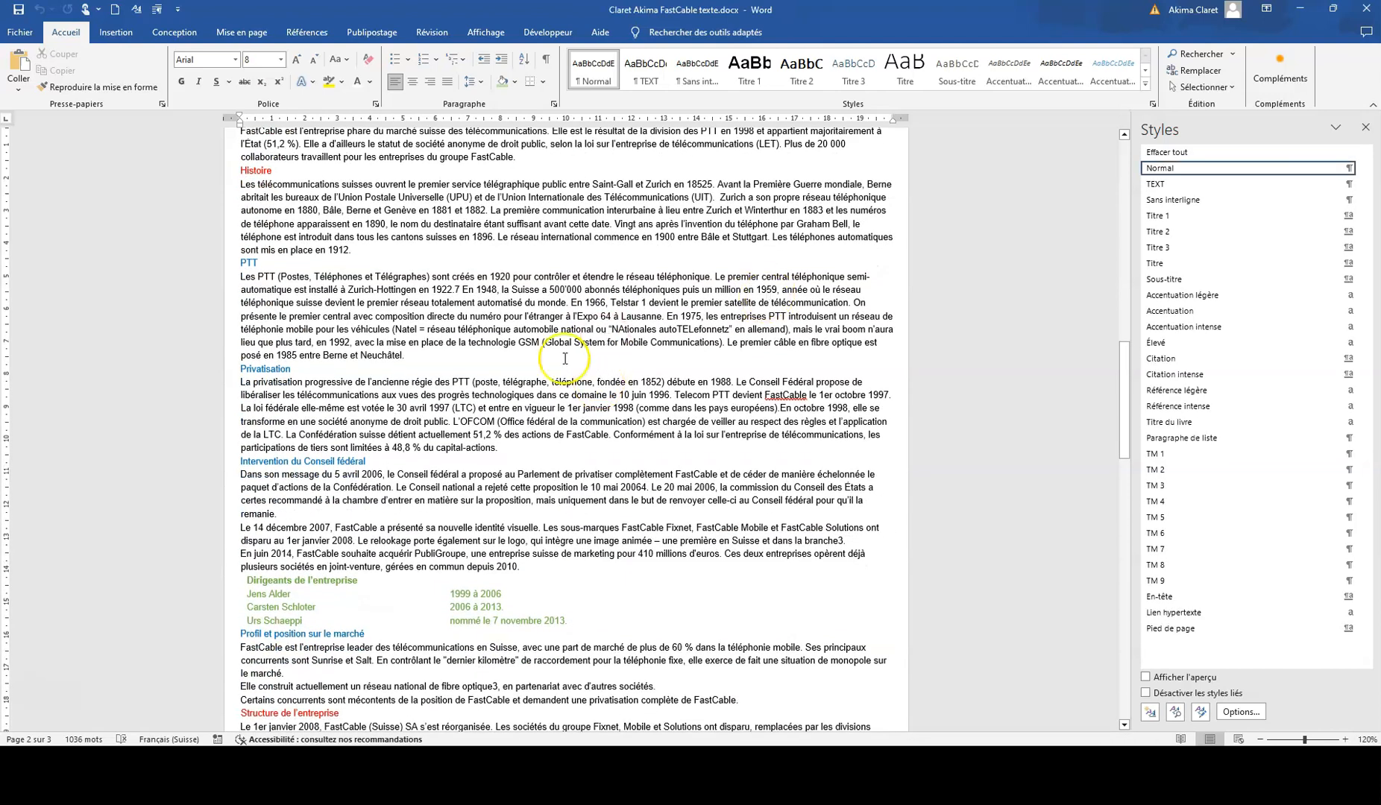
pyautogui.scroll(5, 248, 473)
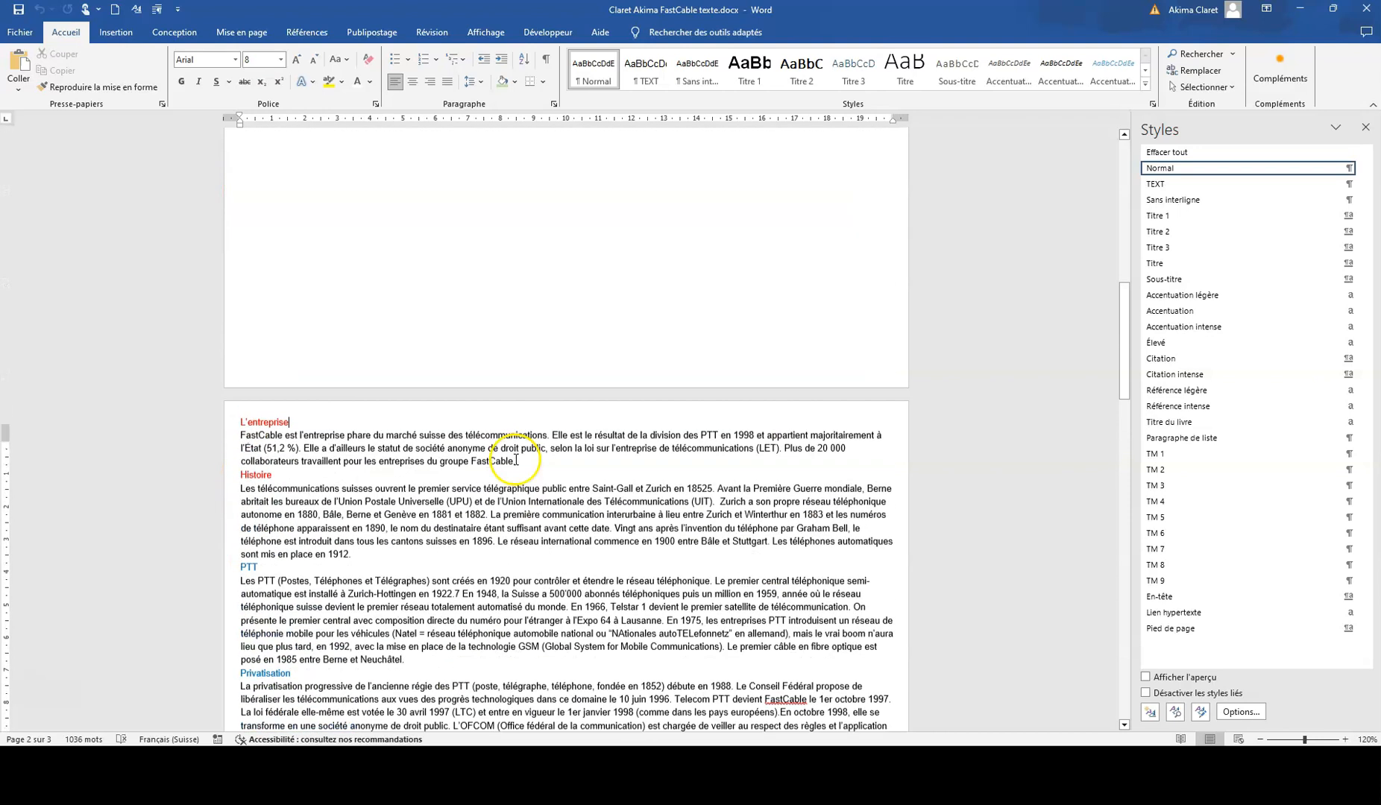
pyautogui.click(228, 34)
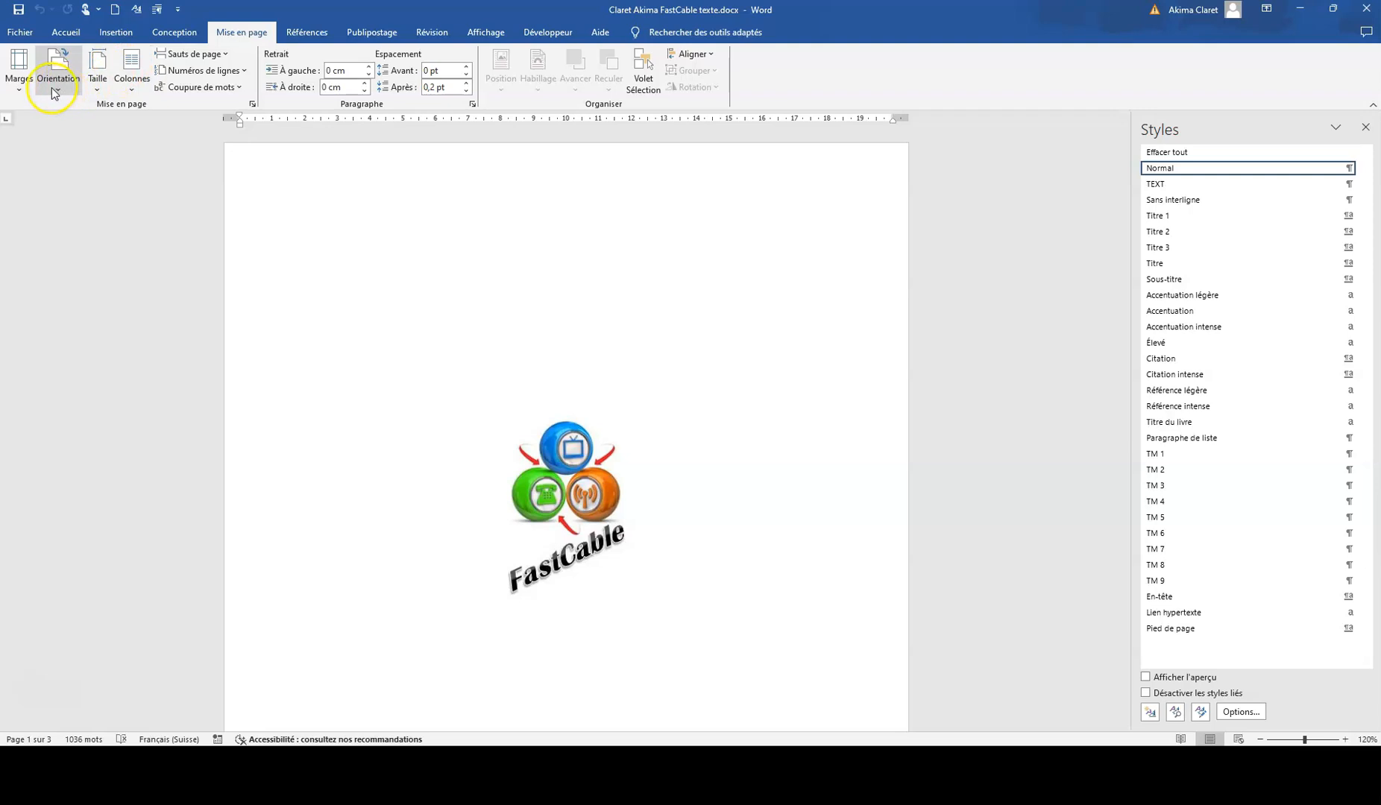
pyautogui.click(95, 83)
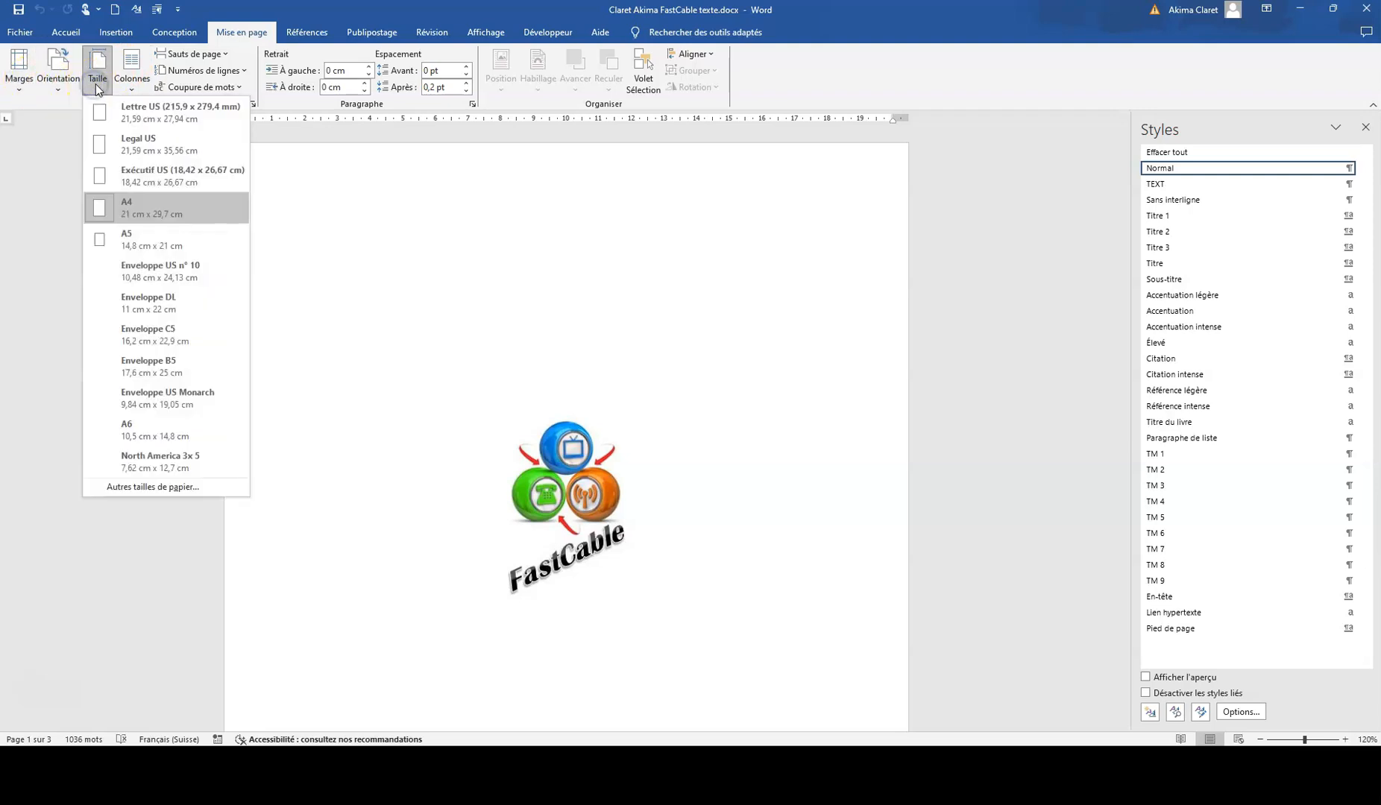
pyautogui.click(22, 83)
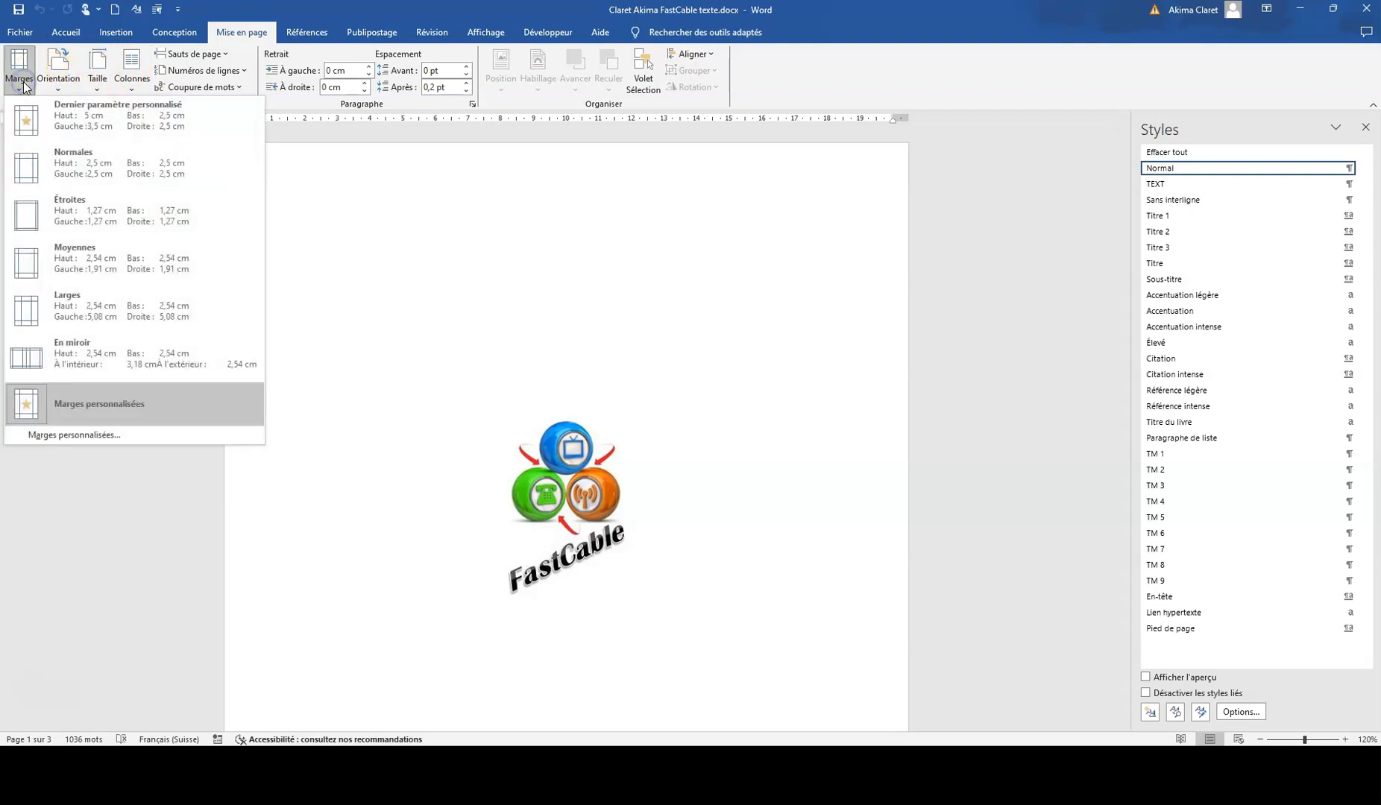
pyautogui.click(78, 185)
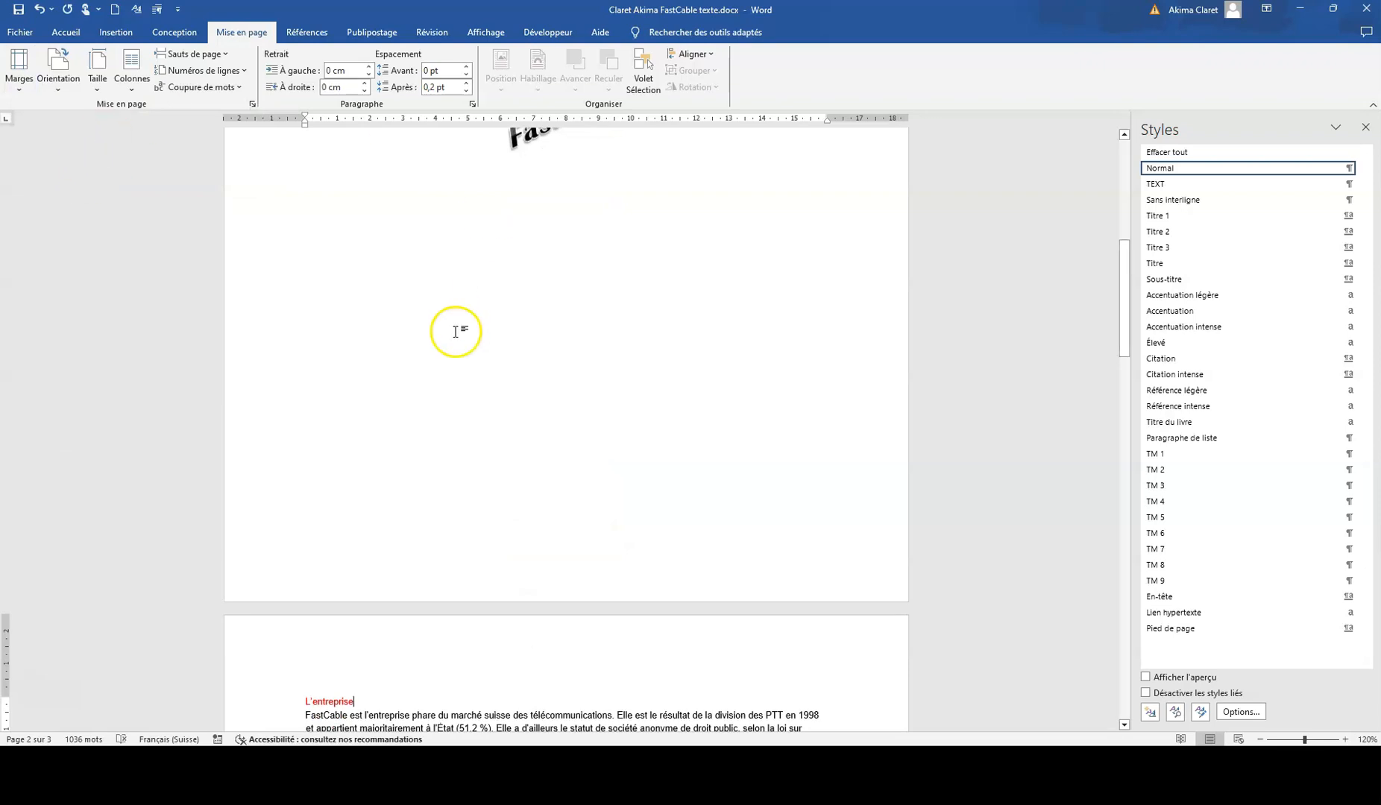
# Step: Display the formatting marks and insert a page break before the "L'entreprise" heading
pyautogui.scroll(5, 455, 329)
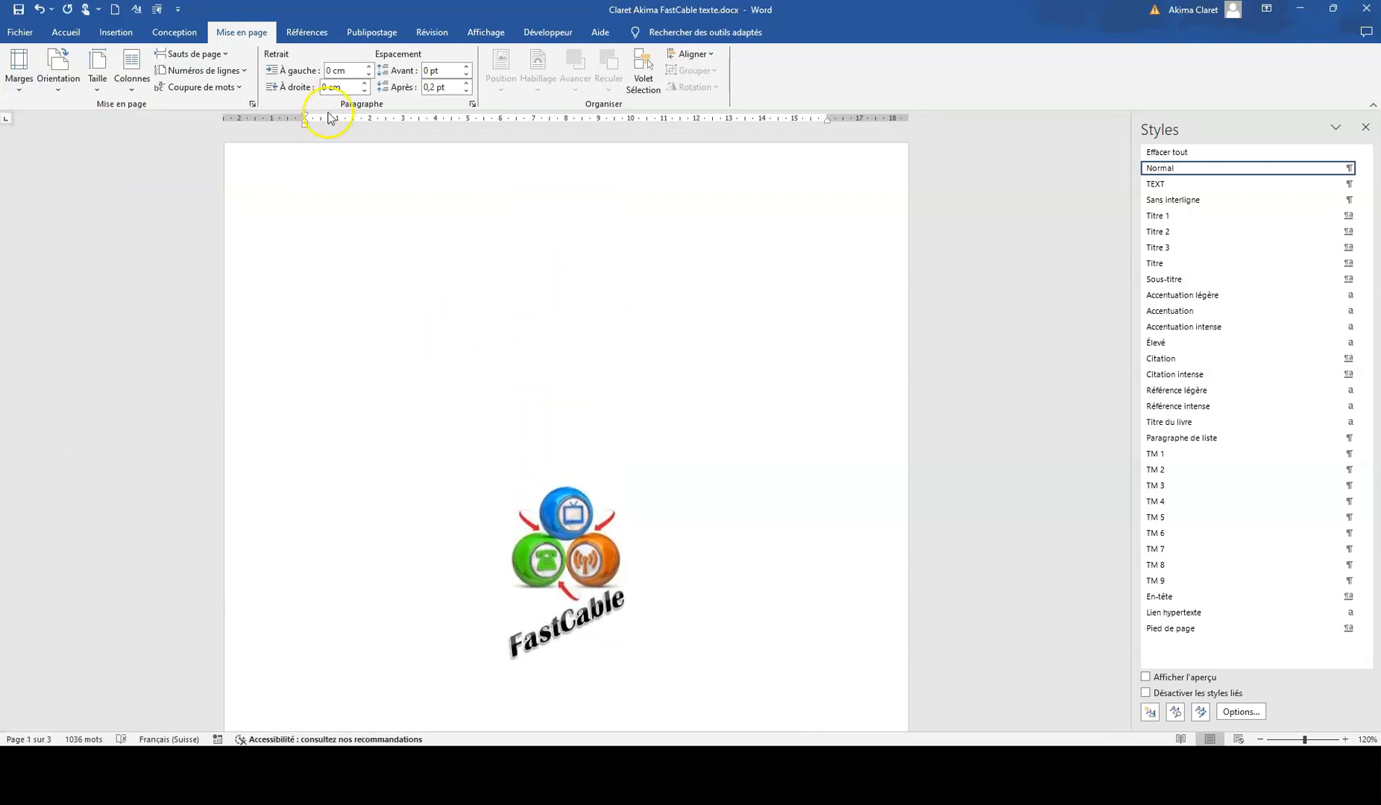
pyautogui.click(55, 32)
pyautogui.click(546, 59)
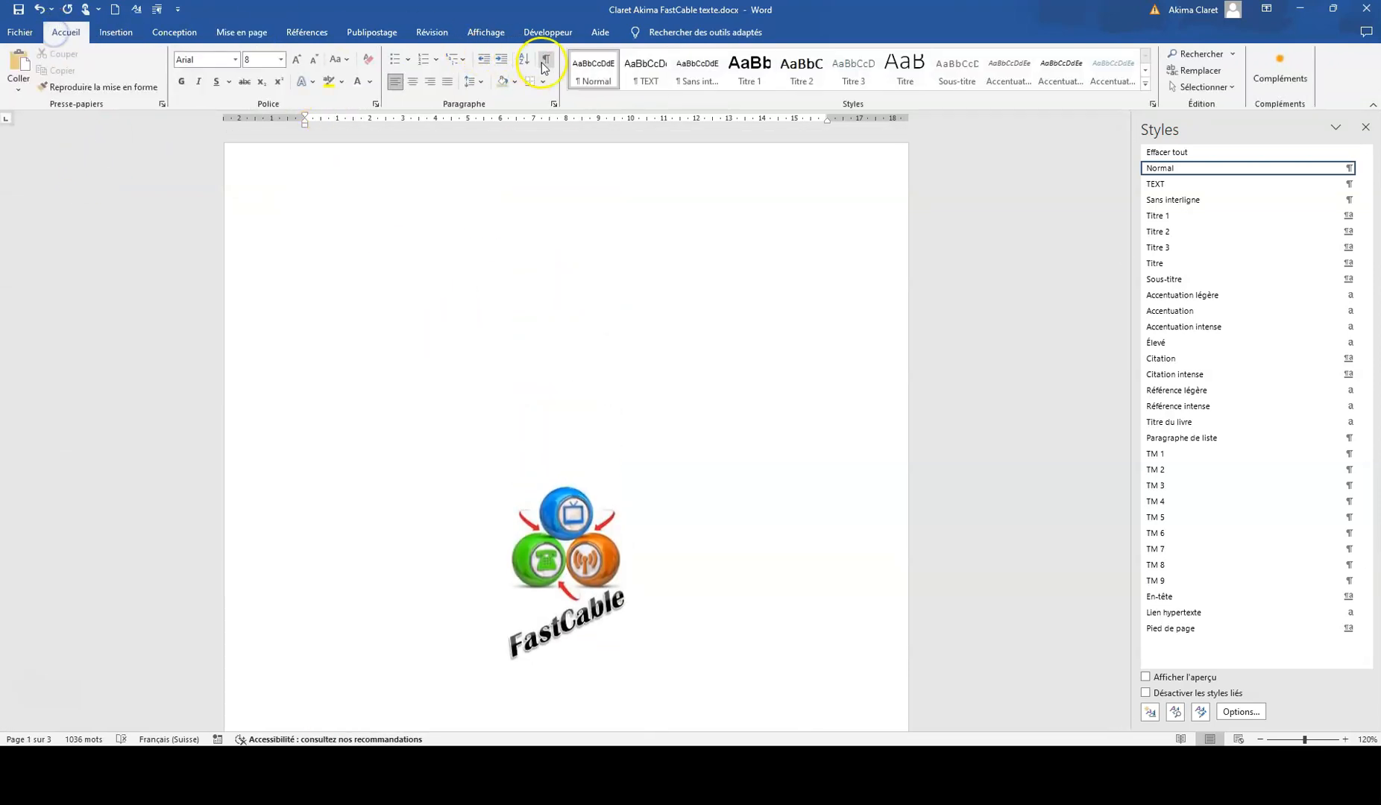
pyautogui.scroll(-8, 551, 478)
pyautogui.scroll(-3, 543, 381)
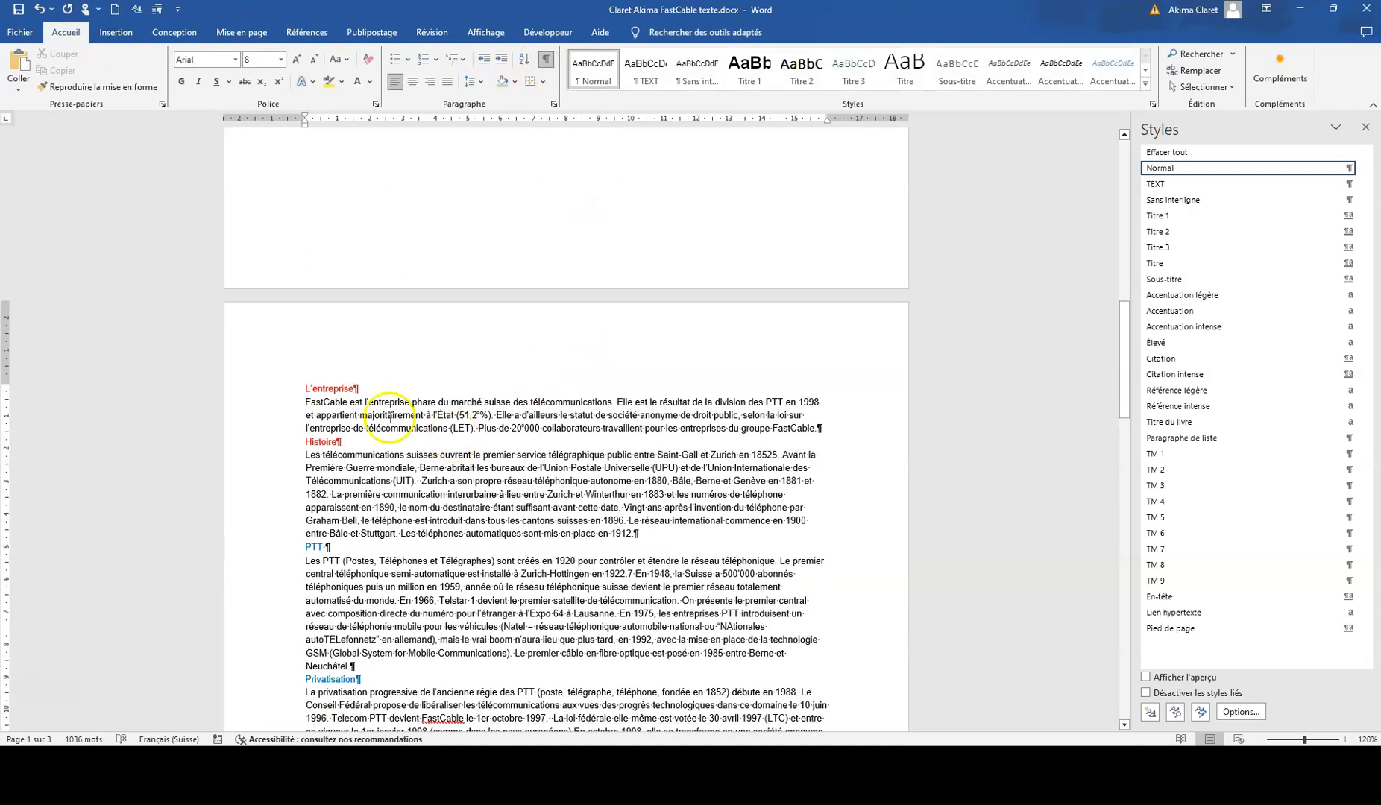
pyautogui.click(115, 33)
pyautogui.click(85, 80)
pyautogui.scroll(10, 339, 442)
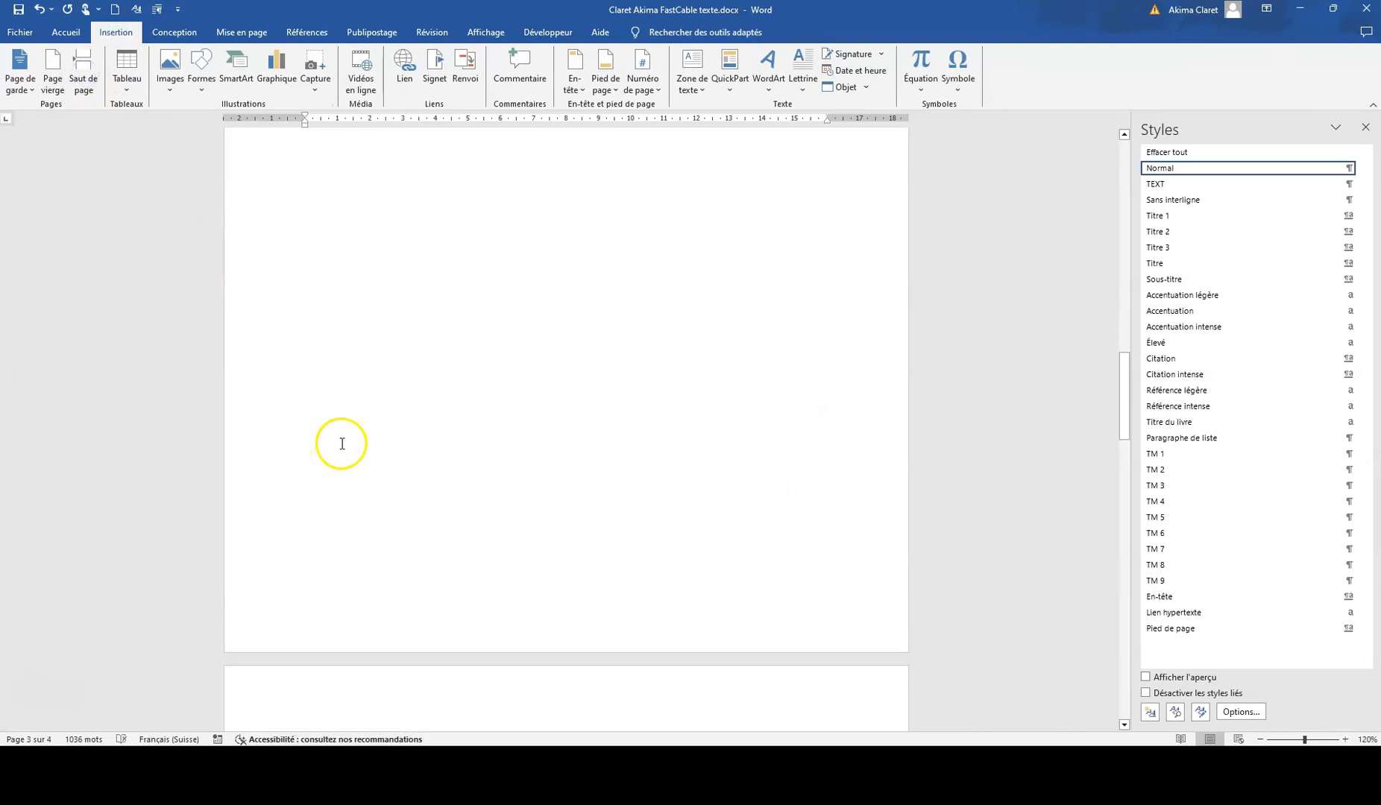
pyautogui.click(310, 577)
pyautogui.scroll(-2, 443, 519)
pyautogui.scroll(-10, 443, 519)
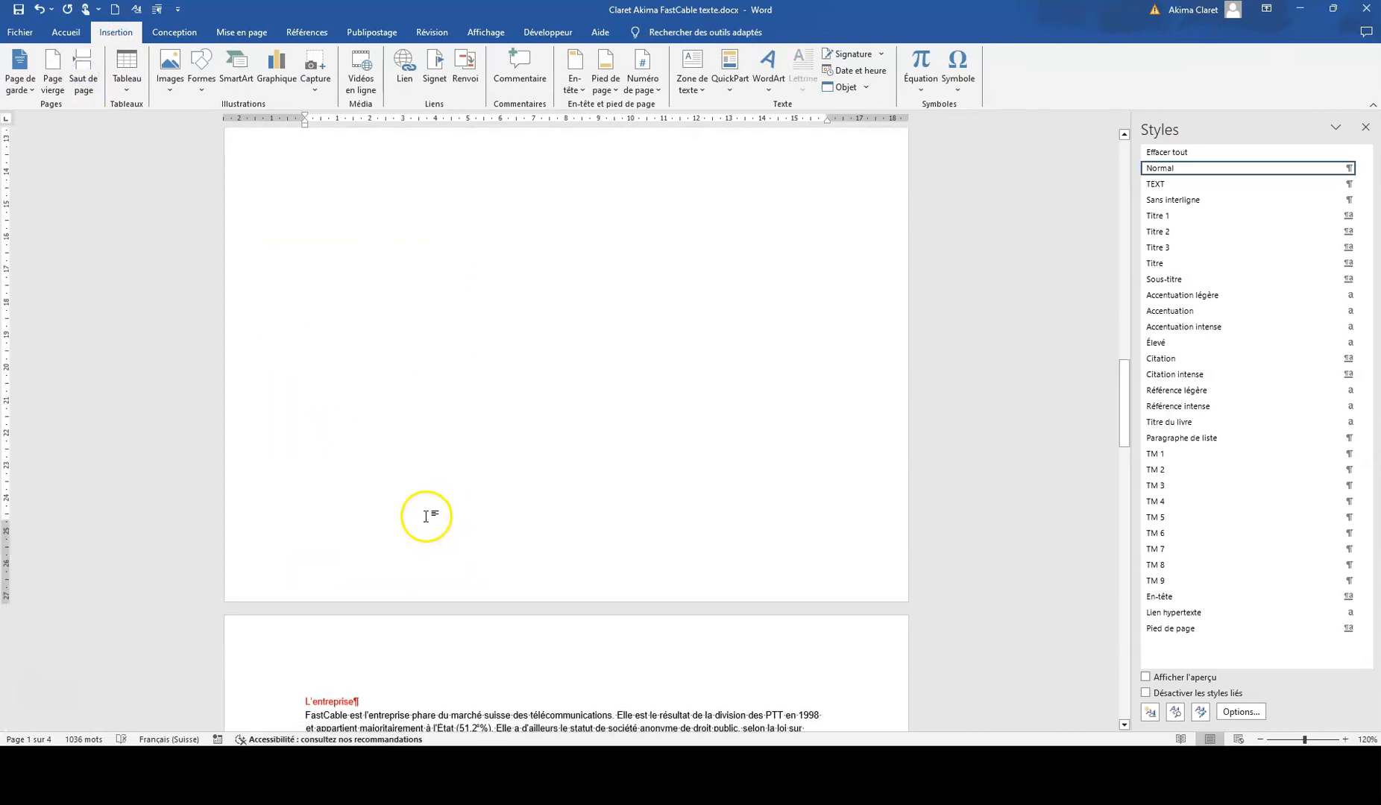
# Step: Apply the 1 Titre 1, 1.1 Titre 2, 1.1.1 Titre 3 multilevel list to "L'entreprise" and check its level 2 definition
pyautogui.click(304, 495)
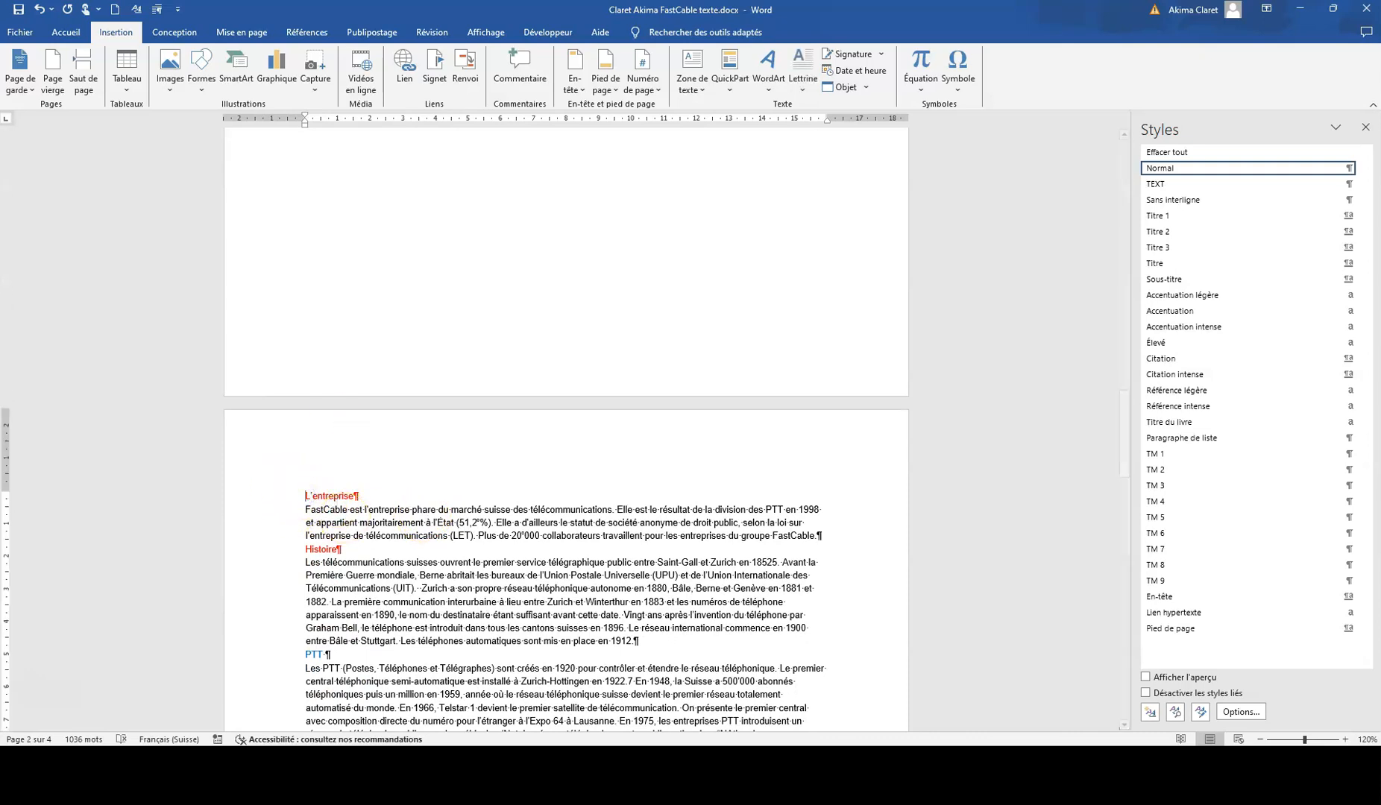
pyautogui.click(63, 34)
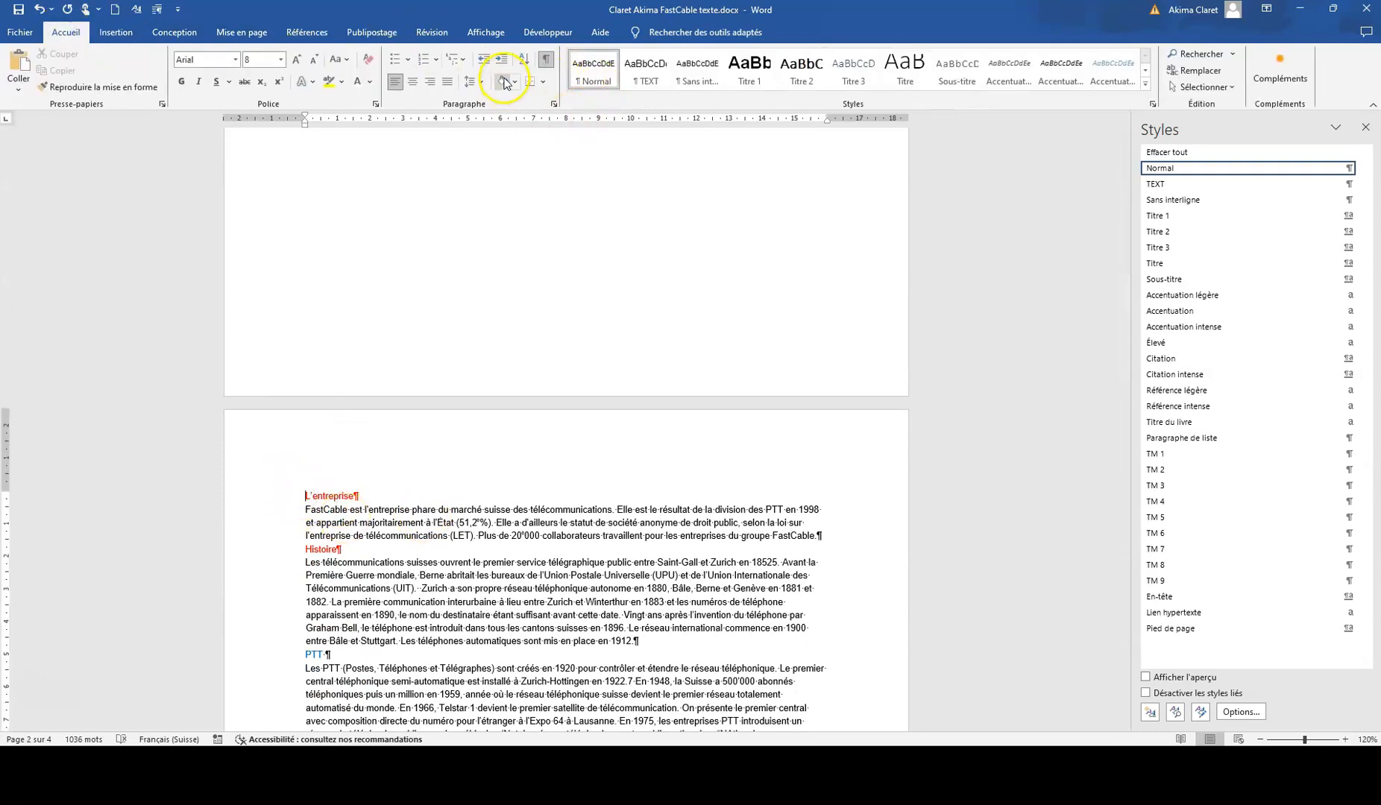
pyautogui.click(461, 61)
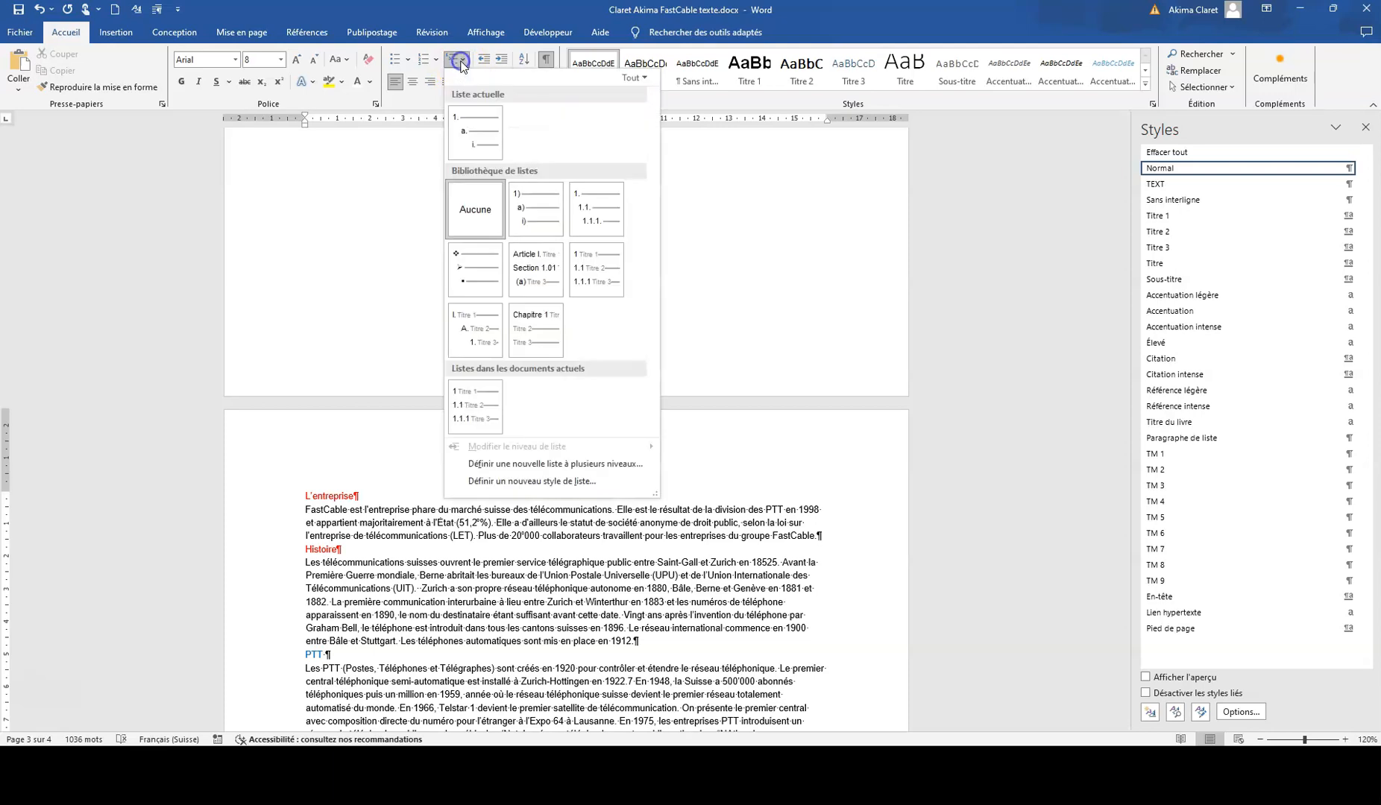
pyautogui.click(592, 271)
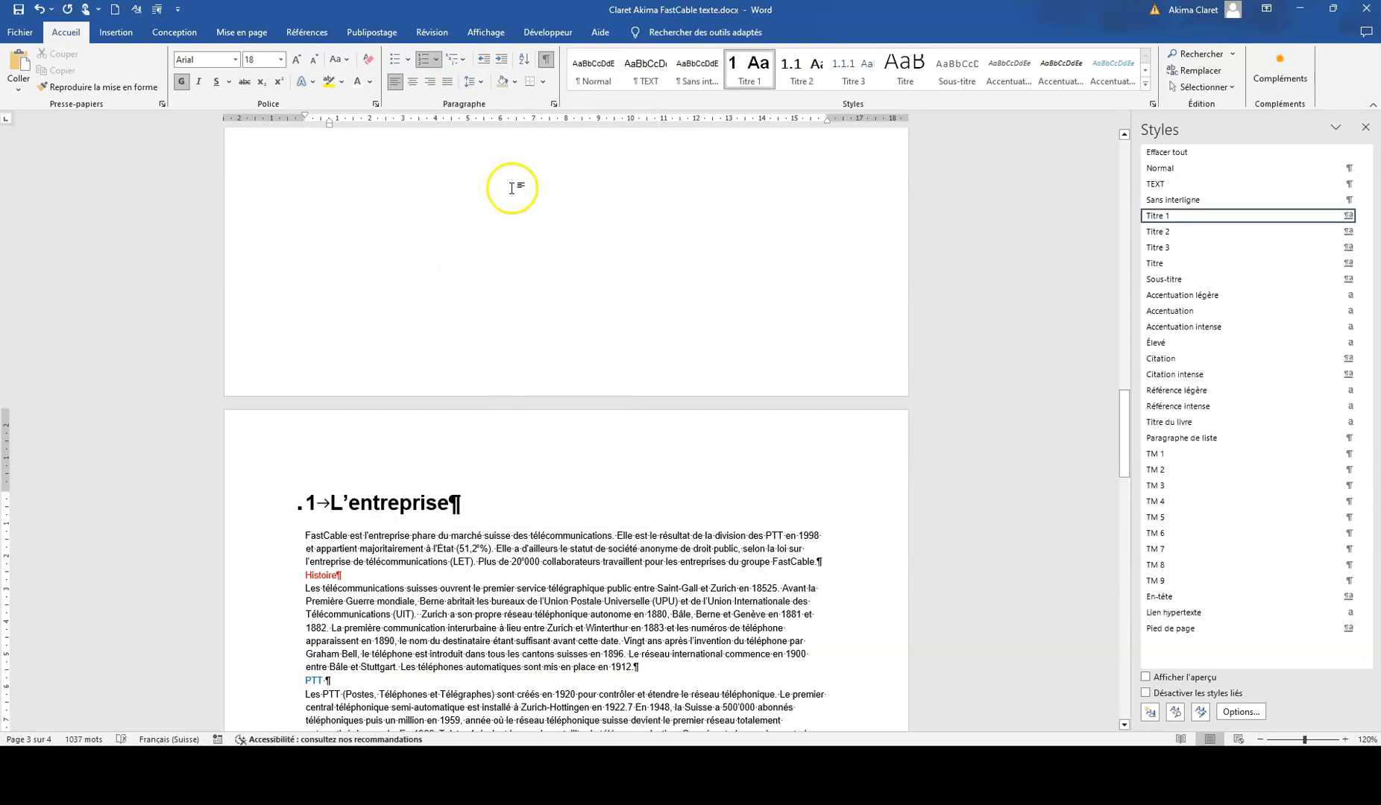
pyautogui.click(462, 66)
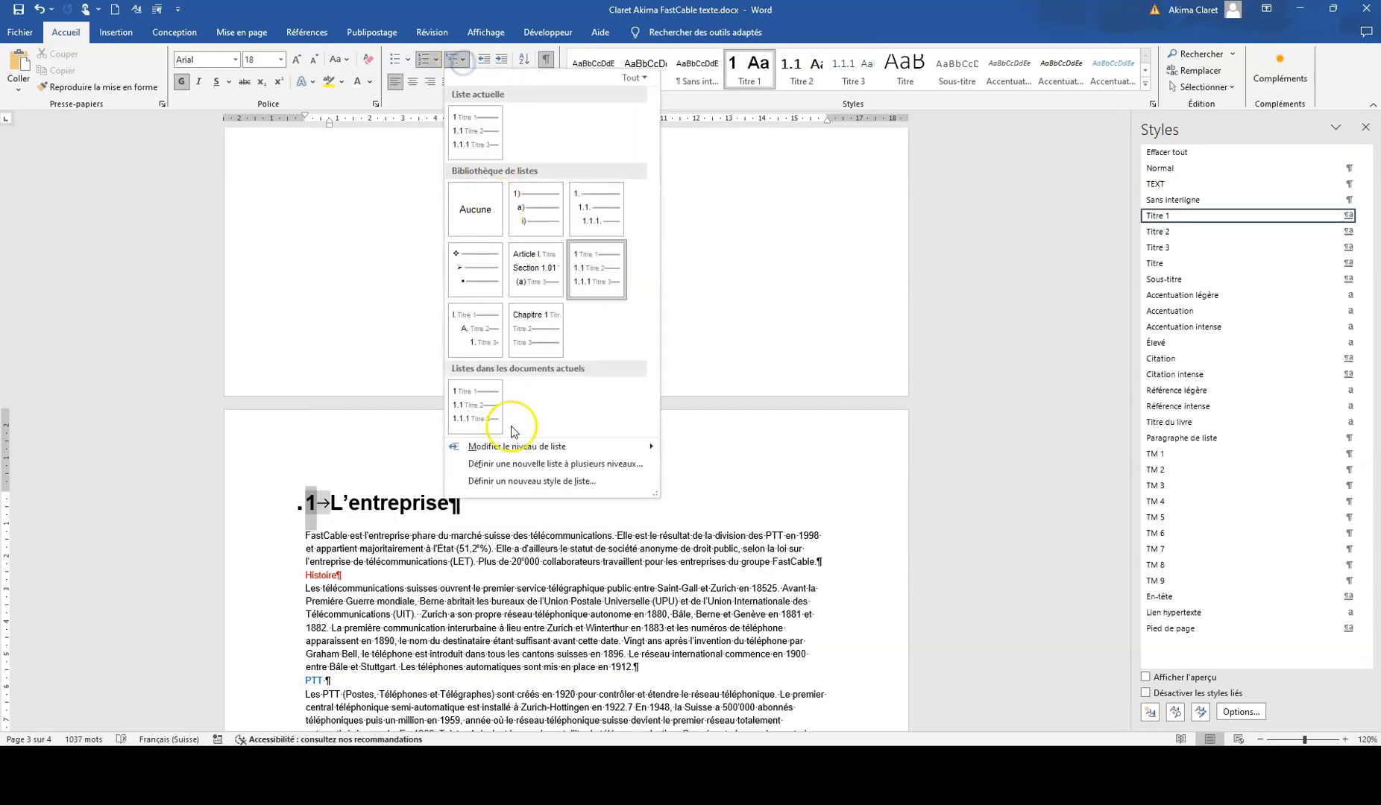
pyautogui.click(509, 456)
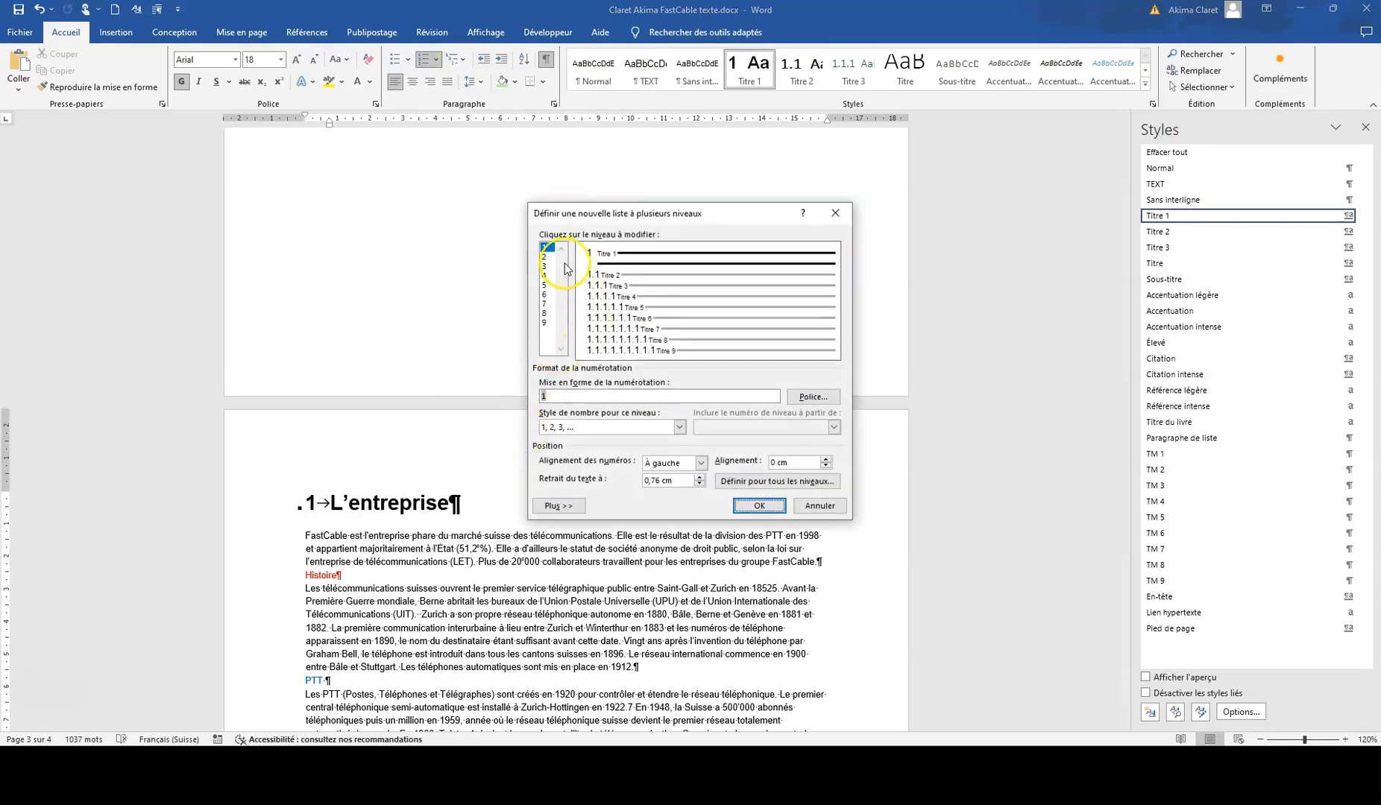
pyautogui.click(544, 257)
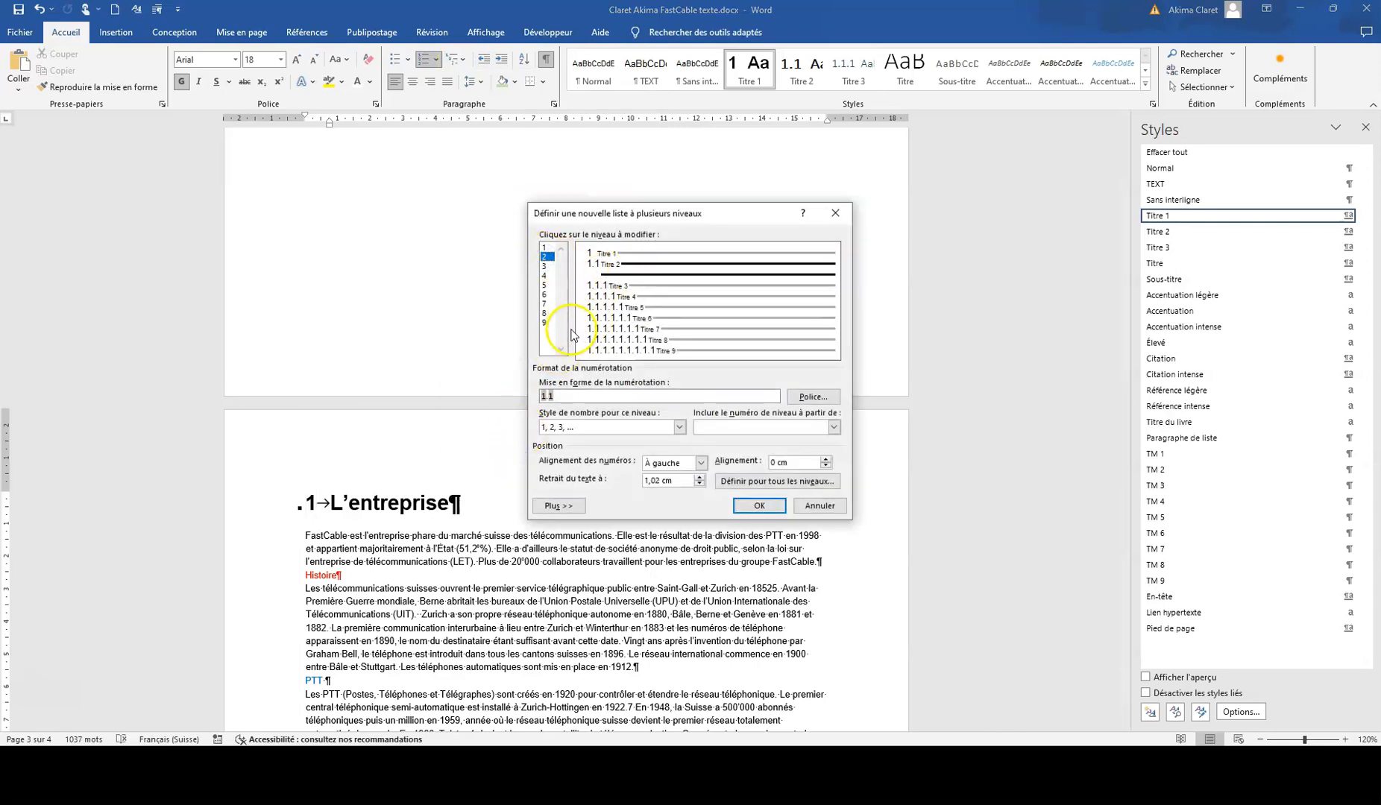
pyautogui.click(757, 507)
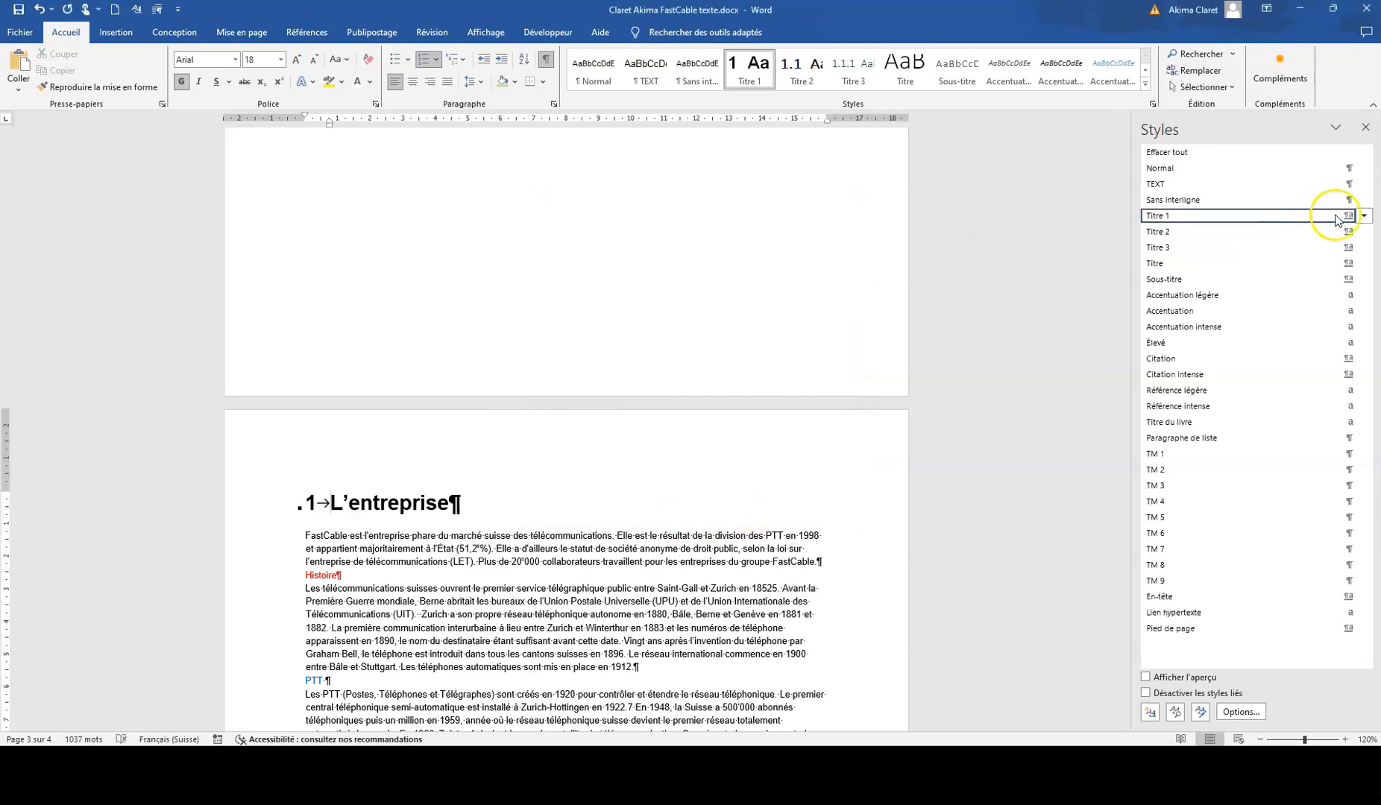
# Step: Modify the Titre 1 style so that its font colour is blue
pyautogui.click(1363, 216)
pyautogui.click(1174, 248)
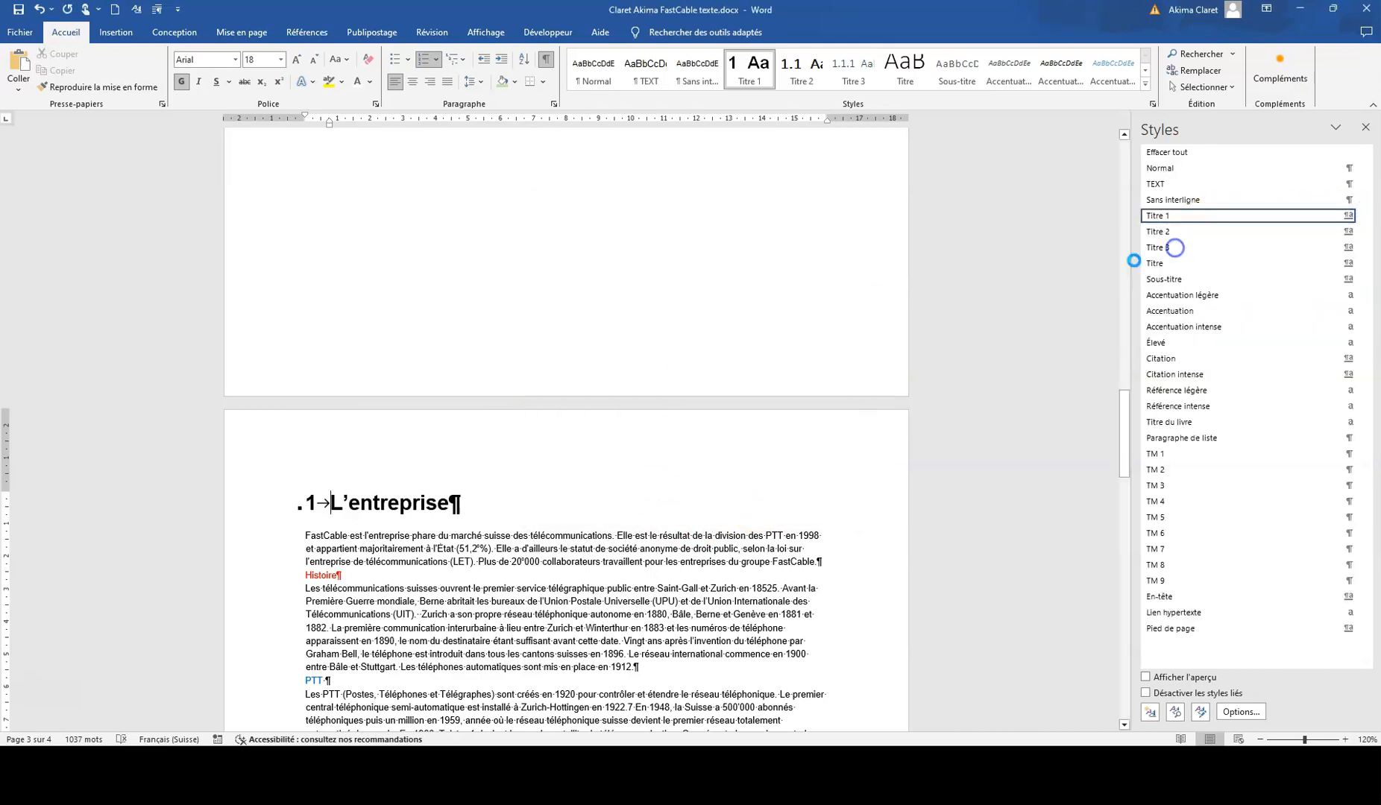
pyautogui.click(745, 304)
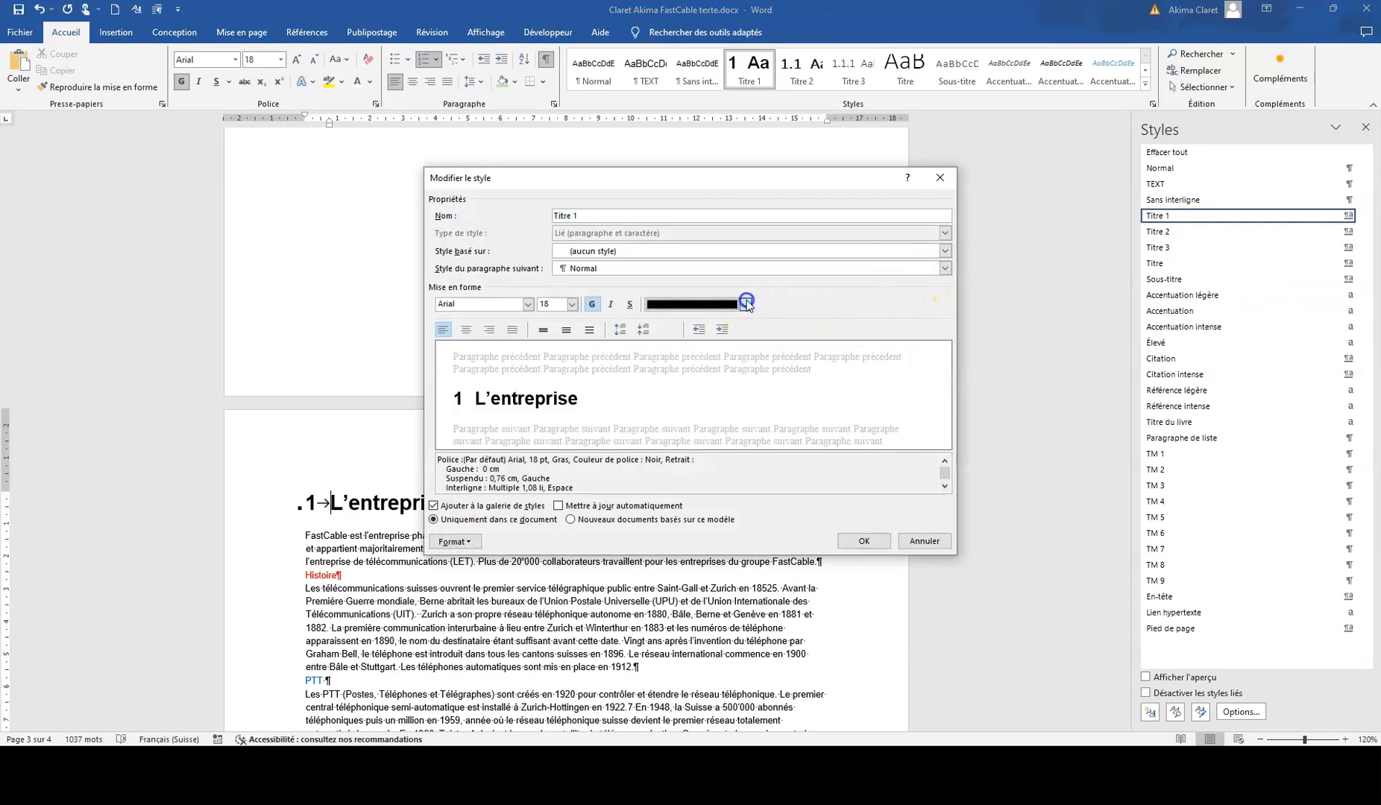
pyautogui.click(739, 433)
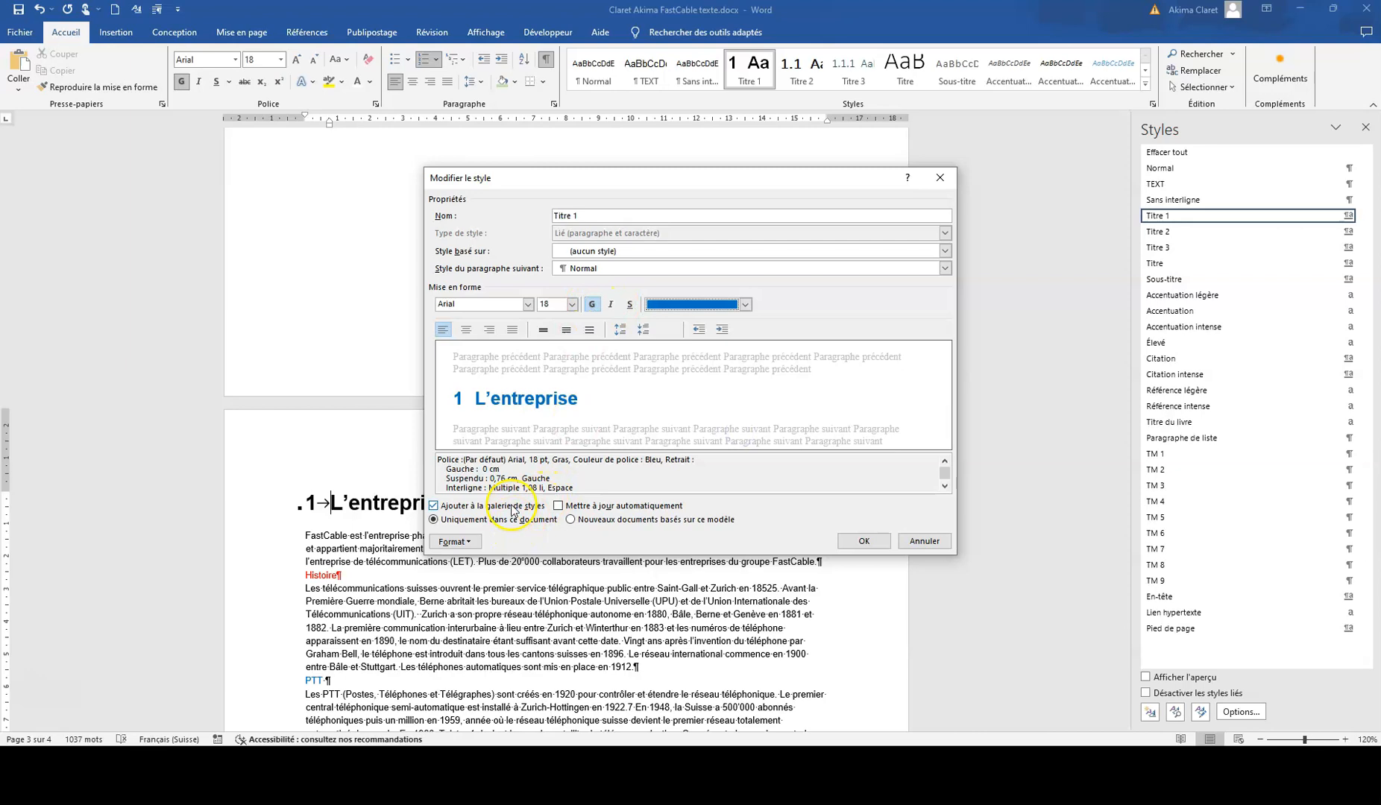
# Step: Set the Titre 1 style's line spacing to Simple and its spacing after to 18 pt, and save the style
pyautogui.click(454, 542)
pyautogui.click(395, 575)
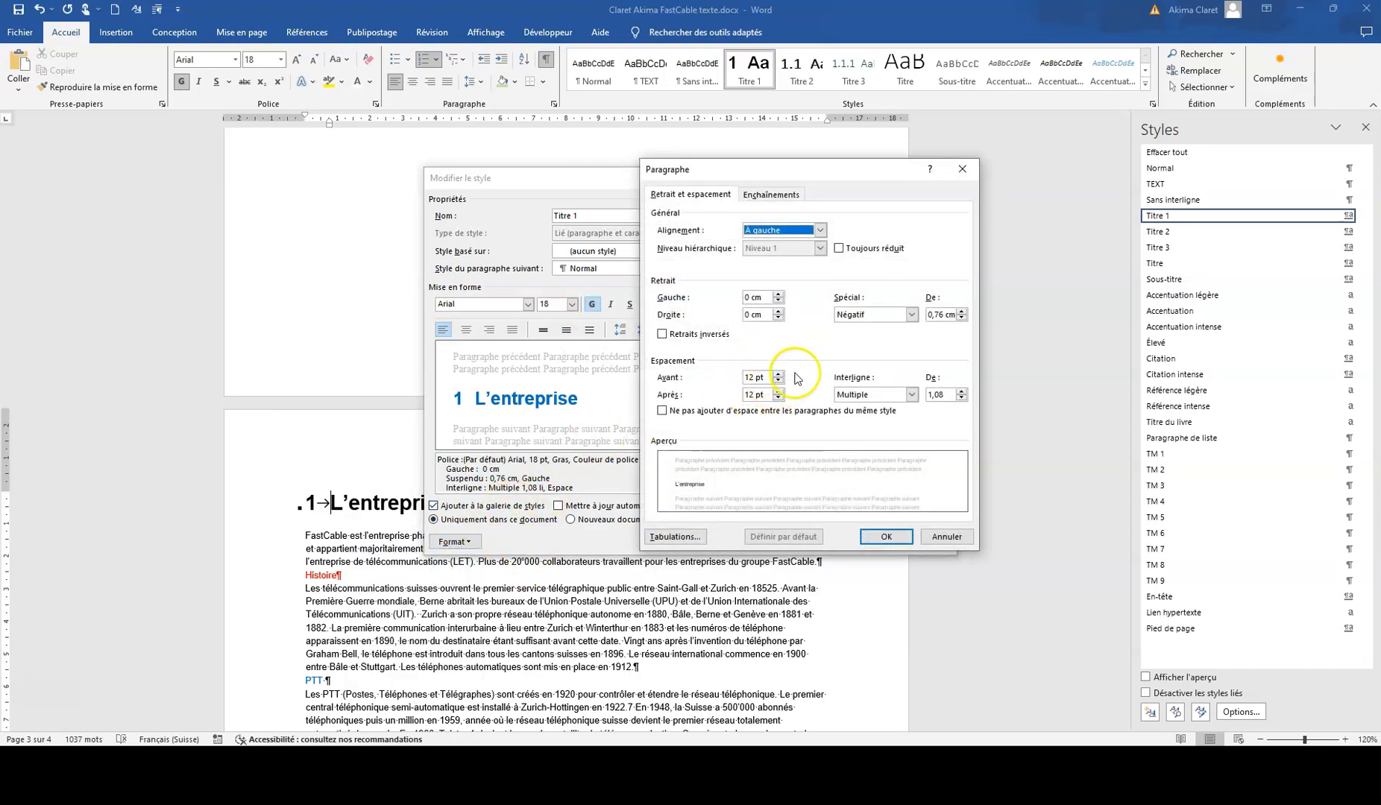
pyautogui.click(911, 396)
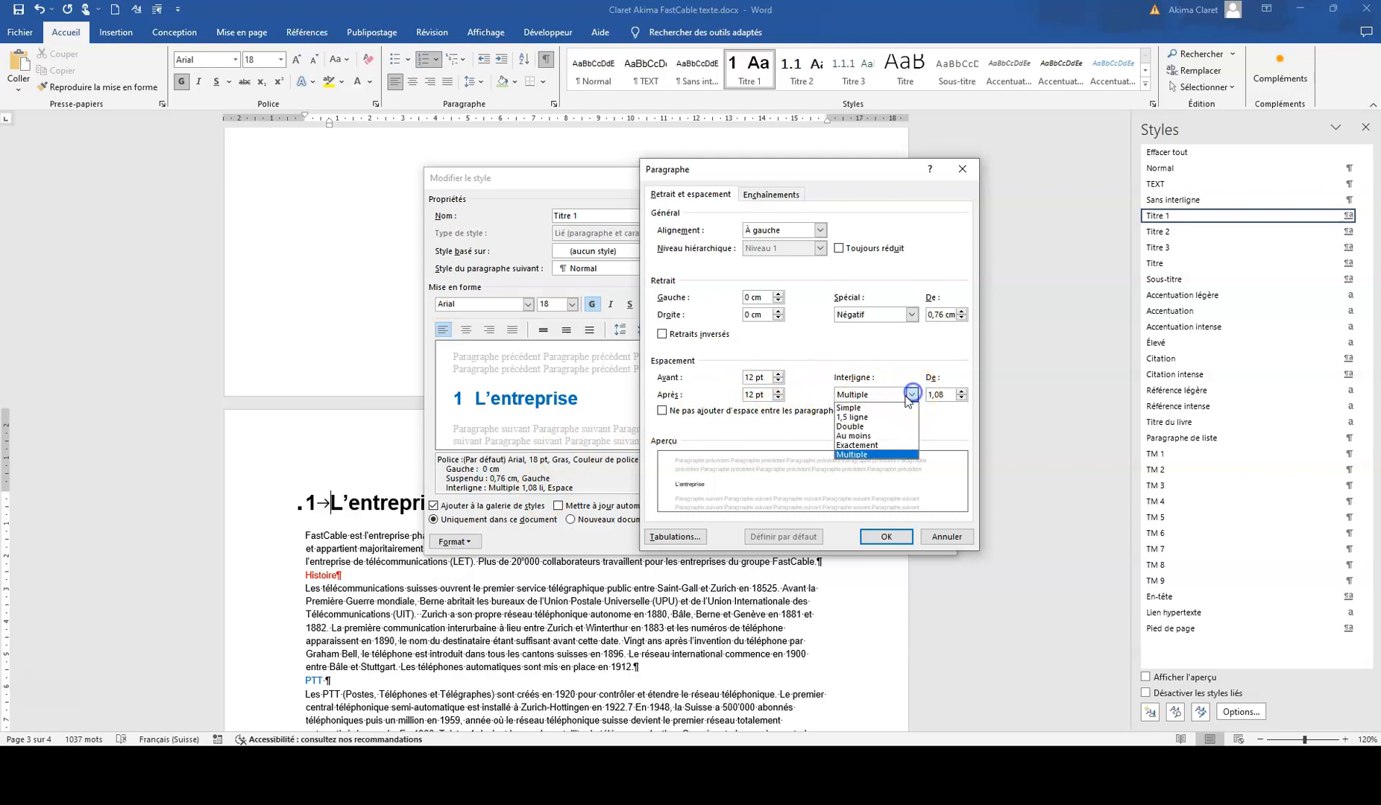
pyautogui.click(858, 407)
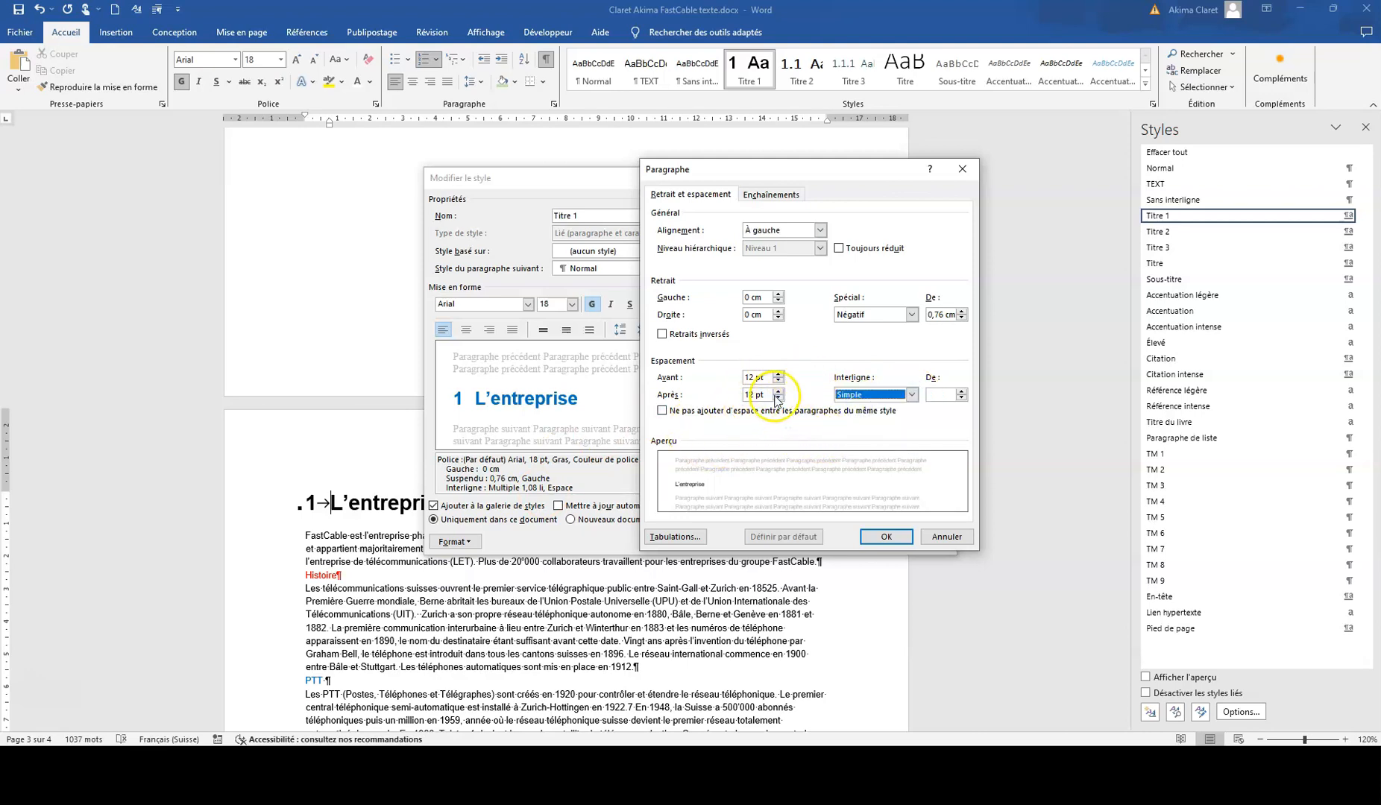
pyautogui.click(884, 537)
pyautogui.click(863, 540)
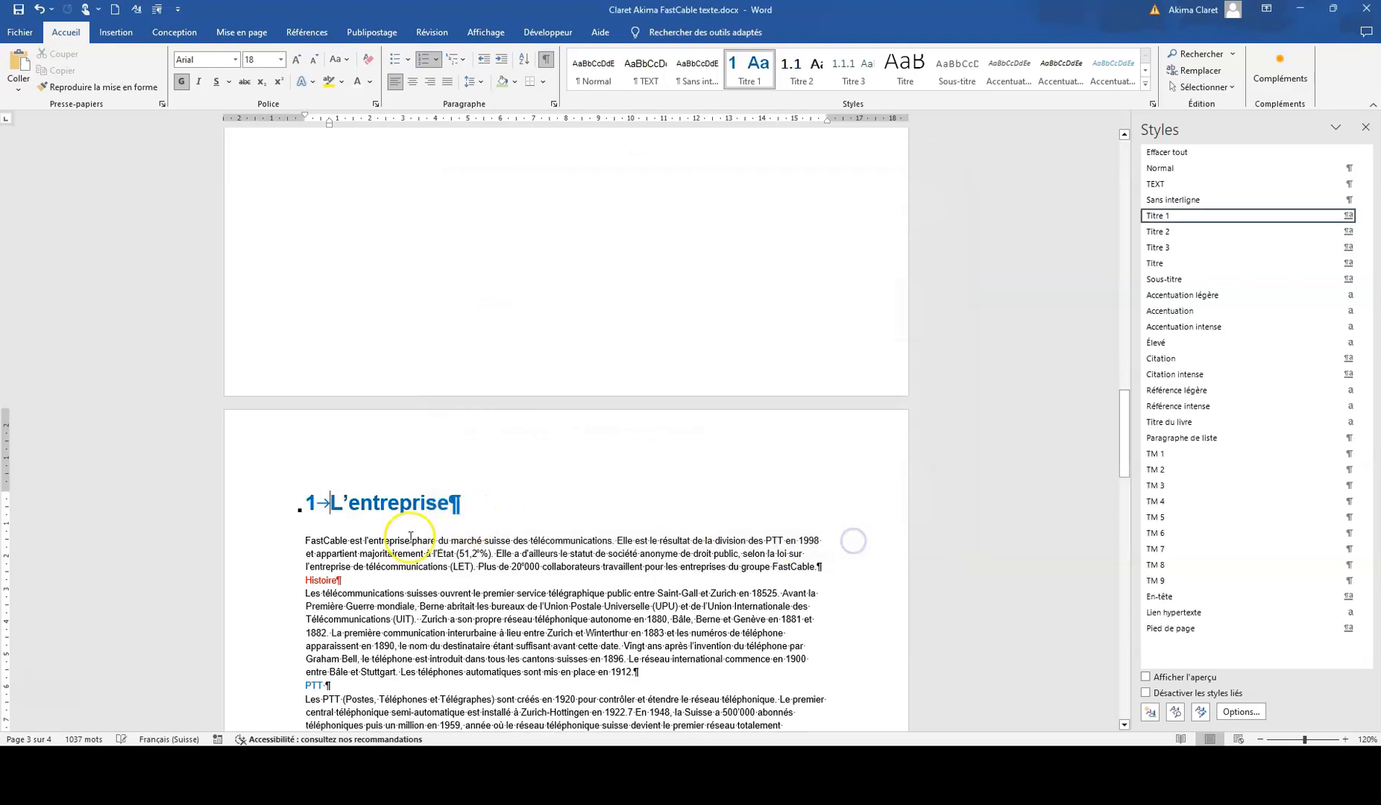
# Step: Modify the Titre 2 style so that its font colour is dark green
pyautogui.click(366, 579)
pyautogui.moveTo(1307, 231)
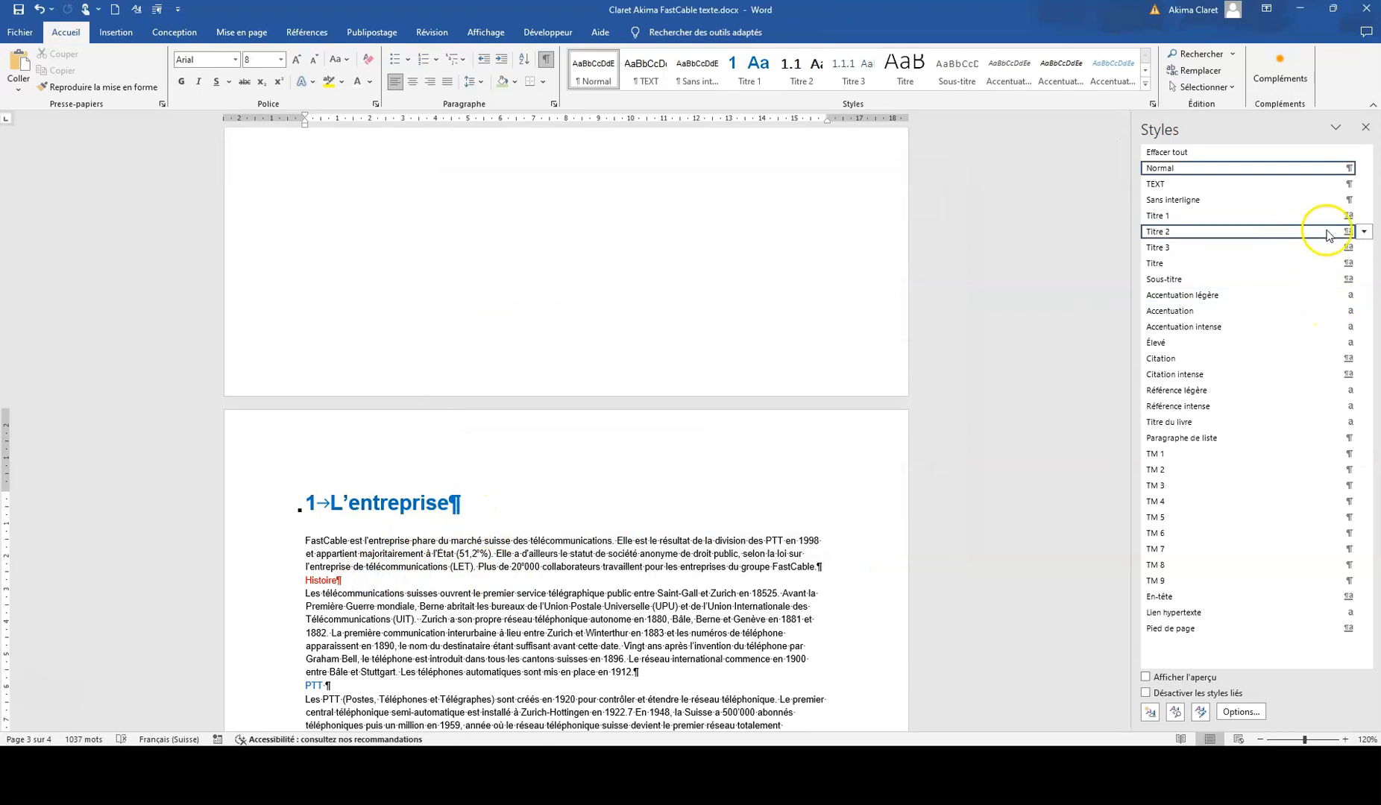
pyautogui.click(1361, 233)
pyautogui.click(1170, 270)
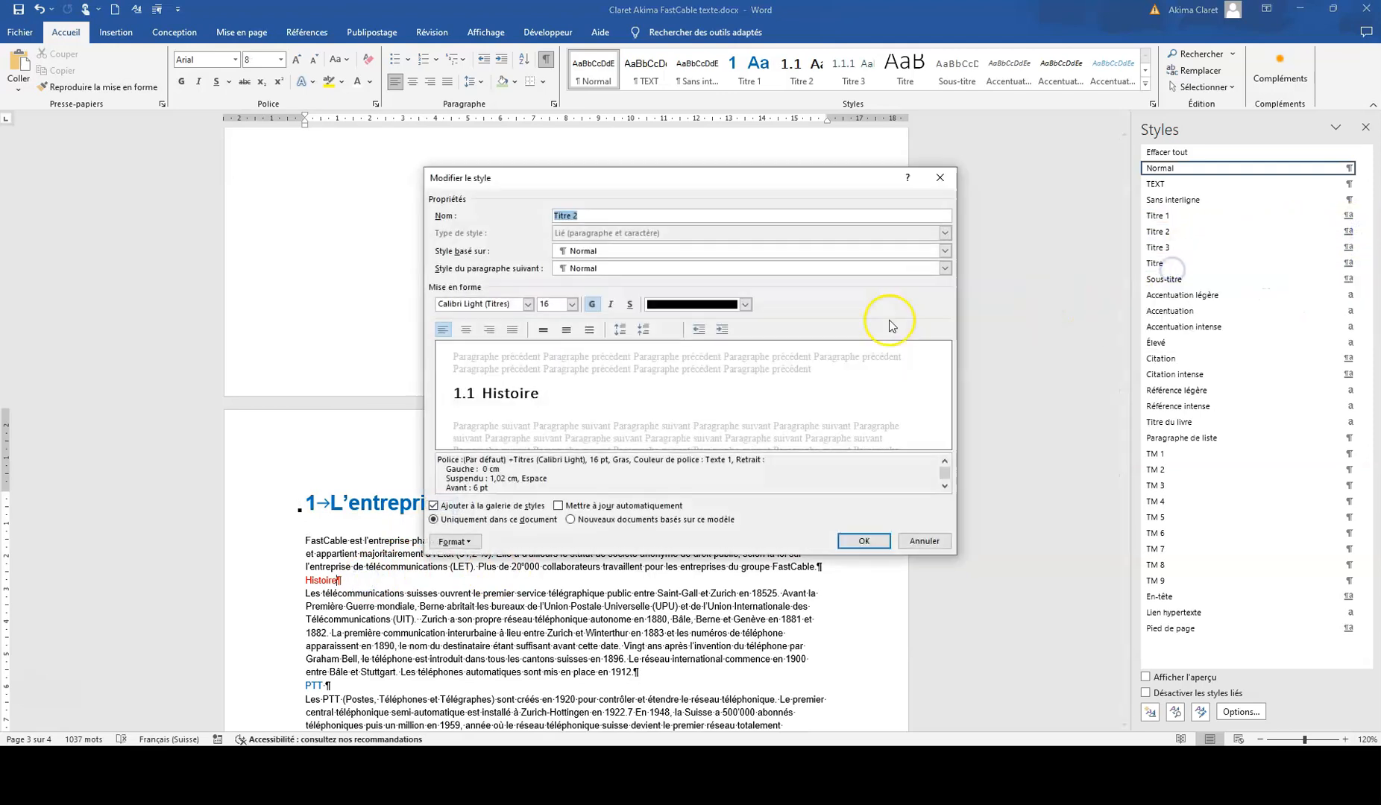
pyautogui.click(745, 304)
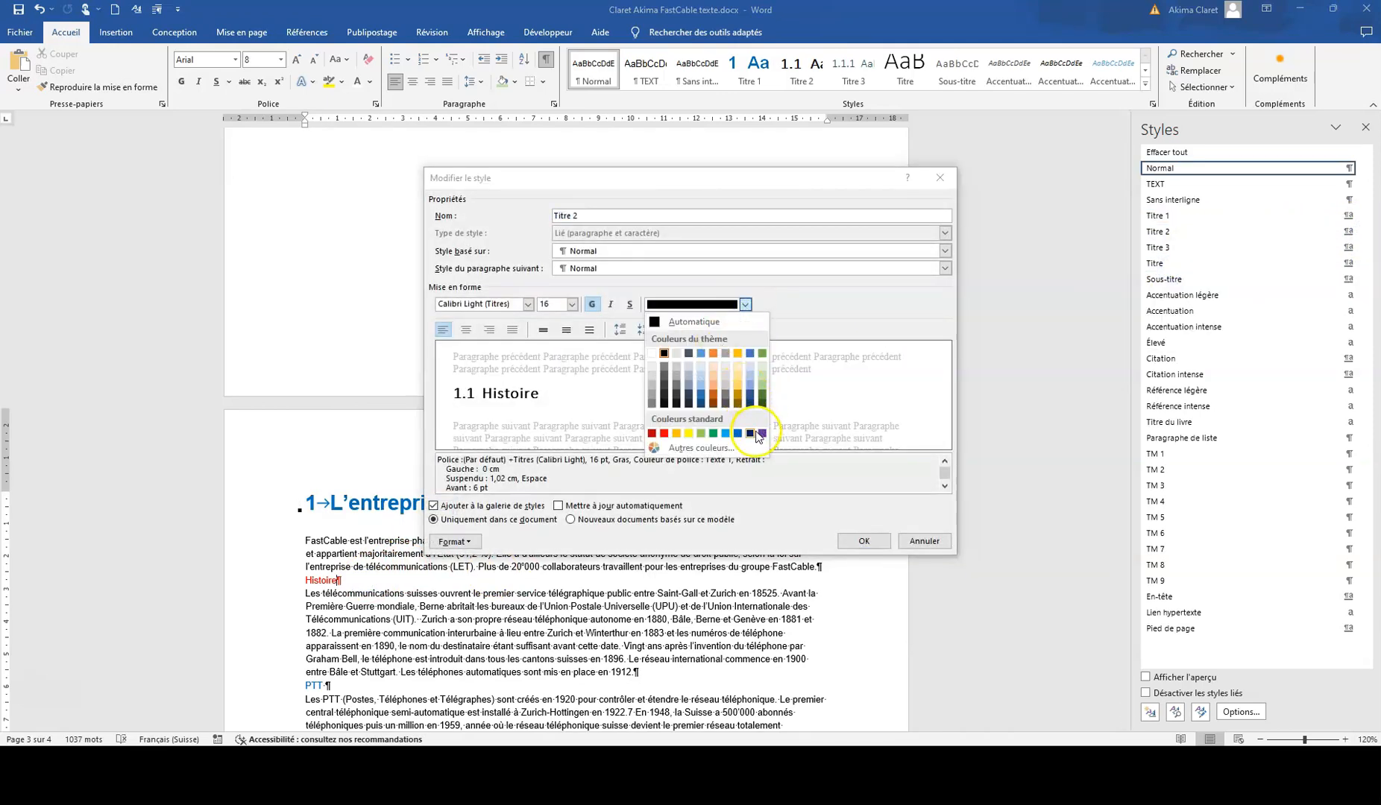
pyautogui.click(762, 402)
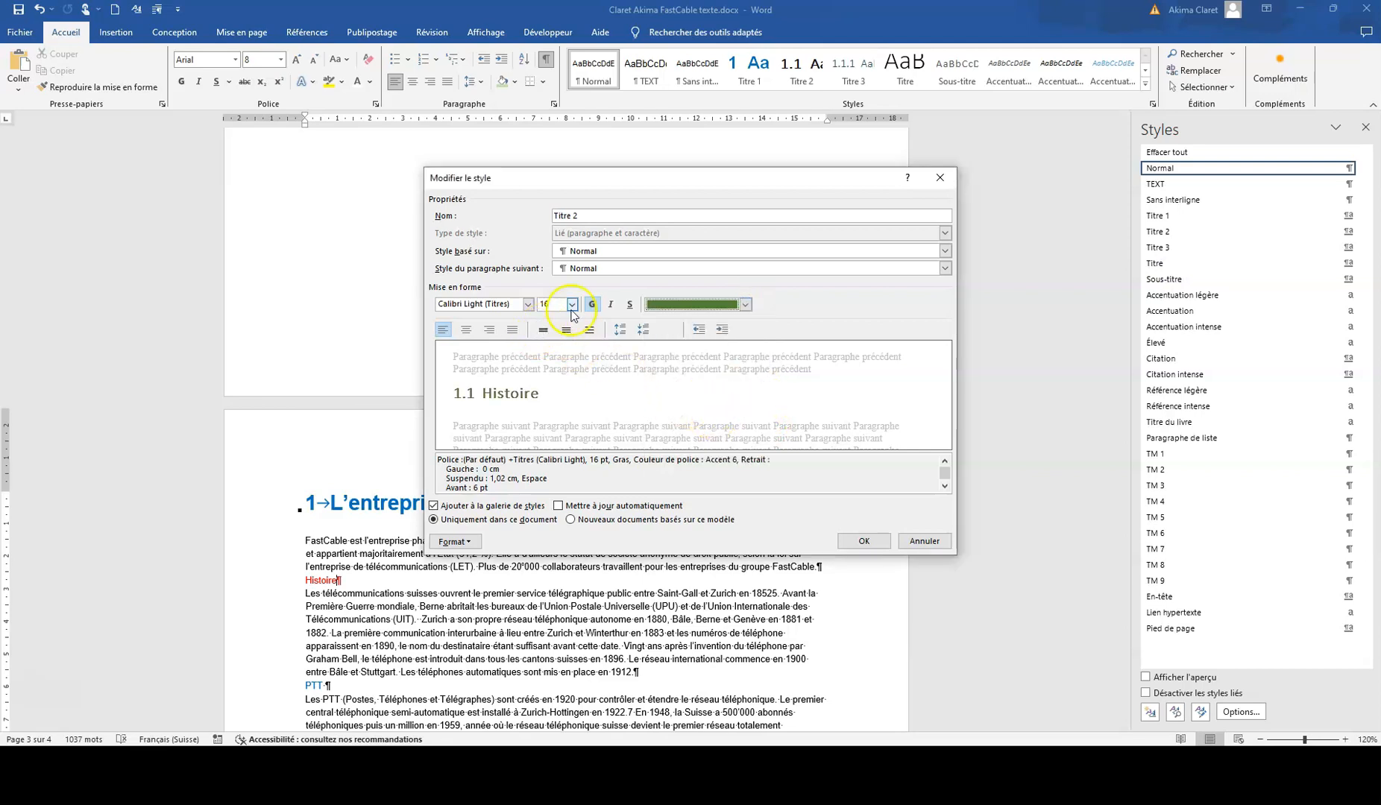
# Step: Set the Titre 2 style's line spacing to Simple and its spacing before to 12 pt, and save the style
pyautogui.click(466, 541)
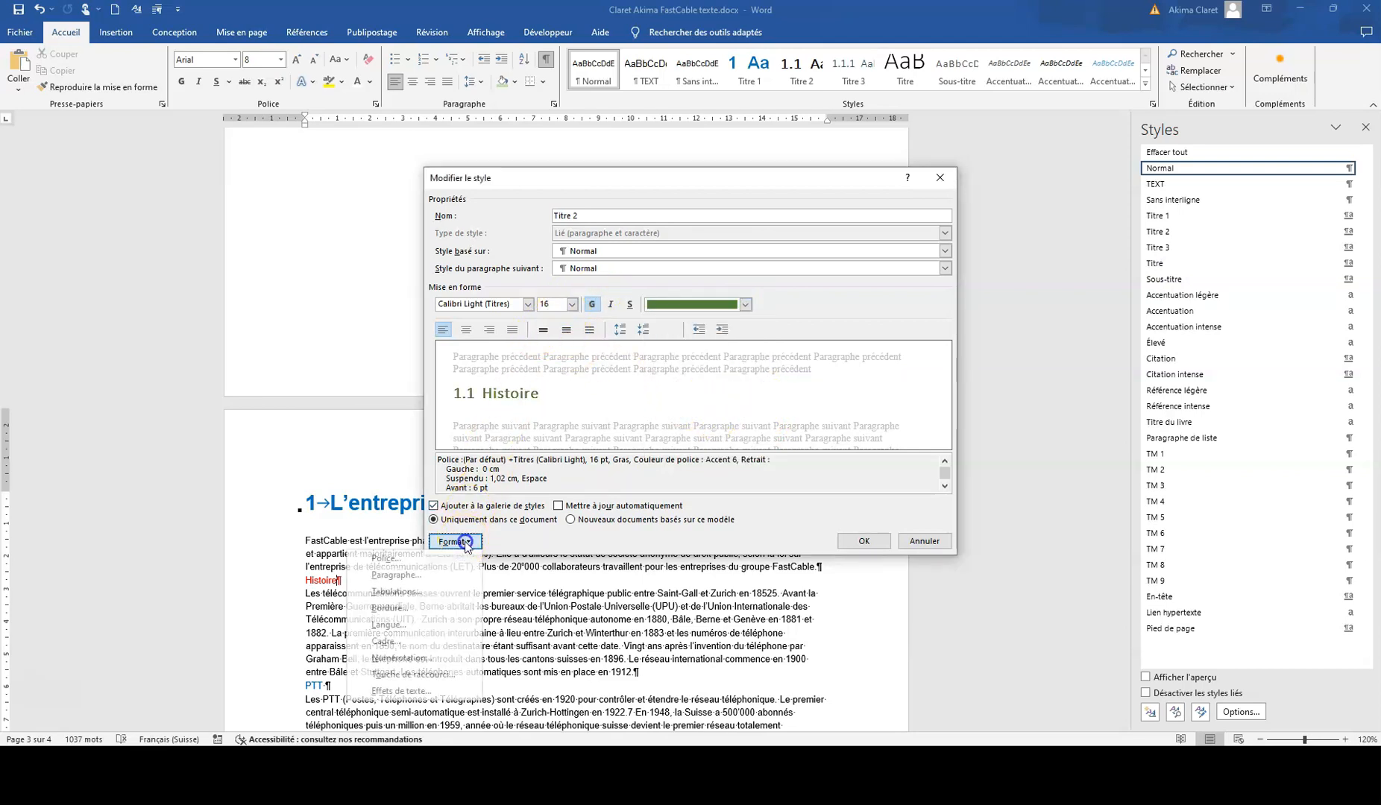
pyautogui.click(427, 574)
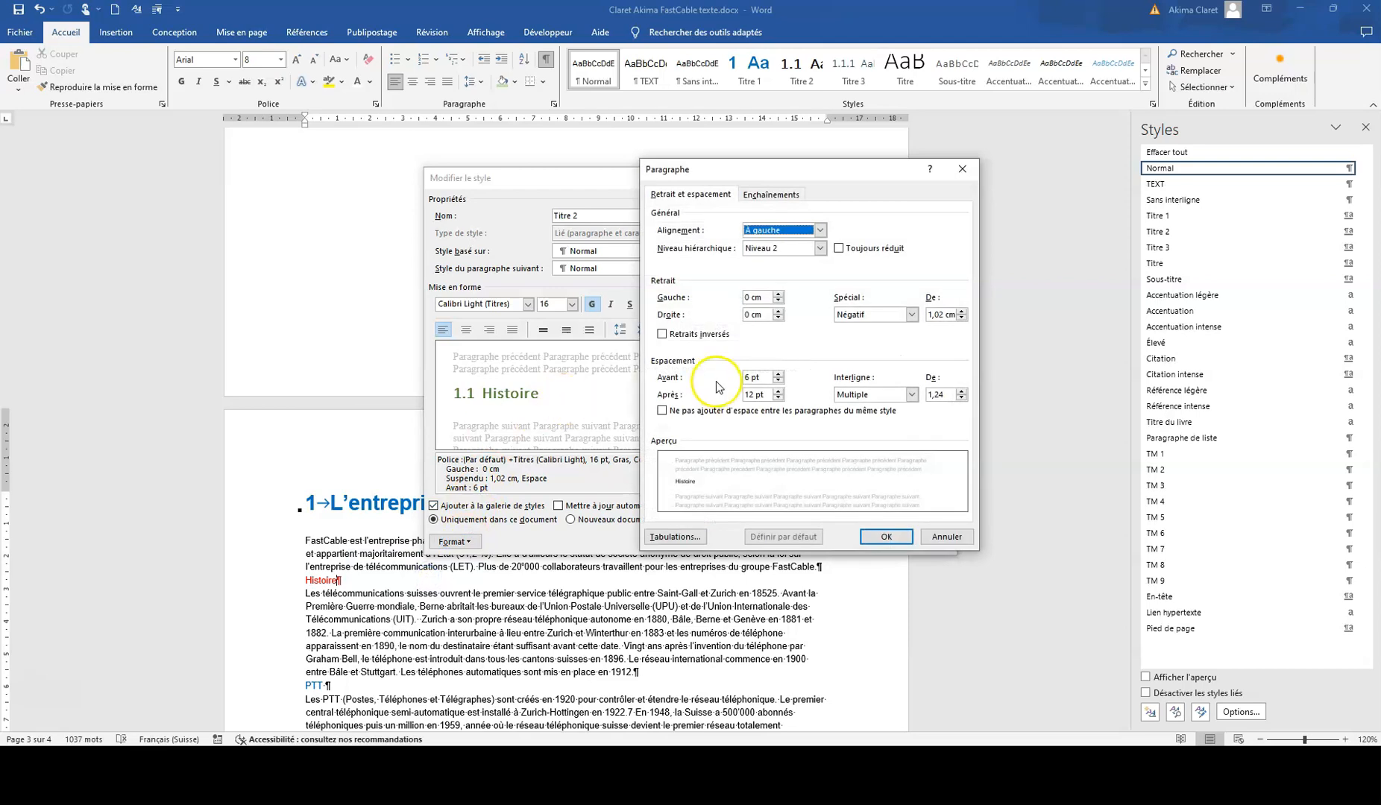
pyautogui.click(771, 193)
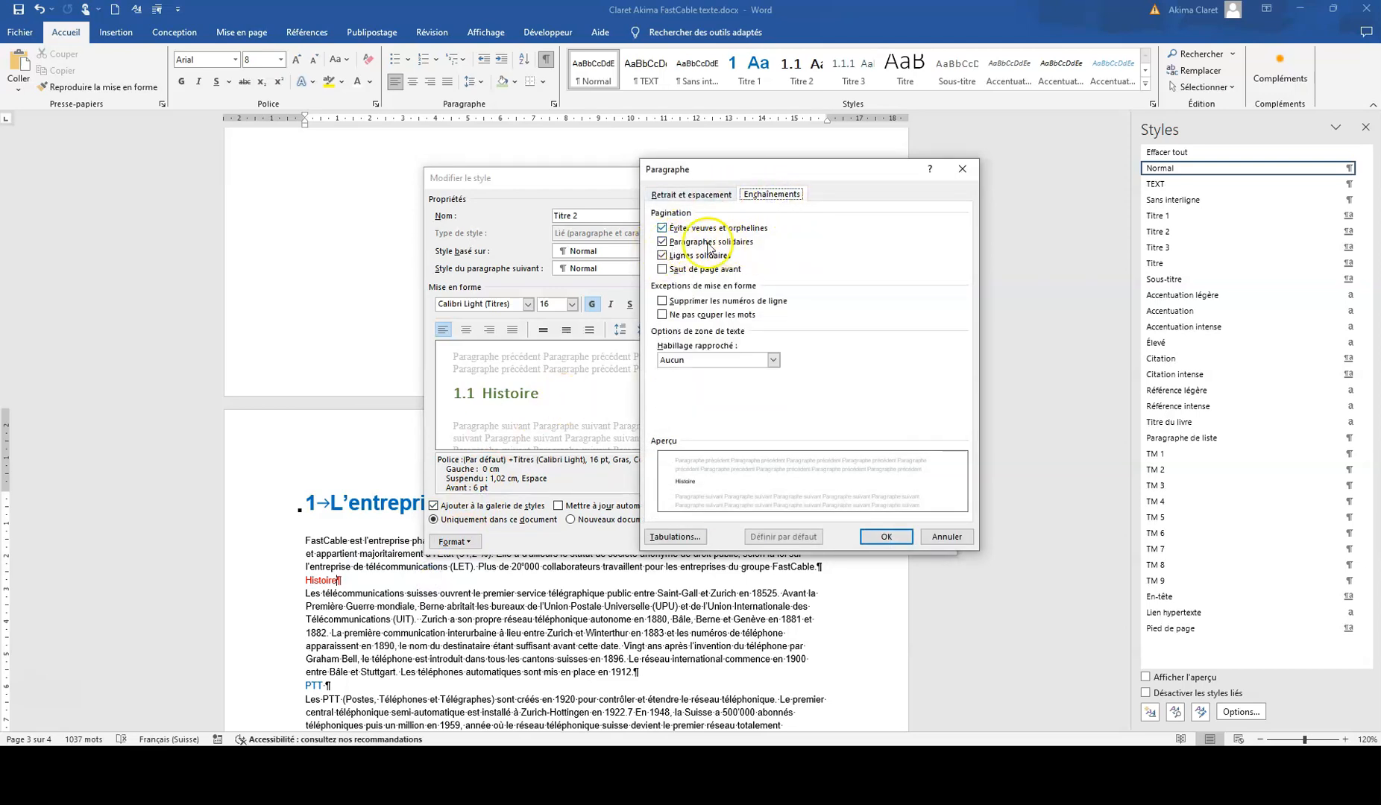
pyautogui.click(686, 195)
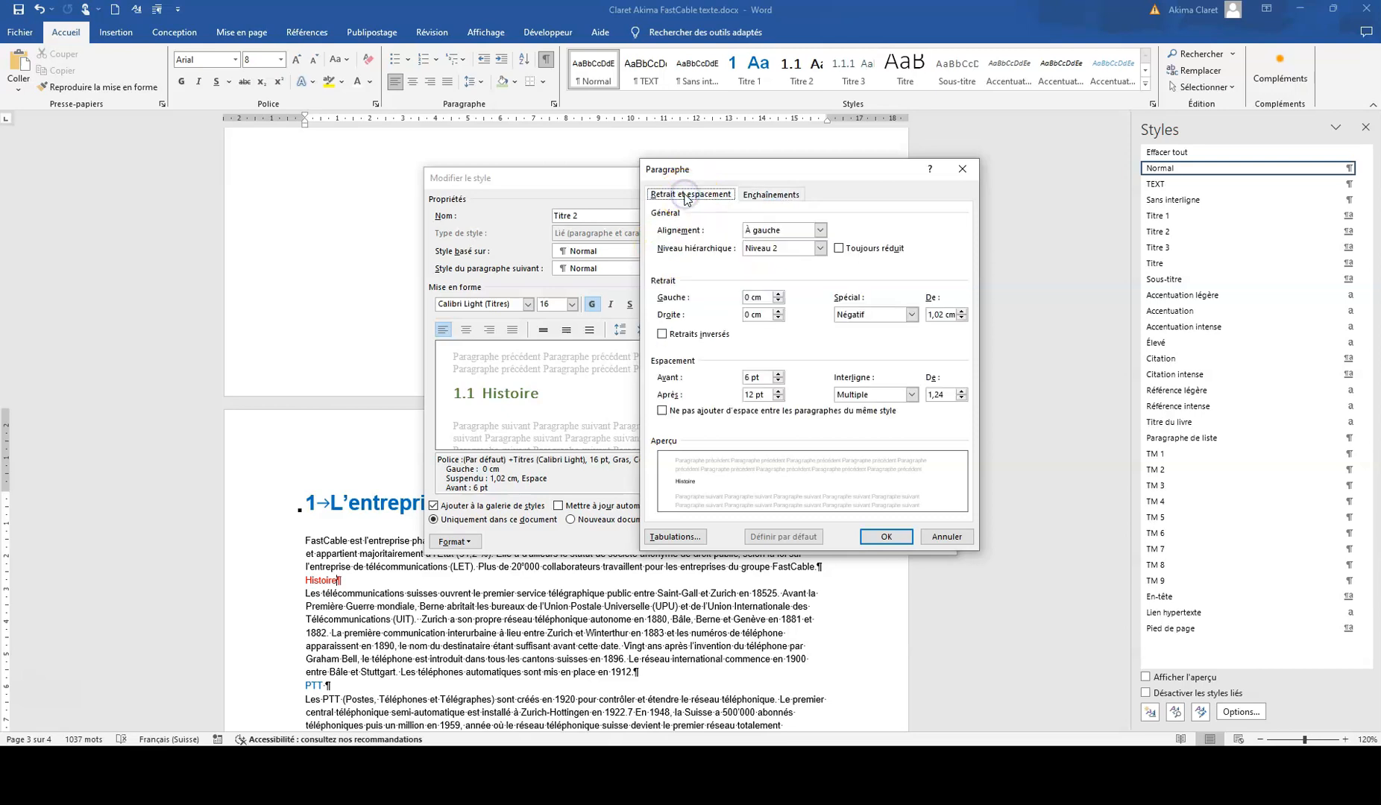
pyautogui.click(910, 394)
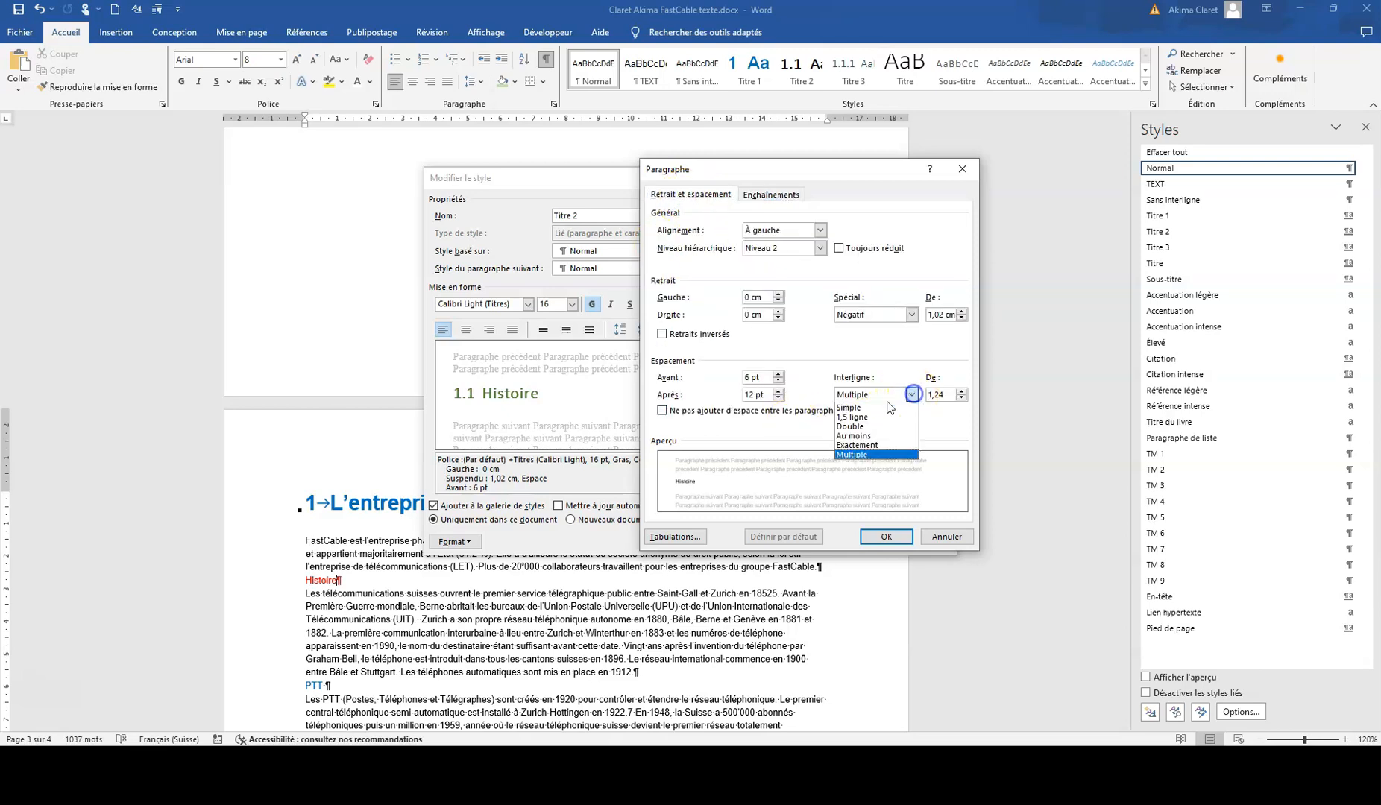
pyautogui.click(870, 409)
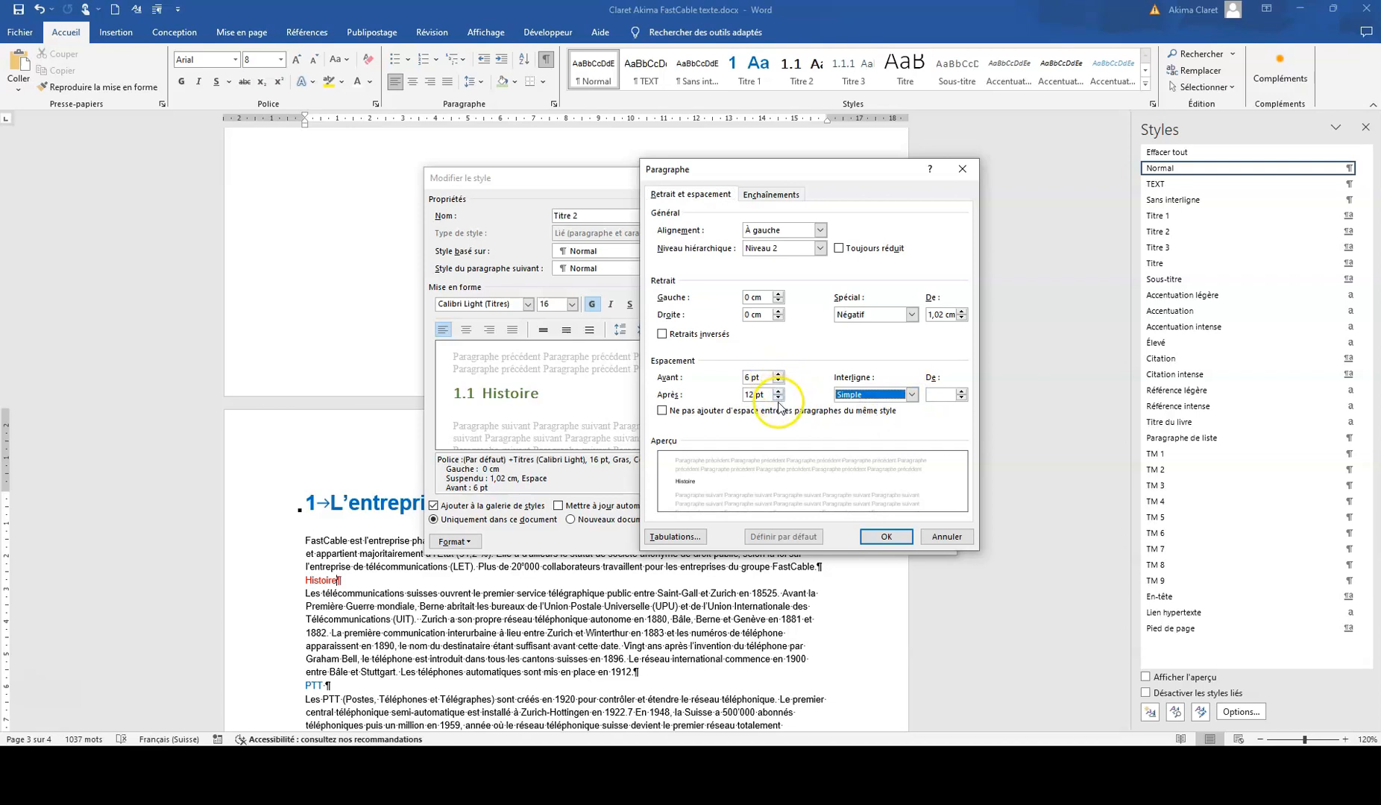
pyautogui.click(778, 377)
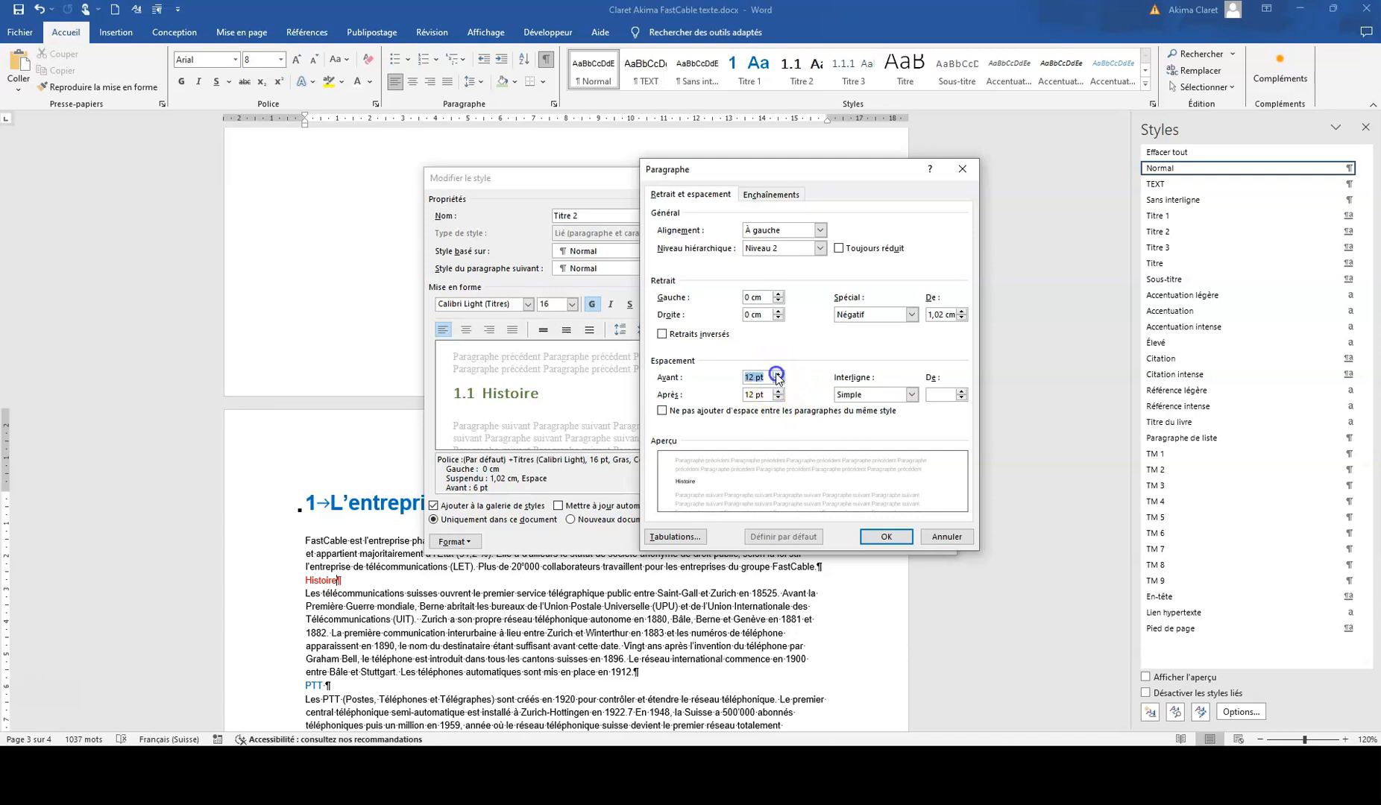
pyautogui.click(885, 536)
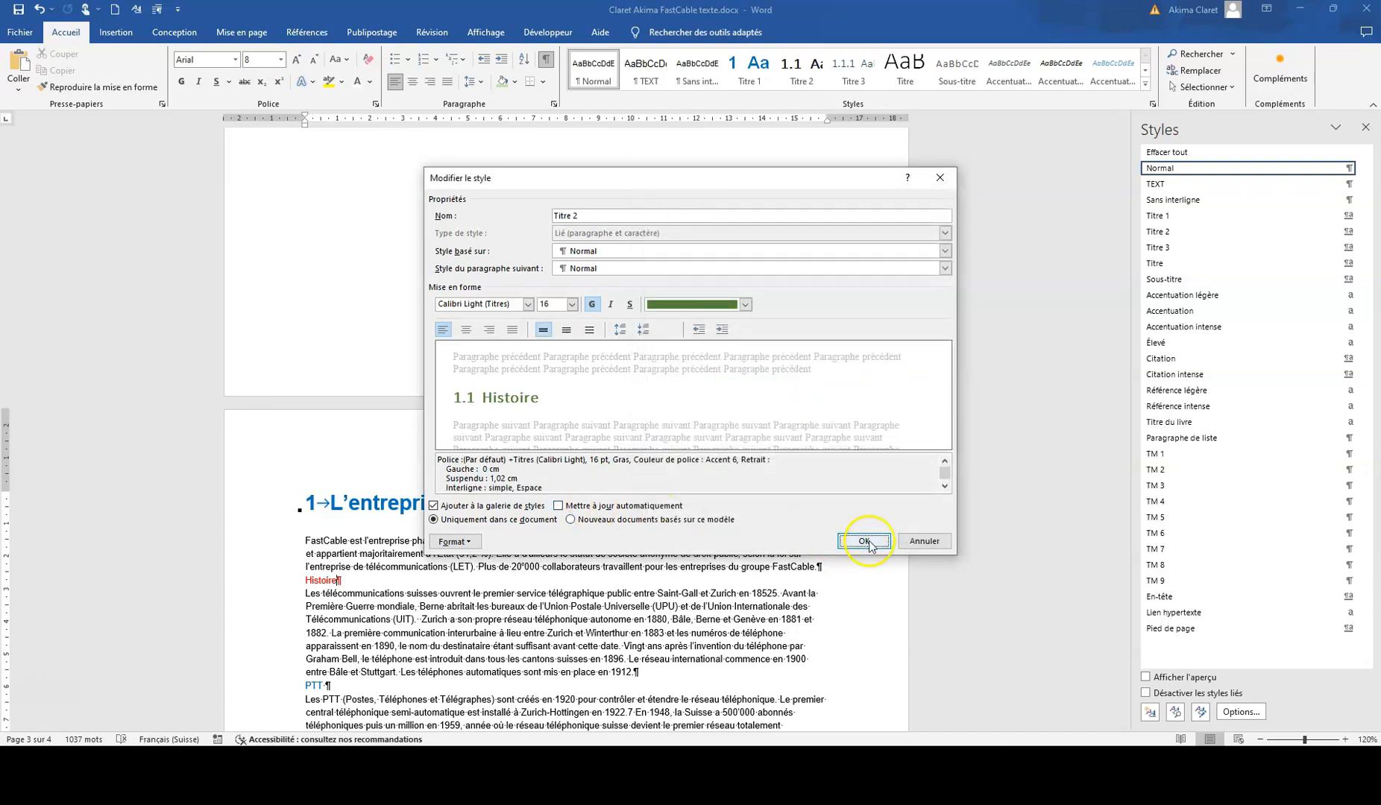
pyautogui.click(864, 540)
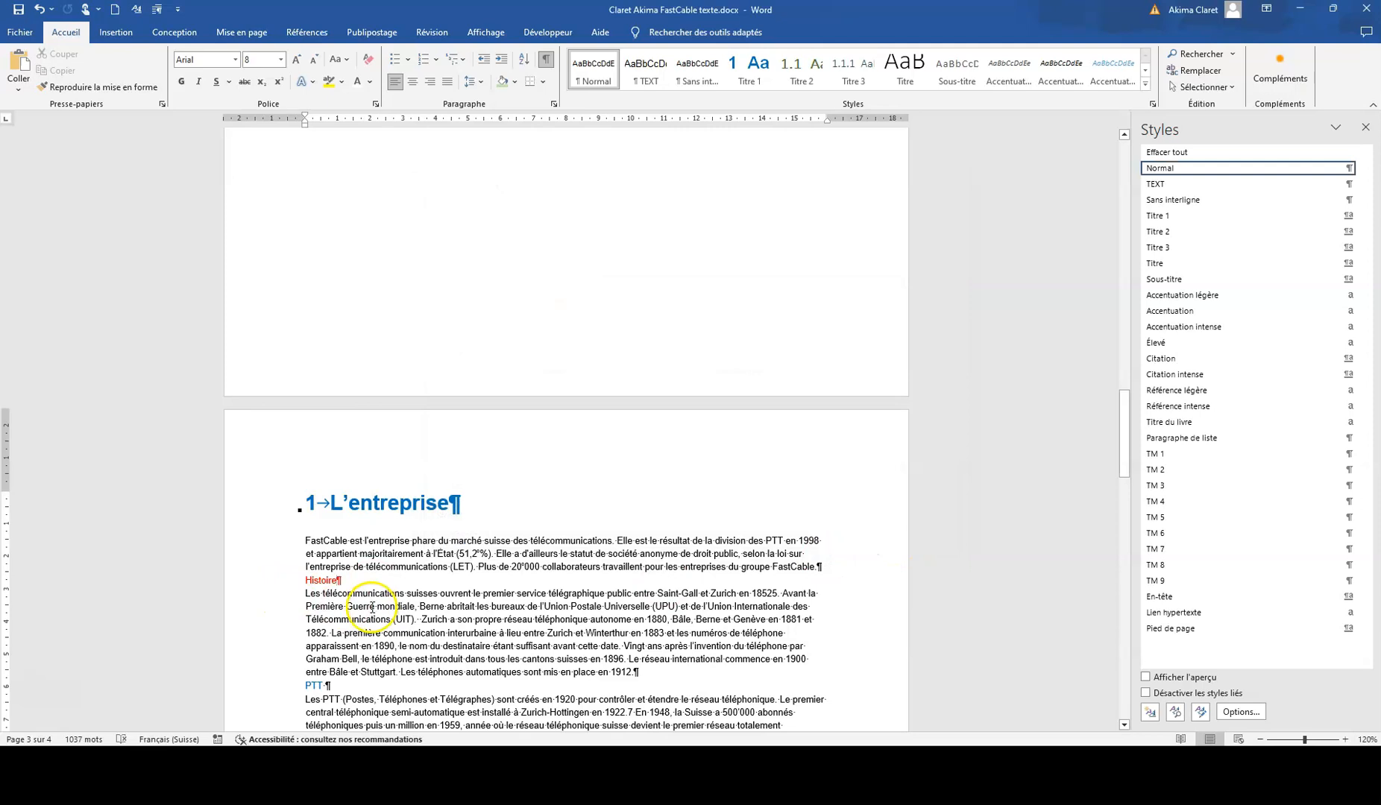
# Step: Apply the Titre 1 style to the red "Histoire" line
pyautogui.scroll(-4, 395, 569)
pyautogui.click(279, 378)
pyautogui.click(1159, 216)
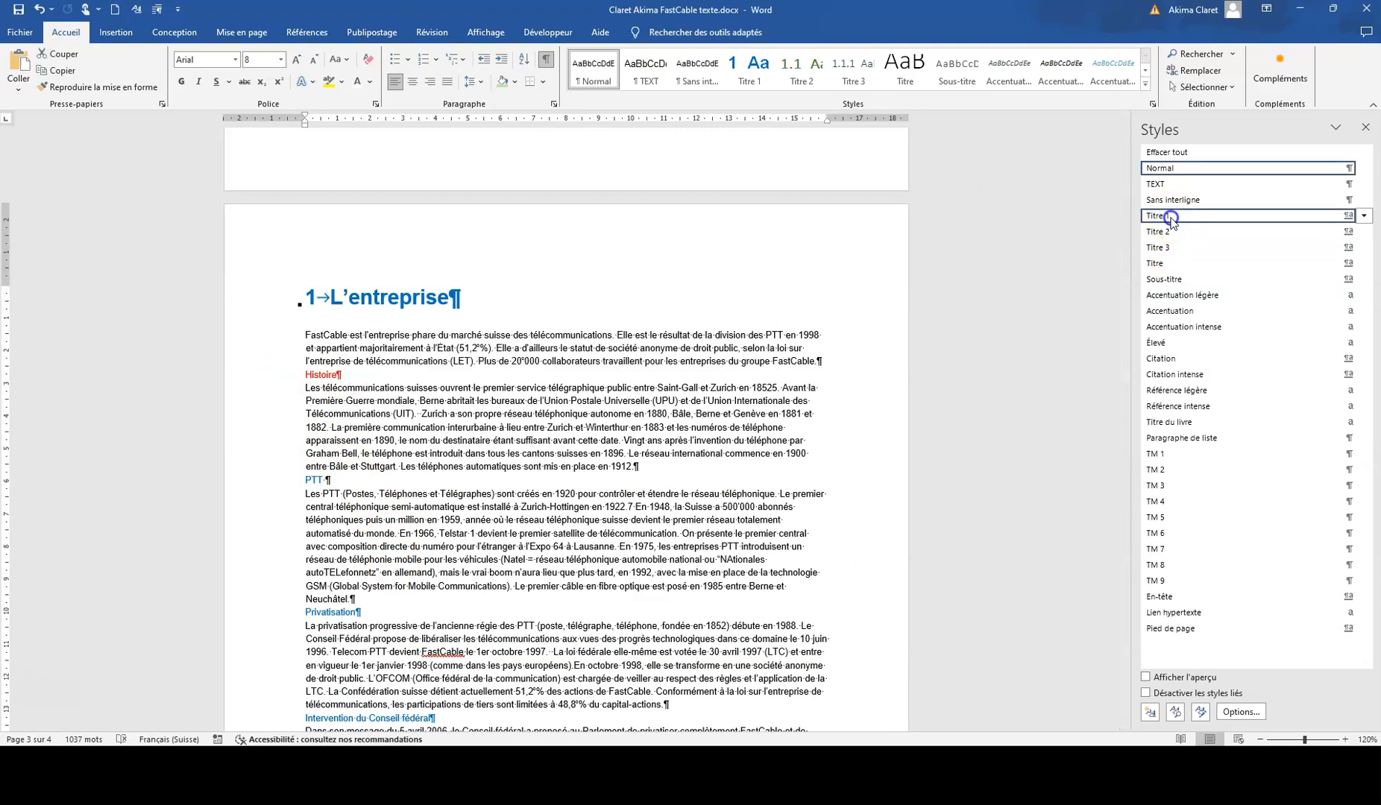
# Step: Apply the Titre 2 style to the "PTT", "Privatisation" and "Intervention du Conseil fédéral" lines
pyautogui.click(283, 527)
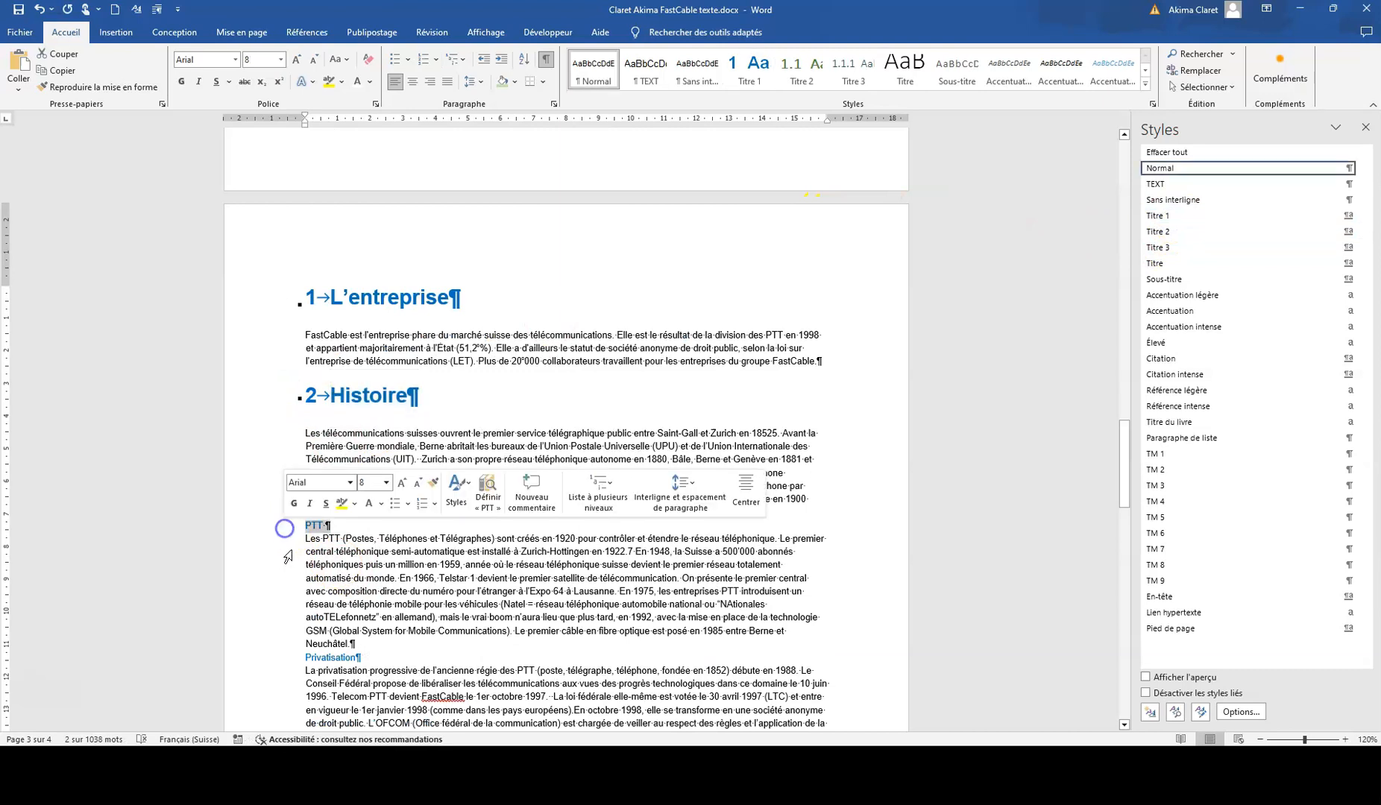
pyautogui.scroll(-4, 447, 596)
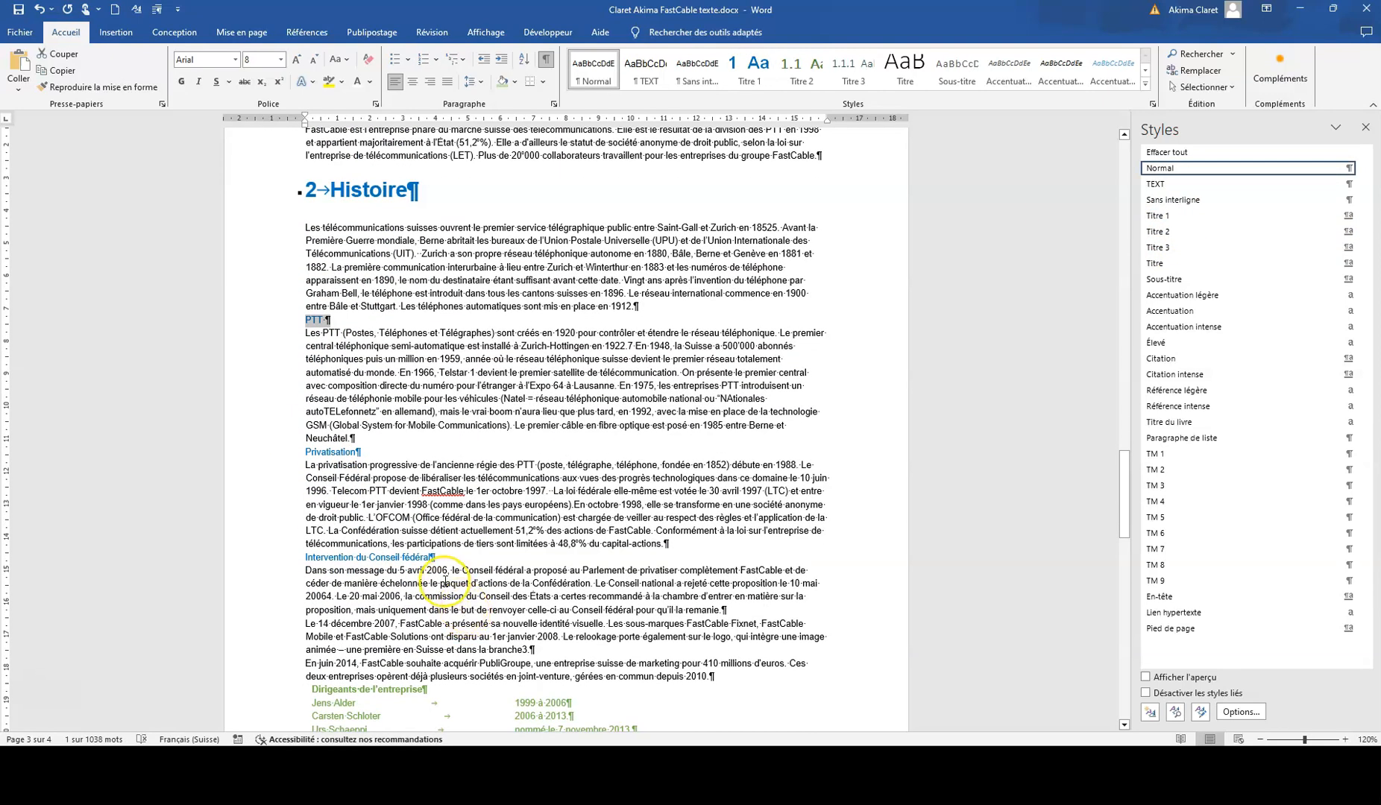
pyautogui.keyDown('ctrl'); pyautogui.click(283, 452); pyautogui.keyUp('ctrl')
pyautogui.keyDown('ctrl'); pyautogui.click(280, 557); pyautogui.keyUp('ctrl')
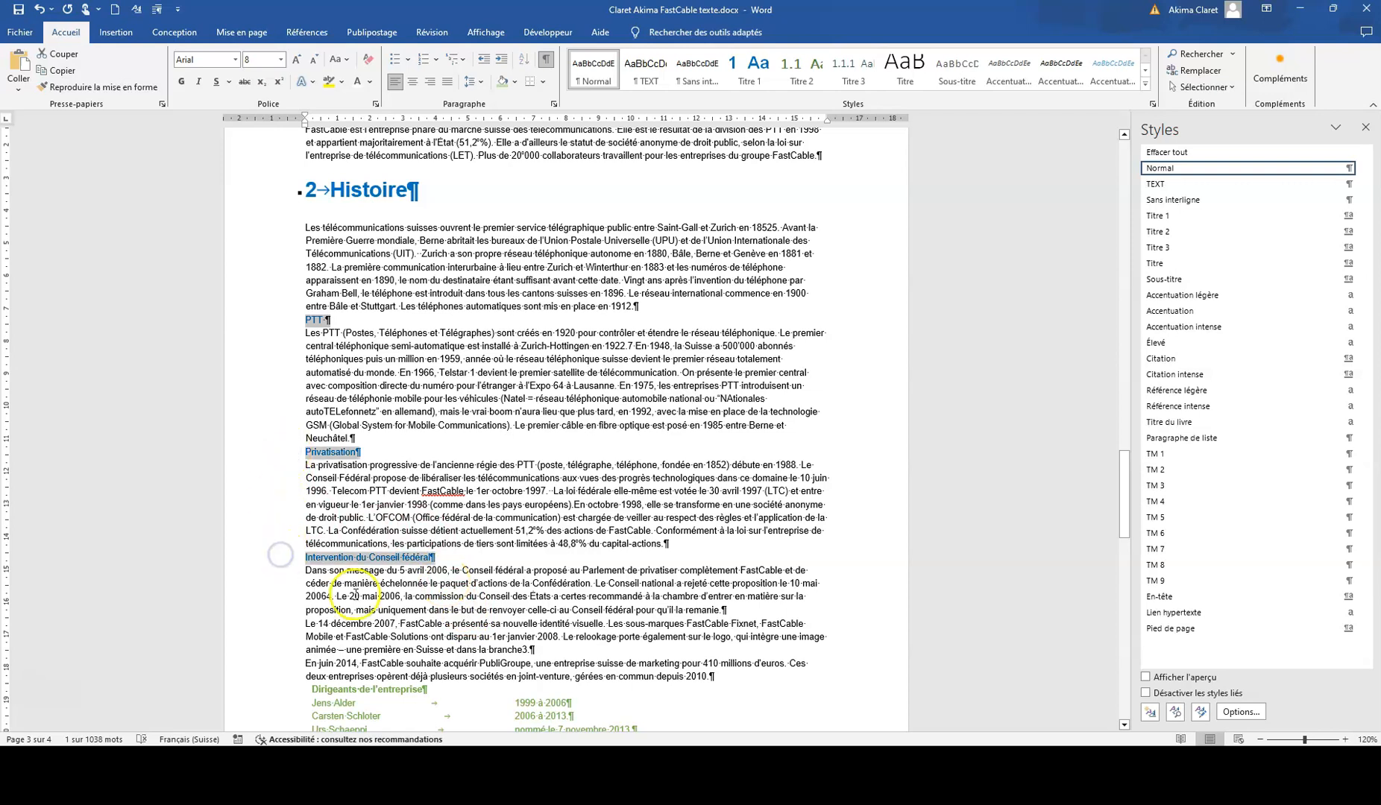
pyautogui.click(1169, 232)
# Step: Apply Titre 2 to "Profil et position sur le marché" and Titre 1 to "Structure de l'entreprise"
pyautogui.scroll(-10, 549, 548)
pyautogui.click(270, 279)
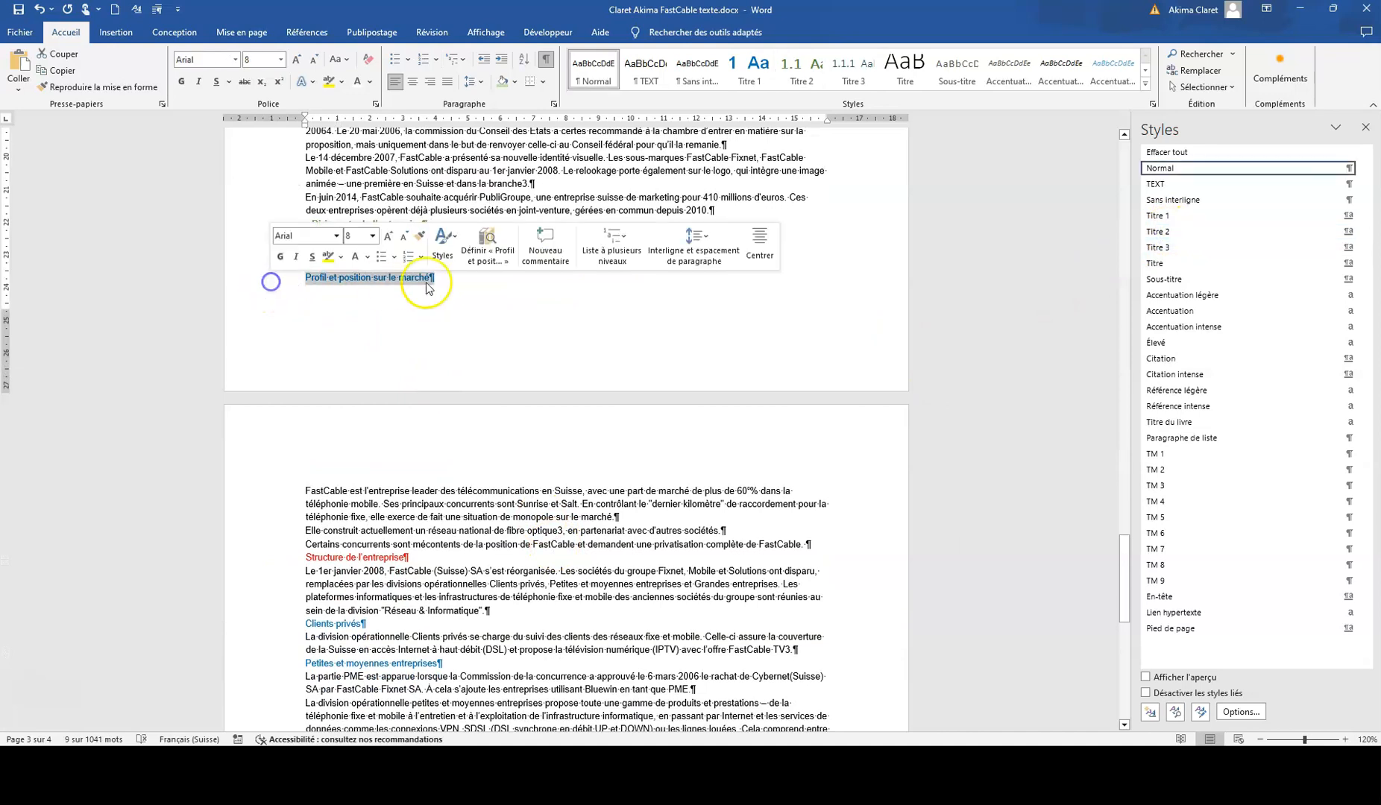
pyautogui.click(1169, 232)
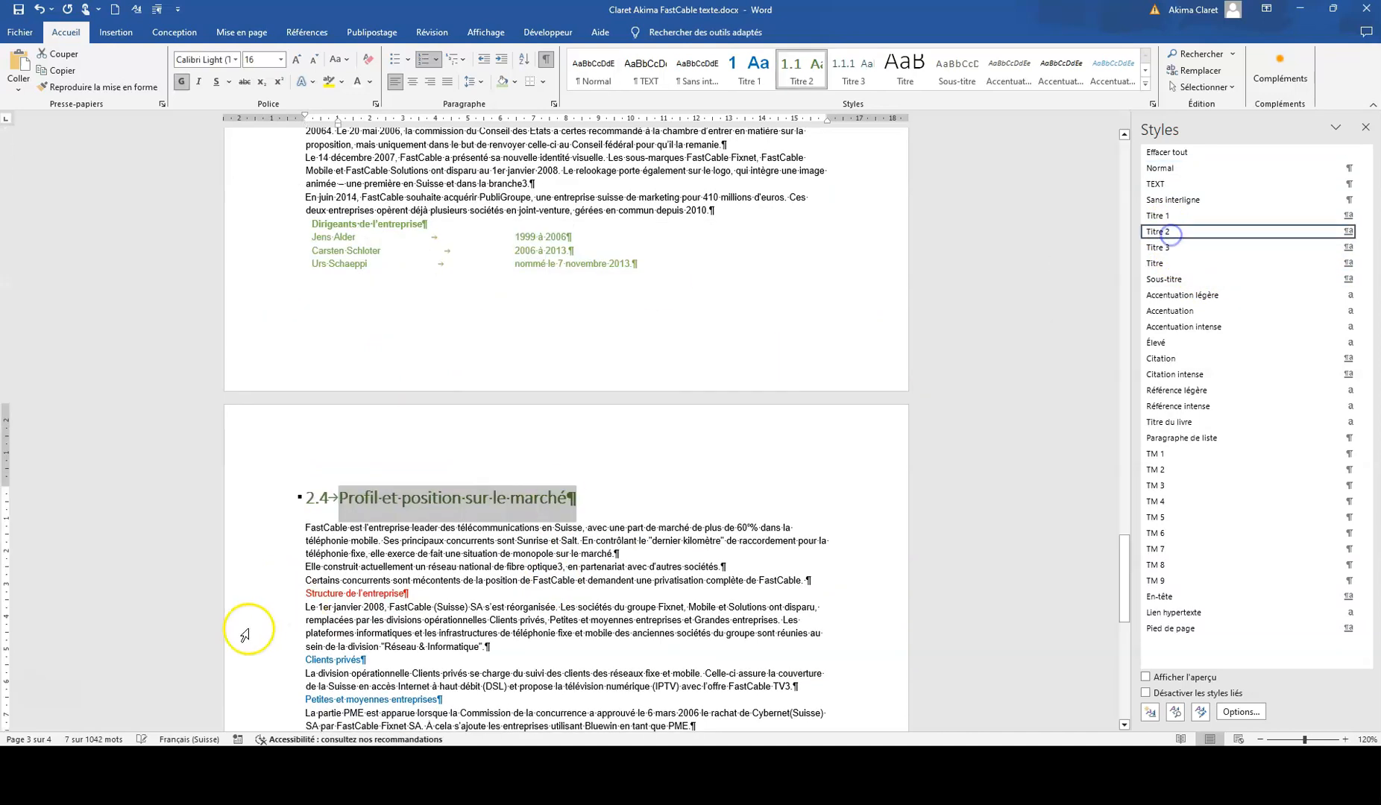
pyautogui.click(276, 595)
pyautogui.click(1170, 215)
# Step: Apply Titre 2 to "Clients privés", "Petites et moyennes entreprises", "Grandes entreprises" and "Réseau & Informatique"
pyautogui.scroll(-7, 600, 454)
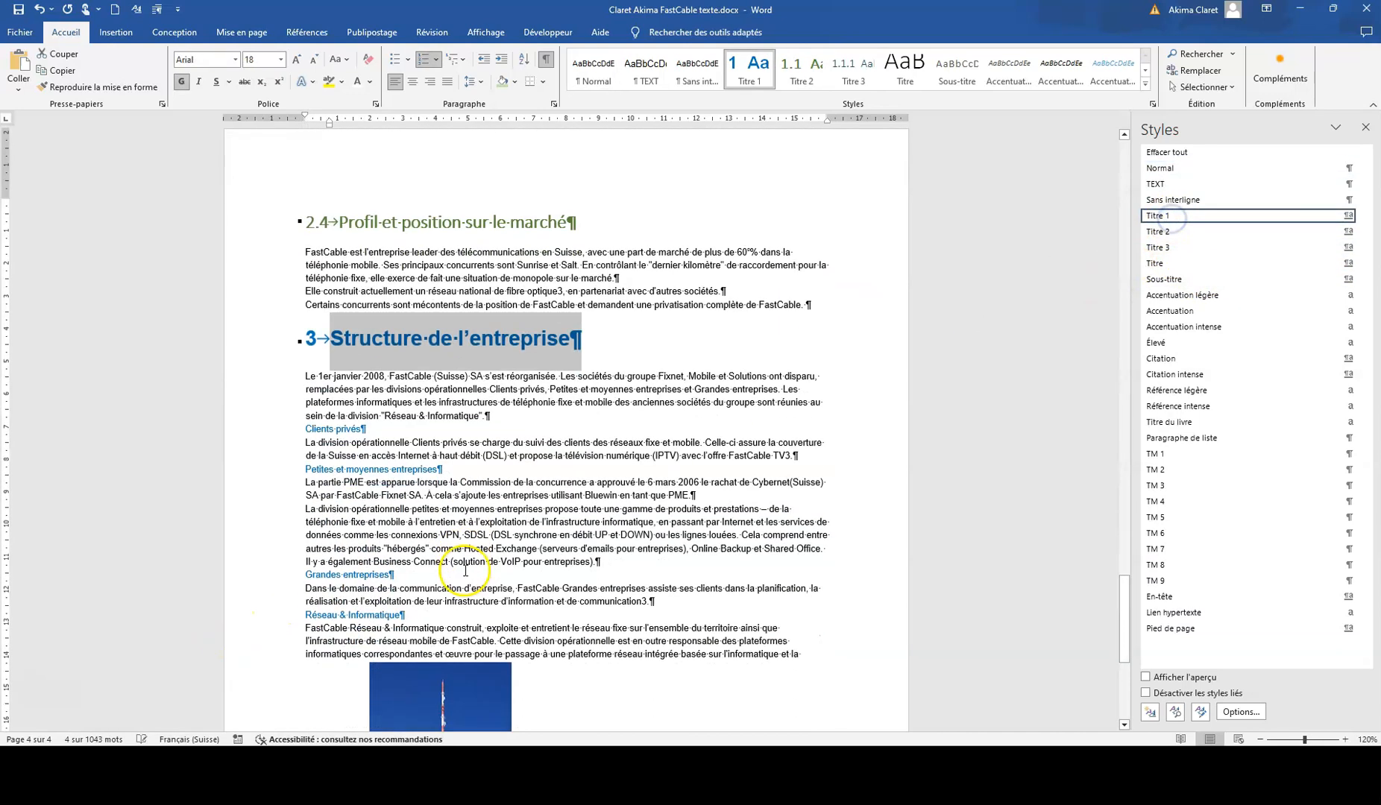
pyautogui.click(284, 417)
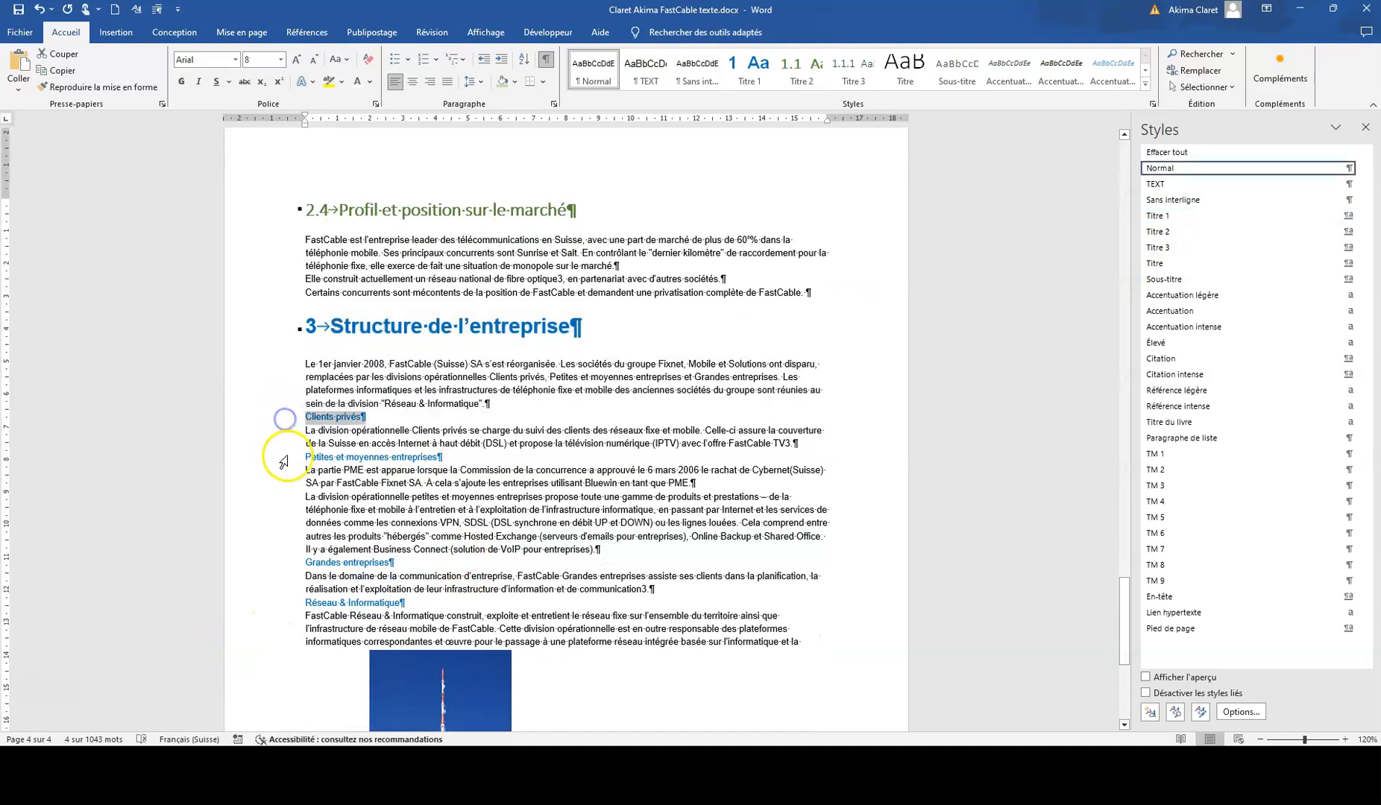
pyautogui.keyDown('ctrl'); pyautogui.click(284, 457); pyautogui.keyUp('ctrl')
pyautogui.keyDown('ctrl'); pyautogui.click(285, 563); pyautogui.keyUp('ctrl')
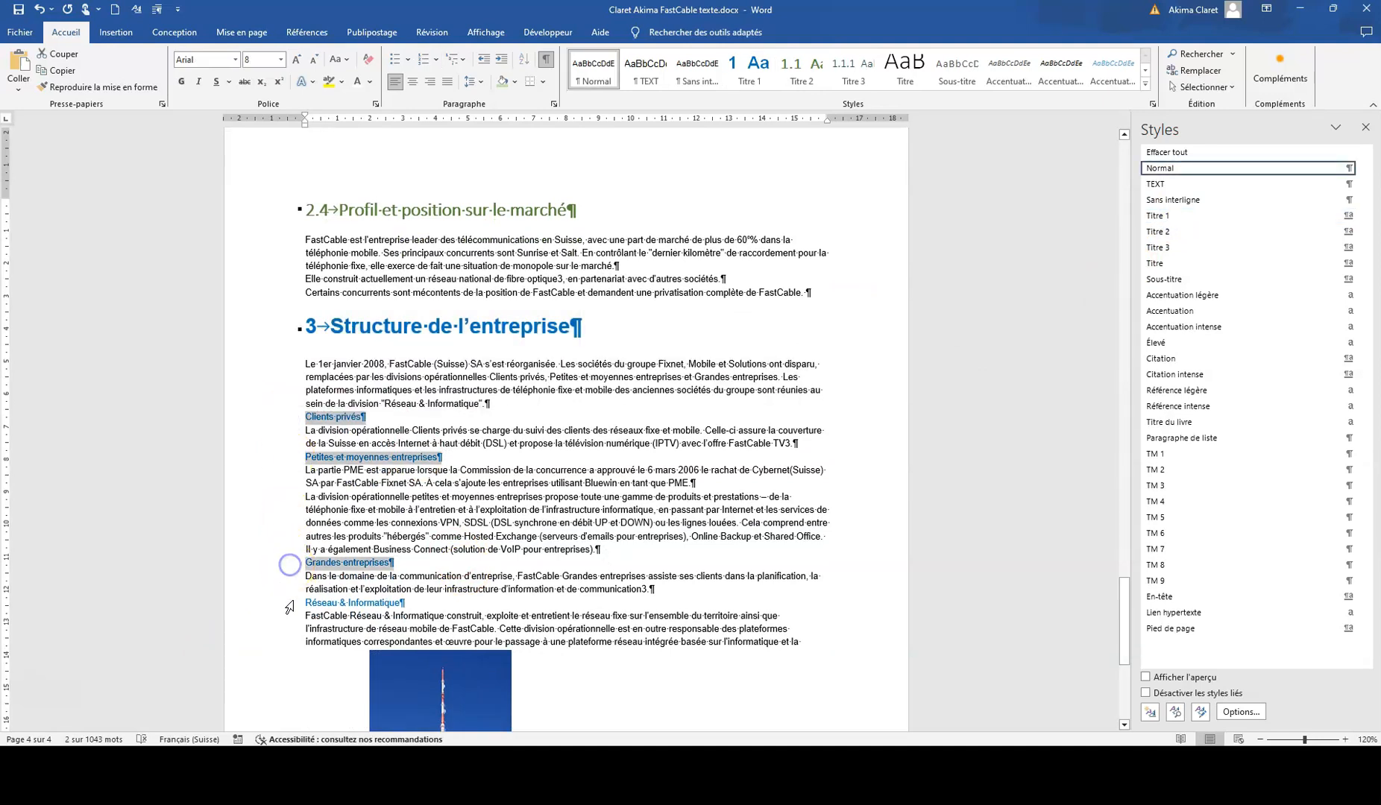
pyautogui.keyDown('ctrl'); pyautogui.click(285, 603); pyautogui.keyUp('ctrl')
pyautogui.click(1160, 231)
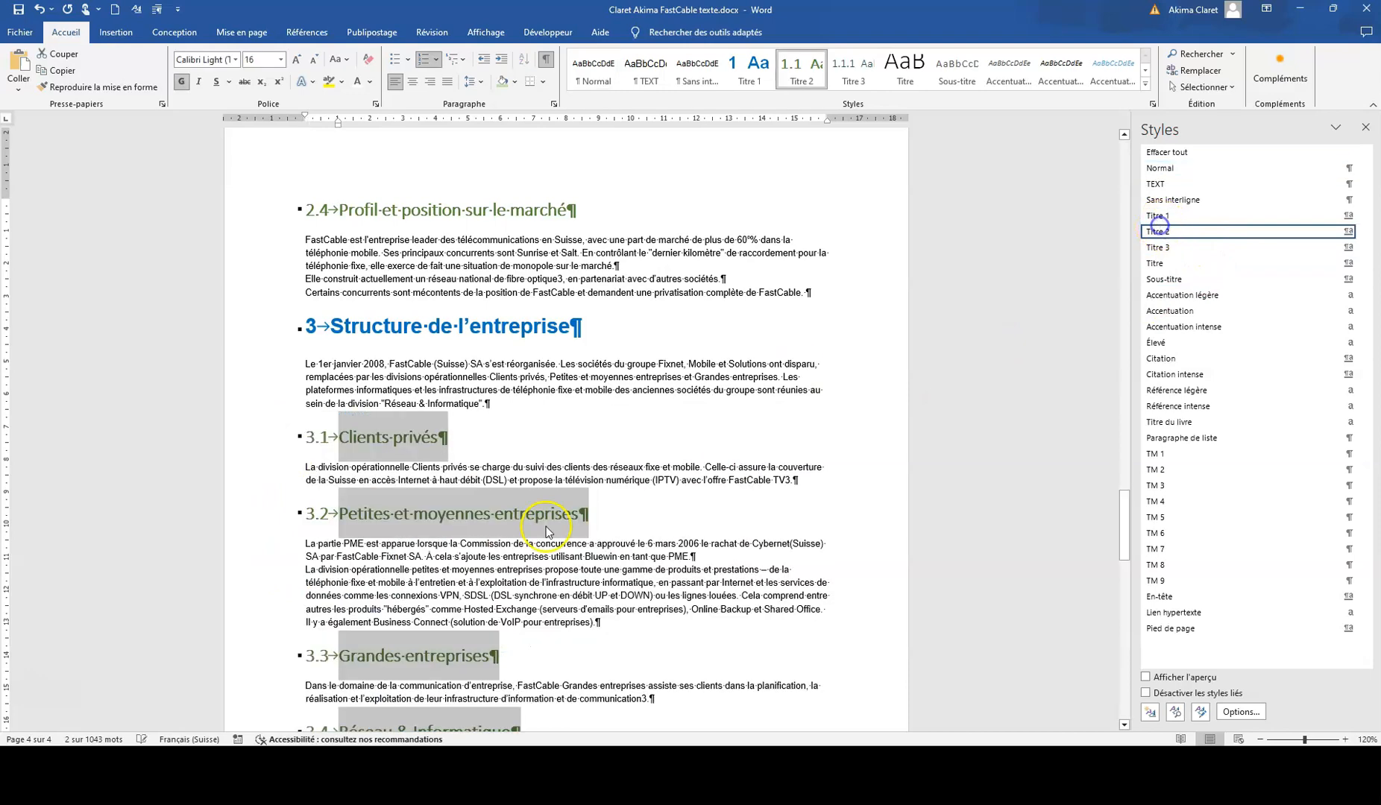
# Step: Set the body paragraph under "L'entreprise" to 10 pt and justify it
pyautogui.scroll(-15, 402, 574)
pyautogui.scroll(-3, 419, 594)
pyautogui.scroll(20, 421, 596)
pyautogui.scroll(20, 424, 597)
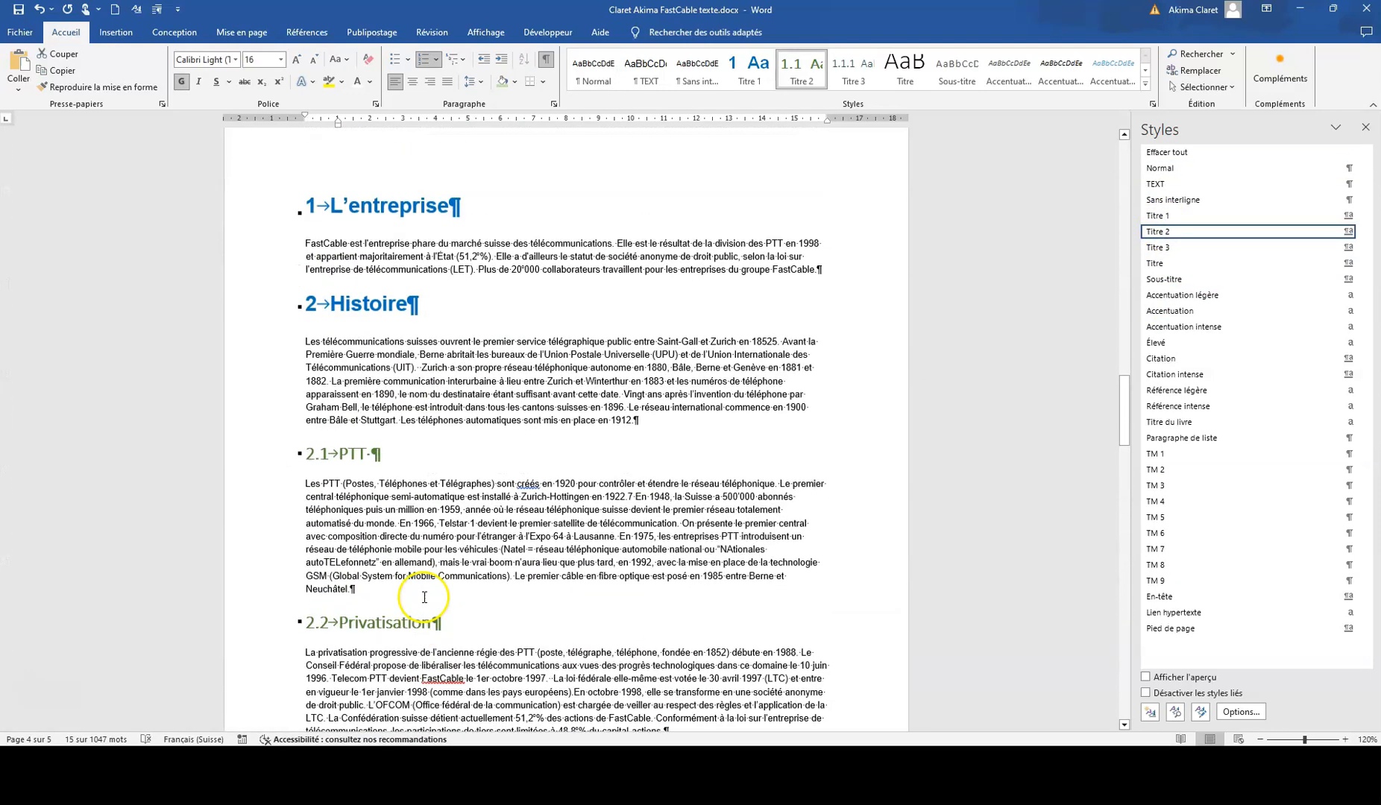
pyautogui.scroll(1, 423, 604)
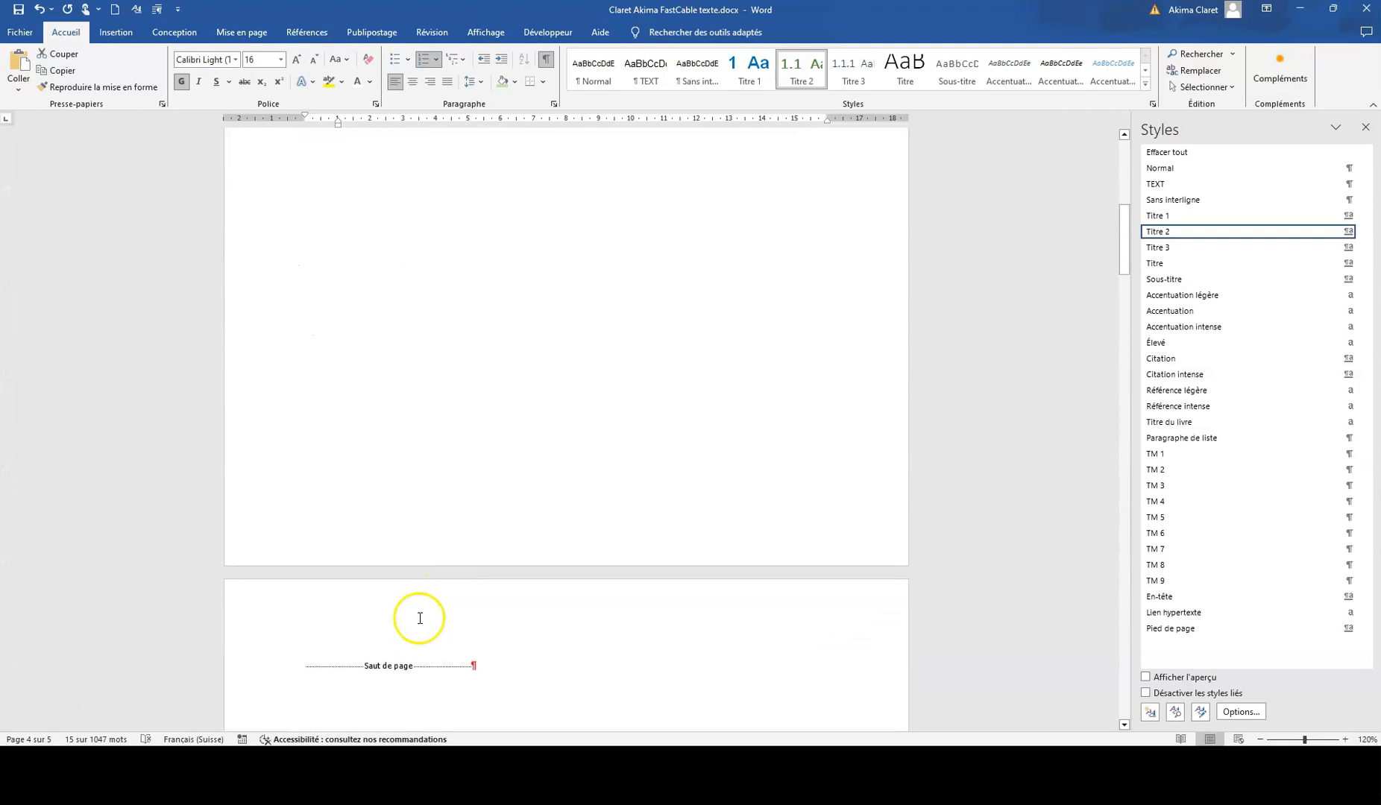
pyautogui.scroll(-4, 494, 636)
pyautogui.scroll(-18, 494, 635)
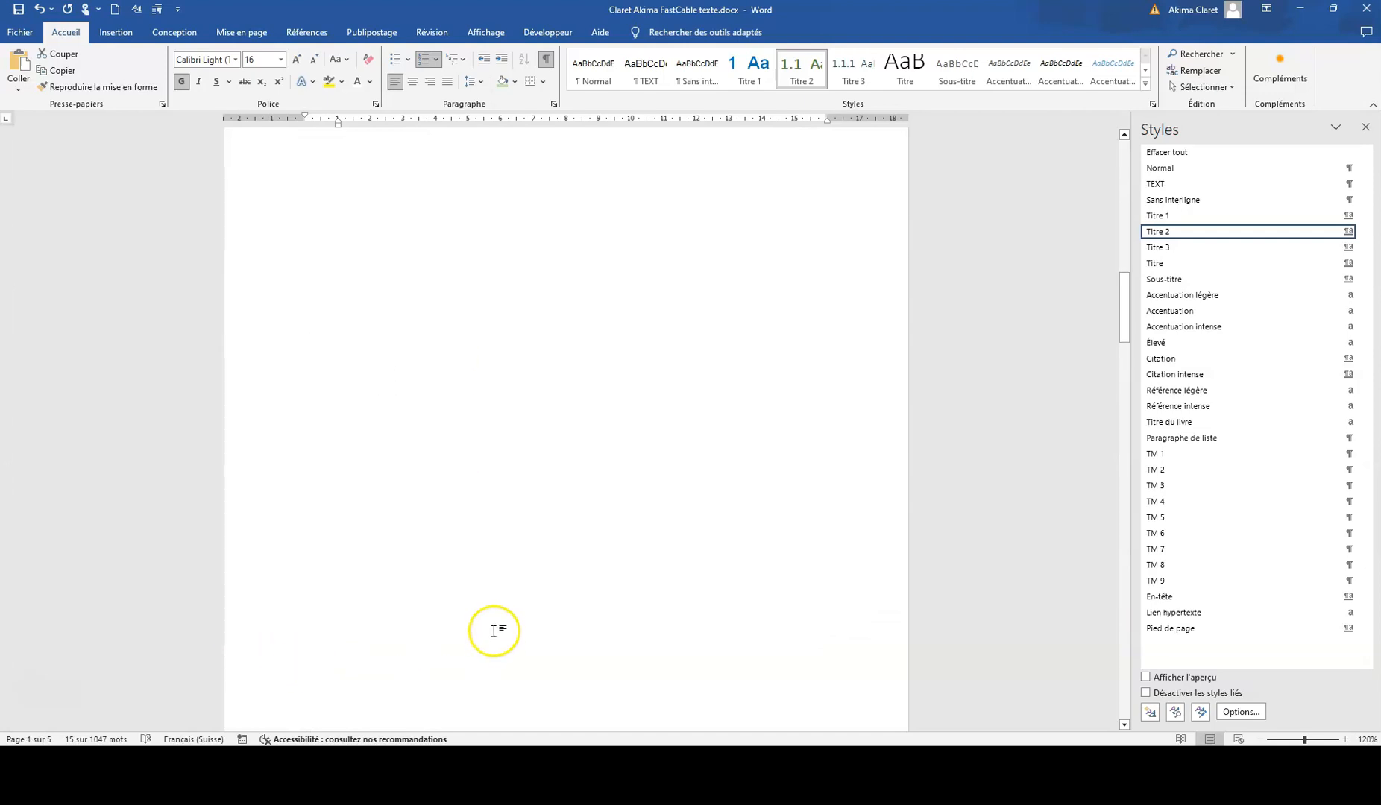
pyautogui.moveTo(301, 582); pyautogui.dragTo(858, 614)
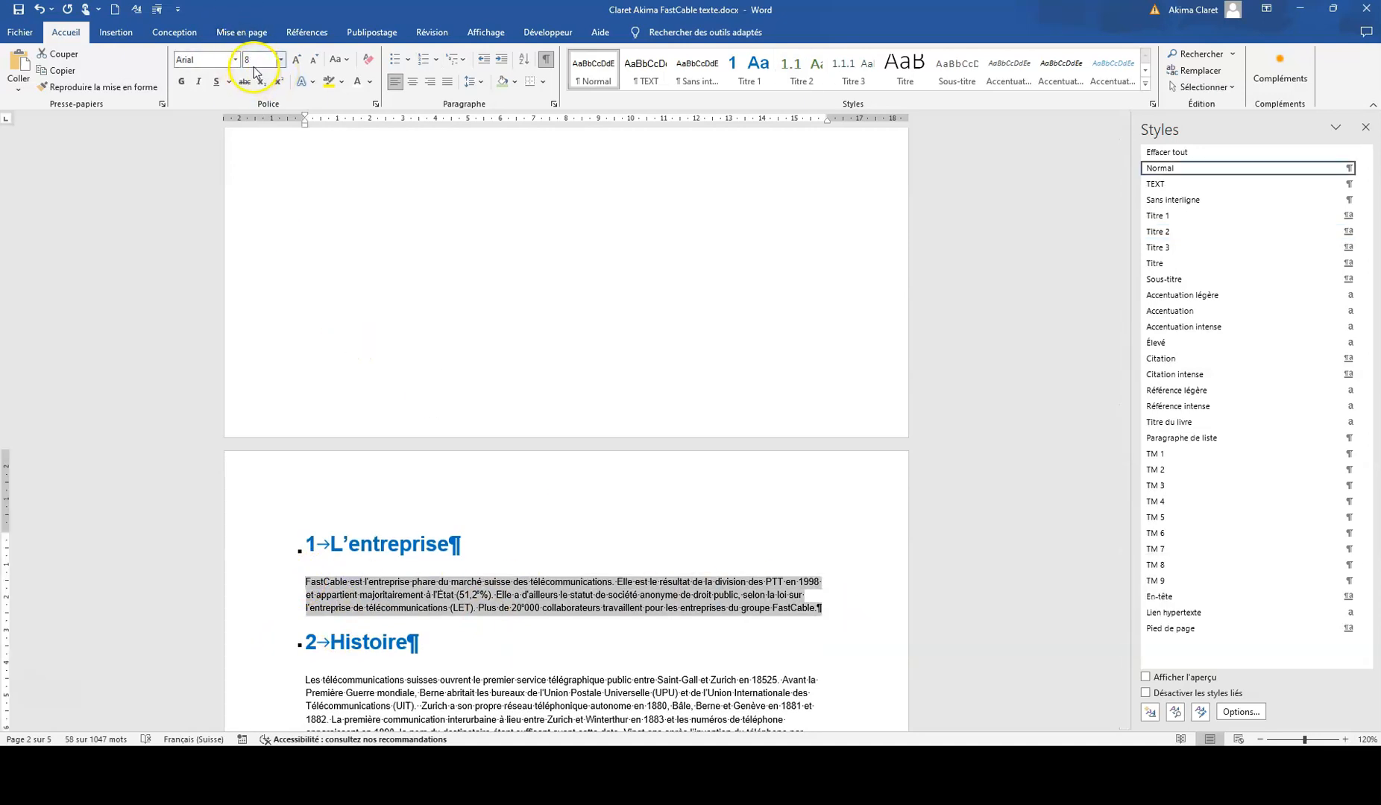
pyautogui.click(282, 61)
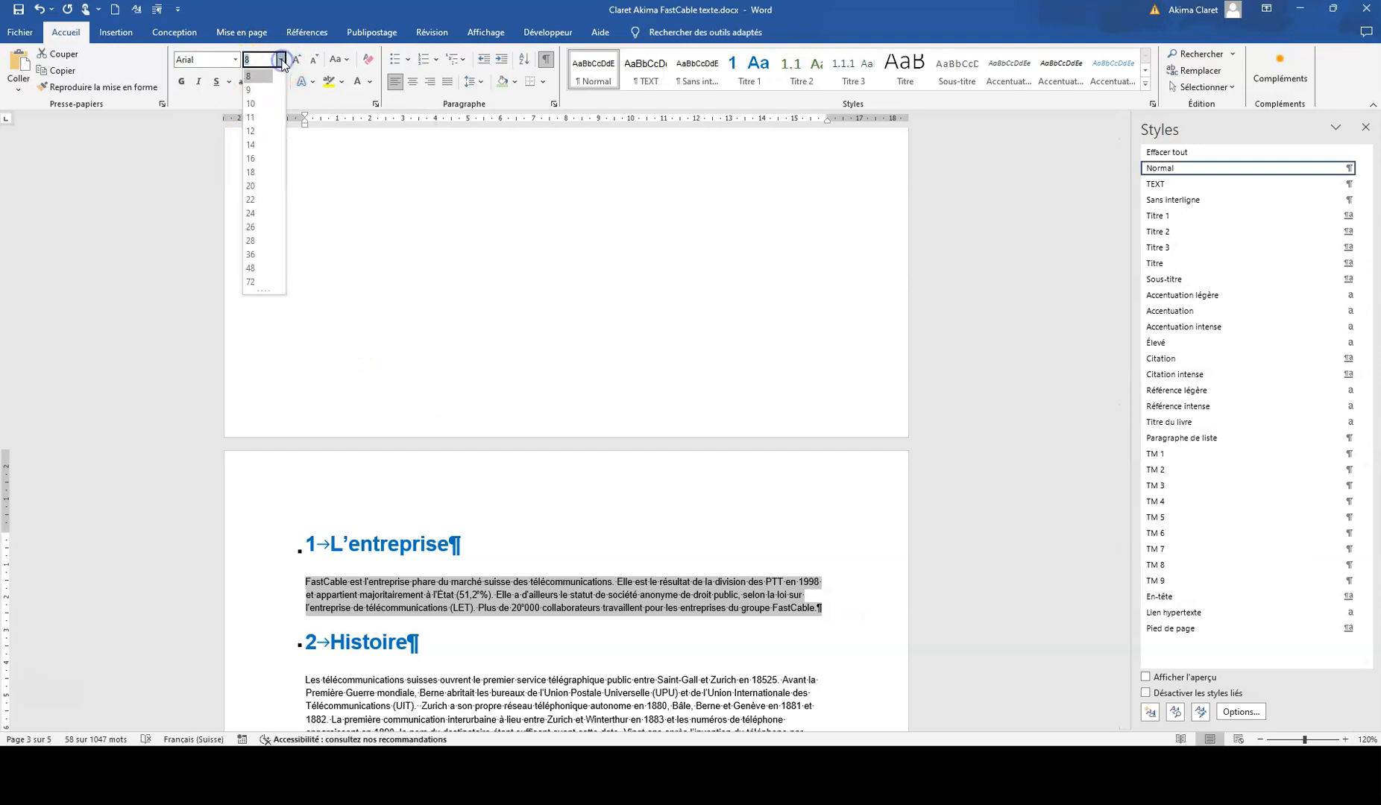
pyautogui.click(264, 103)
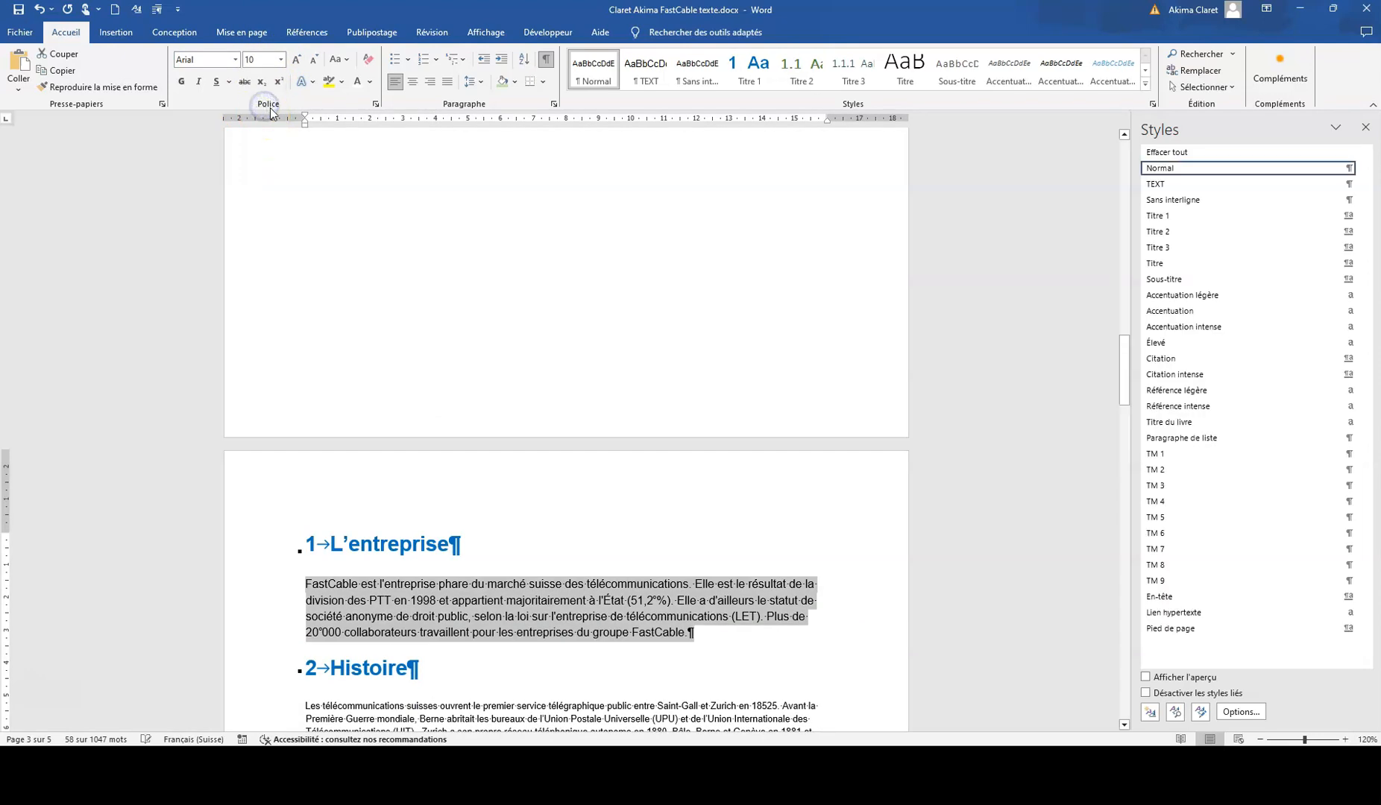
pyautogui.click(448, 84)
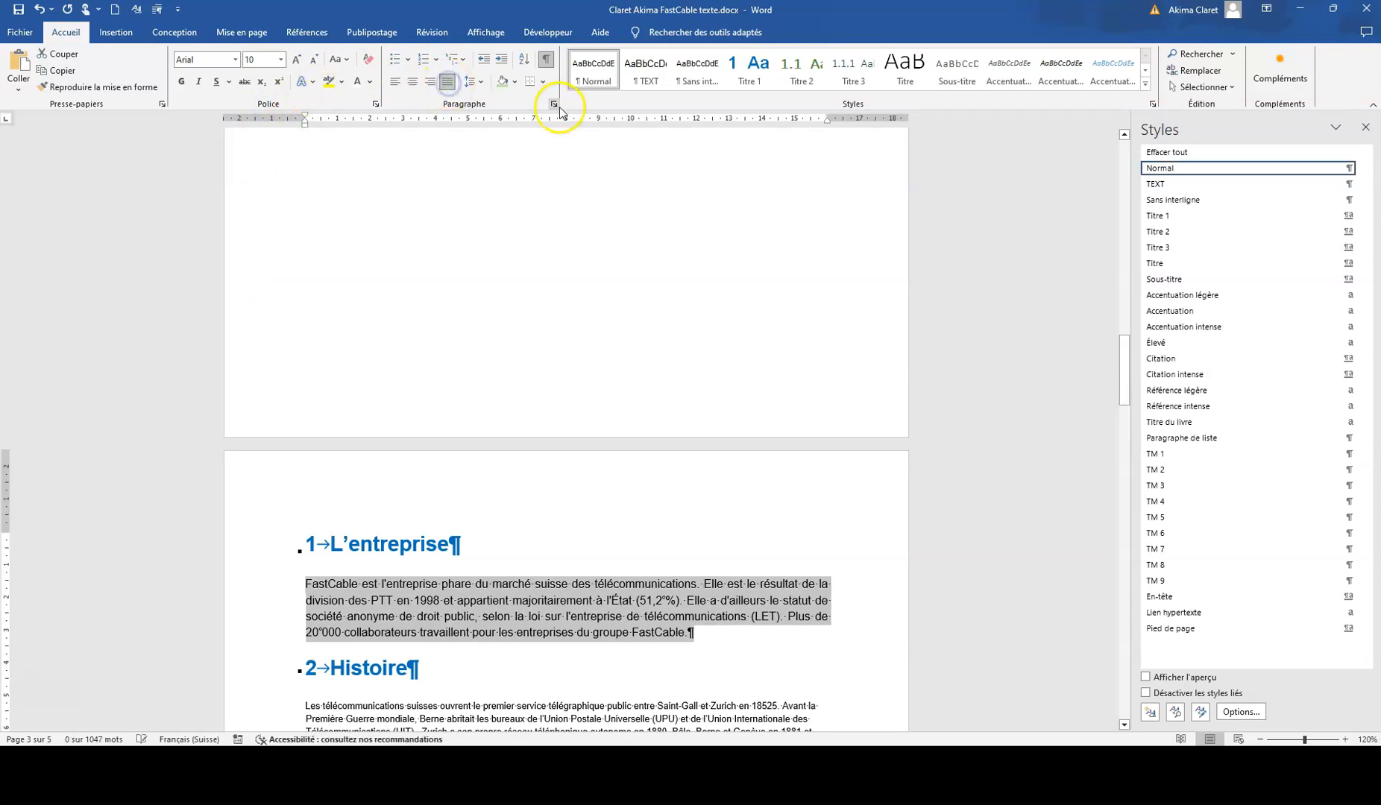
# Step: Give the selected paragraph Simple line spacing, 6 pt spacing before and after, and no special indent
pyautogui.click(553, 105)
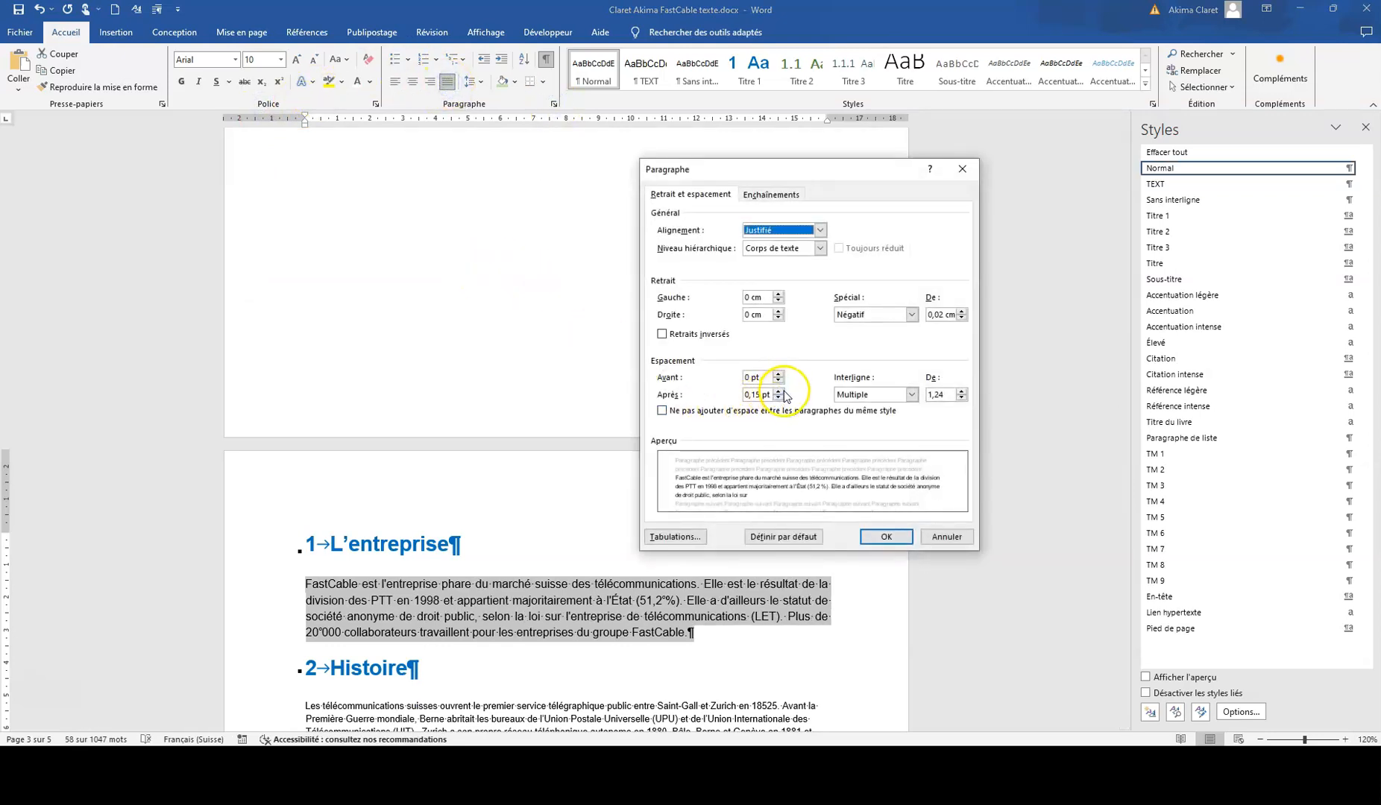
pyautogui.click(911, 395)
pyautogui.click(850, 408)
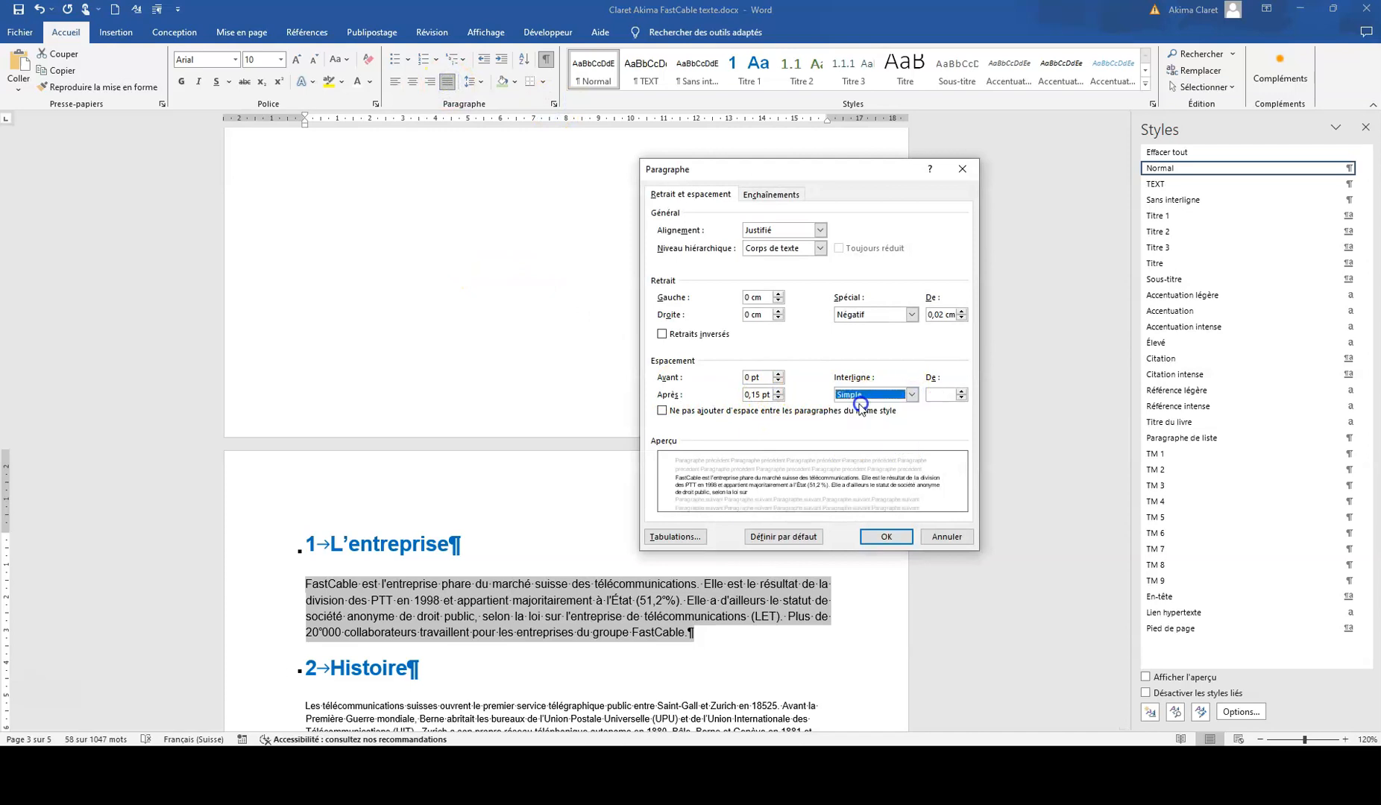
pyautogui.click(778, 392)
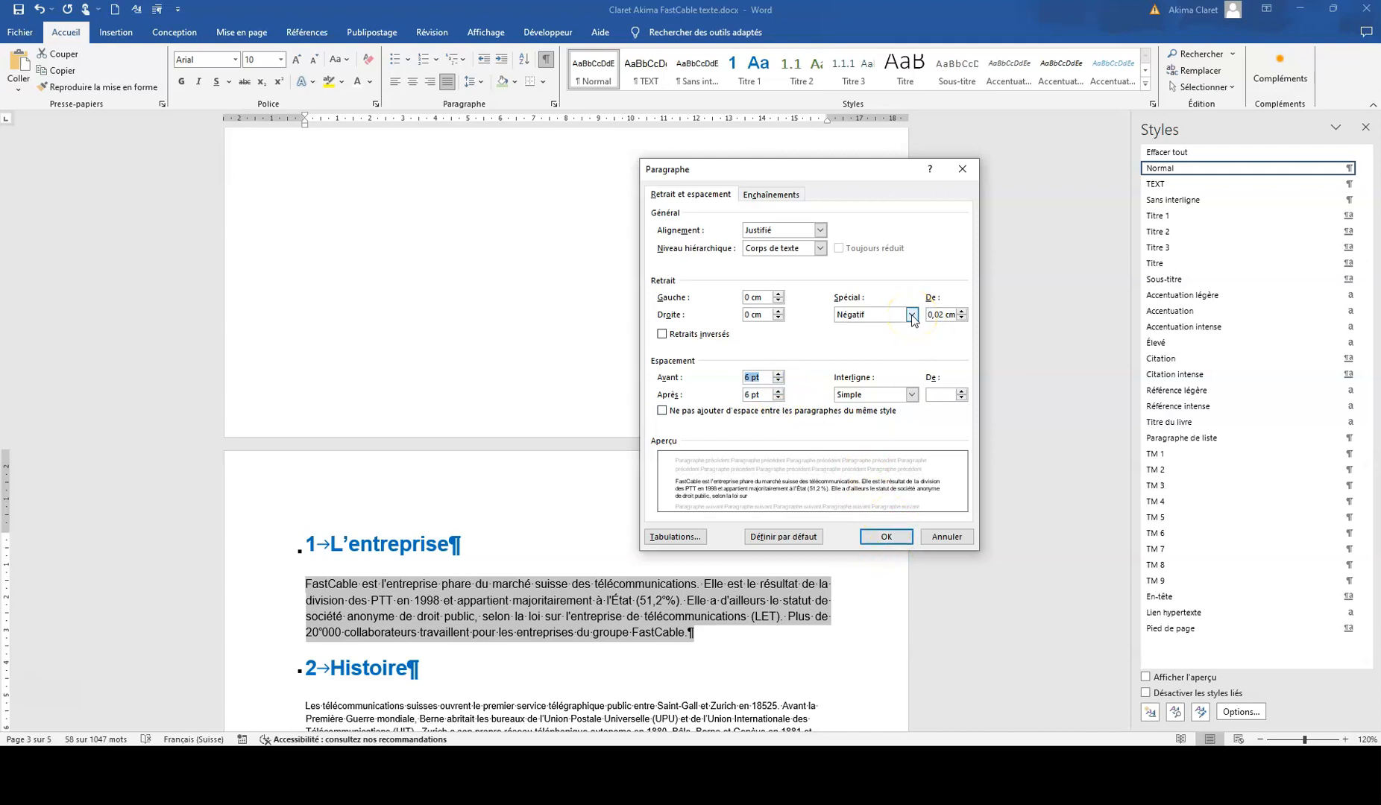
pyautogui.click(911, 316)
pyautogui.click(865, 328)
pyautogui.click(885, 535)
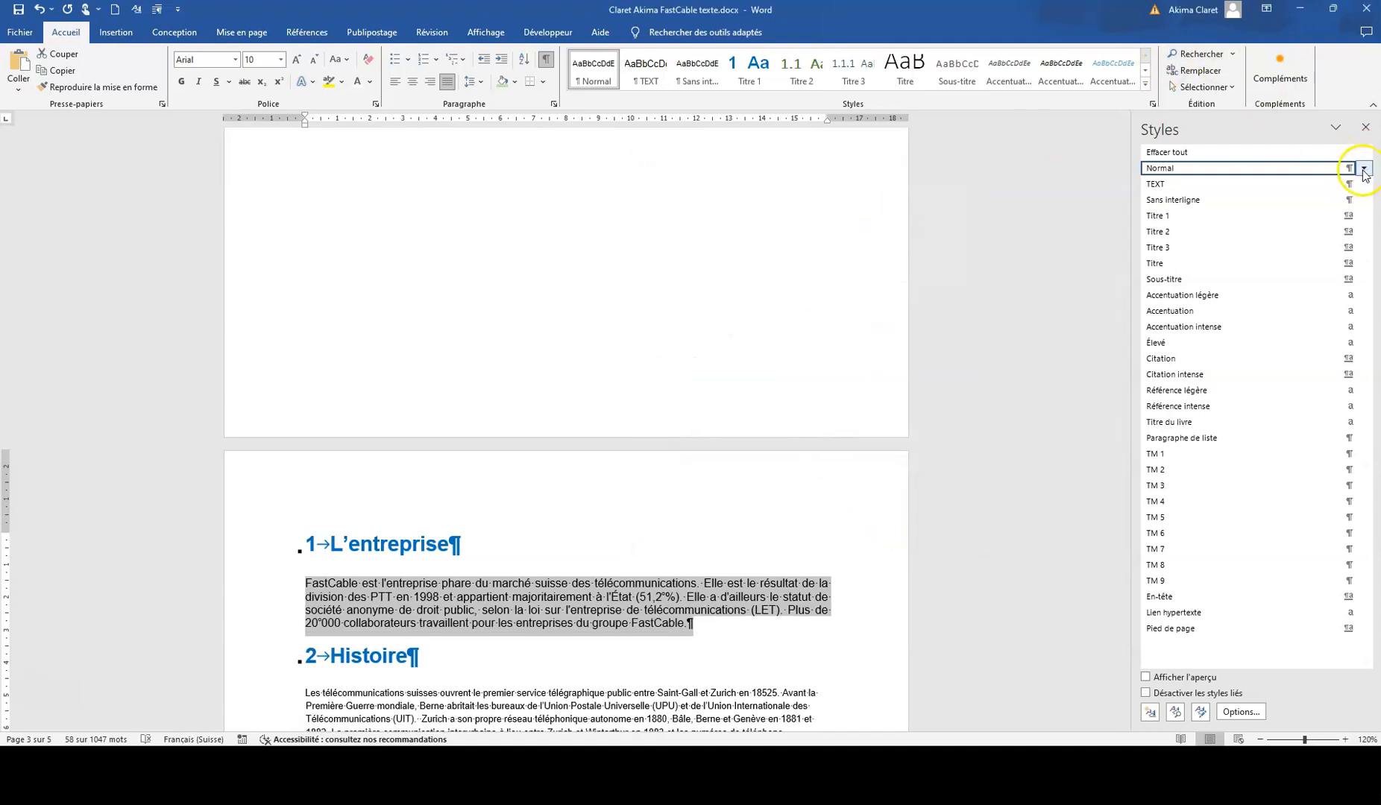
# Step: Update the Normal style to match the selected body paragraph under "L'entreprise"
pyautogui.click(1364, 169)
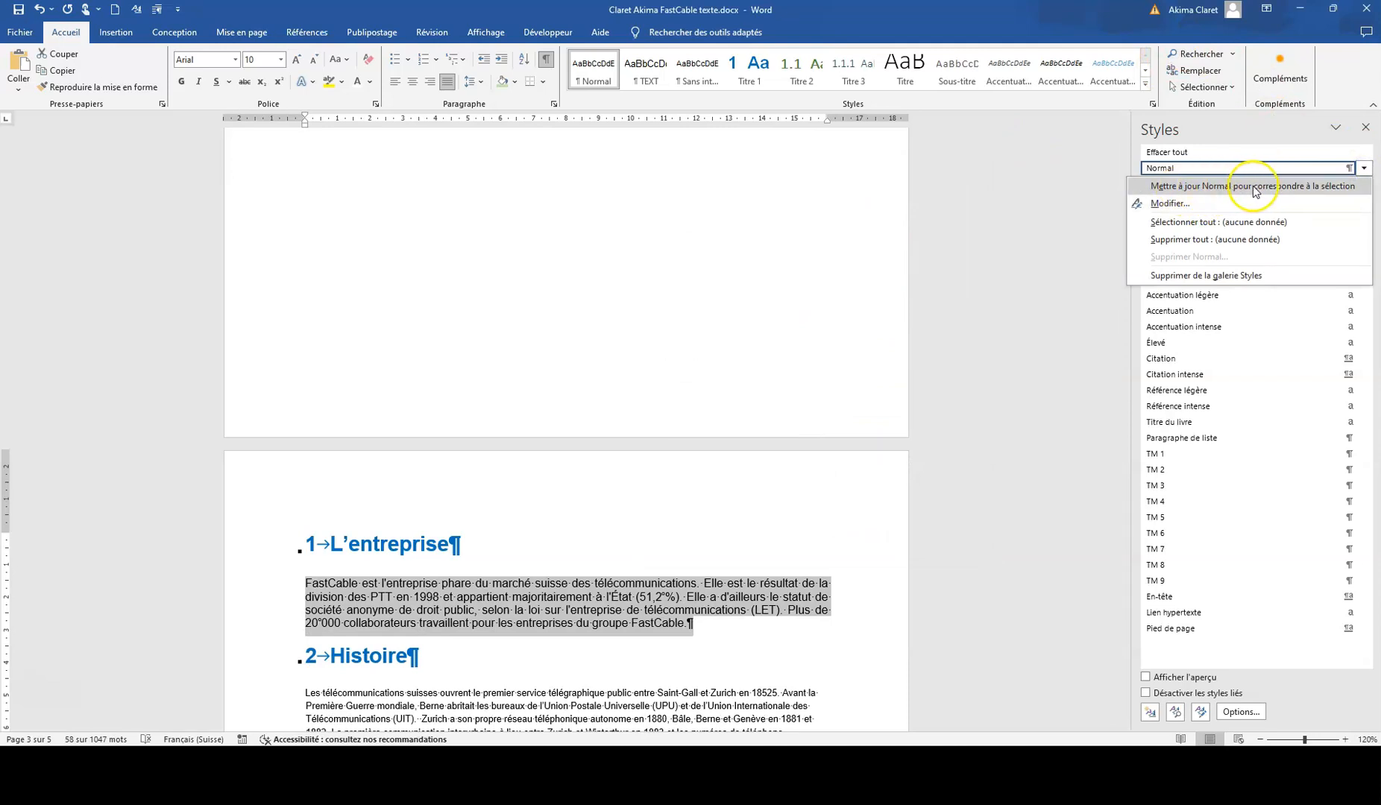
pyautogui.click(1270, 187)
pyautogui.scroll(-5, 625, 656)
pyautogui.scroll(-6, 625, 656)
pyautogui.scroll(8, 626, 652)
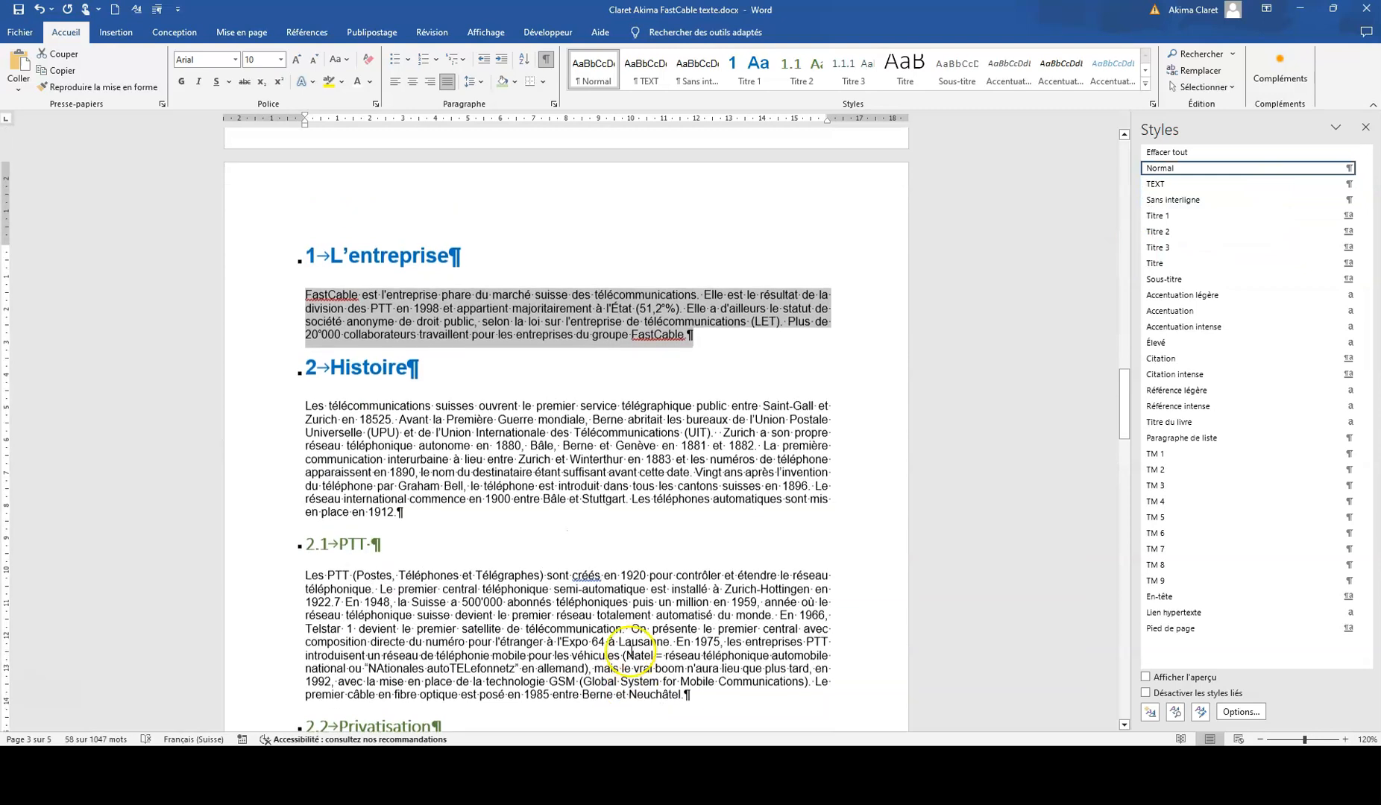
# Step: Turn on automatic hyphenation for the document
pyautogui.scroll(5, 628, 649)
pyautogui.click(241, 32)
pyautogui.click(199, 87)
pyautogui.click(201, 119)
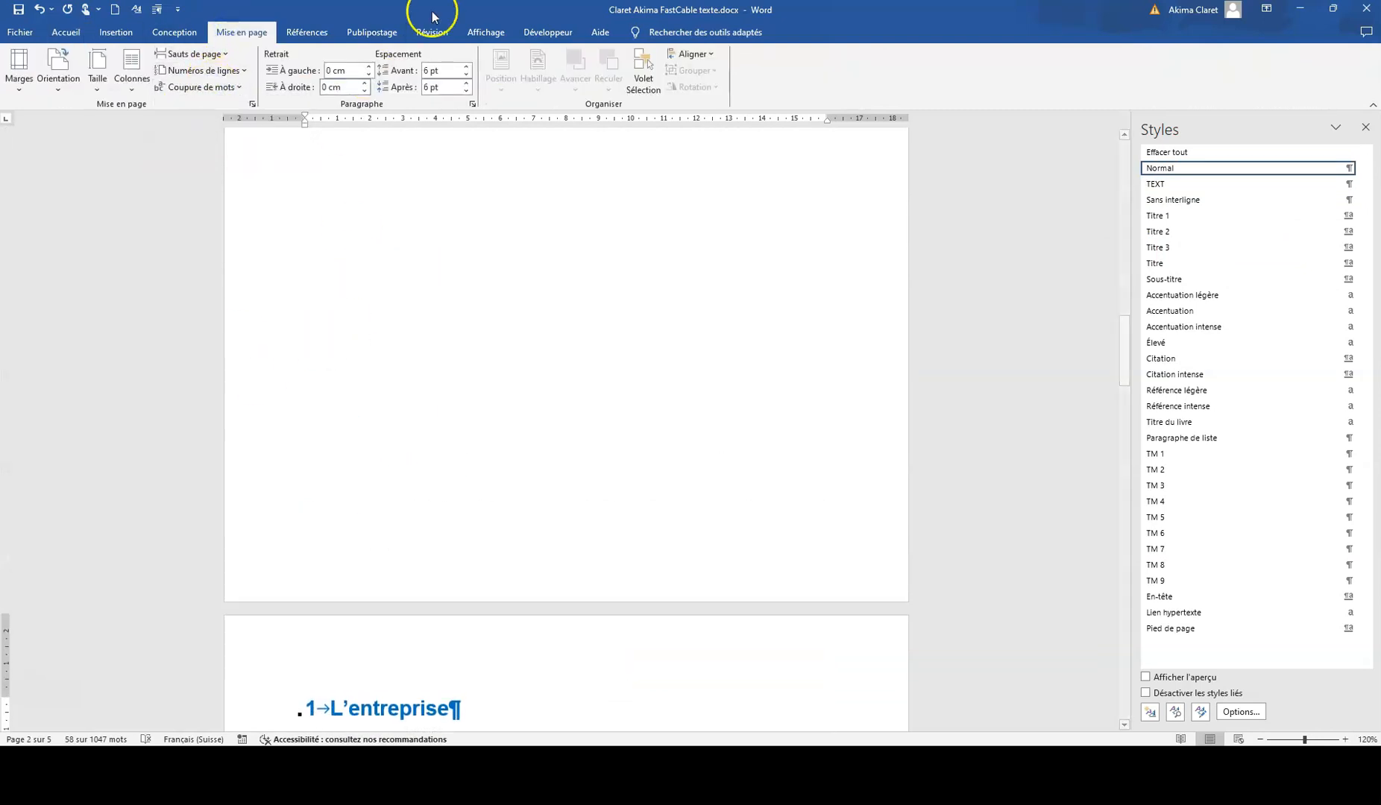
# Step: Run the spelling and grammar check, ignore every occurrence of "FastCable", and continue checking the rest of the document
pyautogui.click(419, 38)
pyautogui.click(31, 69)
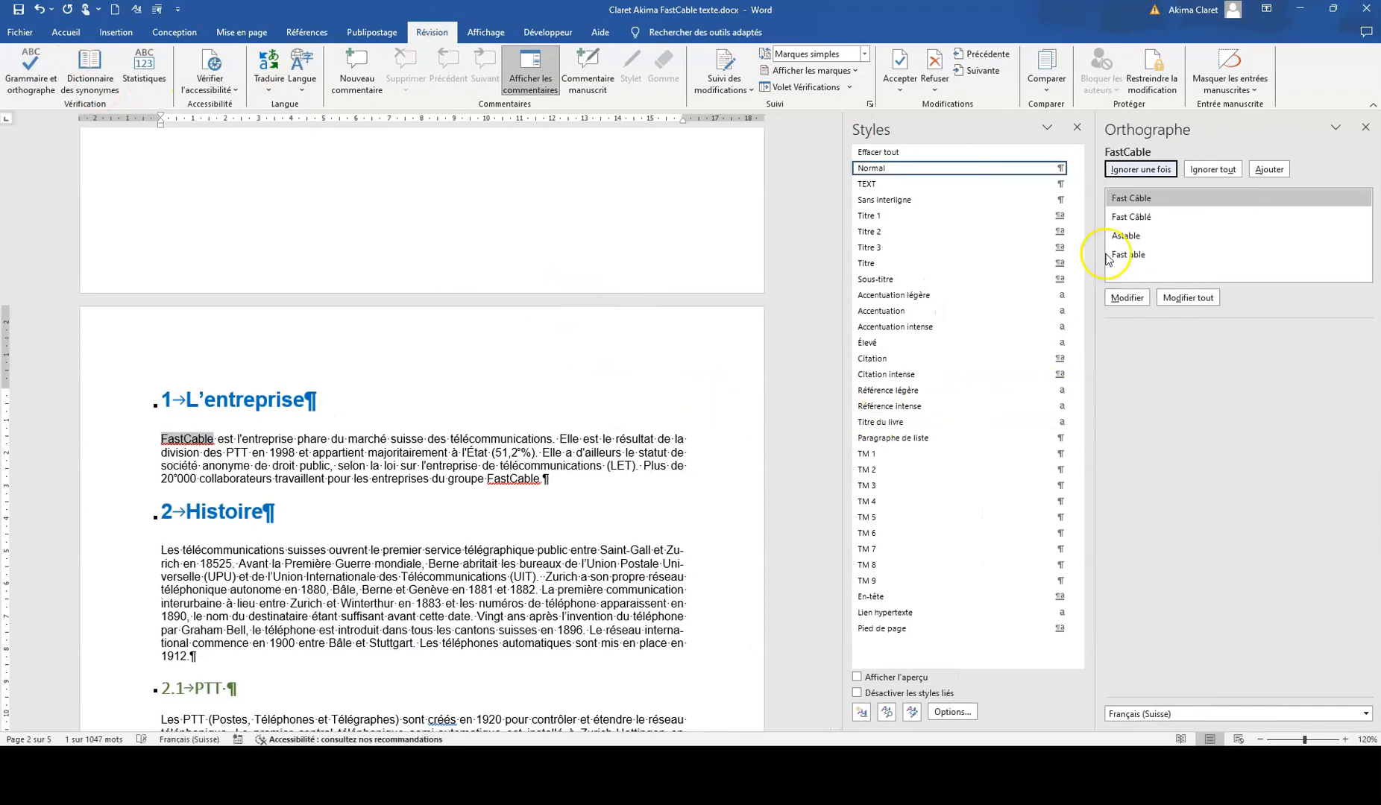
pyautogui.click(1076, 128)
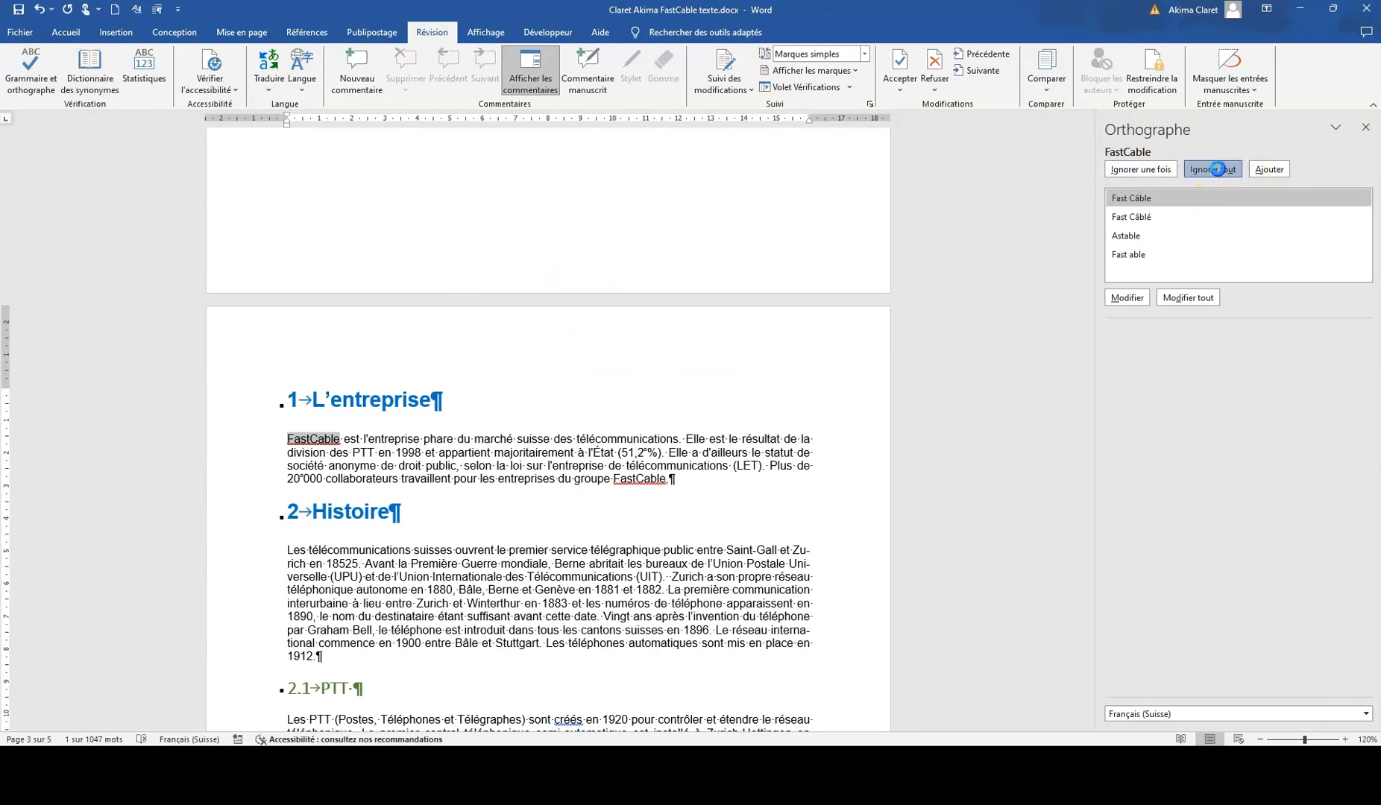
pyautogui.click(1217, 171)
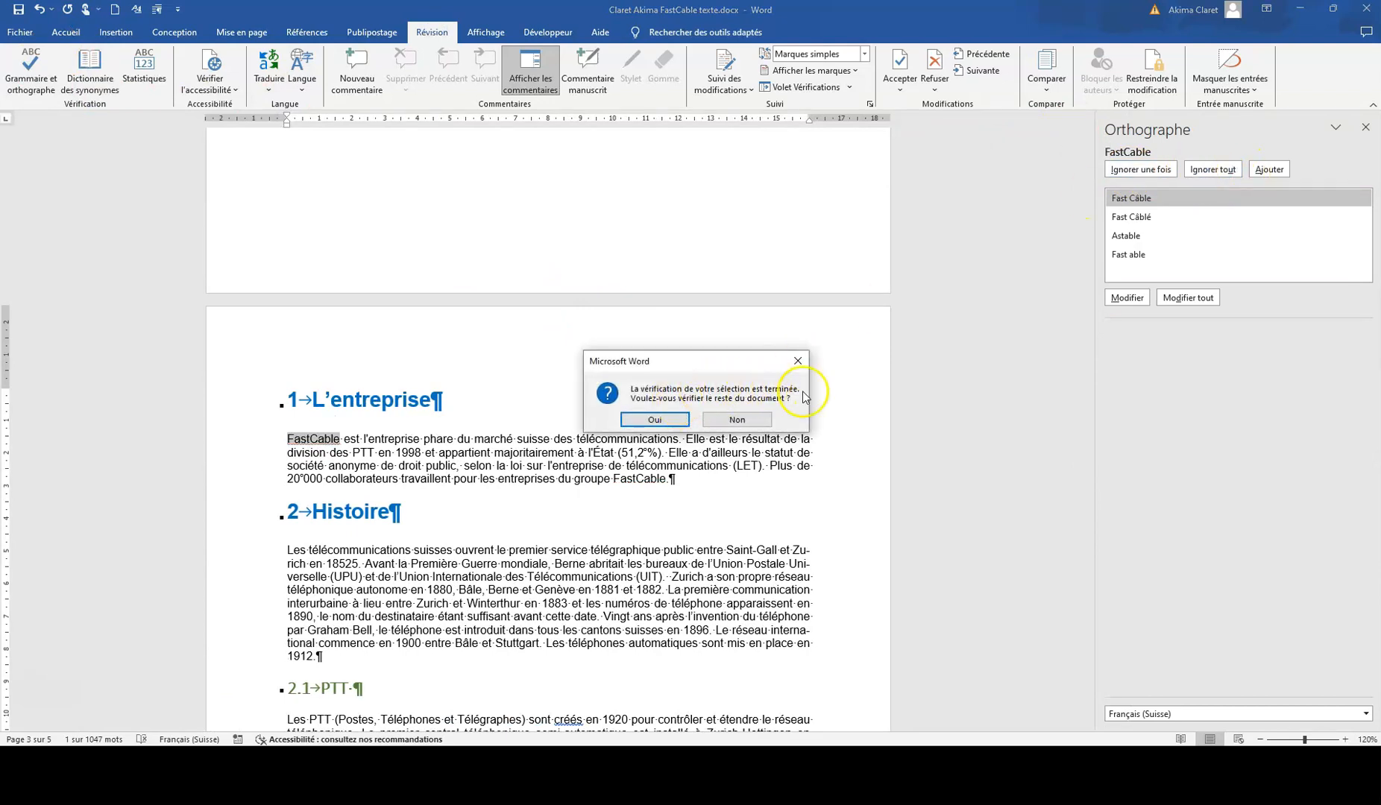
pyautogui.click(655, 419)
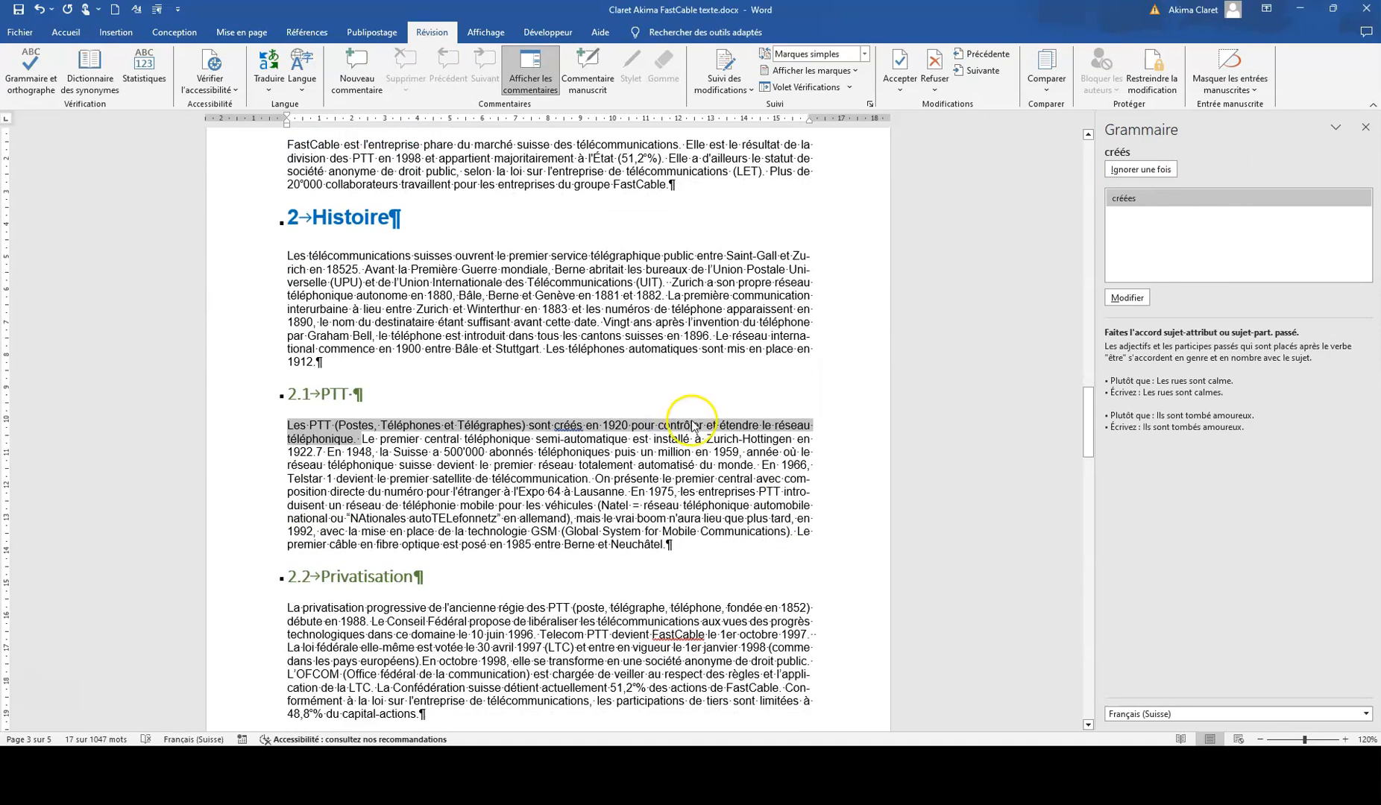
# Step: Ignore the grammar suggestion for "créés" in the first sentence under "PTT"
pyautogui.click(691, 450)
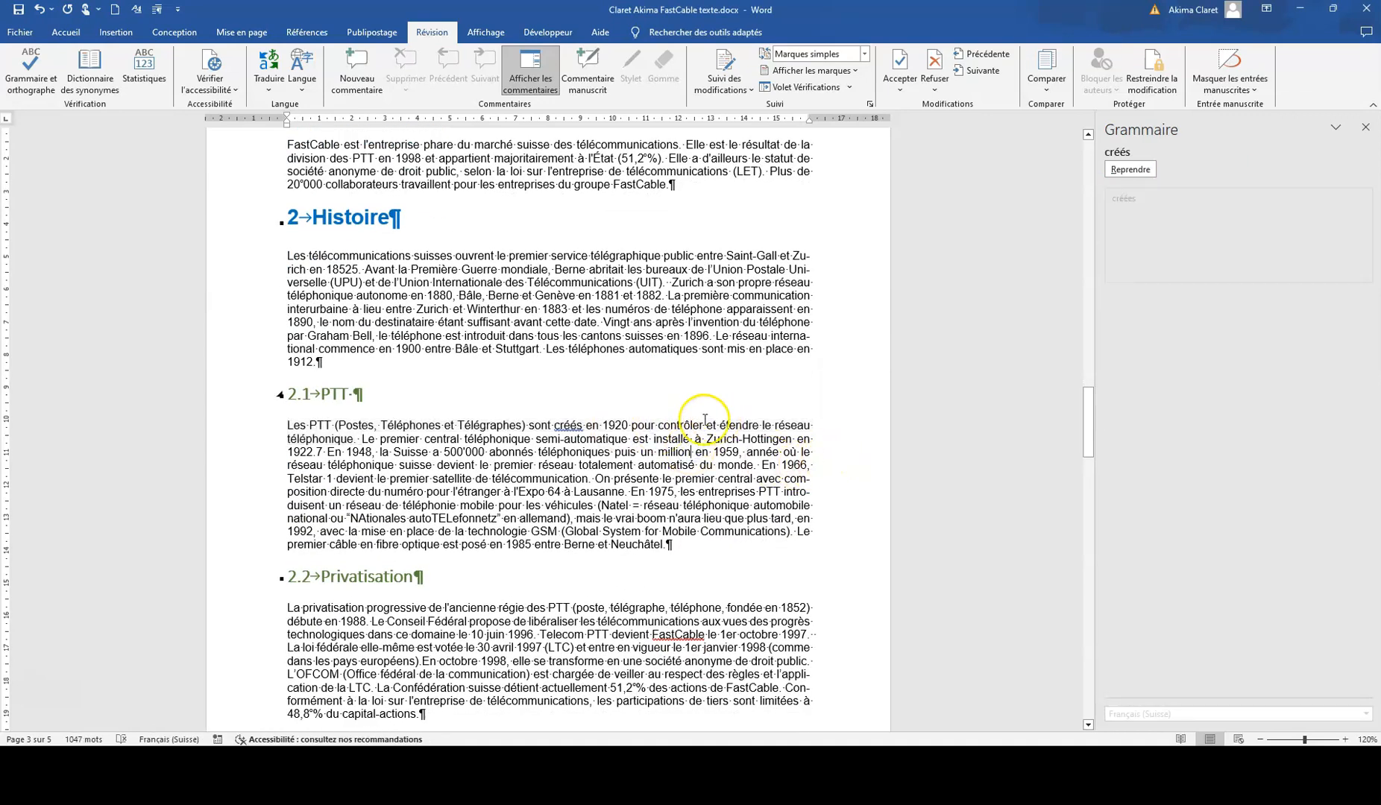
pyautogui.scroll(5, 705, 419)
pyautogui.scroll(-3, 678, 429)
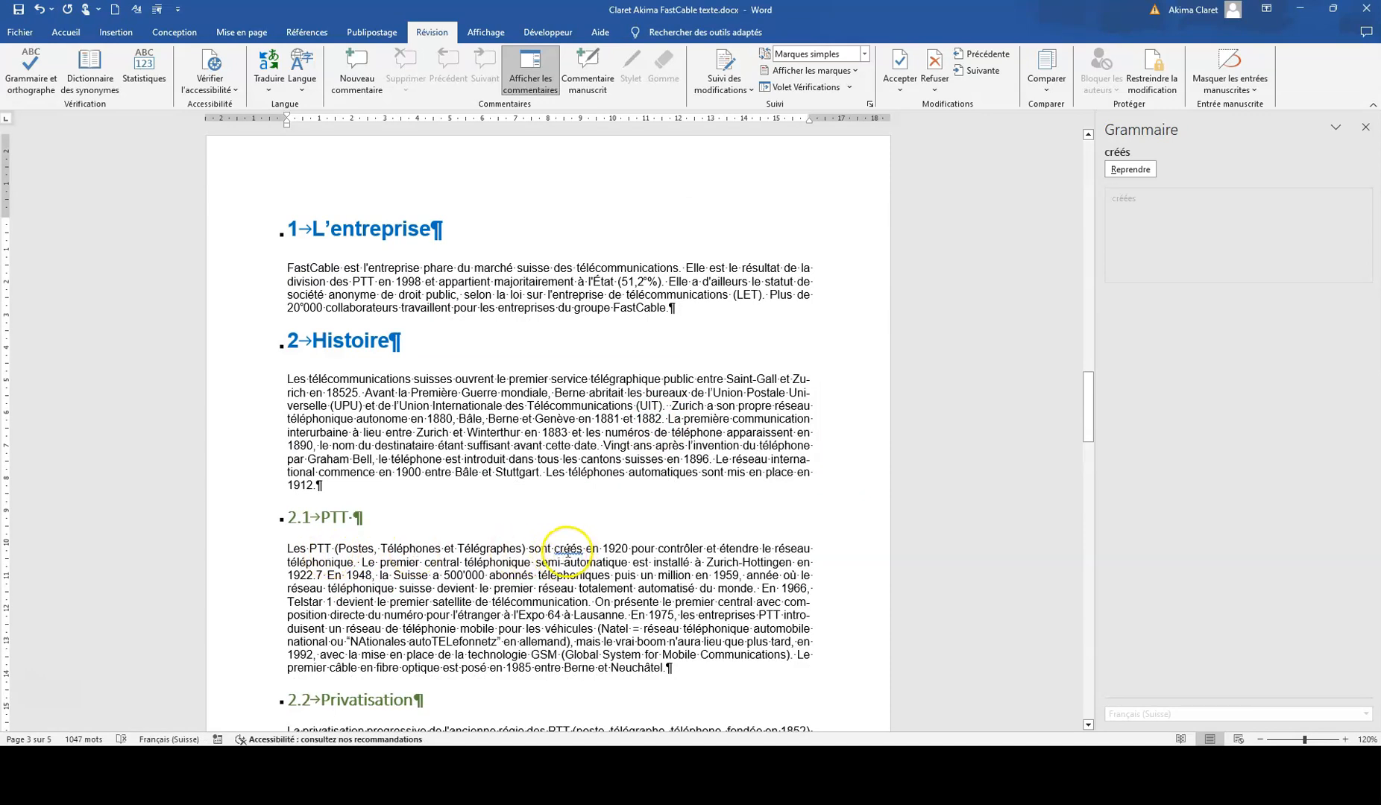
pyautogui.rightClick(567, 552)
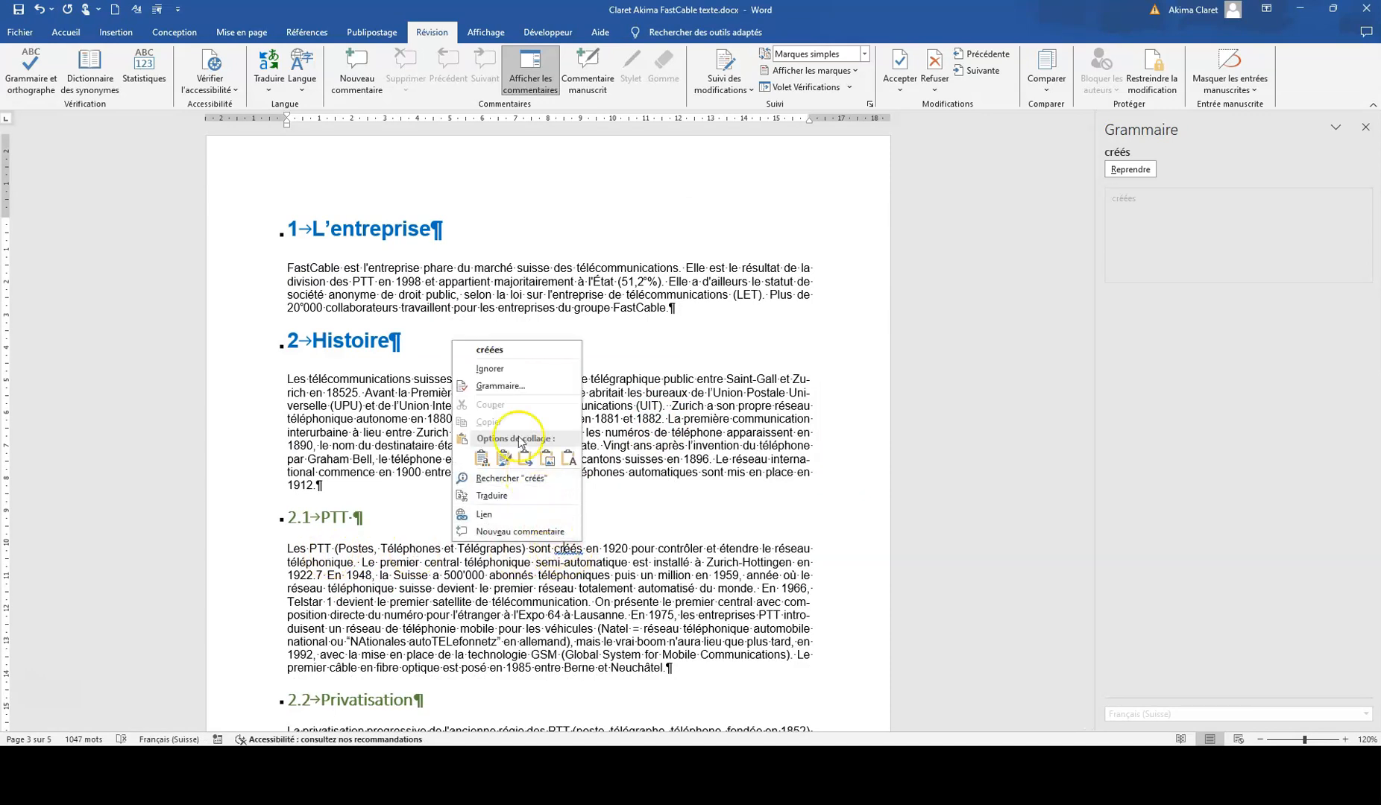
pyautogui.click(501, 368)
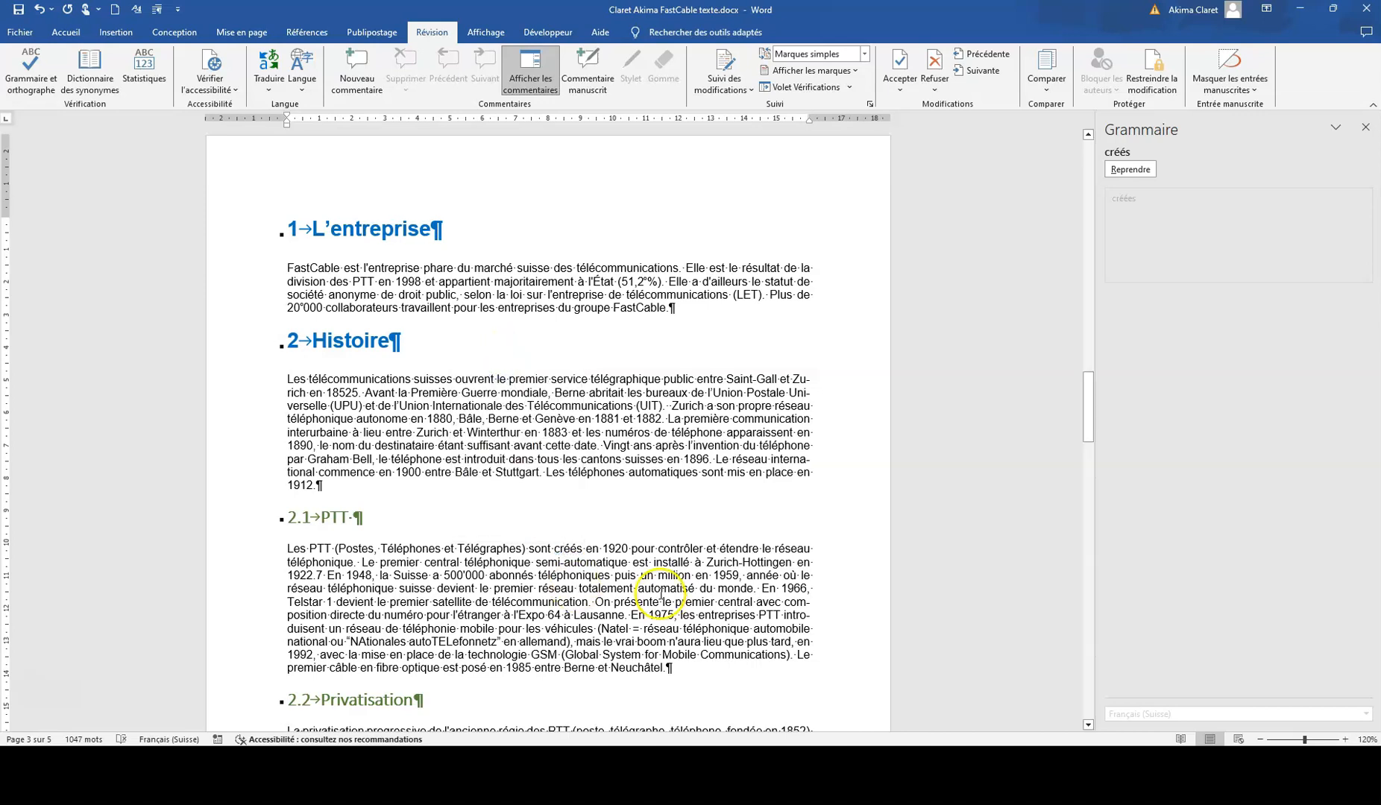
# Step: Add the title "Sommaire" above the page break on page 2, with an empty line beneath it
pyautogui.scroll(20, 661, 594)
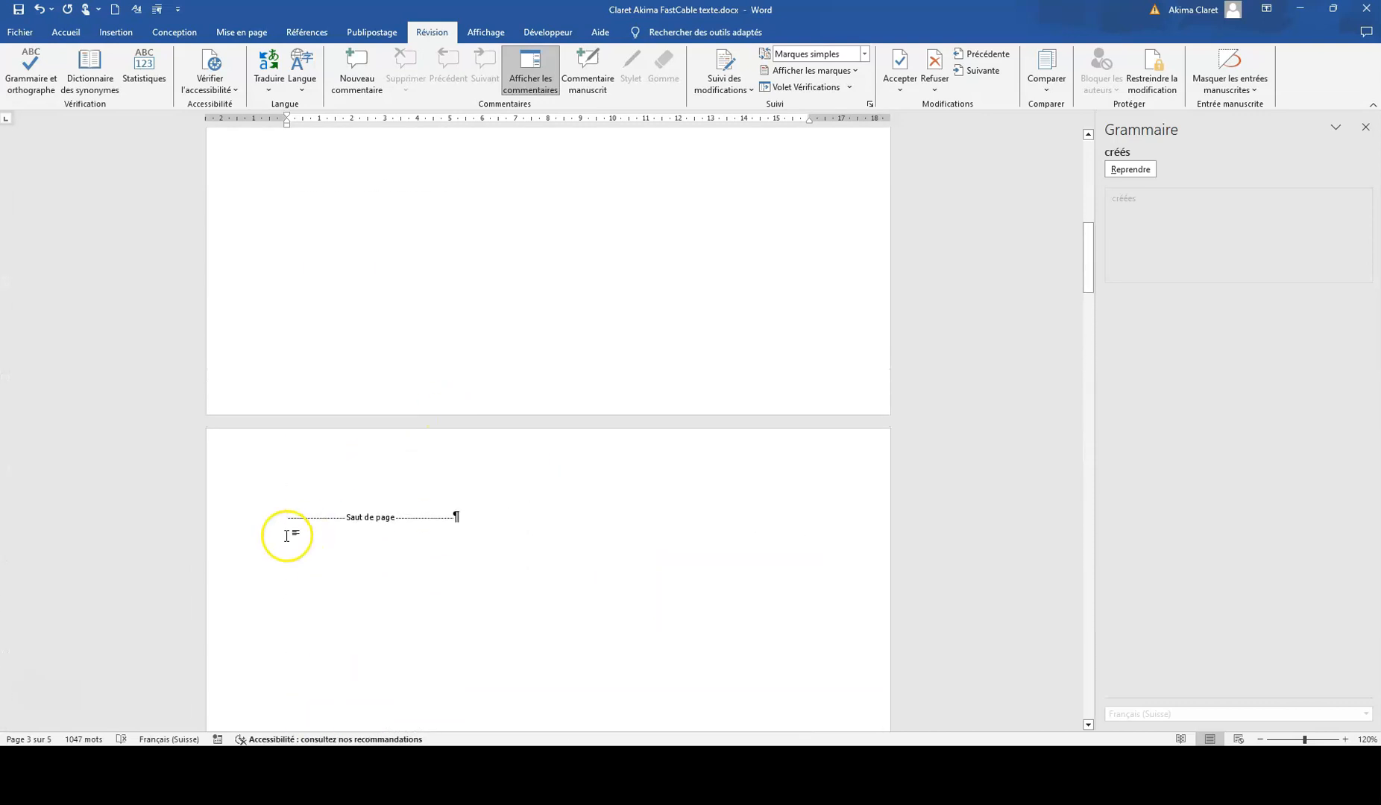
pyautogui.click(287, 514)
pyautogui.press('Return')
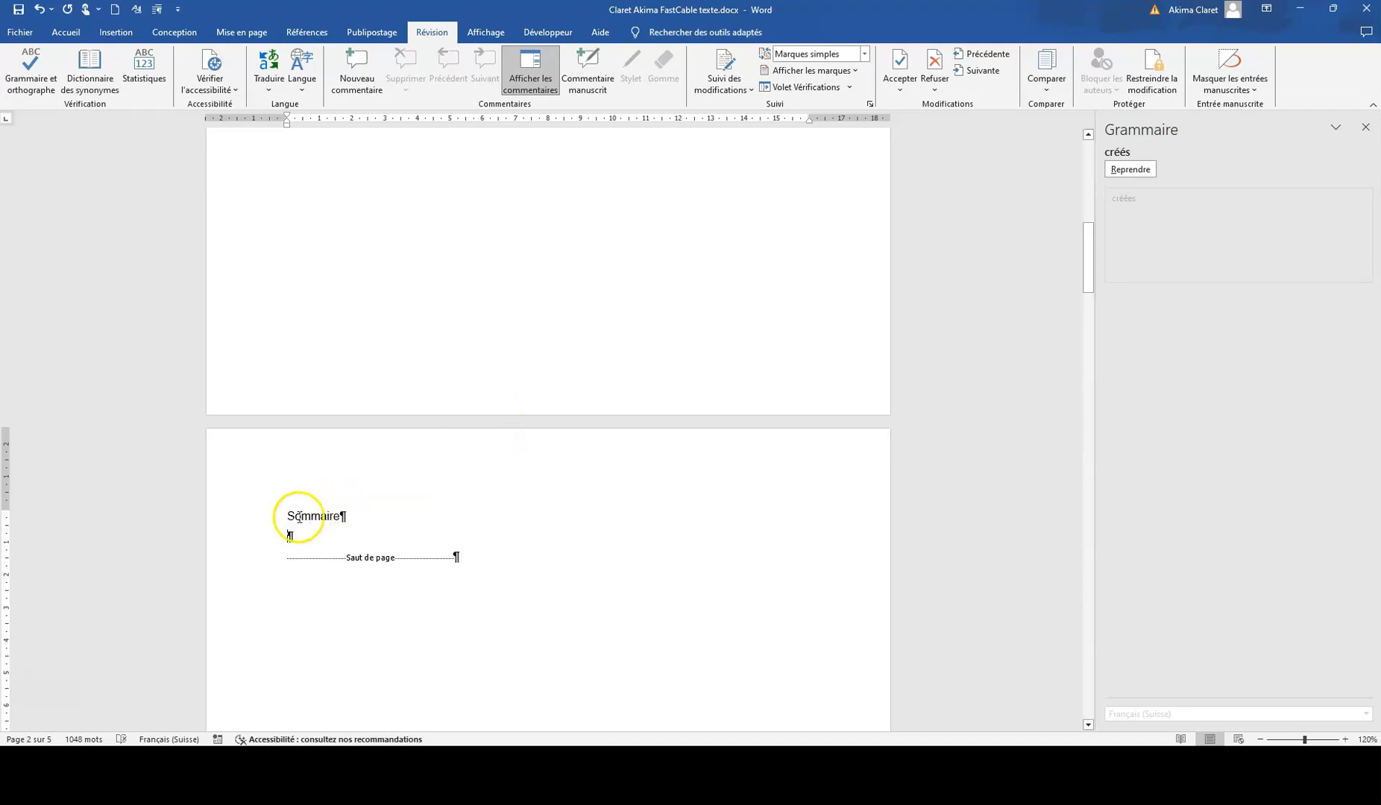
# Step: Make the title "Sommaire" bold and enlarge its font by two steps
pyautogui.click(271, 522)
pyautogui.click(66, 32)
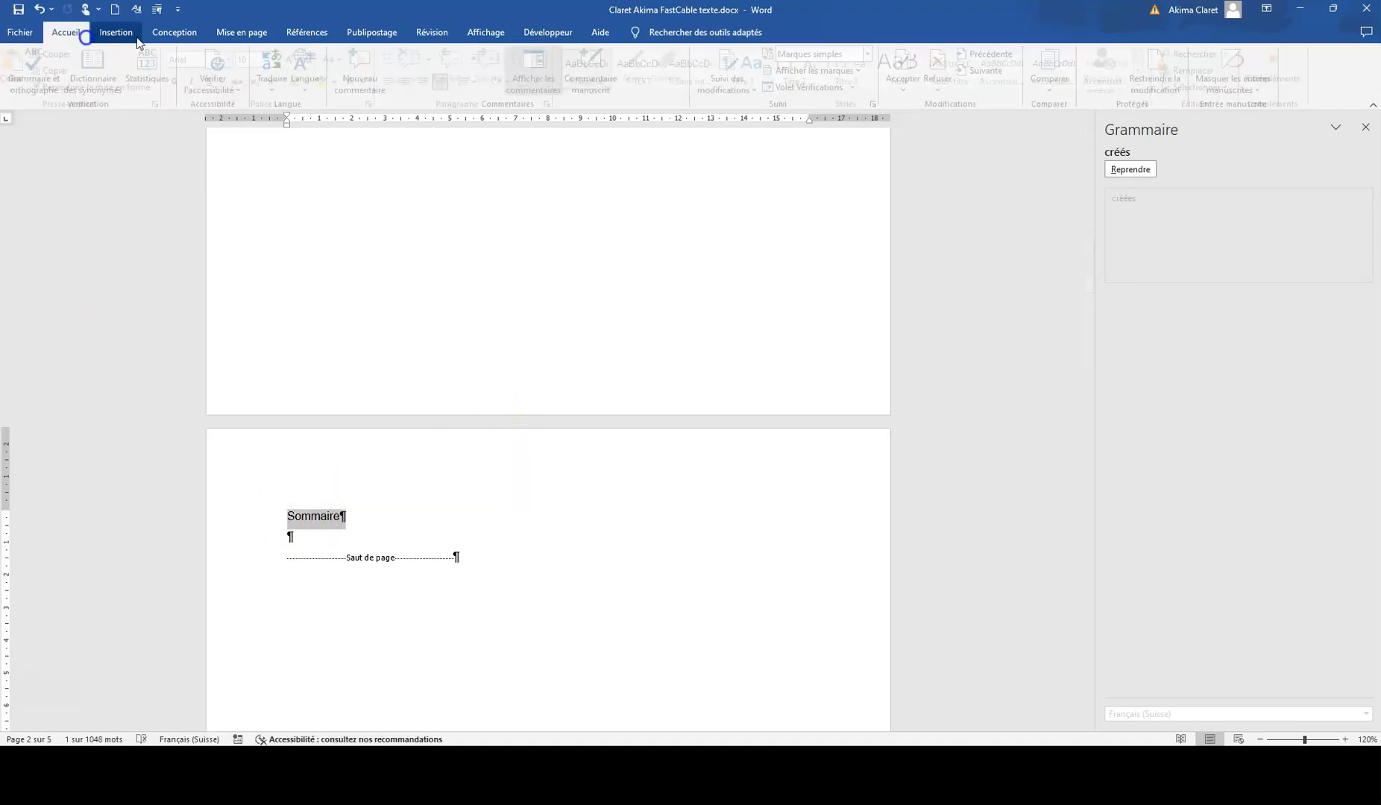
pyautogui.click(181, 81)
pyautogui.click(298, 59)
pyautogui.click(298, 59)
# Step: Insert a custom table of contents below "Sommaire" with three levels, dot leaders and right-aligned page numbers
pyautogui.click(310, 549)
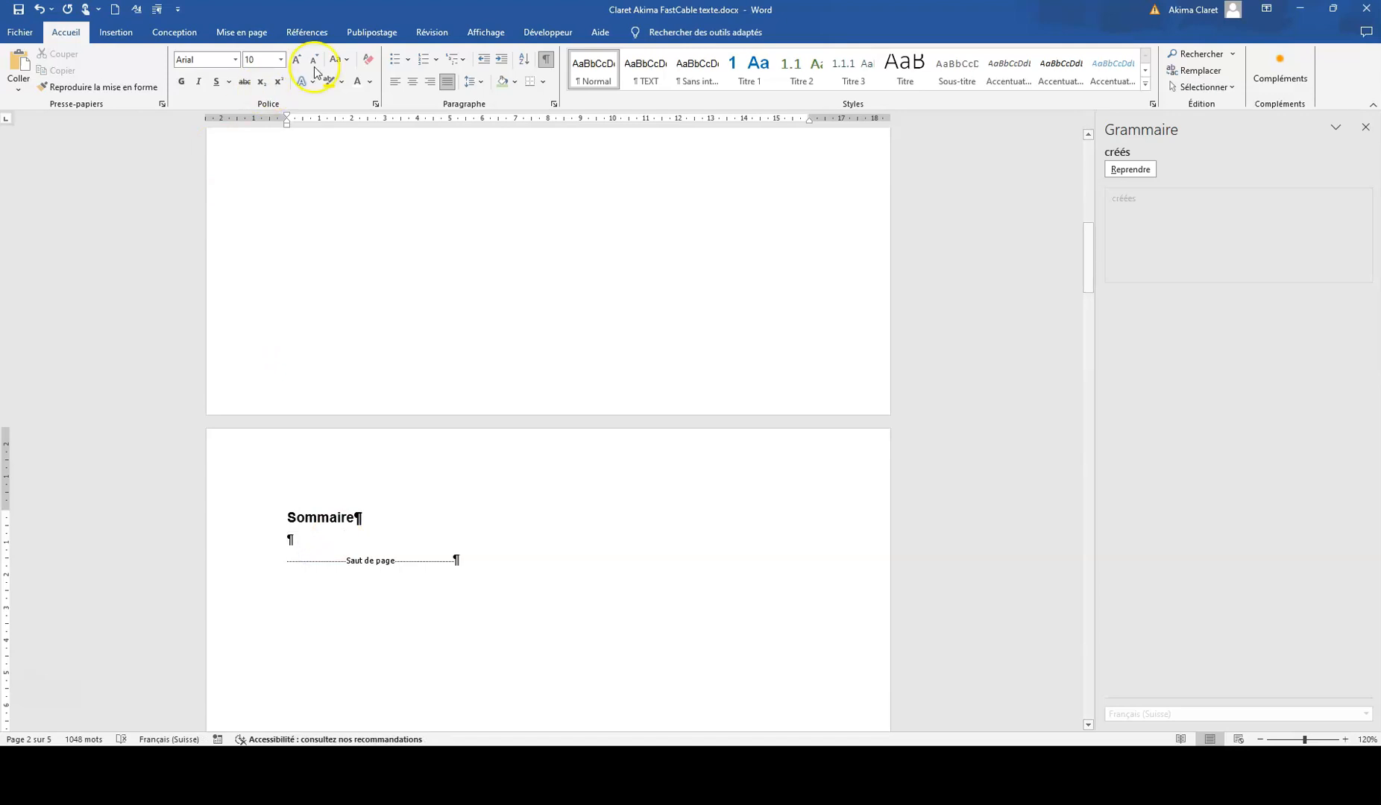
pyautogui.click(306, 32)
pyautogui.click(36, 86)
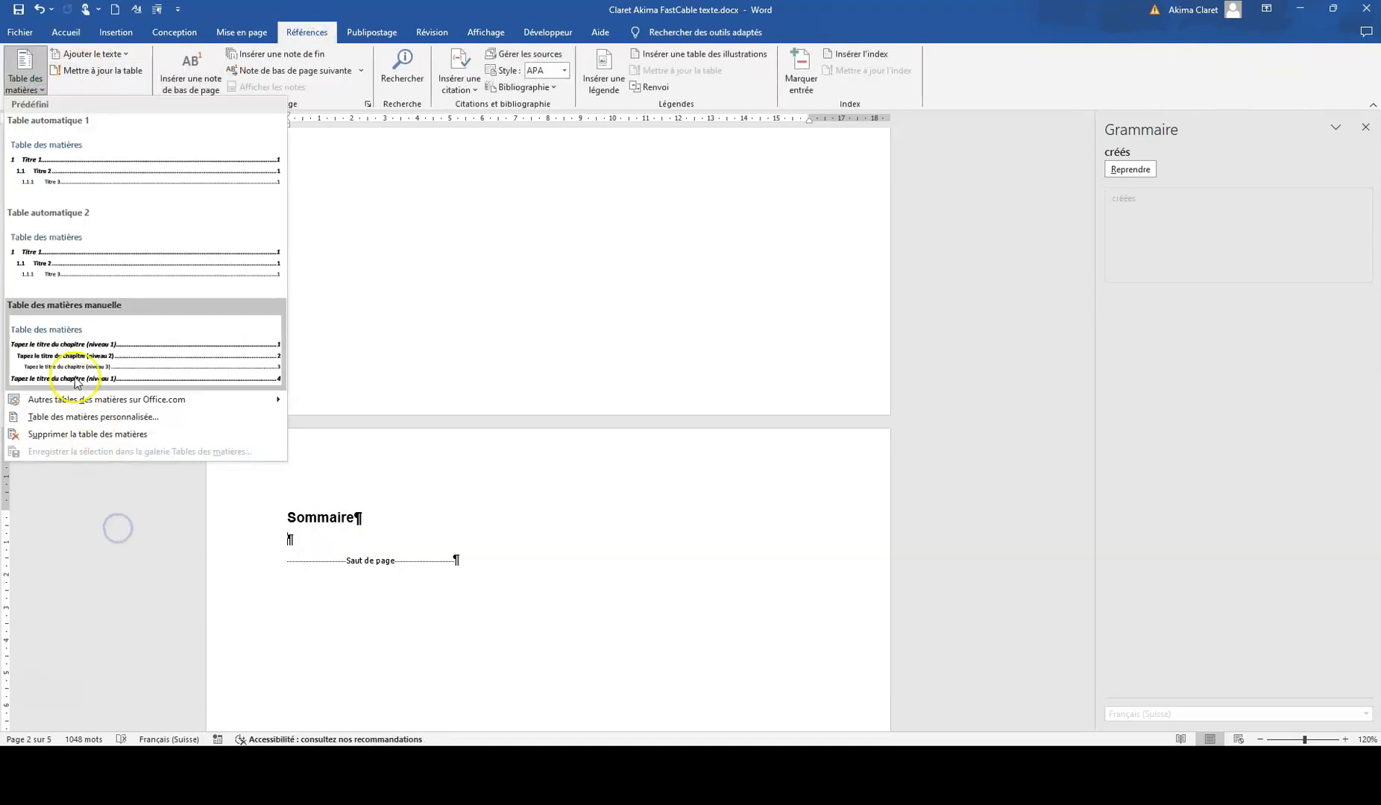
pyautogui.click(74, 418)
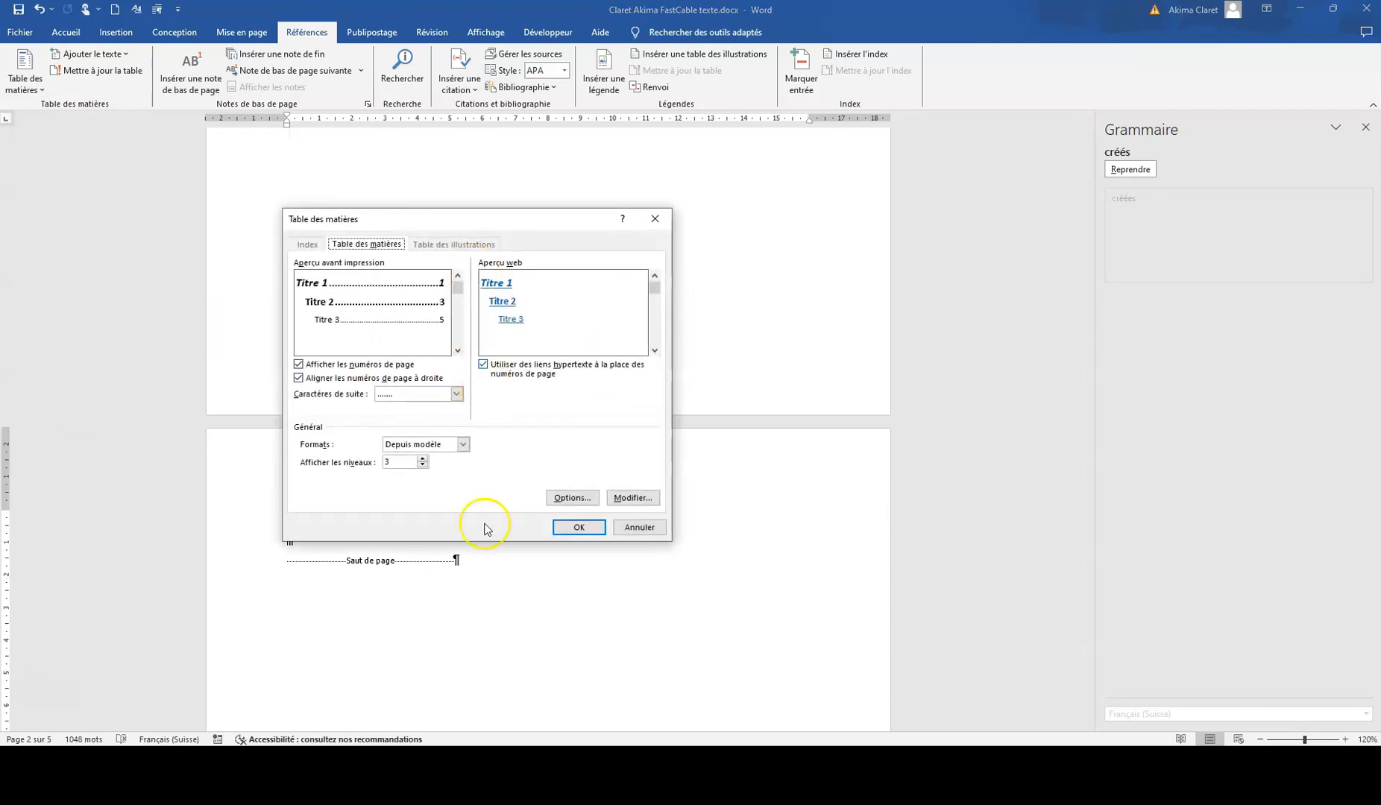
pyautogui.click(578, 527)
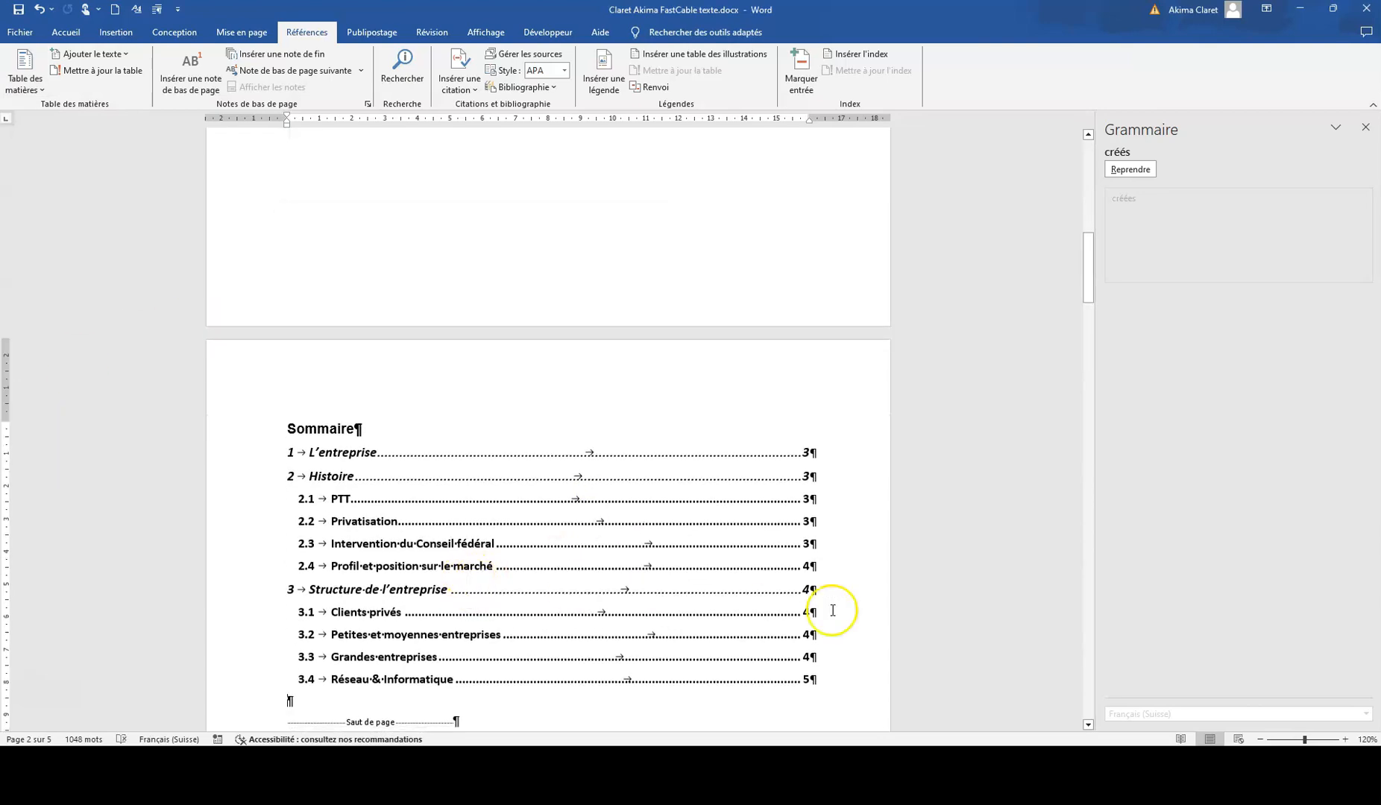
# Step: Crop the bottom of the tower picture under "Réseau & Informatique" to remove the meadow and trees
pyautogui.scroll(-15, 836, 621)
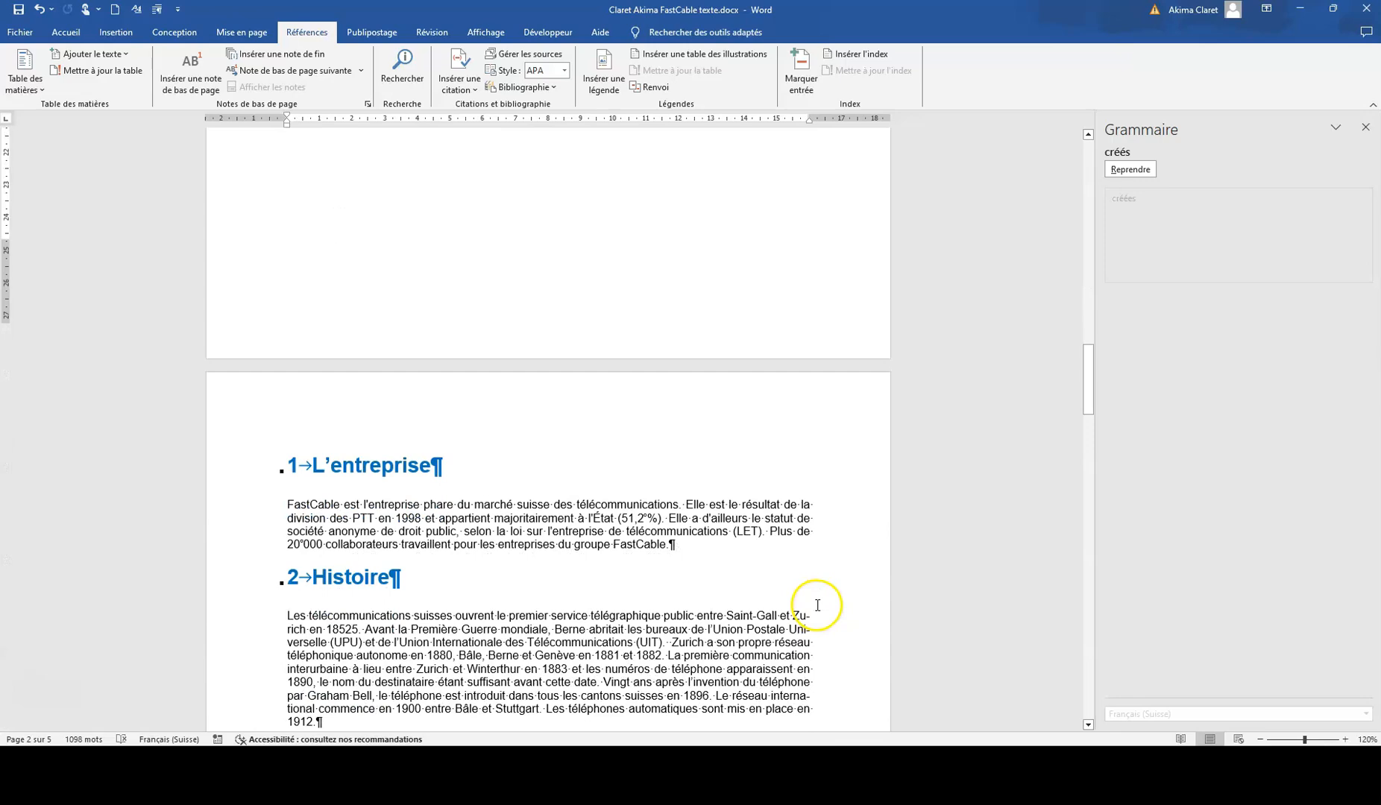
pyautogui.scroll(-3, 783, 574)
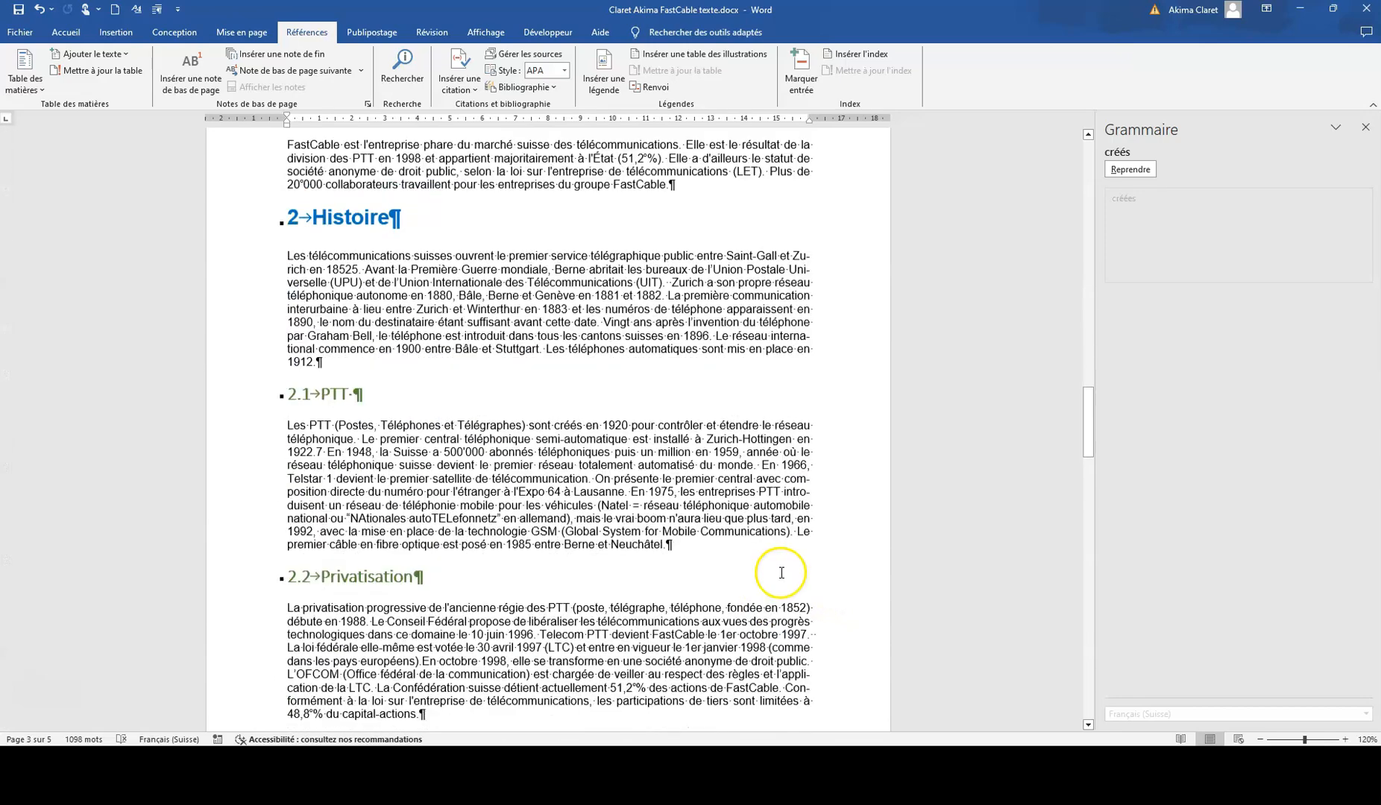
pyautogui.scroll(4, 779, 572)
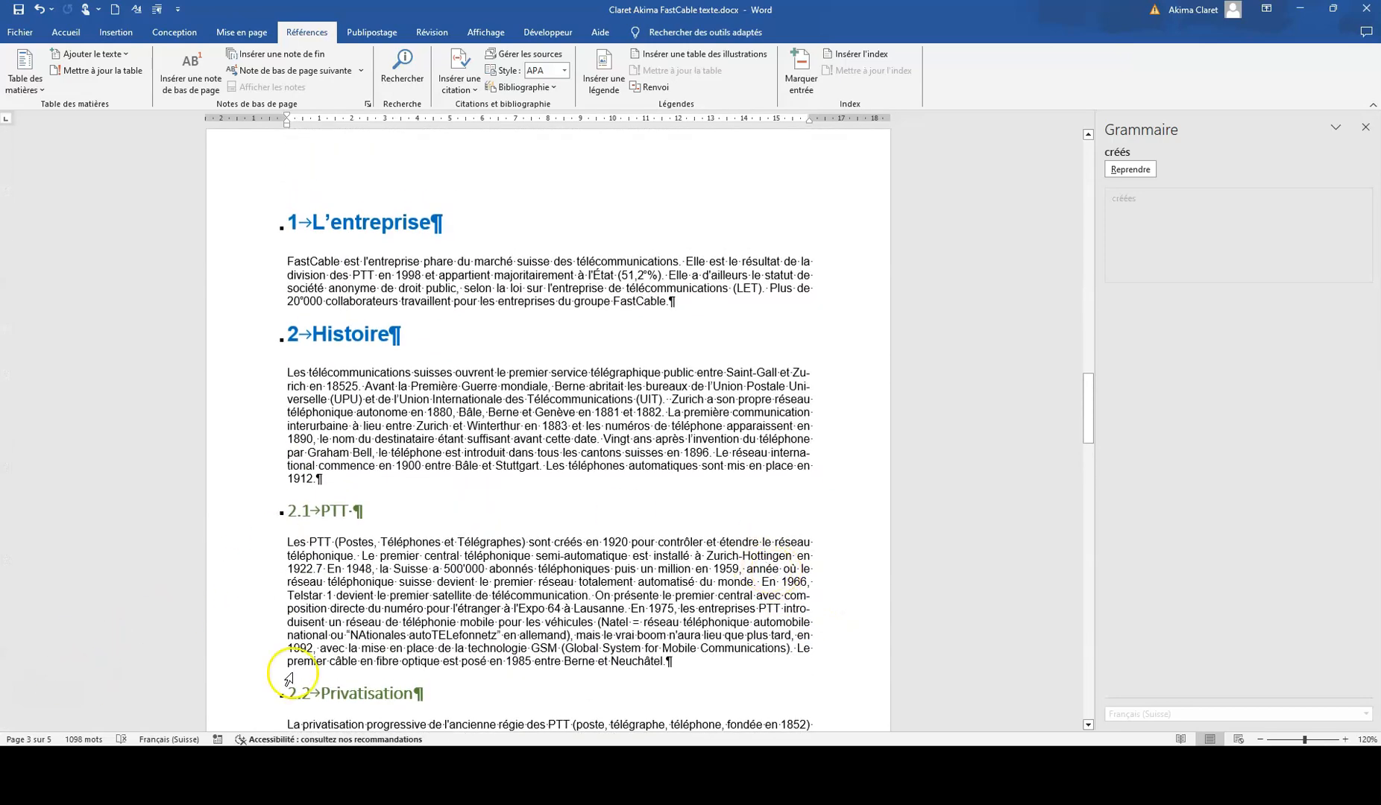
pyautogui.scroll(-15, 462, 613)
pyautogui.scroll(-15, 466, 613)
pyautogui.click(728, 463)
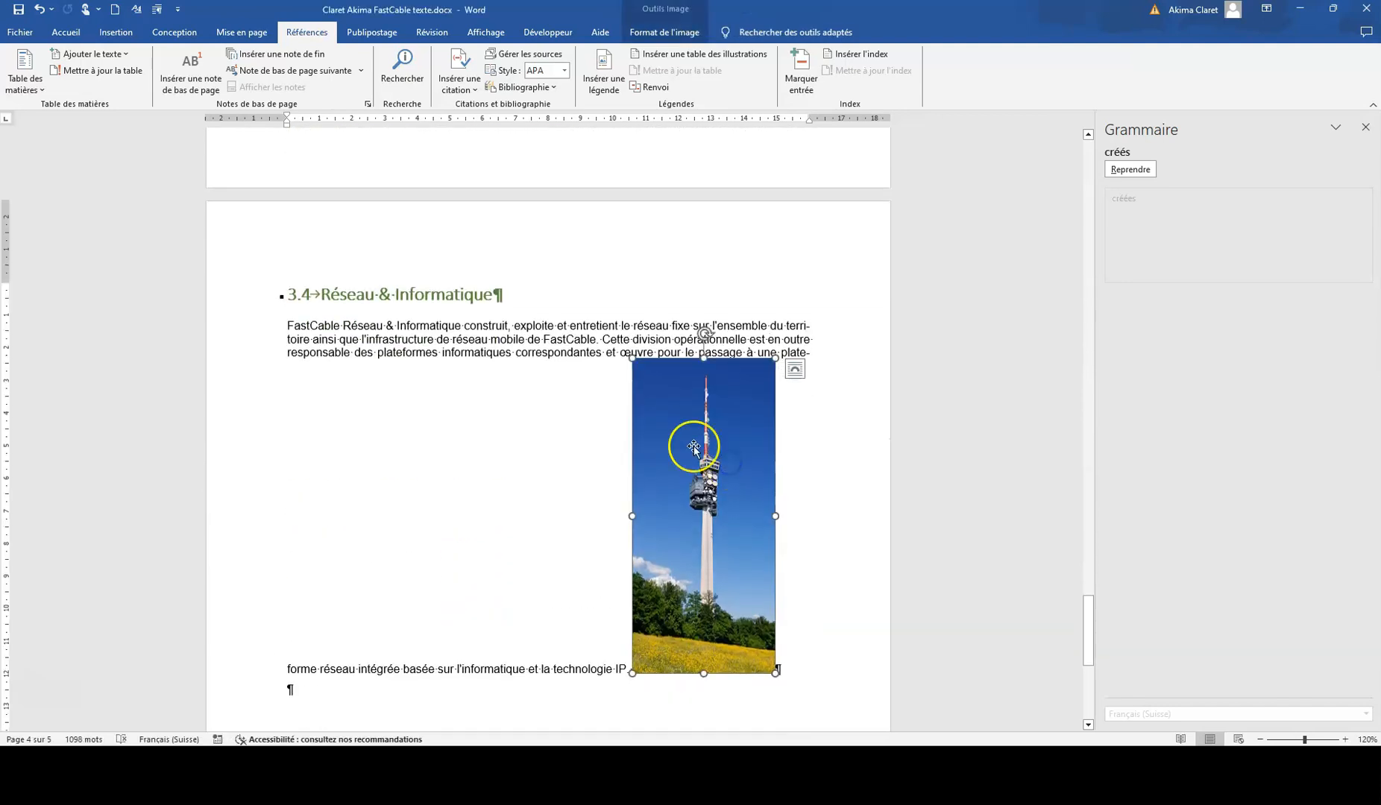
pyautogui.click(653, 34)
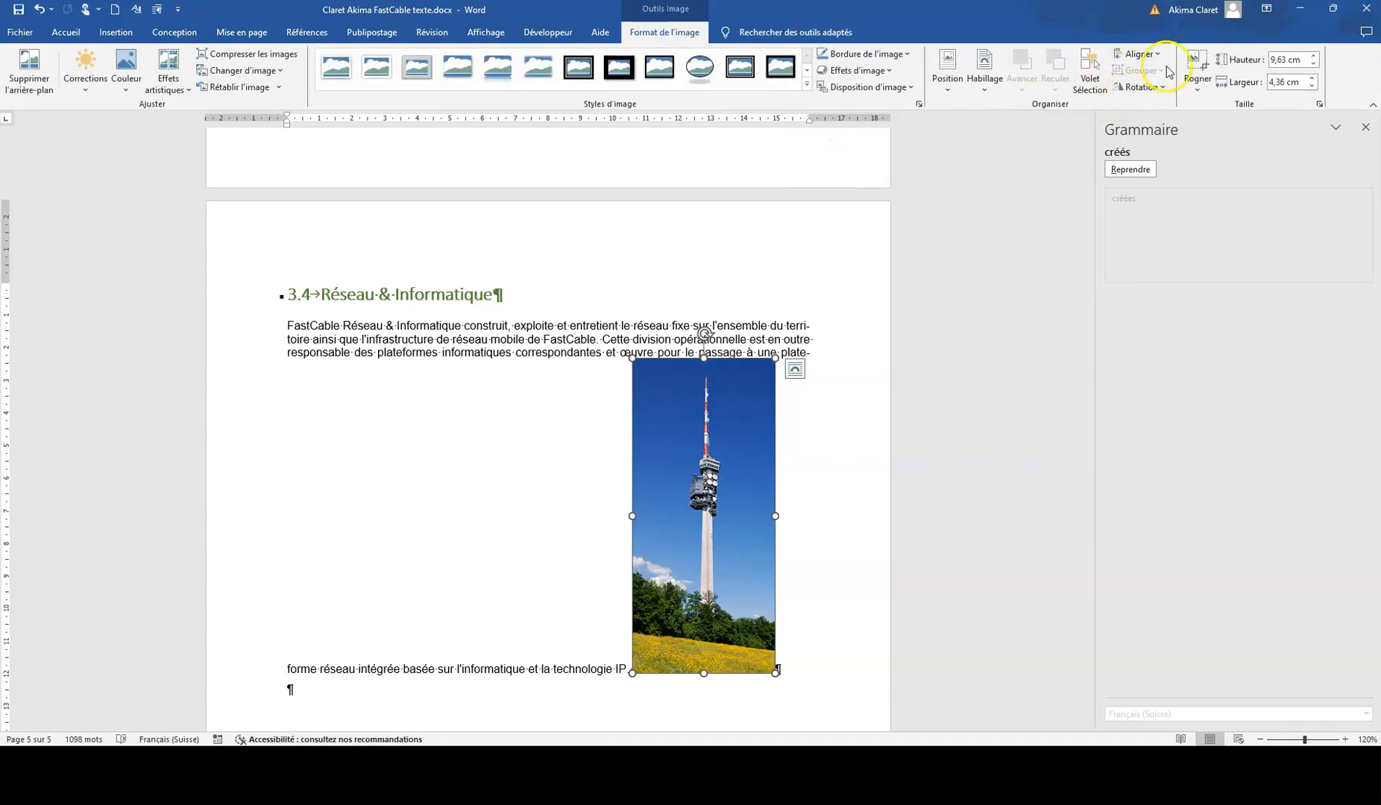
pyautogui.click(1197, 87)
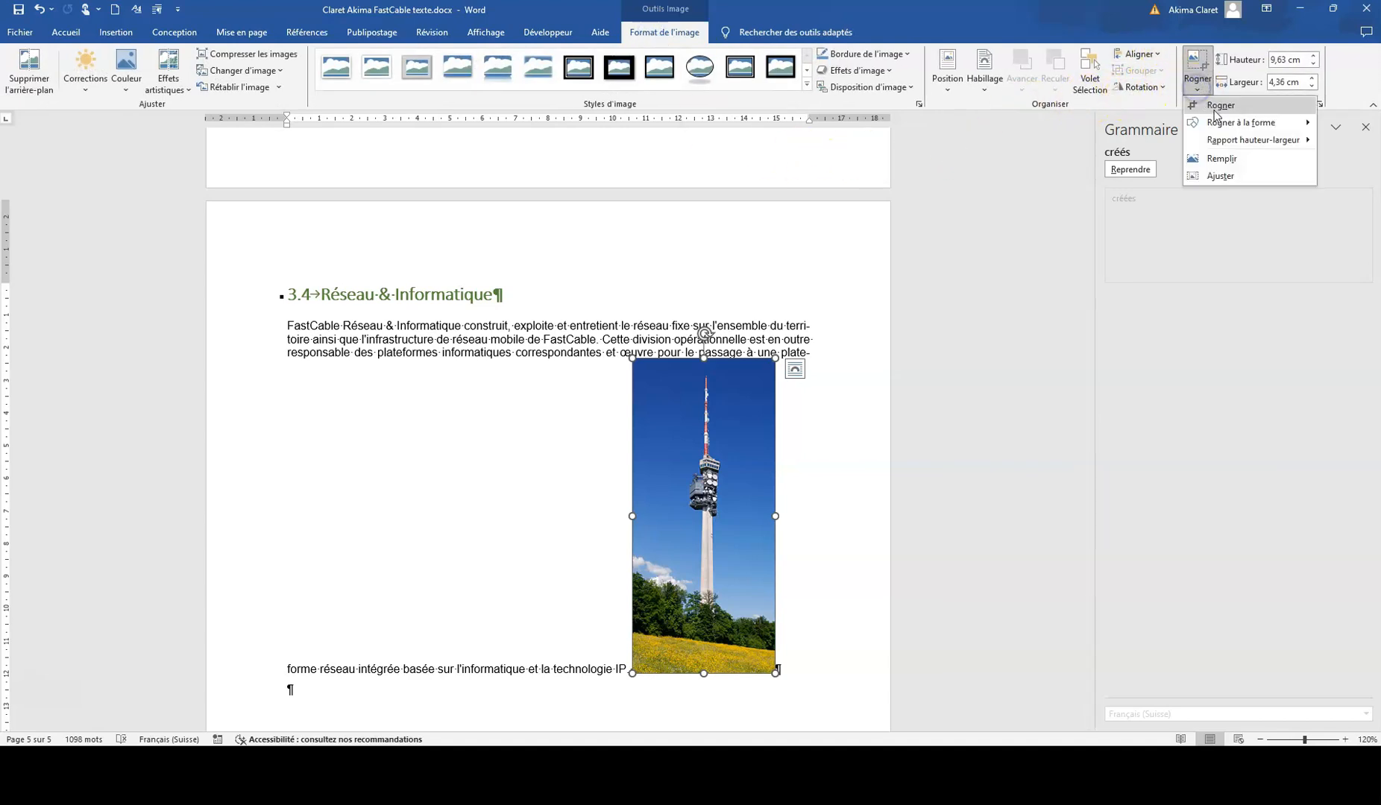
pyautogui.click(1215, 108)
pyautogui.moveTo(703, 673); pyautogui.dragTo(705, 533)
pyautogui.click(802, 490)
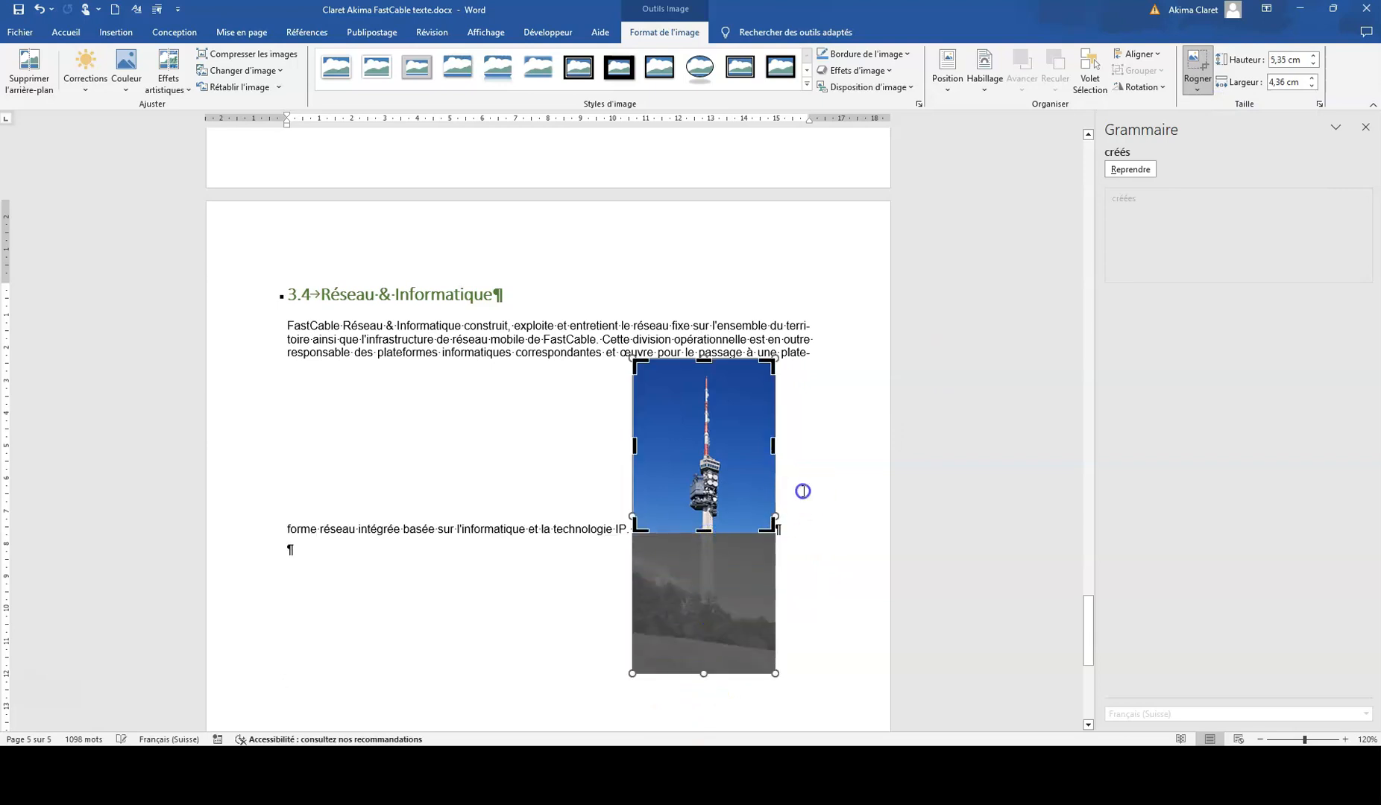
# Step: Set the tower picture's text wrapping to "Au travers" and move it into the middle of the "Réseau & Informatique" paragraph
pyautogui.rightClick(683, 413)
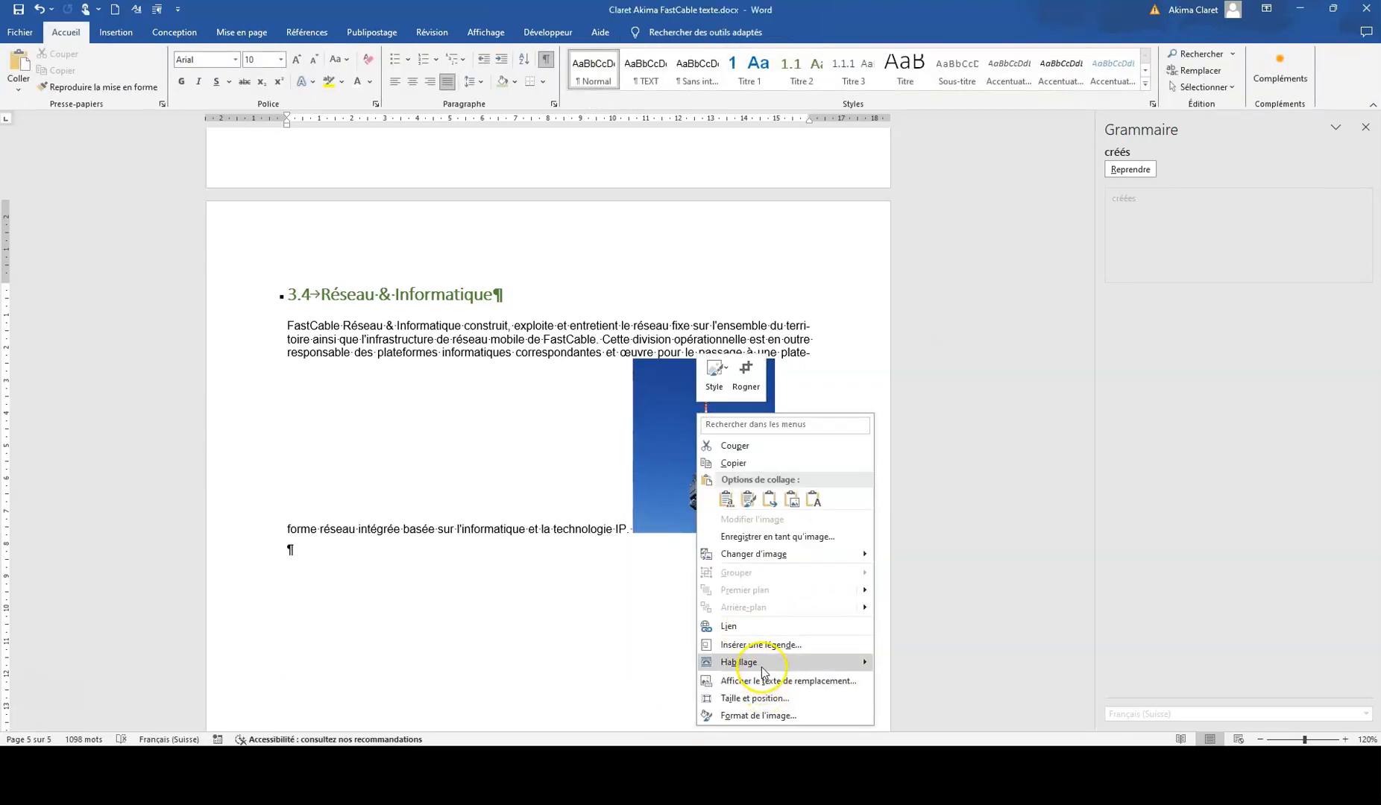
pyautogui.moveTo(762, 667)
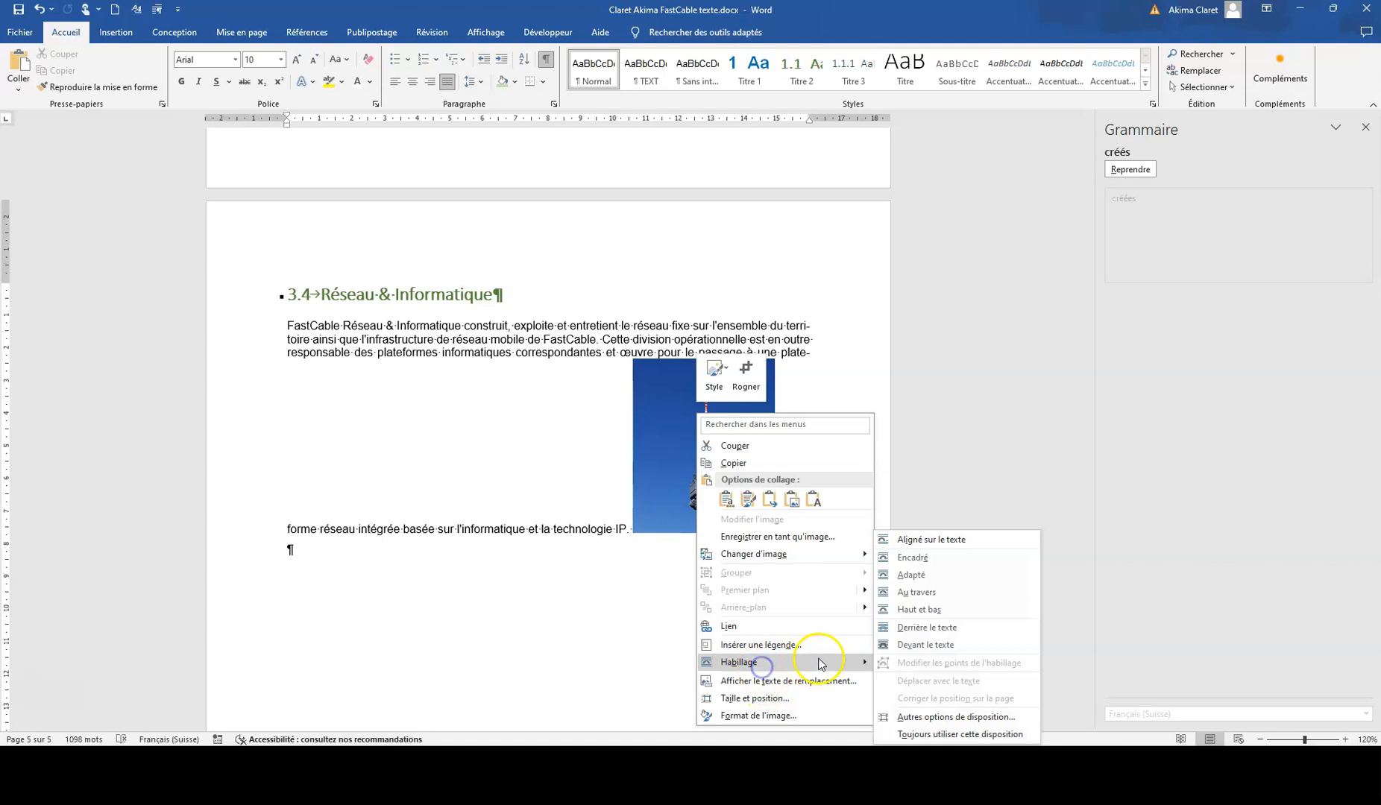
pyautogui.click(922, 591)
pyautogui.moveTo(704, 488); pyautogui.dragTo(572, 438)
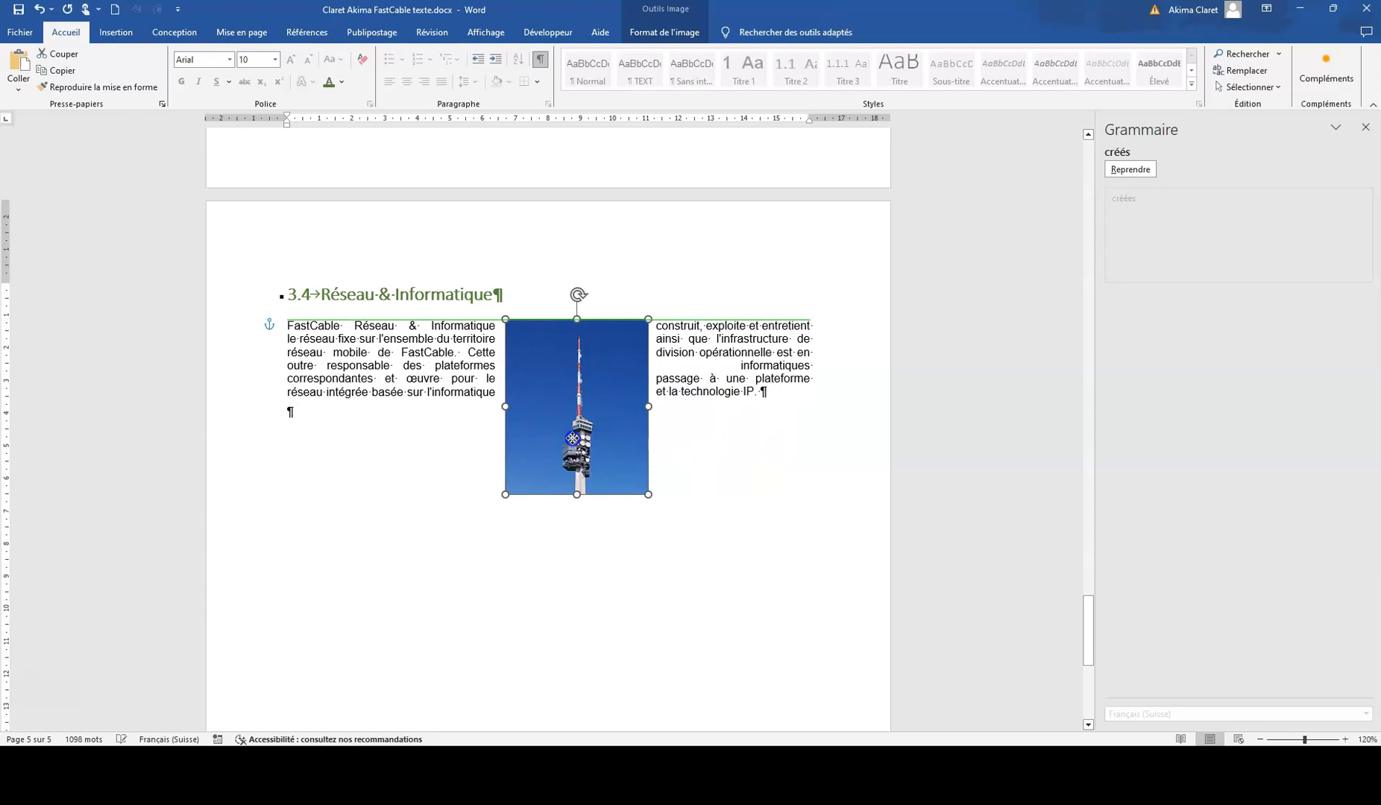
pyautogui.moveTo(572, 438); pyautogui.dragTo(585, 438)
pyautogui.click(734, 492)
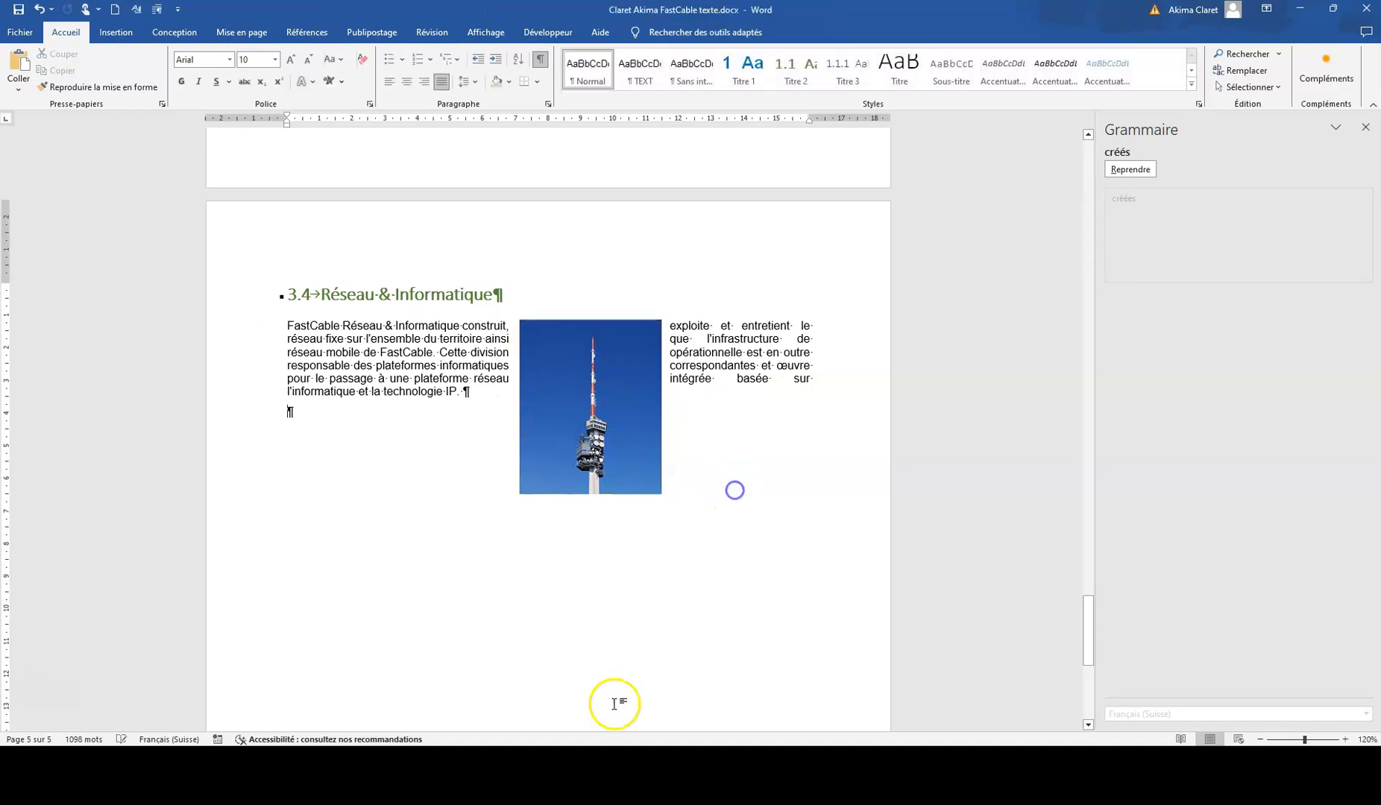
# Step: Close the grammar checker and return to the cover page
pyautogui.scroll(20, 985, 423)
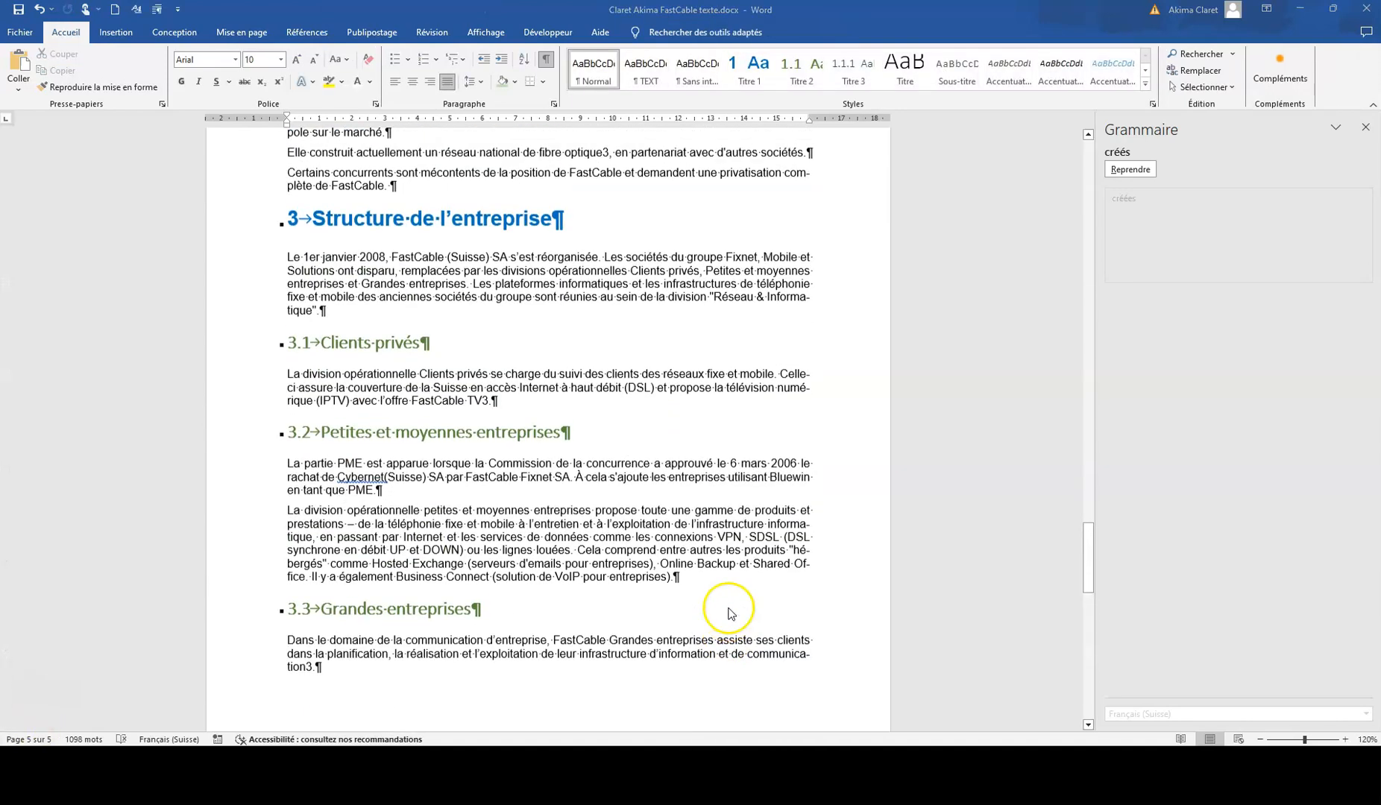
pyautogui.click(1366, 129)
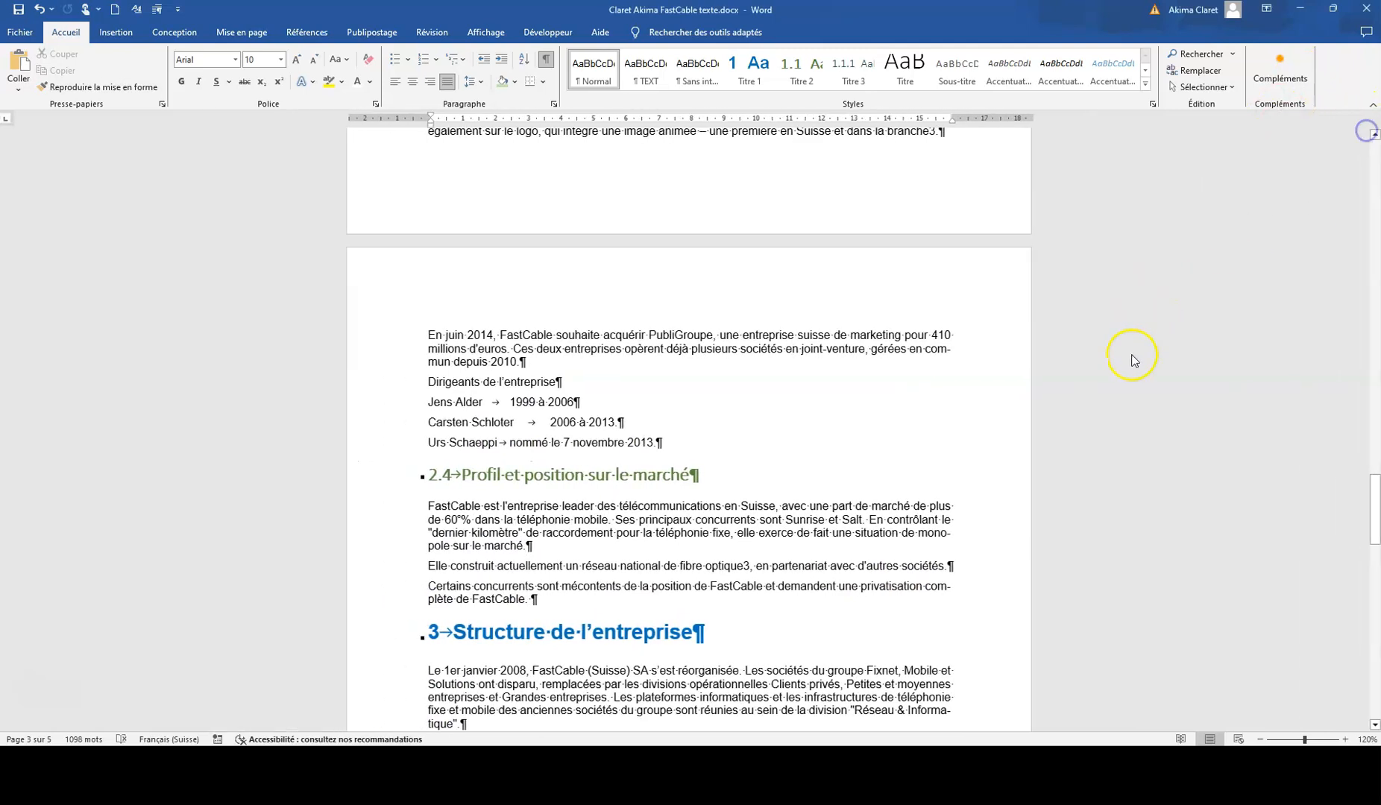
pyautogui.moveTo(1375, 506); pyautogui.dragTo(1374, 197)
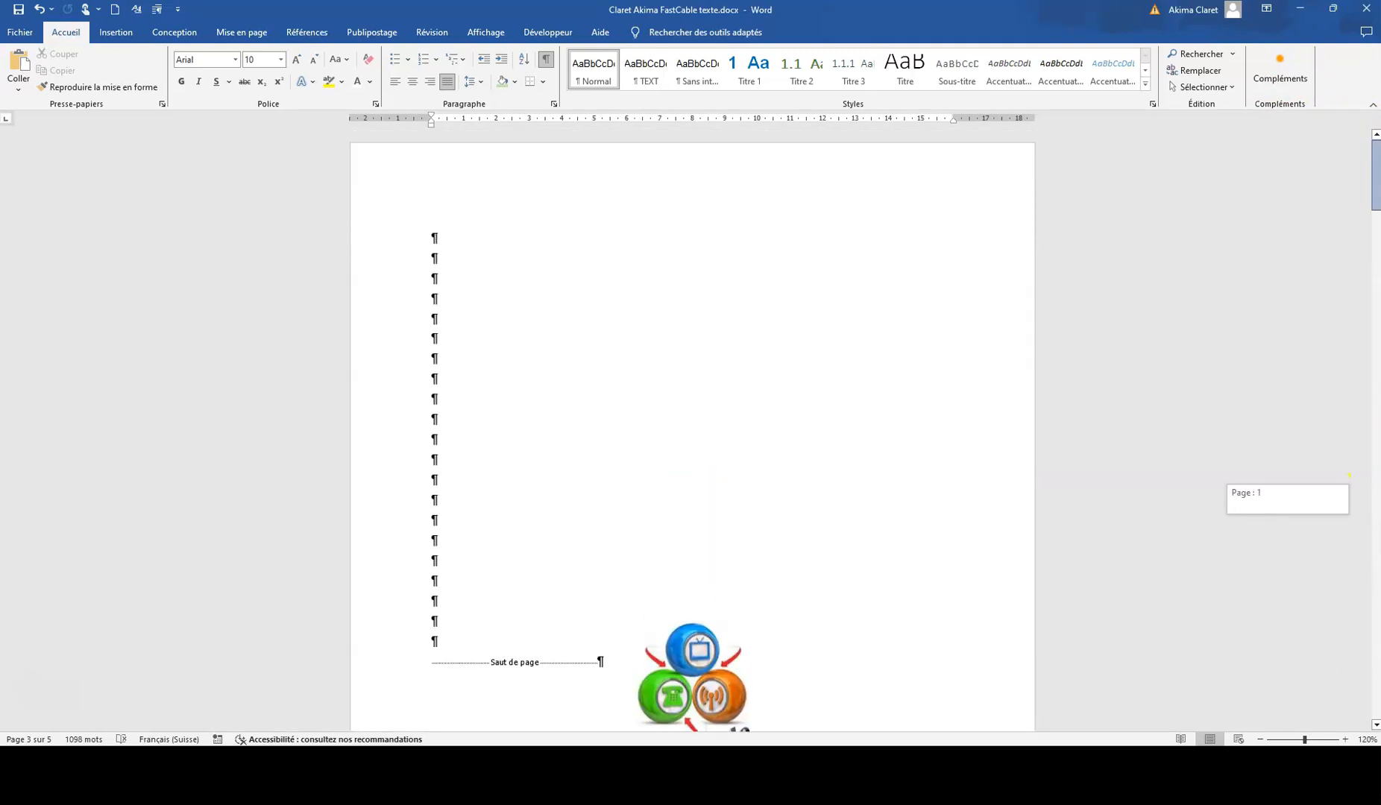
# Step: Draw a text box about 9.9 cm wide and 3.3 cm high below the FastCable logo and enter the candidate's full name
pyautogui.scroll(-3, 504, 585)
pyautogui.click(666, 366)
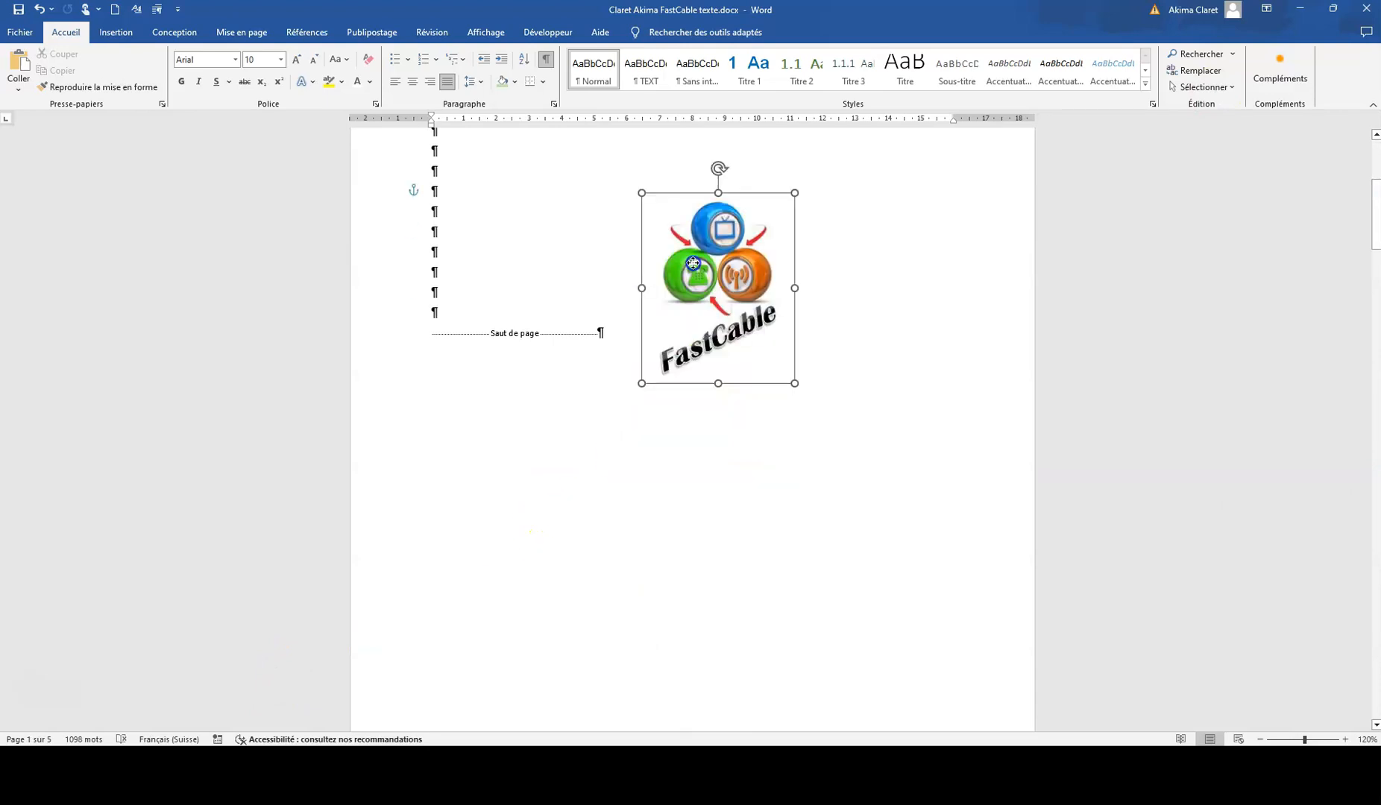
pyautogui.click(116, 32)
pyautogui.click(201, 88)
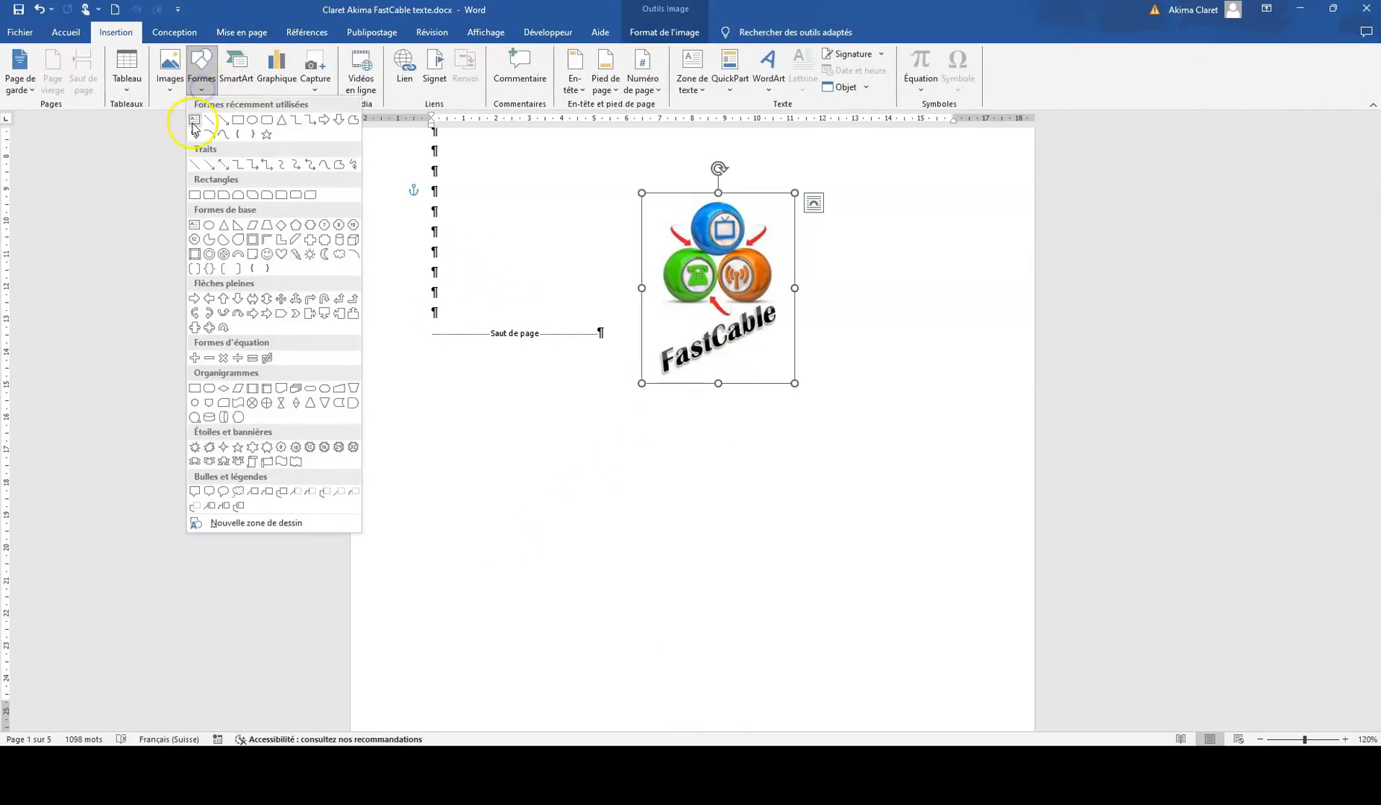
pyautogui.click(194, 122)
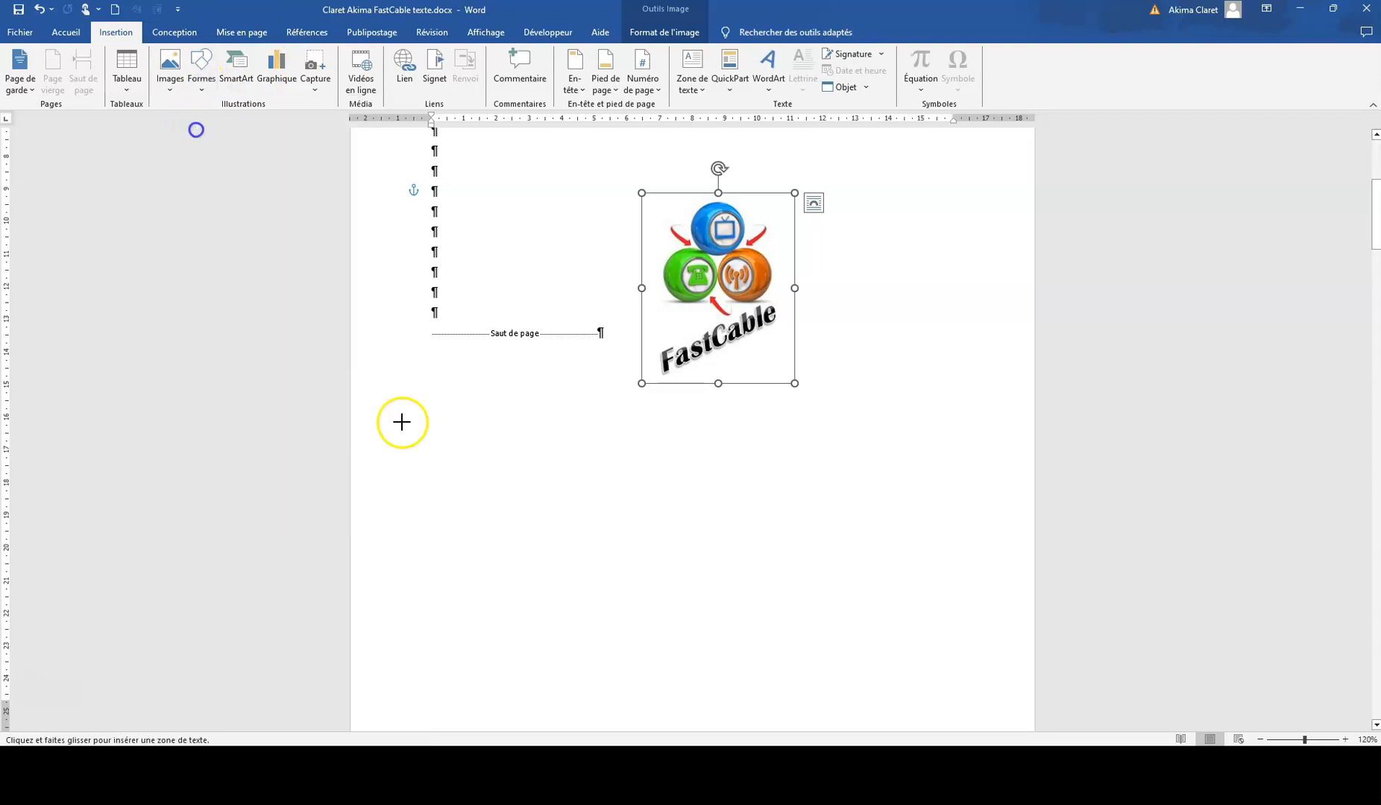
pyautogui.moveTo(555, 435); pyautogui.dragTo(879, 542)
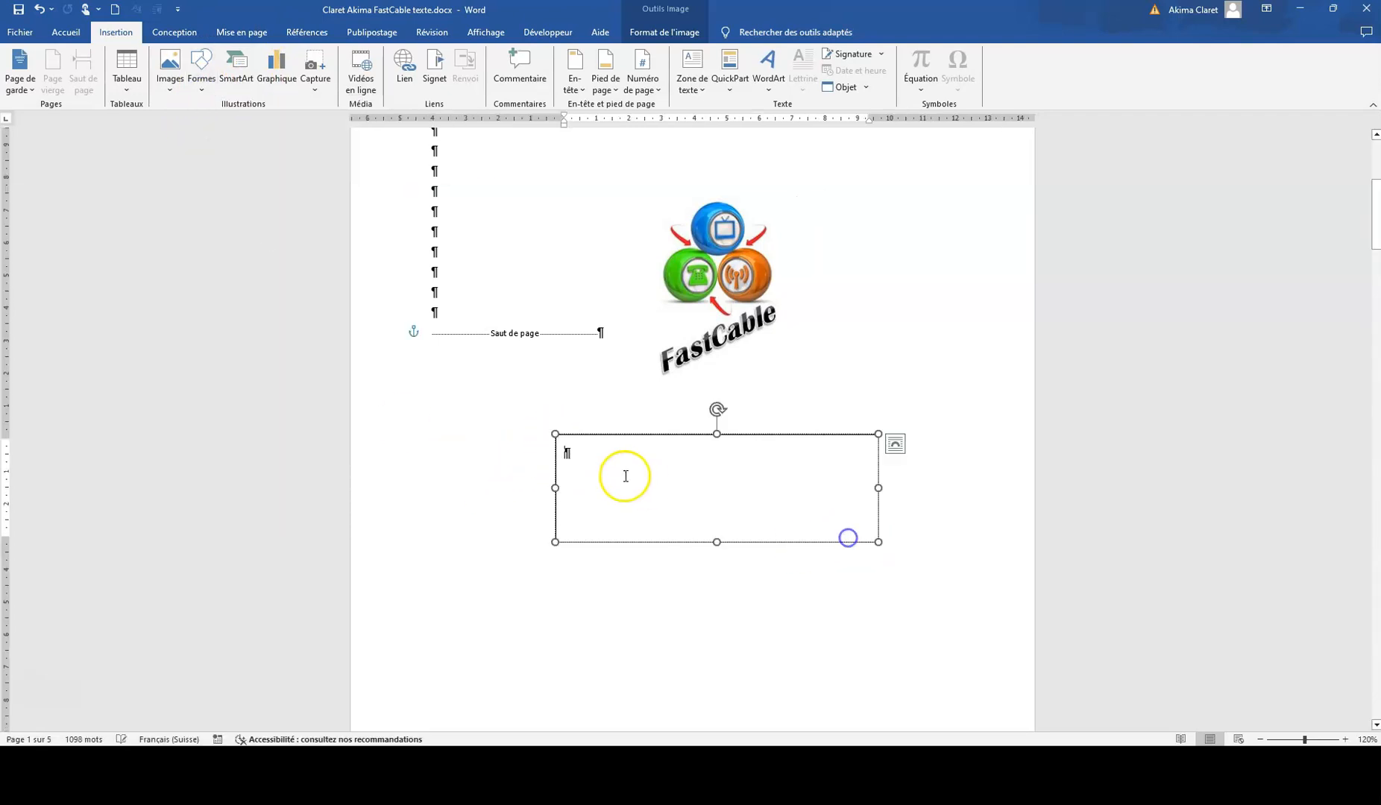
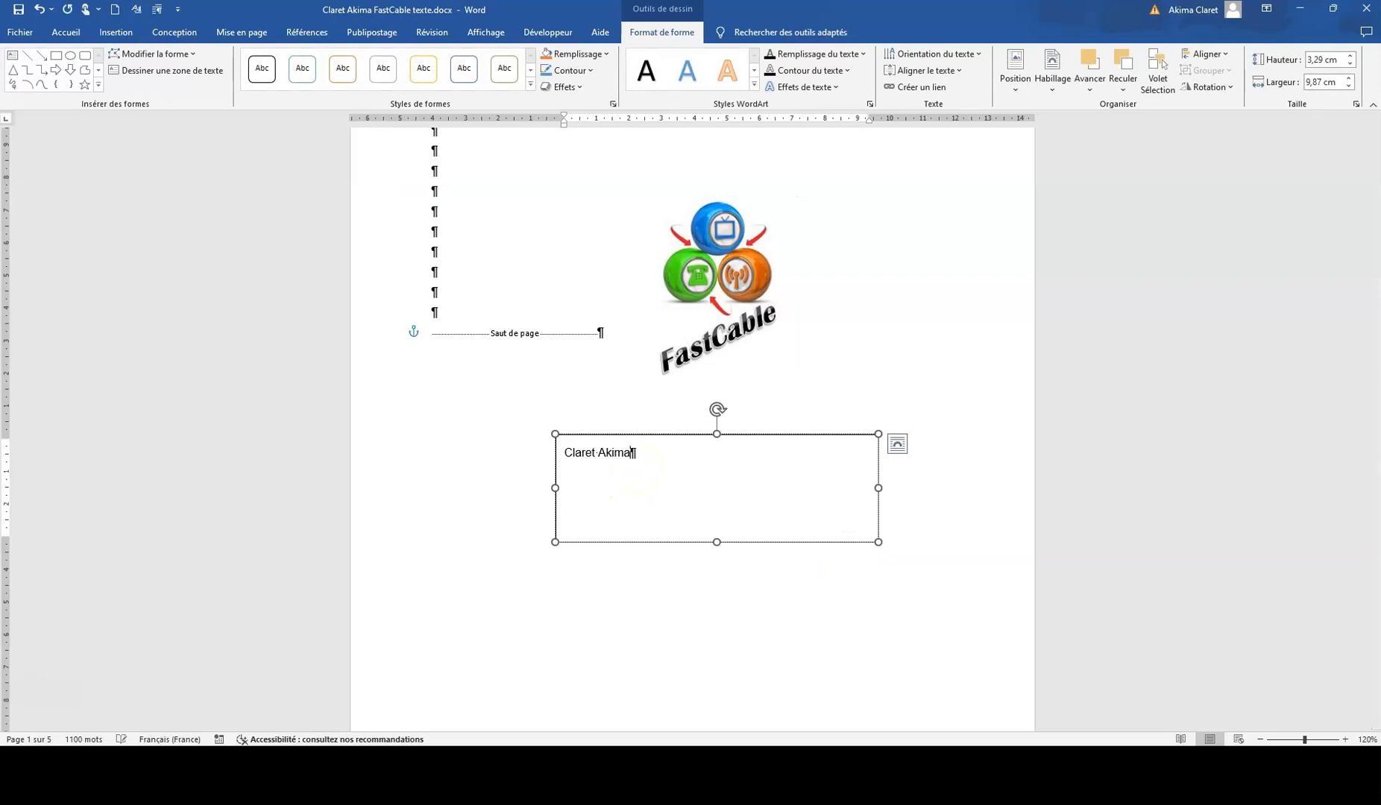
# Step: Format the name in the text box as bold, 16 pt and centred
pyautogui.moveTo(653, 453); pyautogui.dragTo(530, 438)
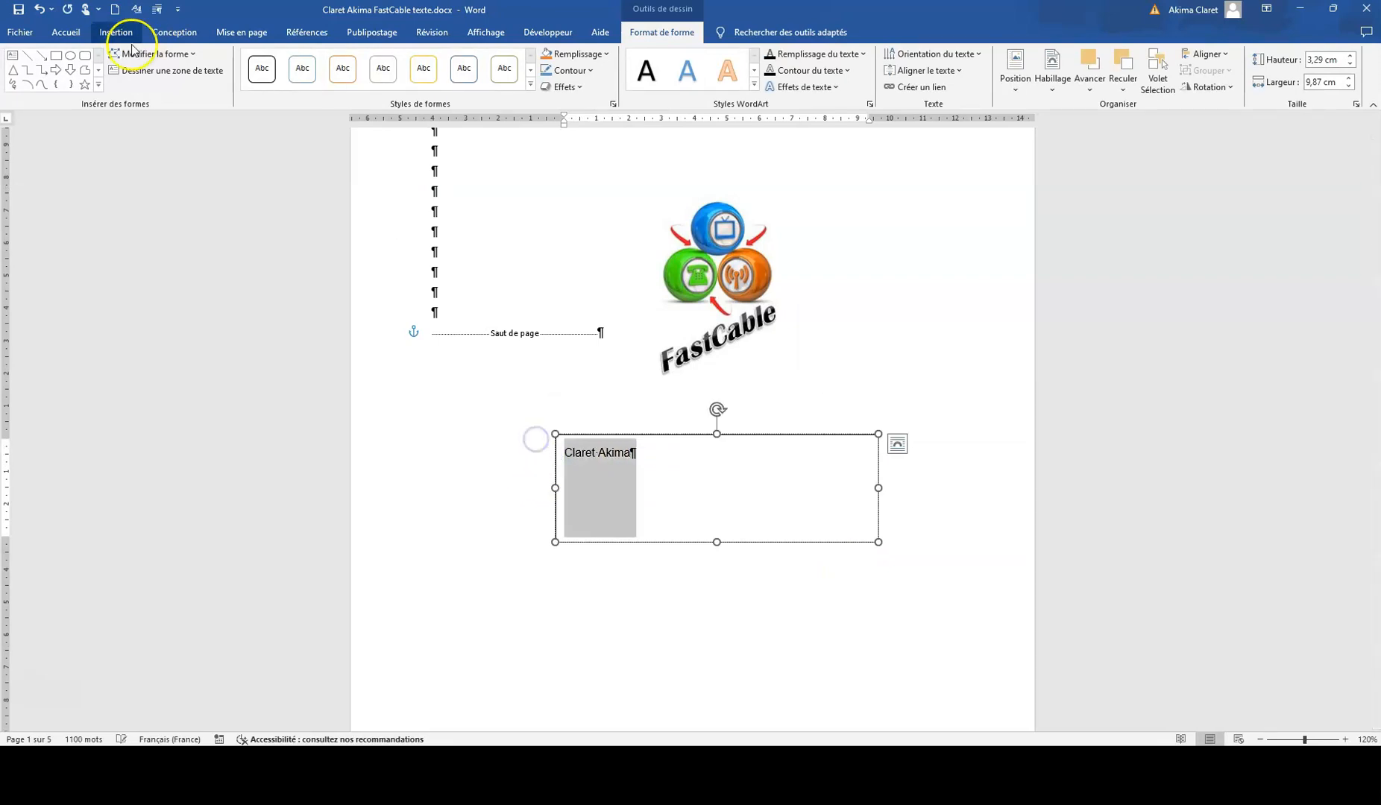
pyautogui.click(65, 32)
pyautogui.click(181, 81)
pyautogui.click(298, 60)
pyautogui.click(298, 59)
pyautogui.click(298, 60)
pyautogui.click(298, 60)
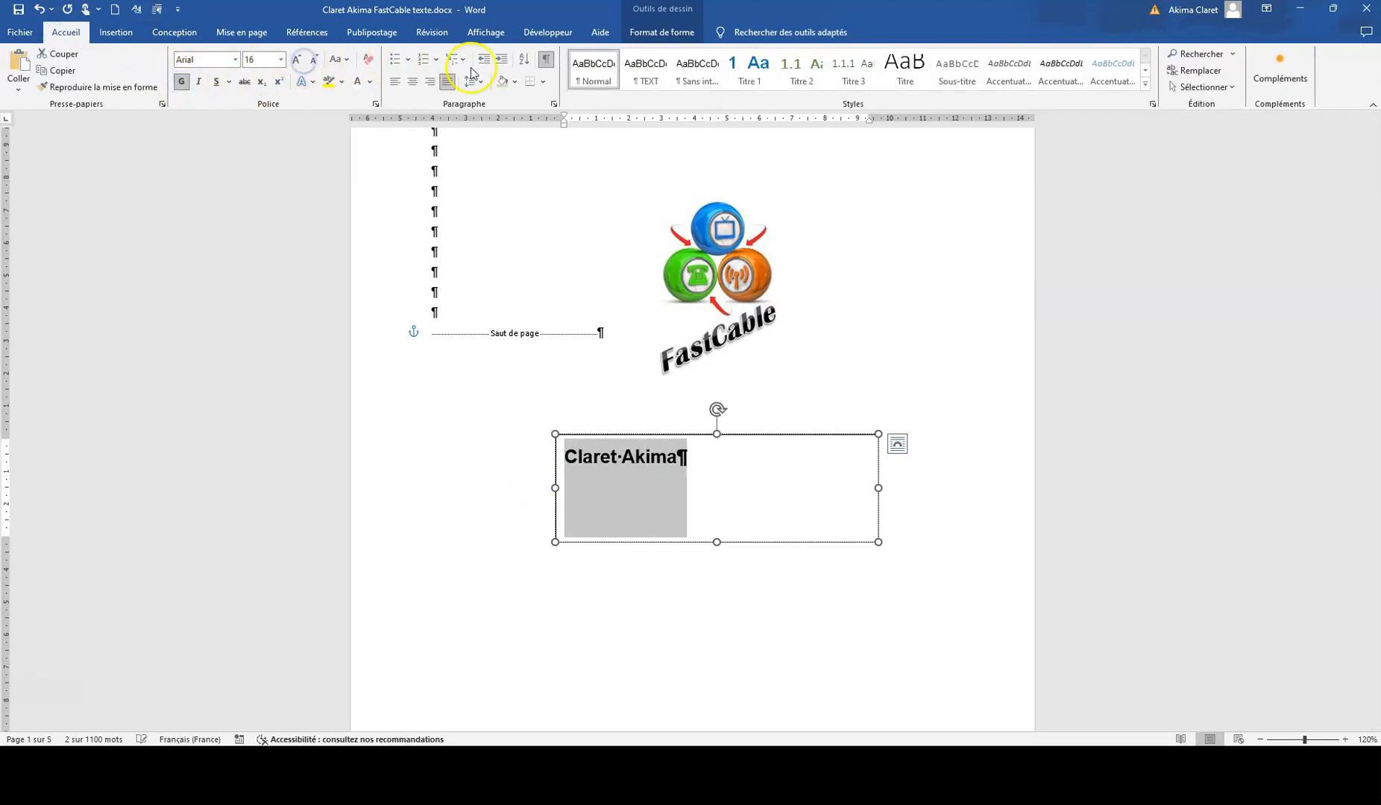
pyautogui.click(412, 81)
# Step: Shrink the name text box to about 7.8 cm wide and 2.05 cm high and shift it beneath the logo
pyautogui.moveTo(716, 540); pyautogui.dragTo(716, 502)
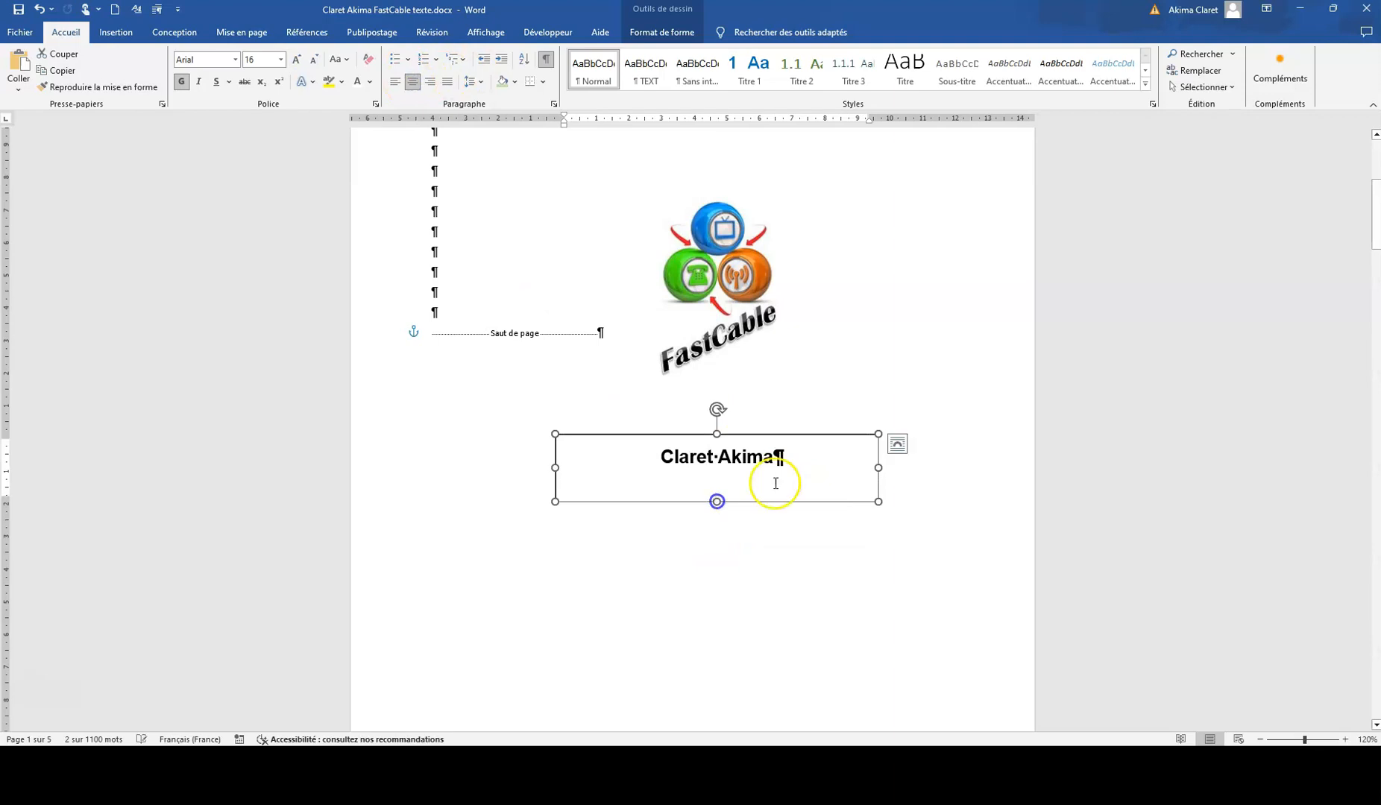
pyautogui.moveTo(877, 468); pyautogui.dragTo(814, 468)
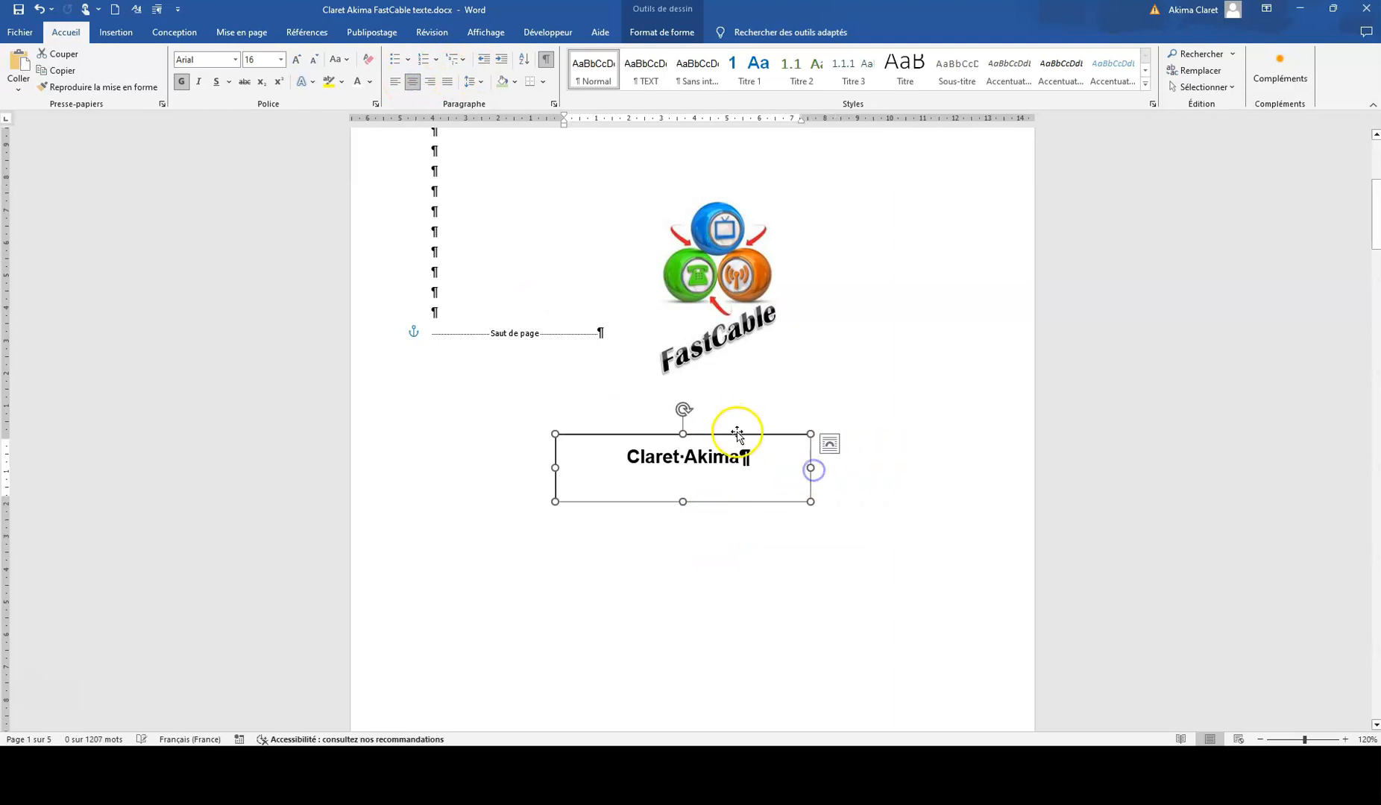
pyautogui.moveTo(743, 434); pyautogui.dragTo(787, 437)
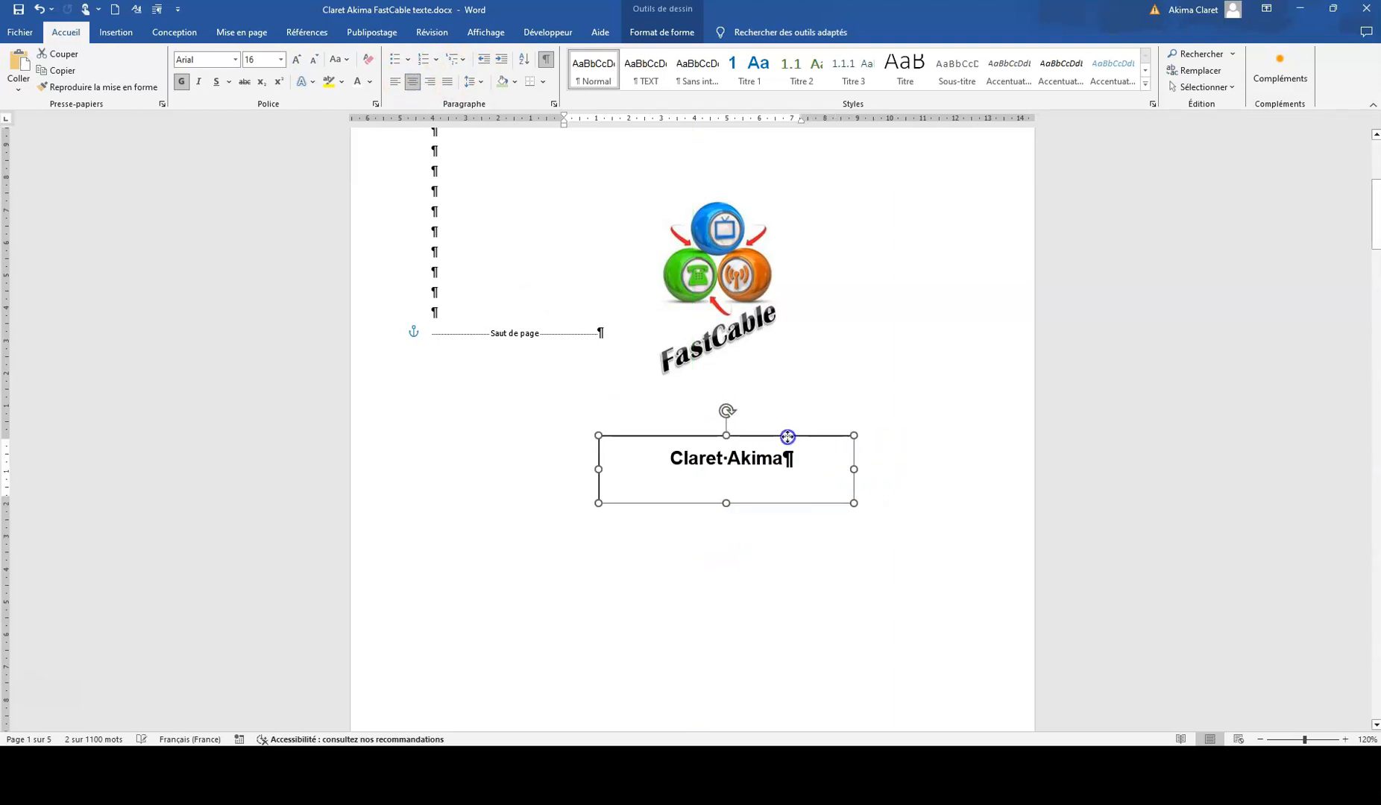
# Step: Align the name vertically to "Milieu" in its text box and slightly adjust the positions of the box and the logo
pyautogui.click(659, 32)
pyautogui.click(943, 70)
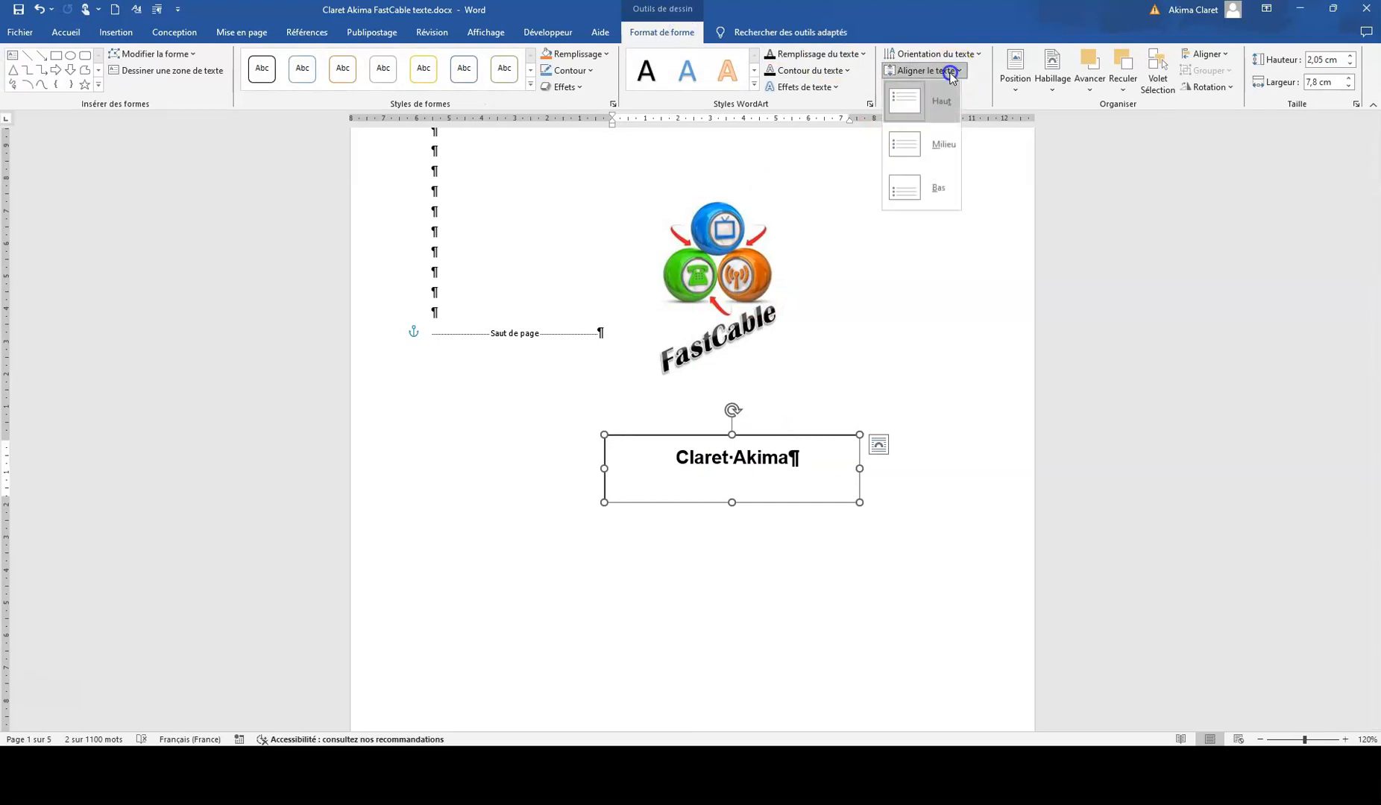
pyautogui.click(907, 154)
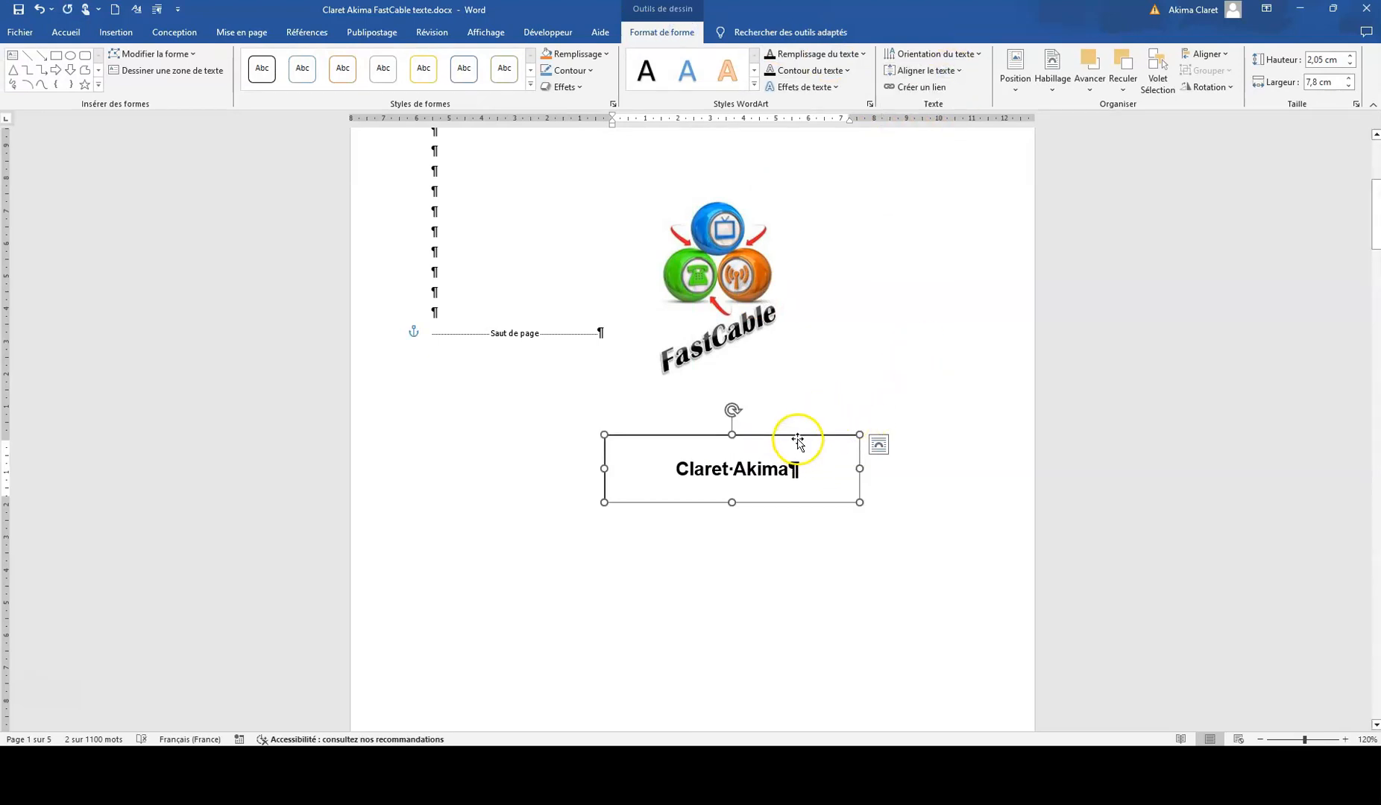
pyautogui.moveTo(798, 438); pyautogui.dragTo(802, 435)
pyautogui.moveTo(703, 273); pyautogui.dragTo(699, 276)
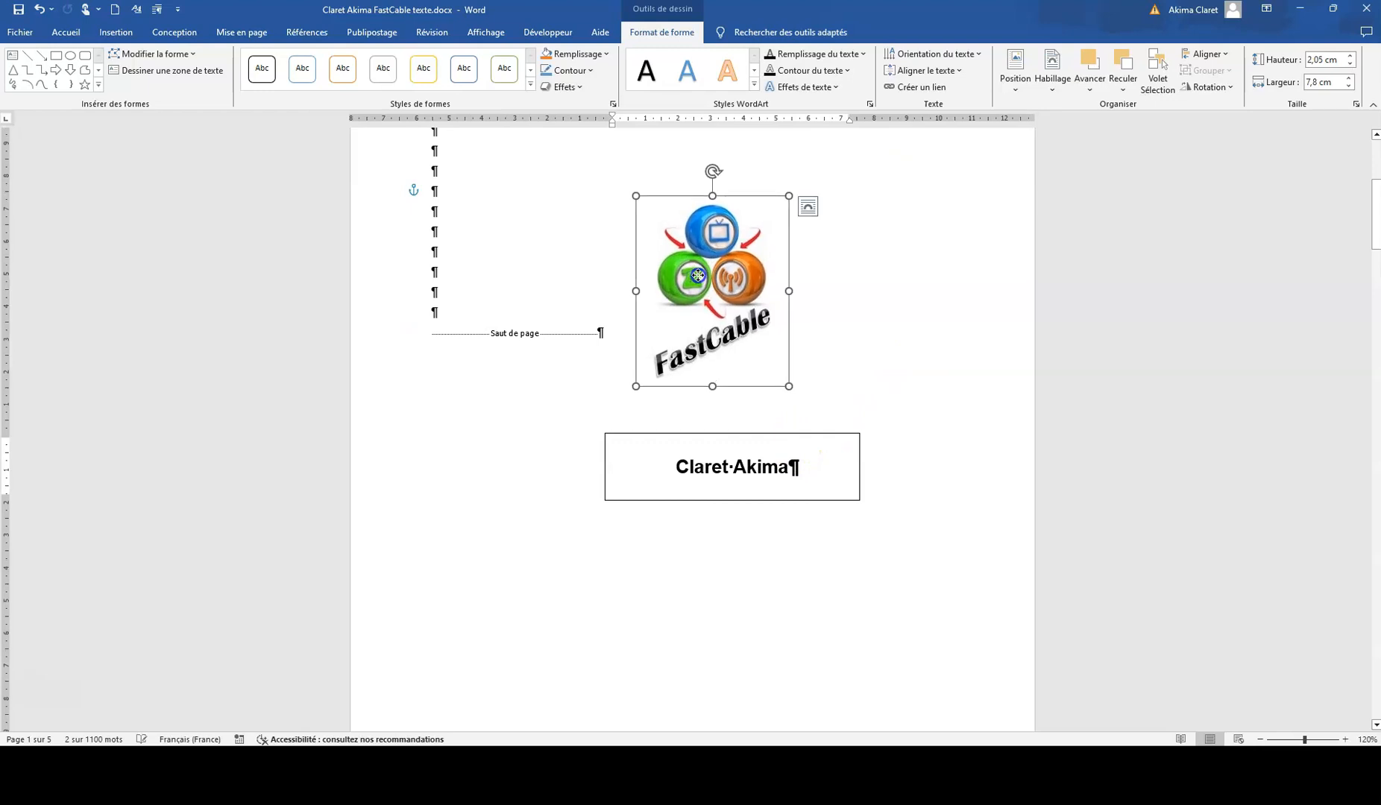
# Step: Open the cover page's header for editing and enable the different first page option
pyautogui.scroll(-1, 809, 361)
pyautogui.scroll(-1, 810, 358)
pyautogui.scroll(4, 841, 345)
pyautogui.click(896, 419)
pyautogui.scroll(-3, 889, 413)
pyautogui.scroll(6, 888, 414)
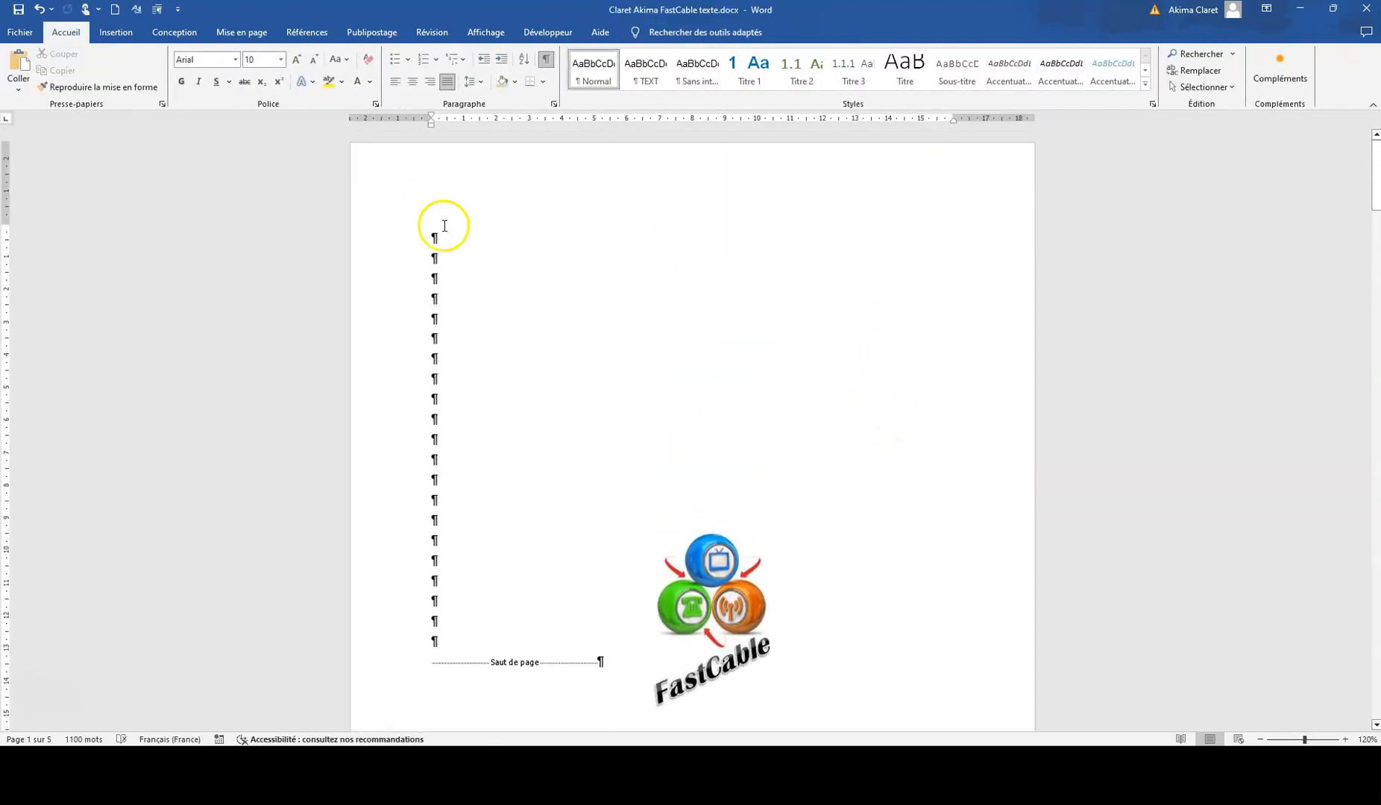
pyautogui.moveTo(511, 166); pyautogui.dragTo(534, 179)
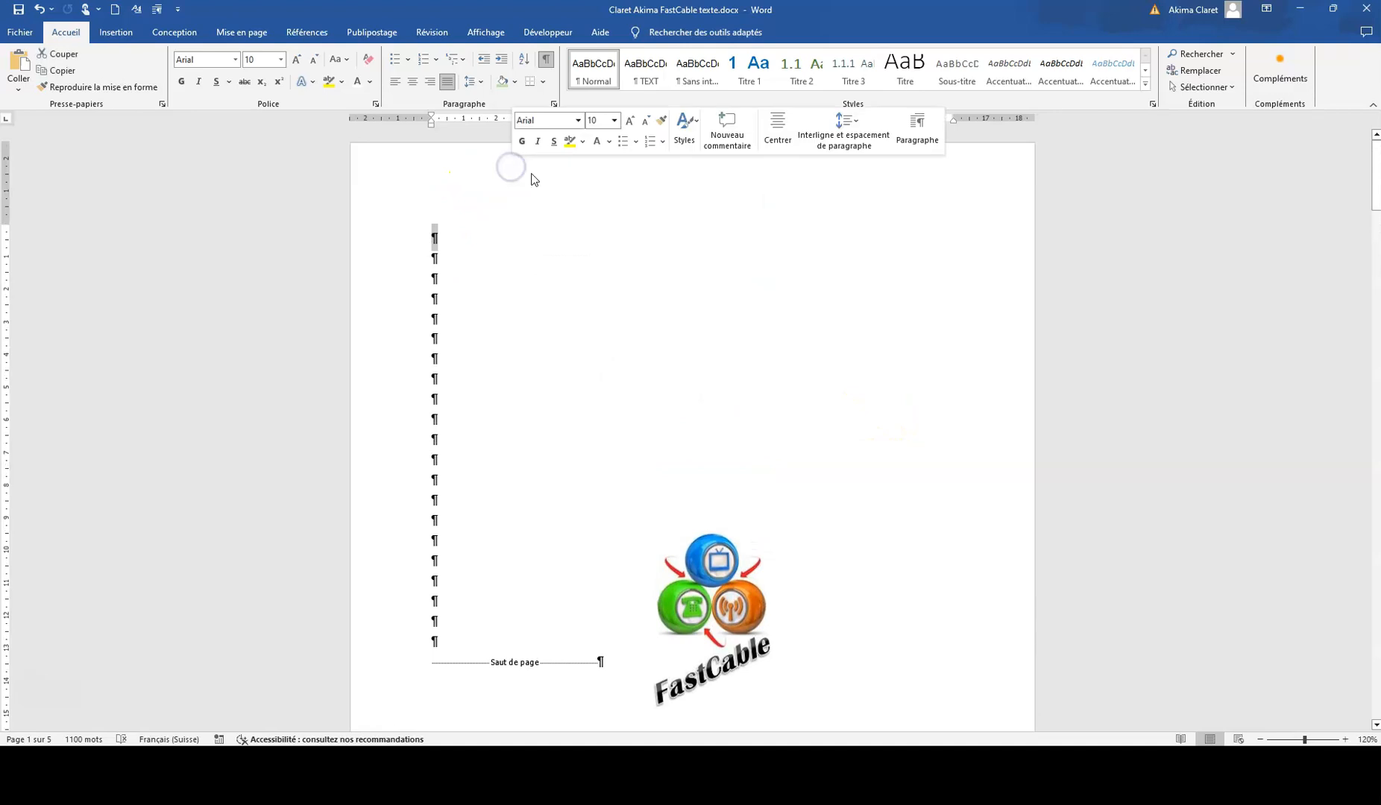
pyautogui.doubleClick(485, 172)
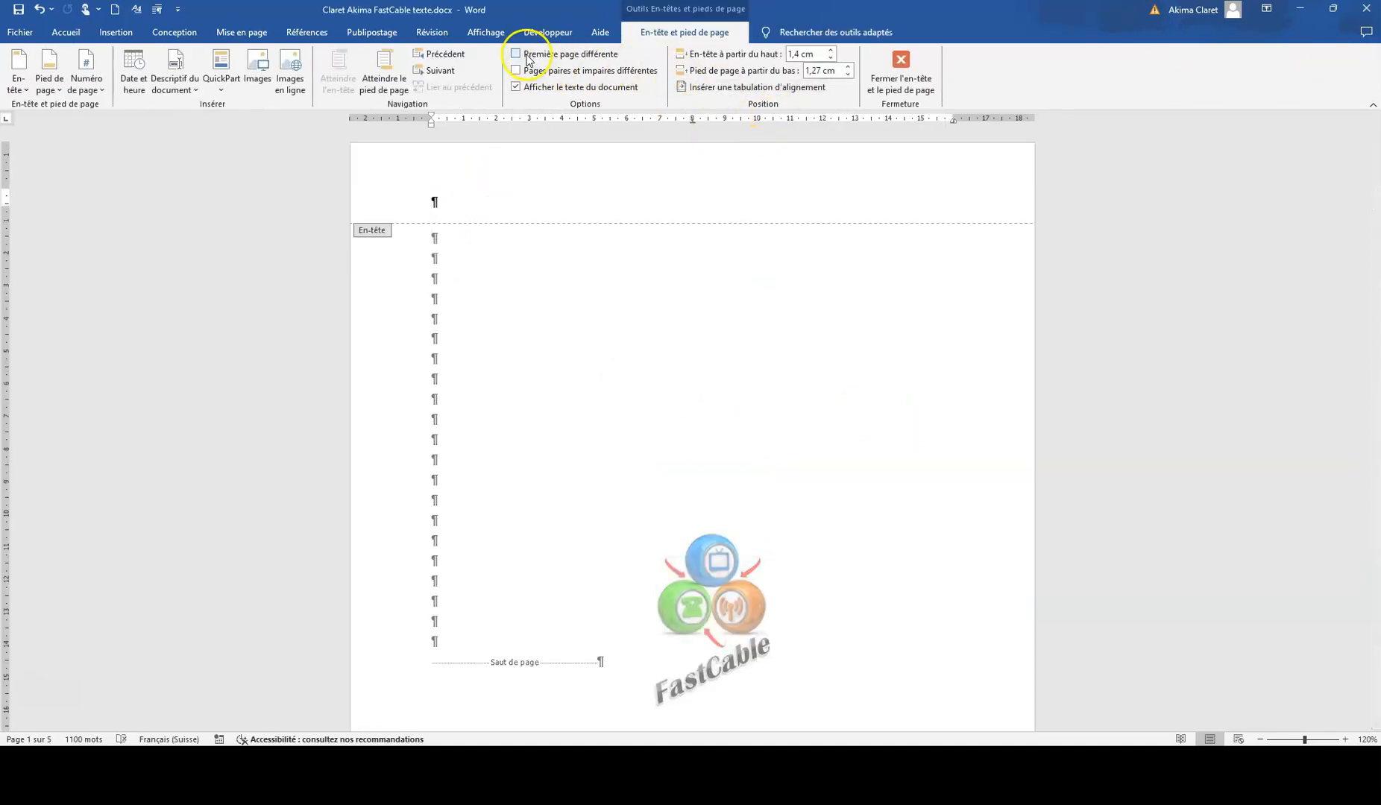
pyautogui.click(515, 54)
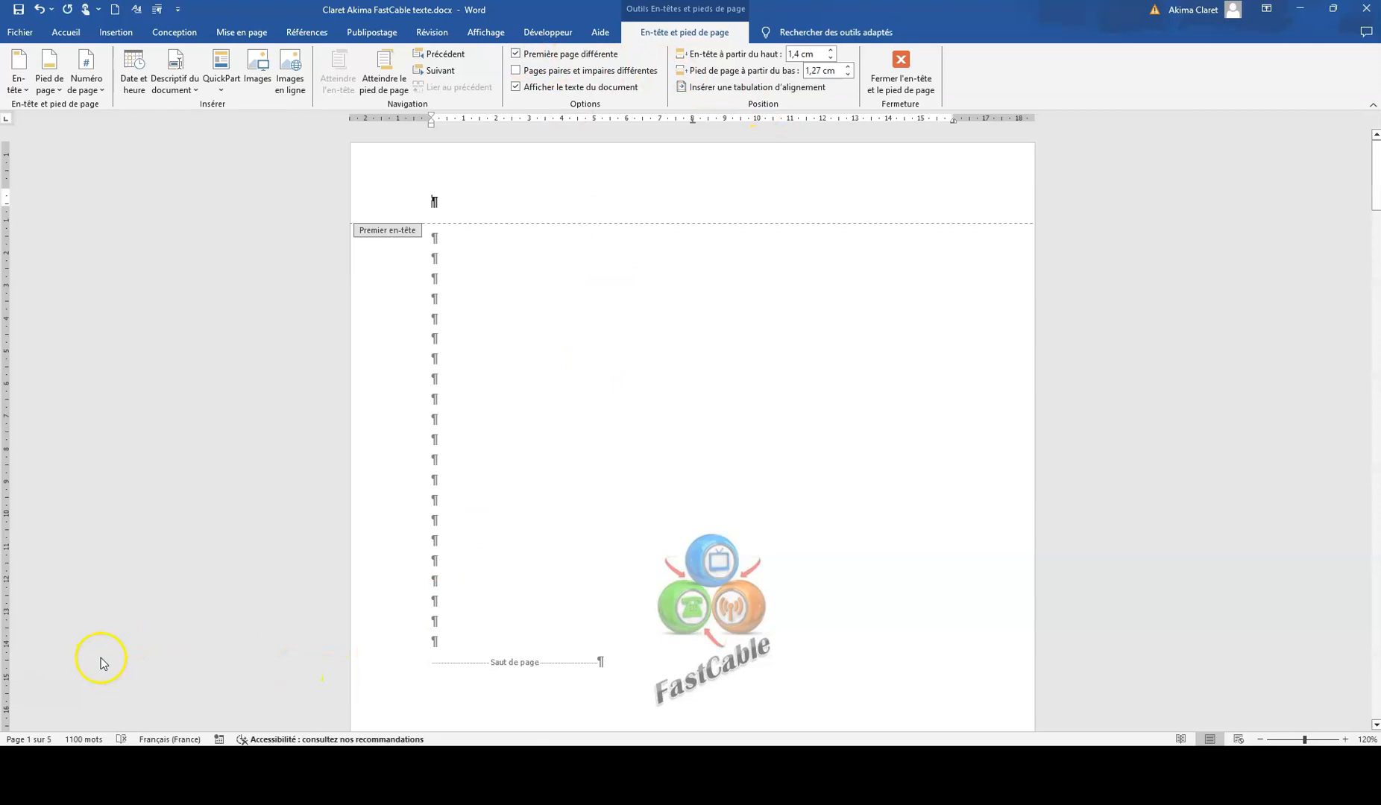
# Step: Insert the picture "FastCable logo.JPG" into the header of the page containing "Sommaire"
pyautogui.scroll(-15, 771, 574)
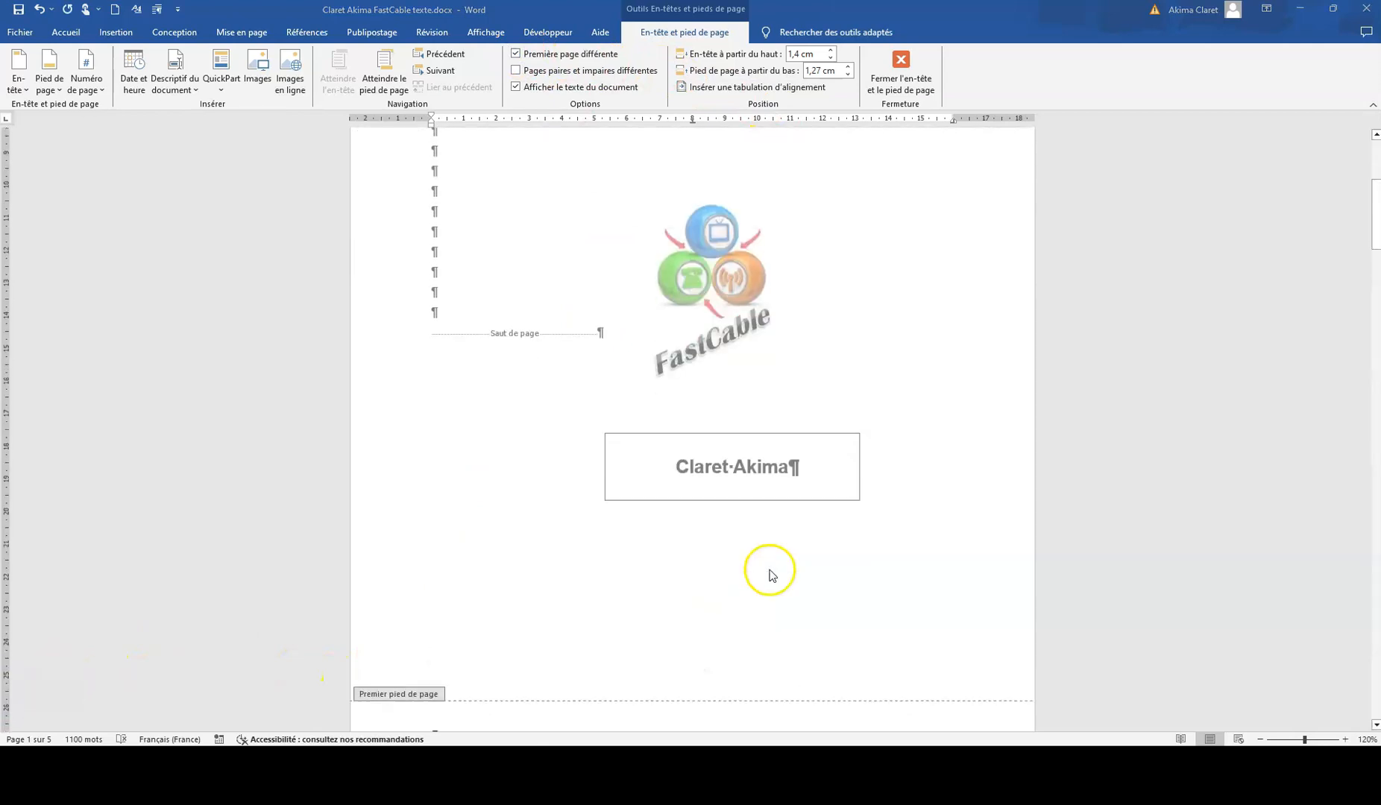
pyautogui.click(440, 362)
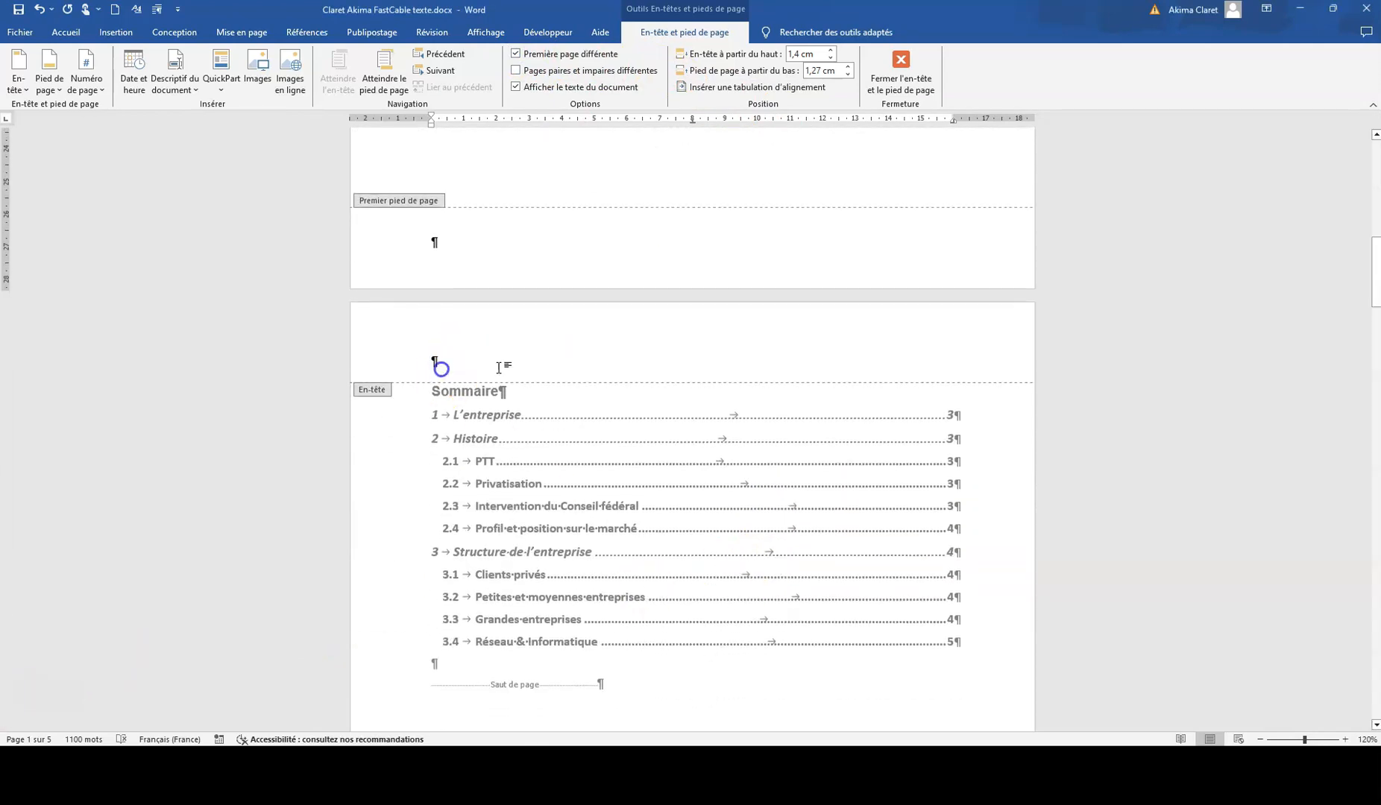
pyautogui.click(121, 32)
pyautogui.click(170, 66)
pyautogui.click(181, 122)
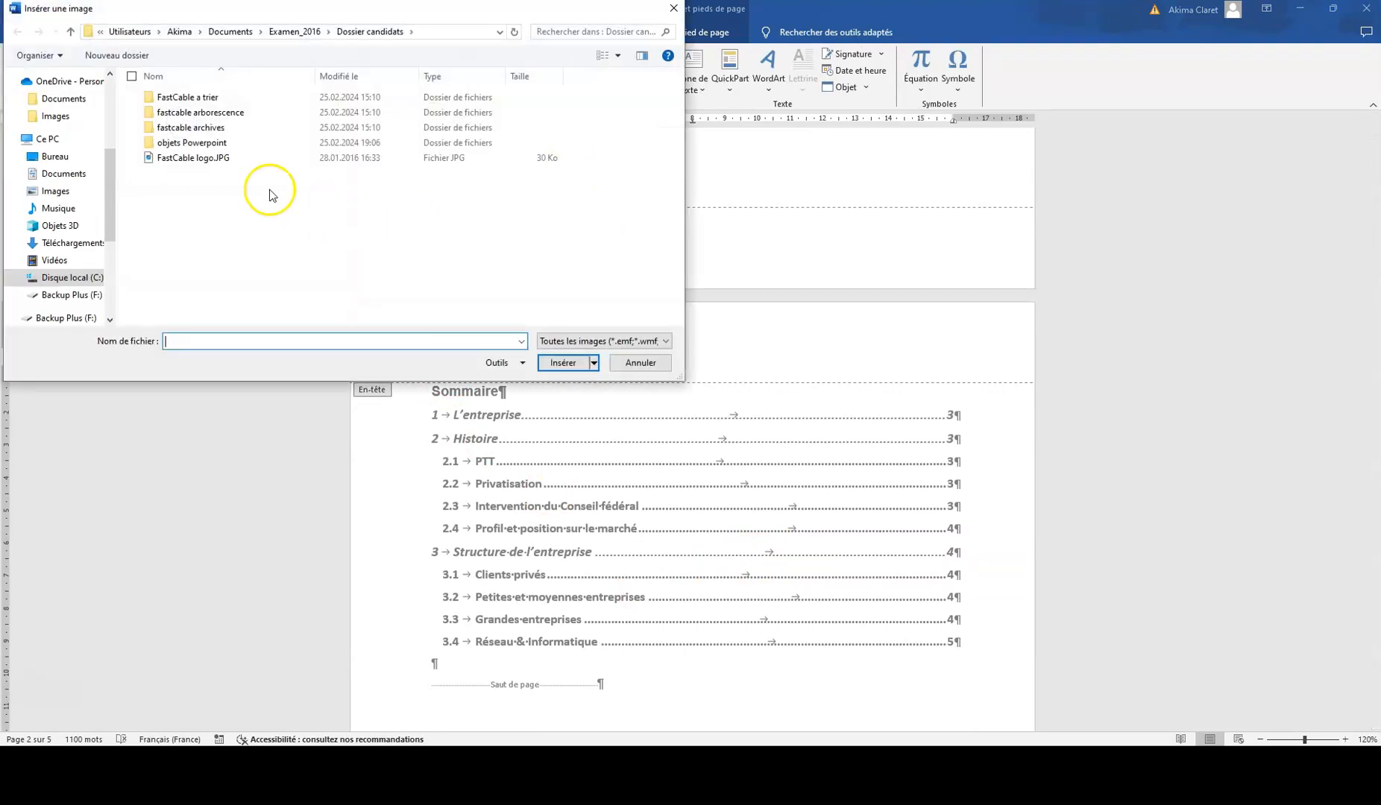
pyautogui.click(186, 157)
pyautogui.click(570, 364)
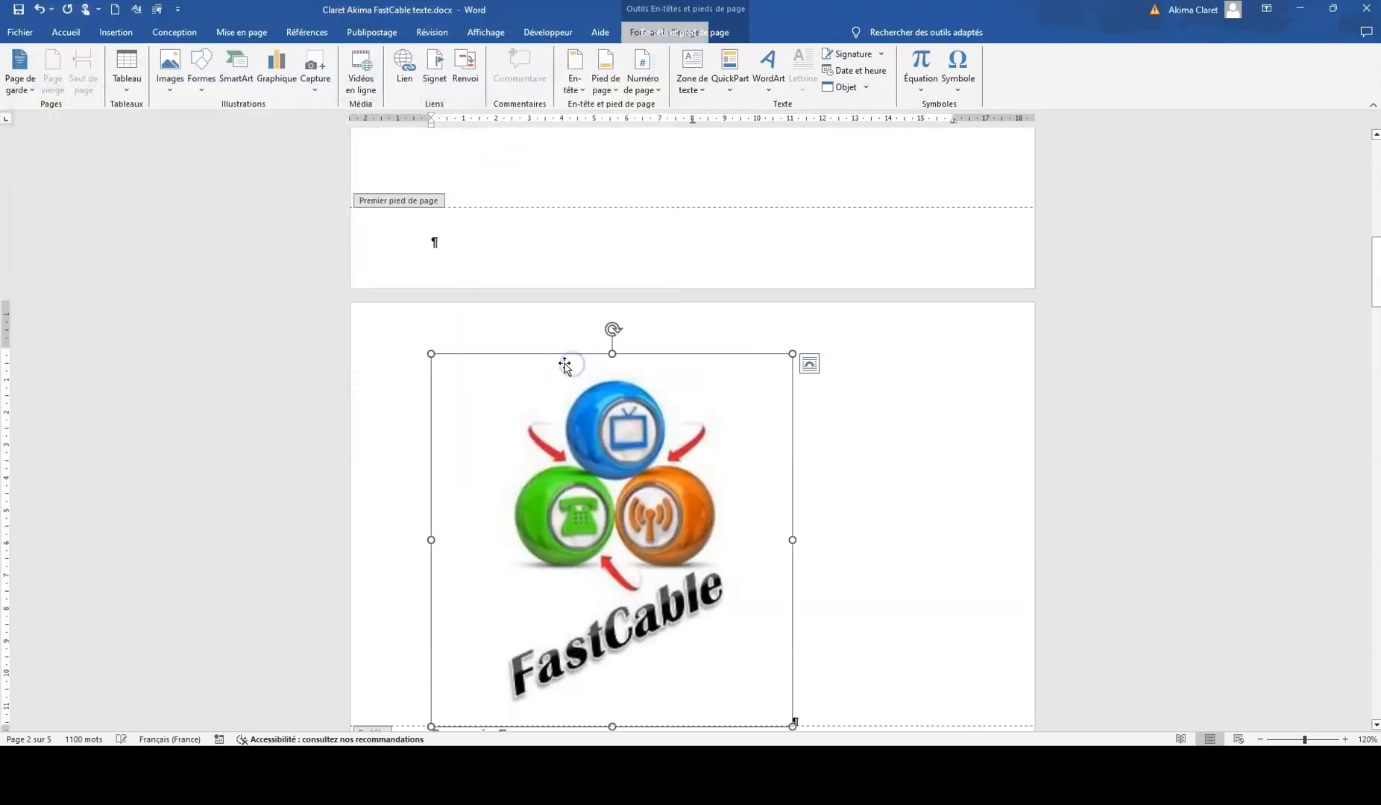
# Step: Shrink the header logo proportionally to about 2.28 cm high and 2.21 cm wide
pyautogui.moveTo(705, 635); pyautogui.dragTo(618, 546)
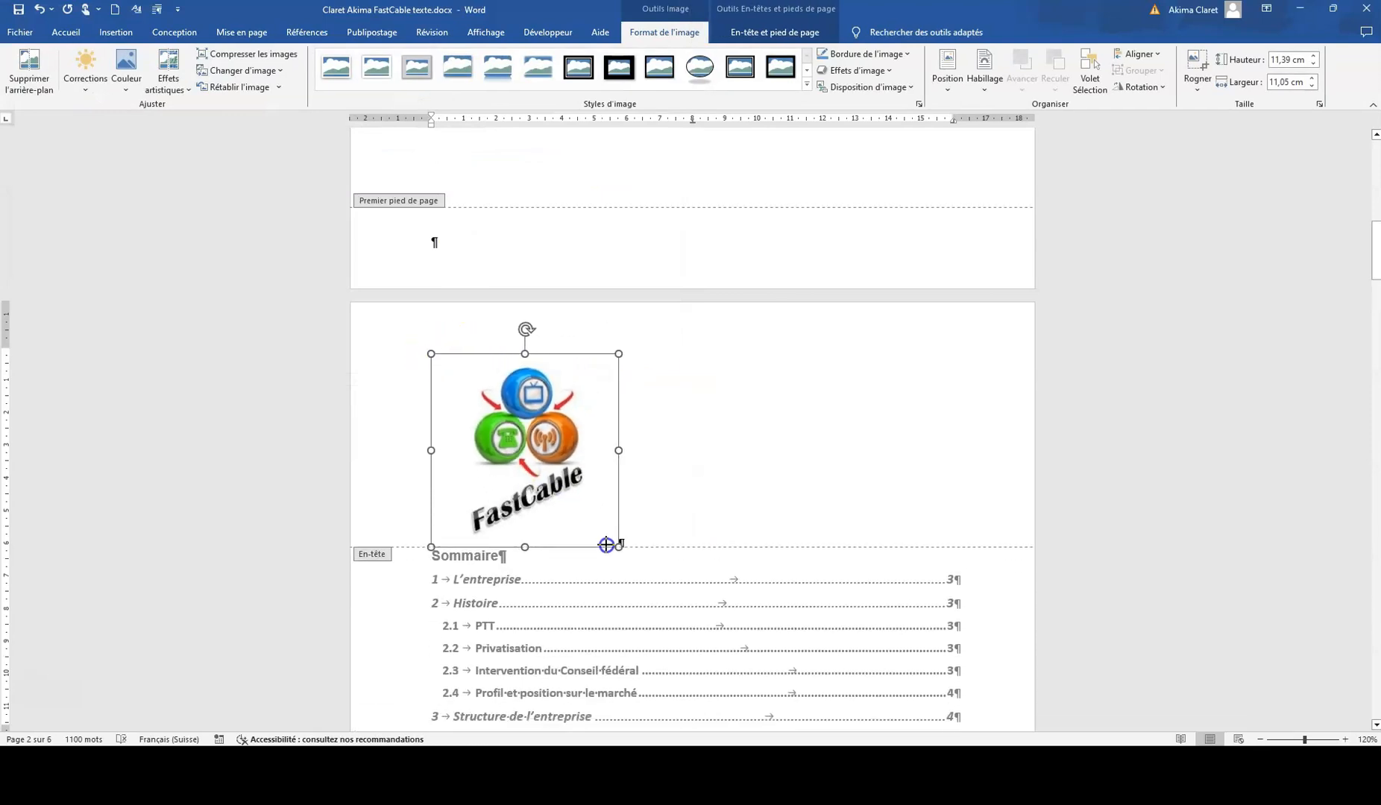
pyautogui.moveTo(436, 363); pyautogui.dragTo(528, 463)
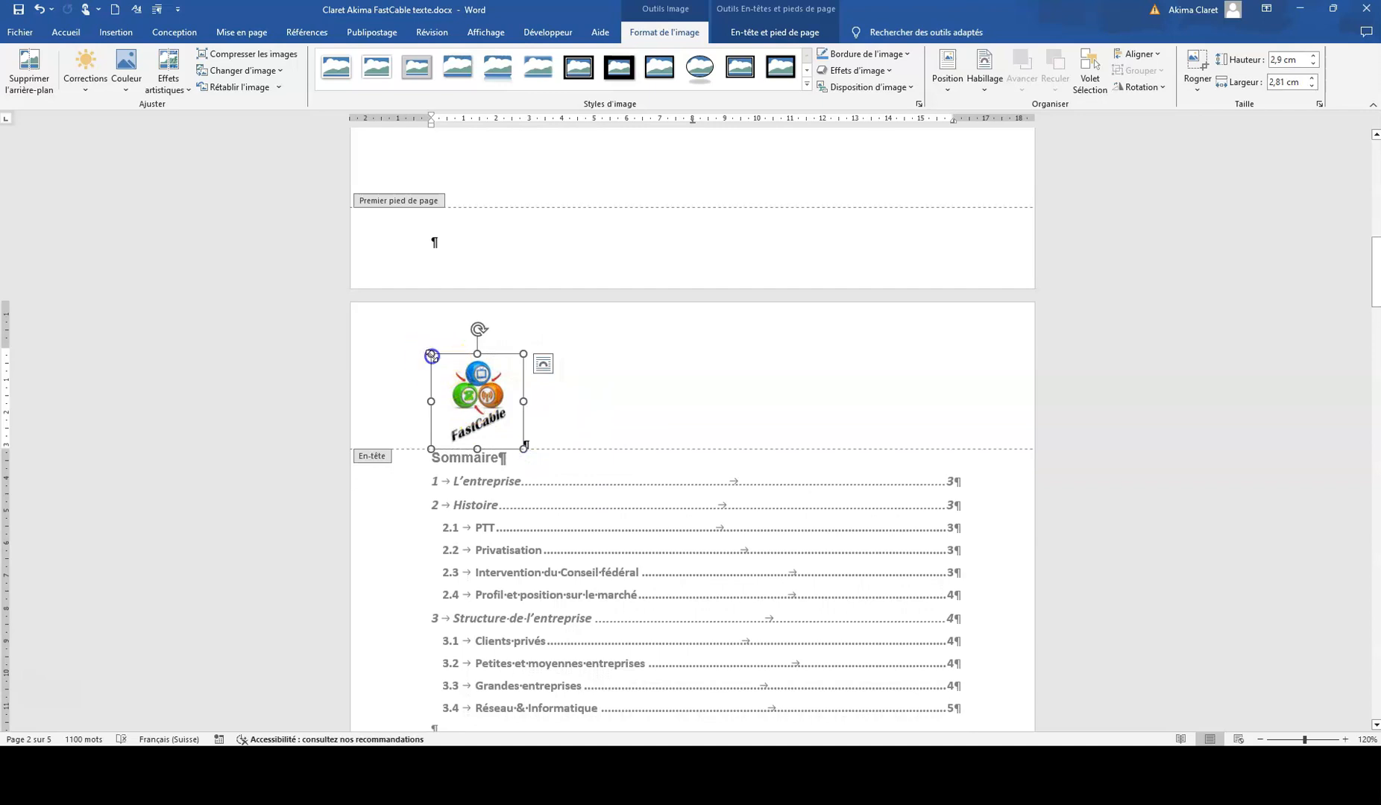
pyautogui.moveTo(432, 356); pyautogui.dragTo(453, 389)
# Step: Change the header logo's text wrapping so it floats freely, and move it to the right end of the header
pyautogui.rightClick(467, 378)
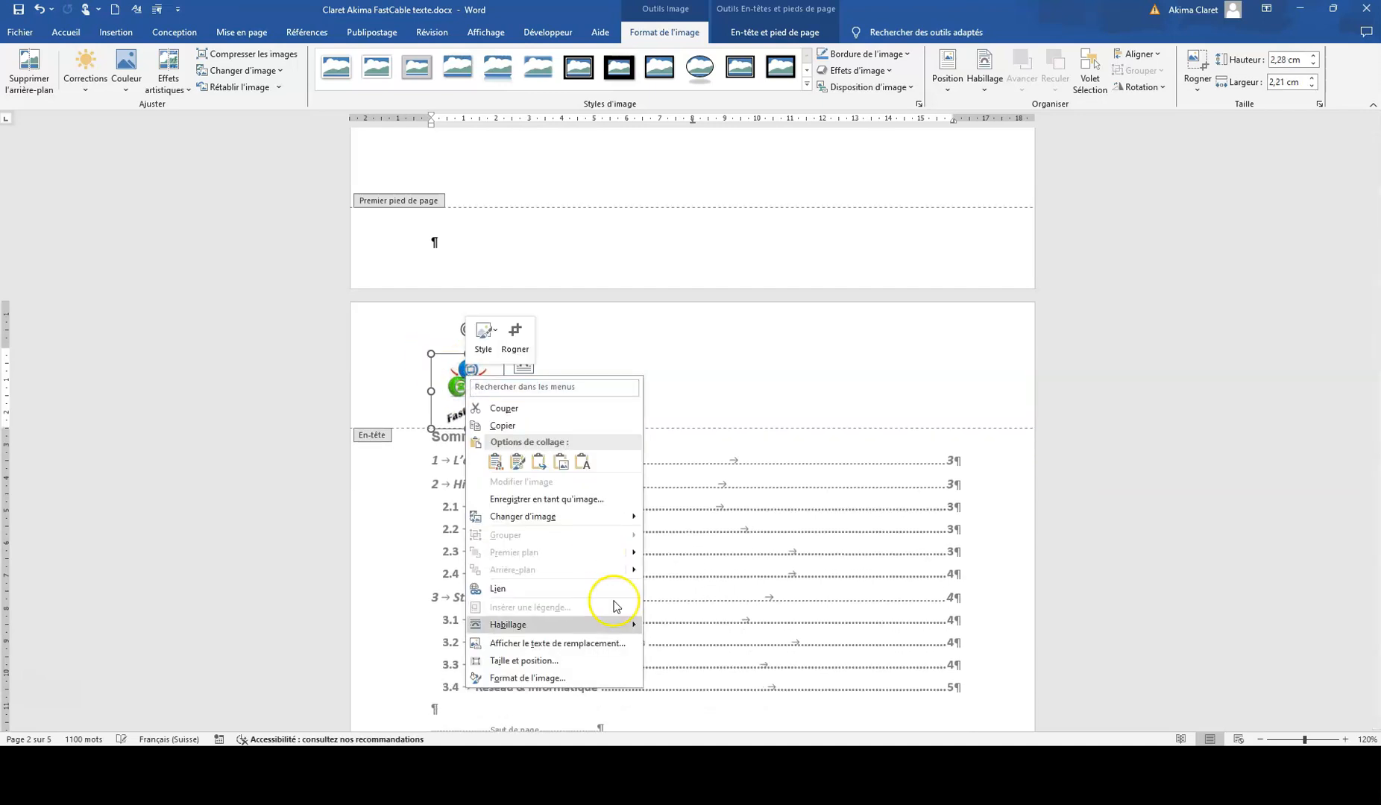
pyautogui.moveTo(579, 626)
pyautogui.click(686, 627)
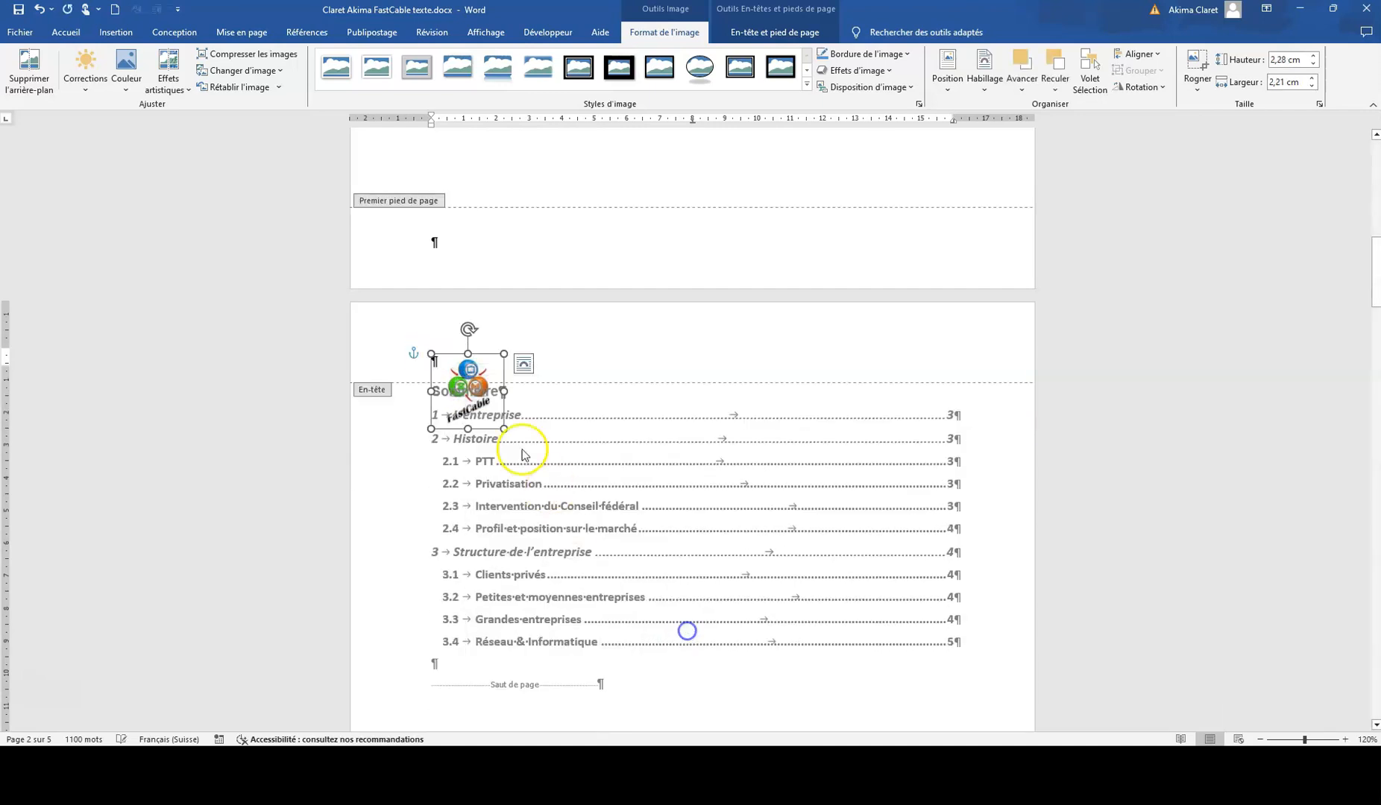
pyautogui.moveTo(462, 370); pyautogui.dragTo(917, 348)
pyautogui.click(980, 358)
# Step: Insert the file name field at the start of the footer on the "Sommaire" page
pyautogui.scroll(-10, 560, 629)
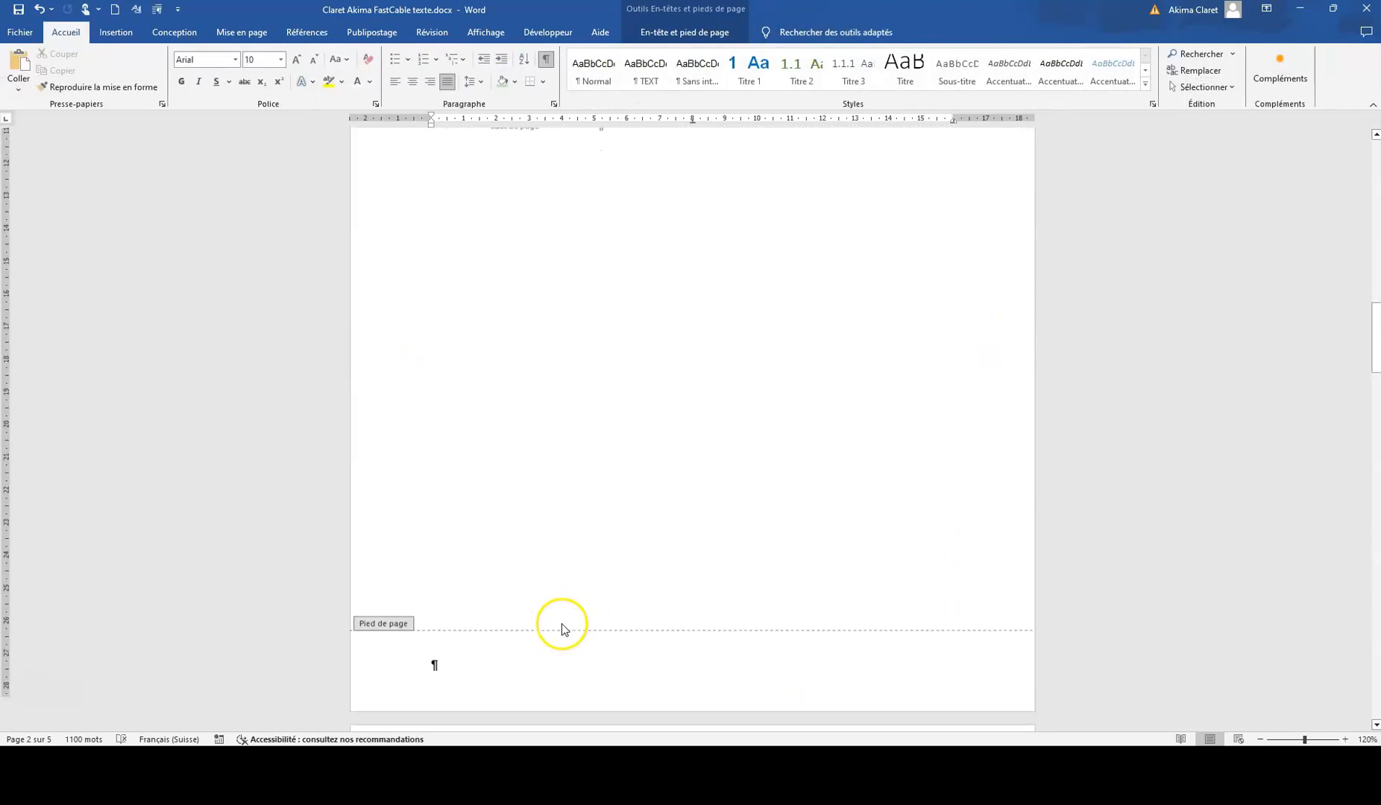
pyautogui.click(454, 647)
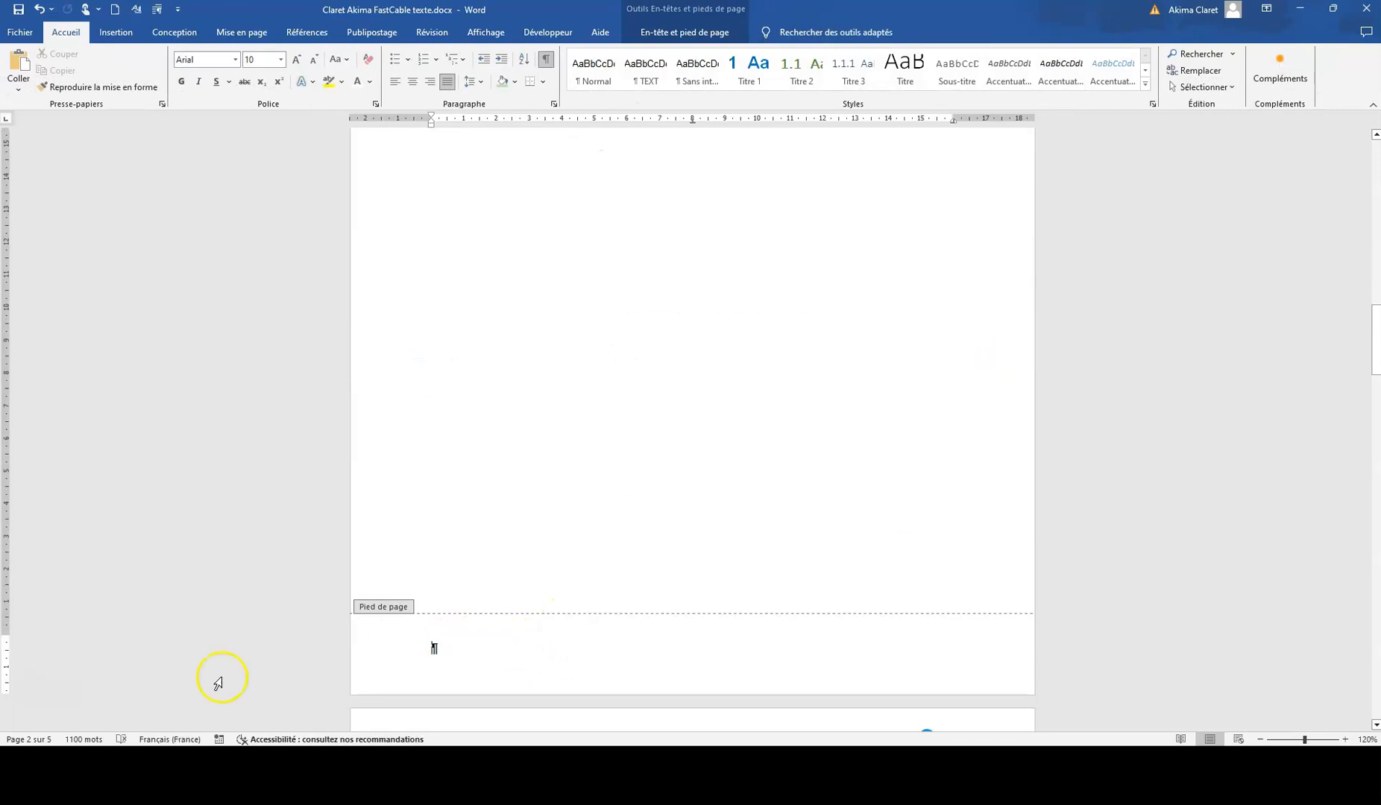
pyautogui.click(682, 33)
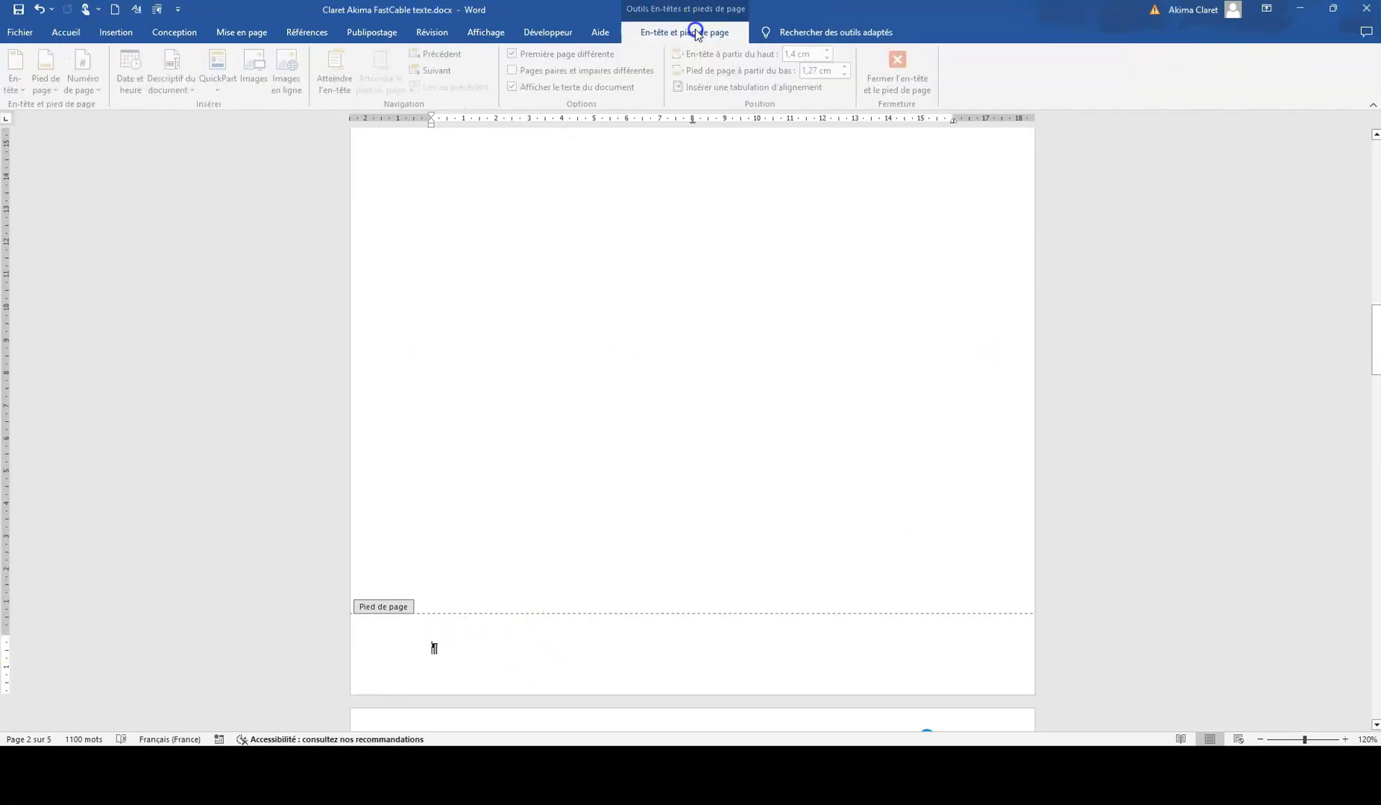
pyautogui.click(192, 90)
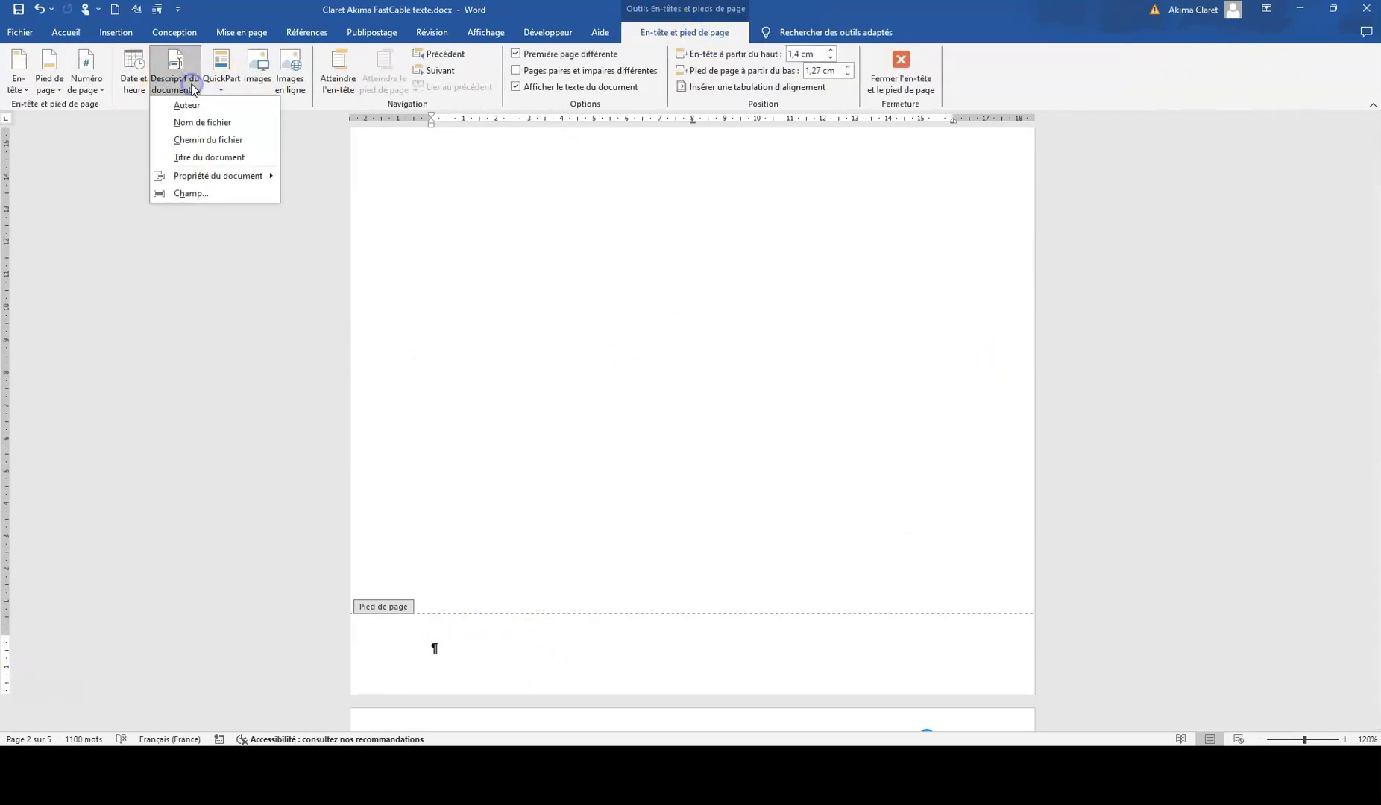
pyautogui.click(196, 125)
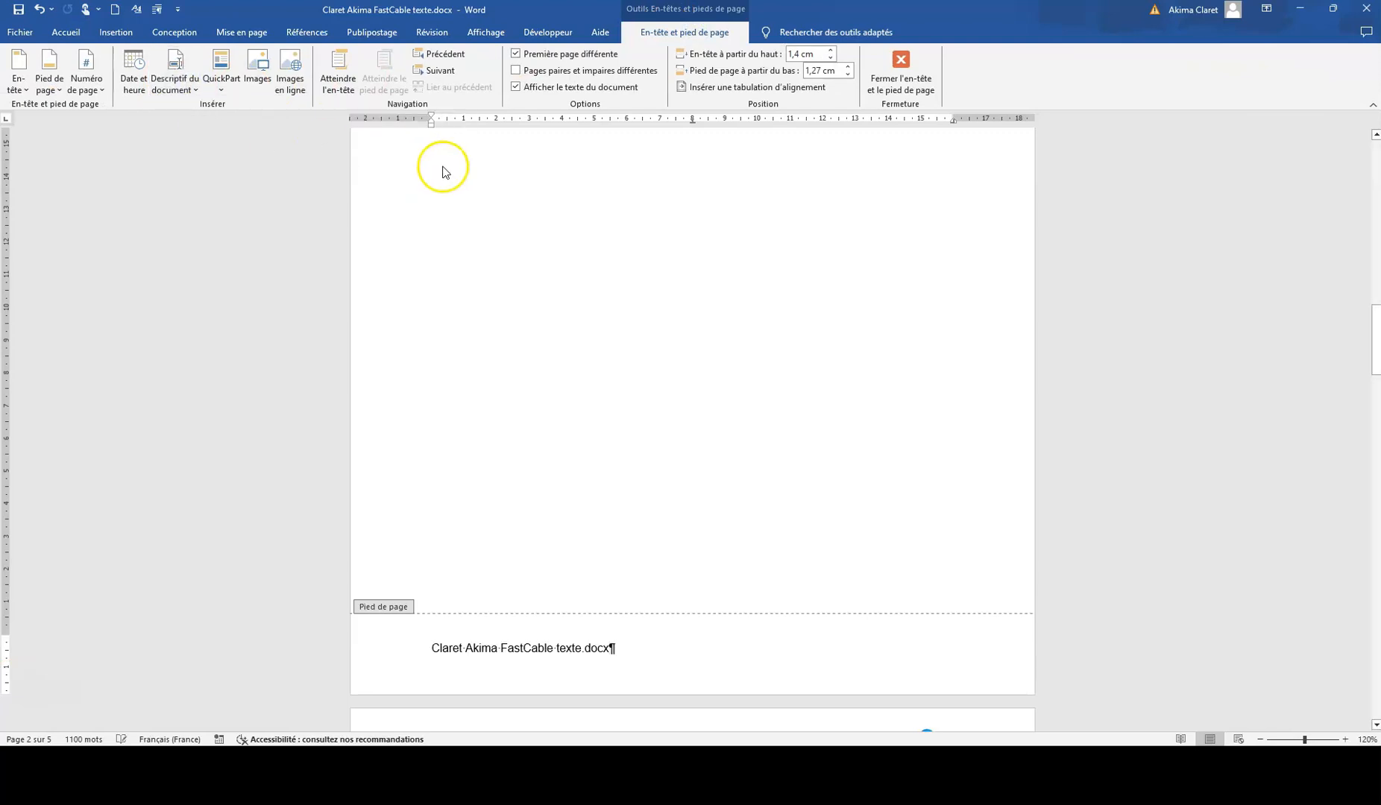
# Step: Insert a right alignment tab after the file name in the footer, followed by the Page field for the current page number
pyautogui.click(732, 89)
pyautogui.click(681, 422)
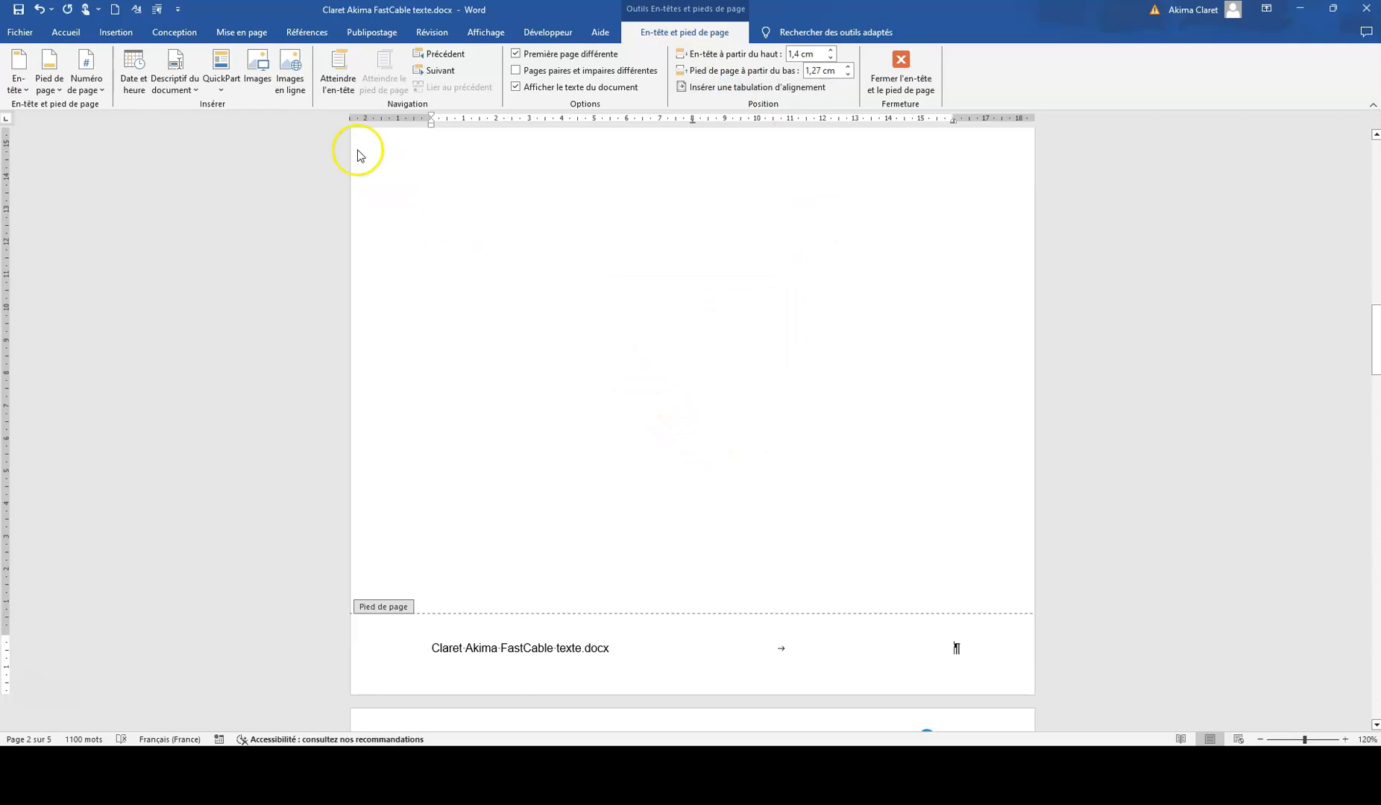
pyautogui.click(223, 72)
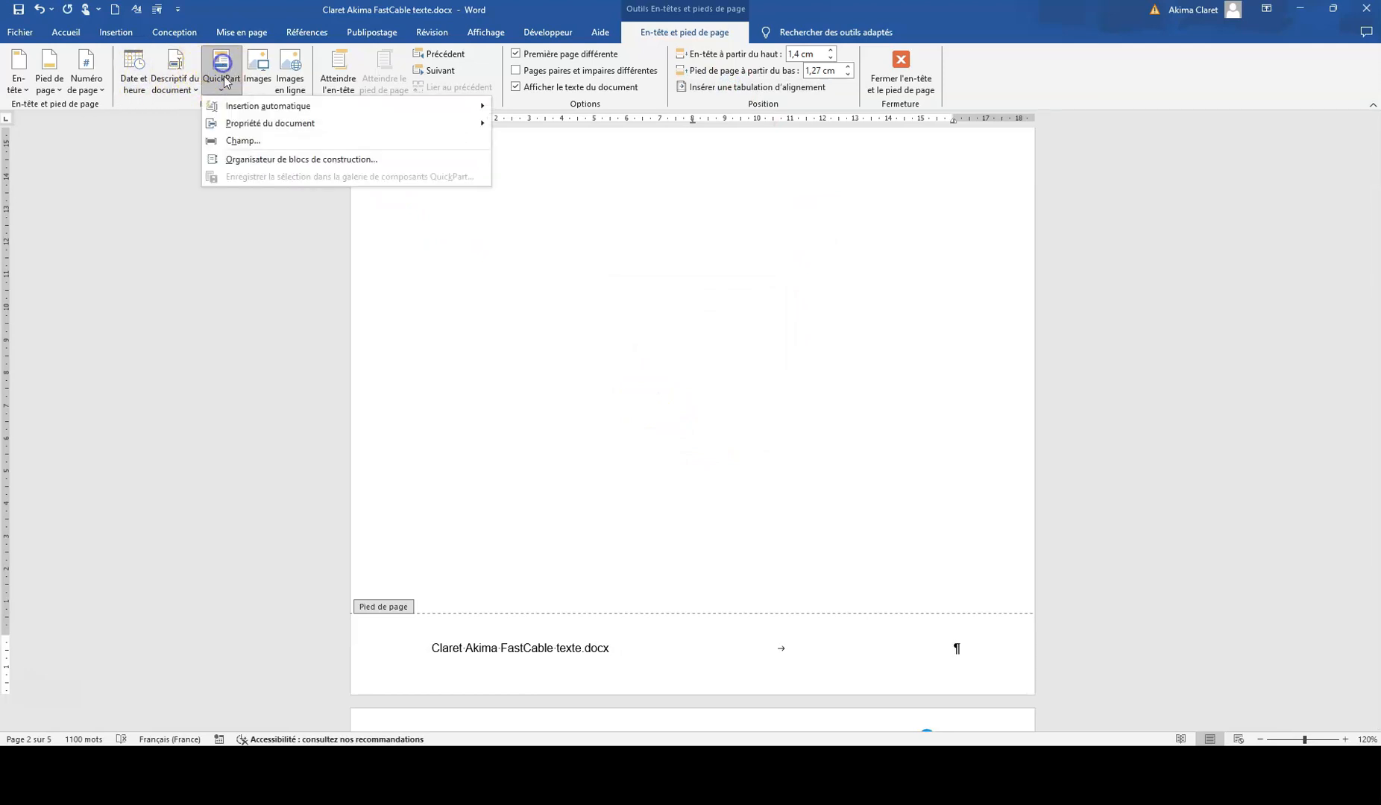
pyautogui.click(236, 141)
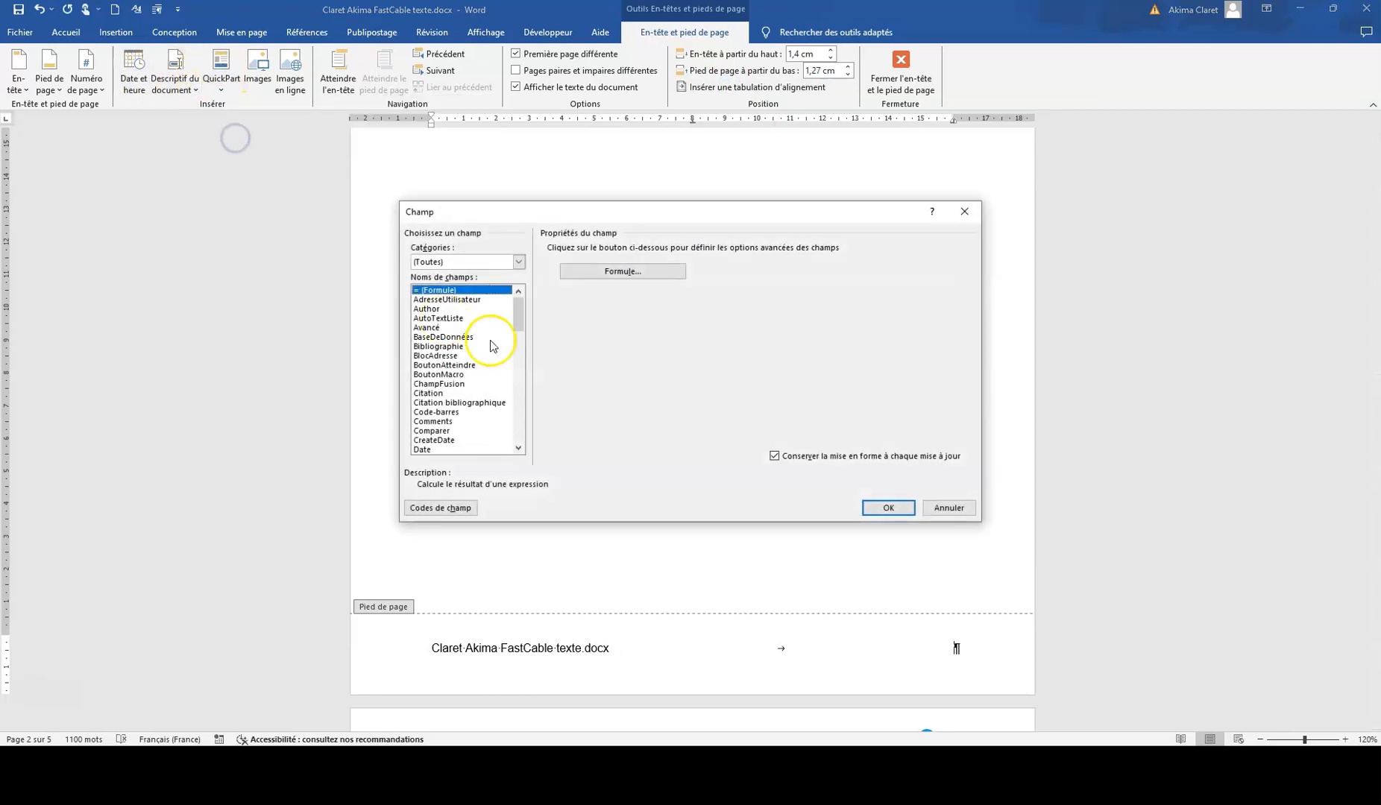
pyautogui.press('p')
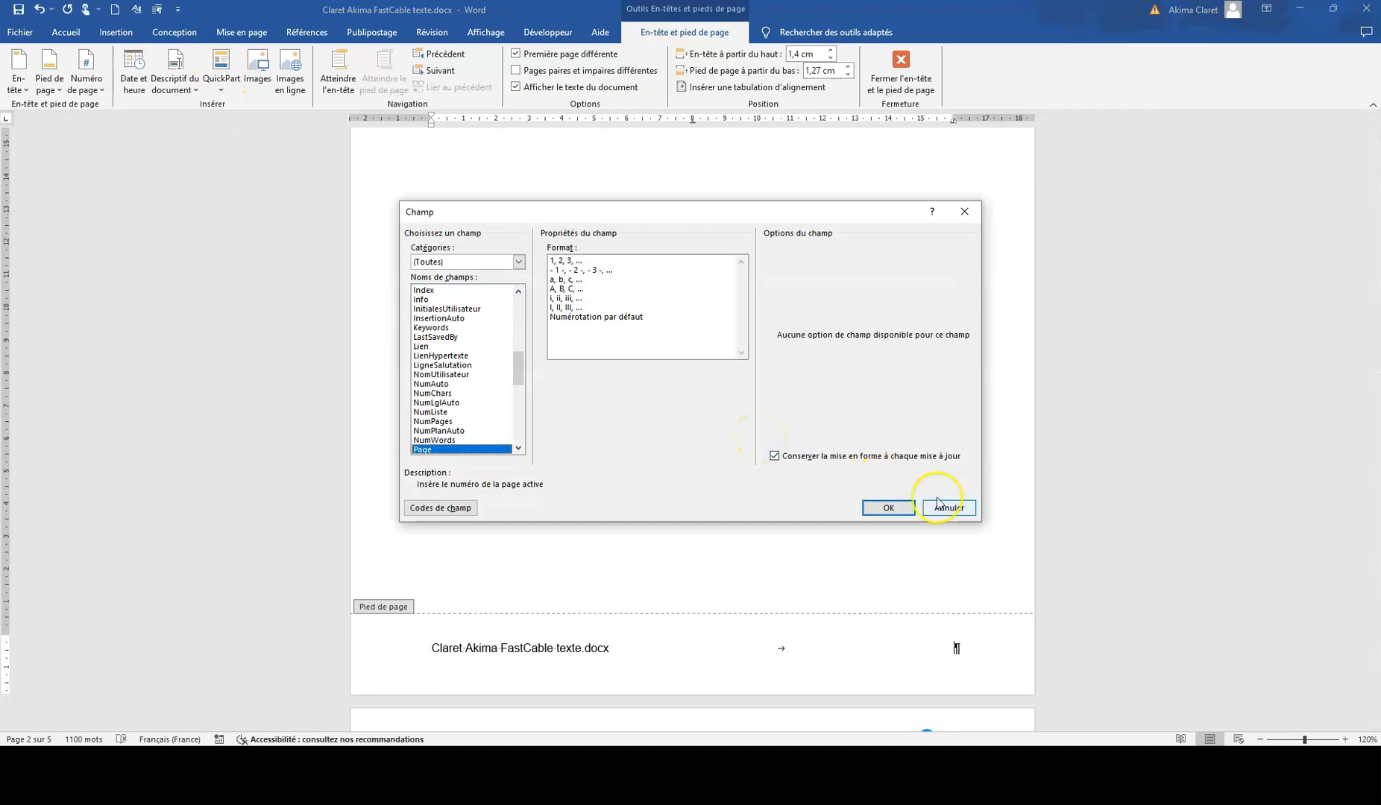
pyautogui.click(901, 508)
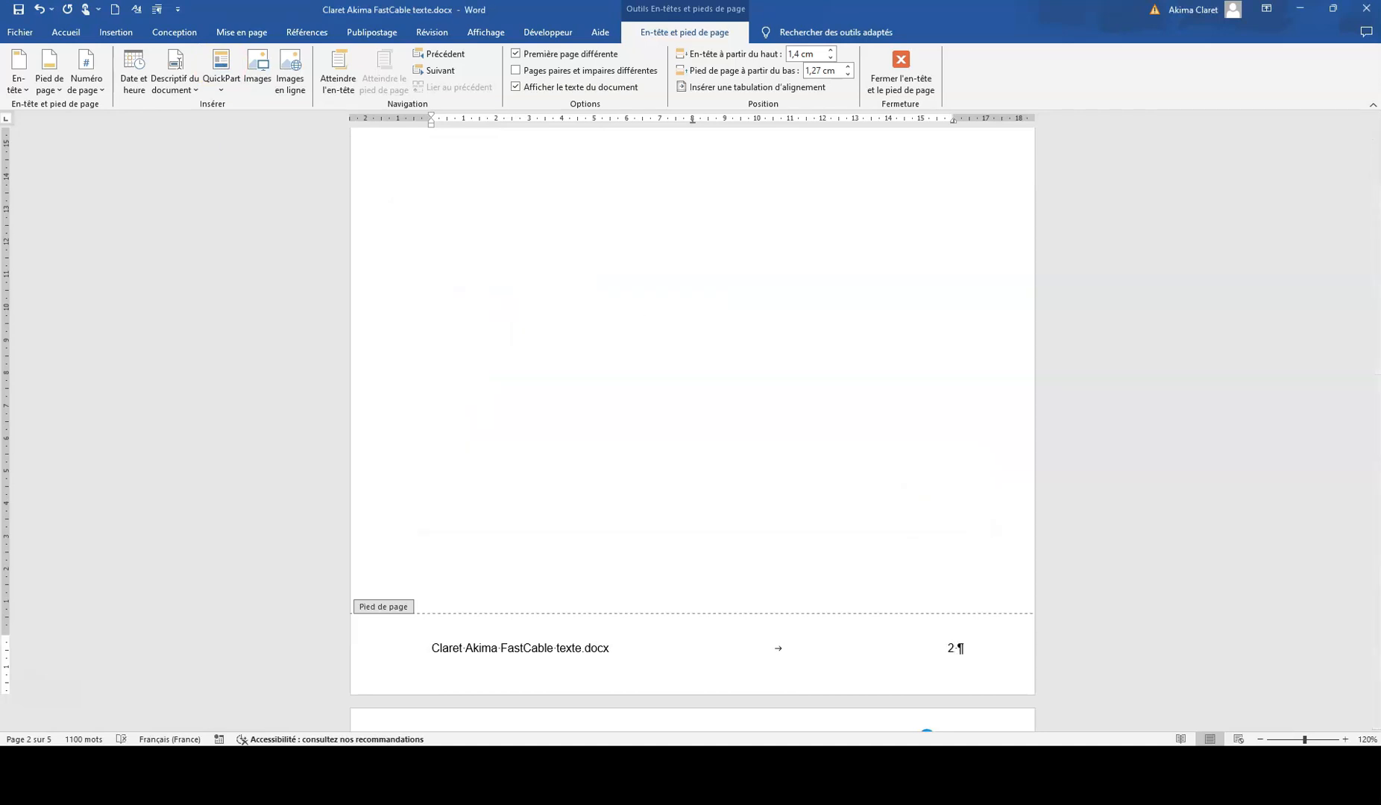
# Step: Add a slash after the footer's page number, followed by the NumPages field for the total page count
pyautogui.click(220, 73)
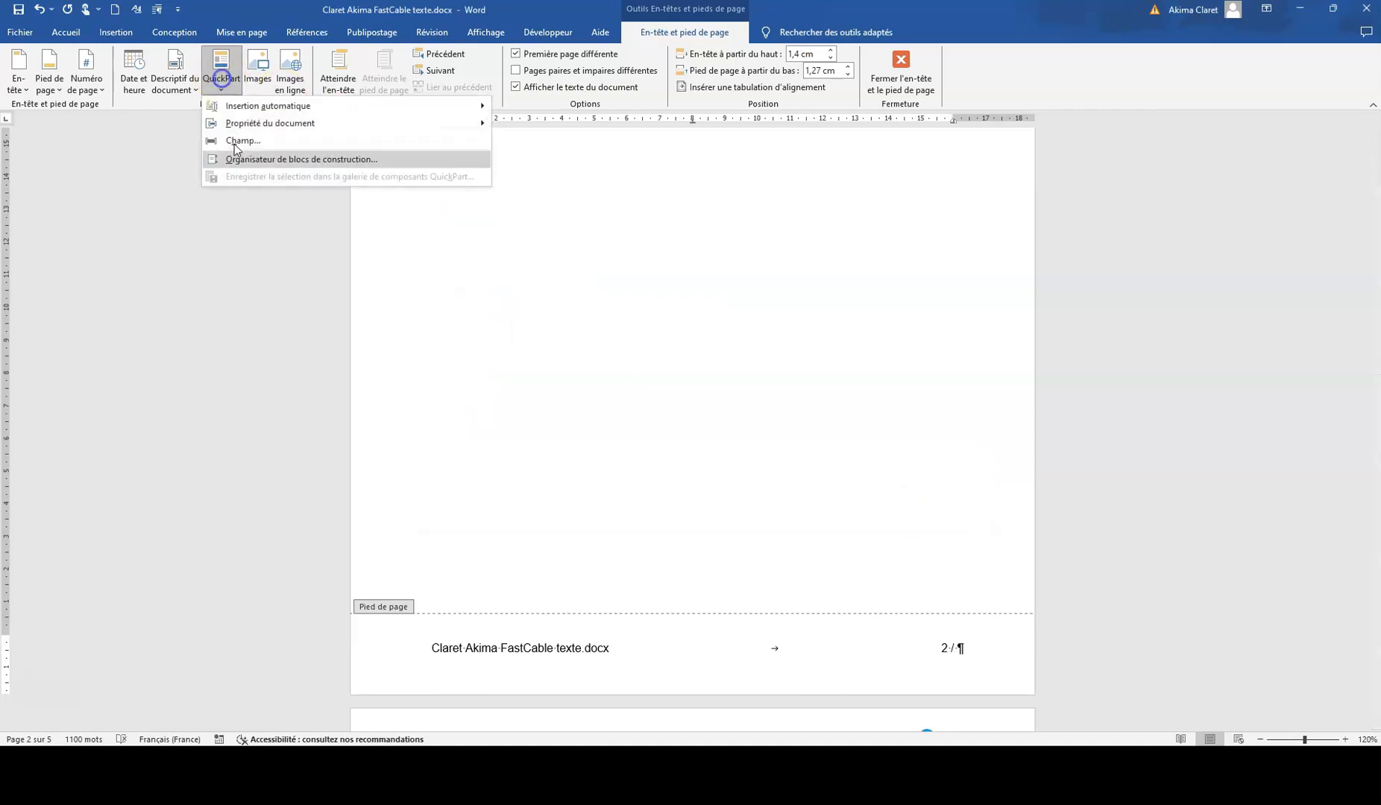
pyautogui.click(245, 142)
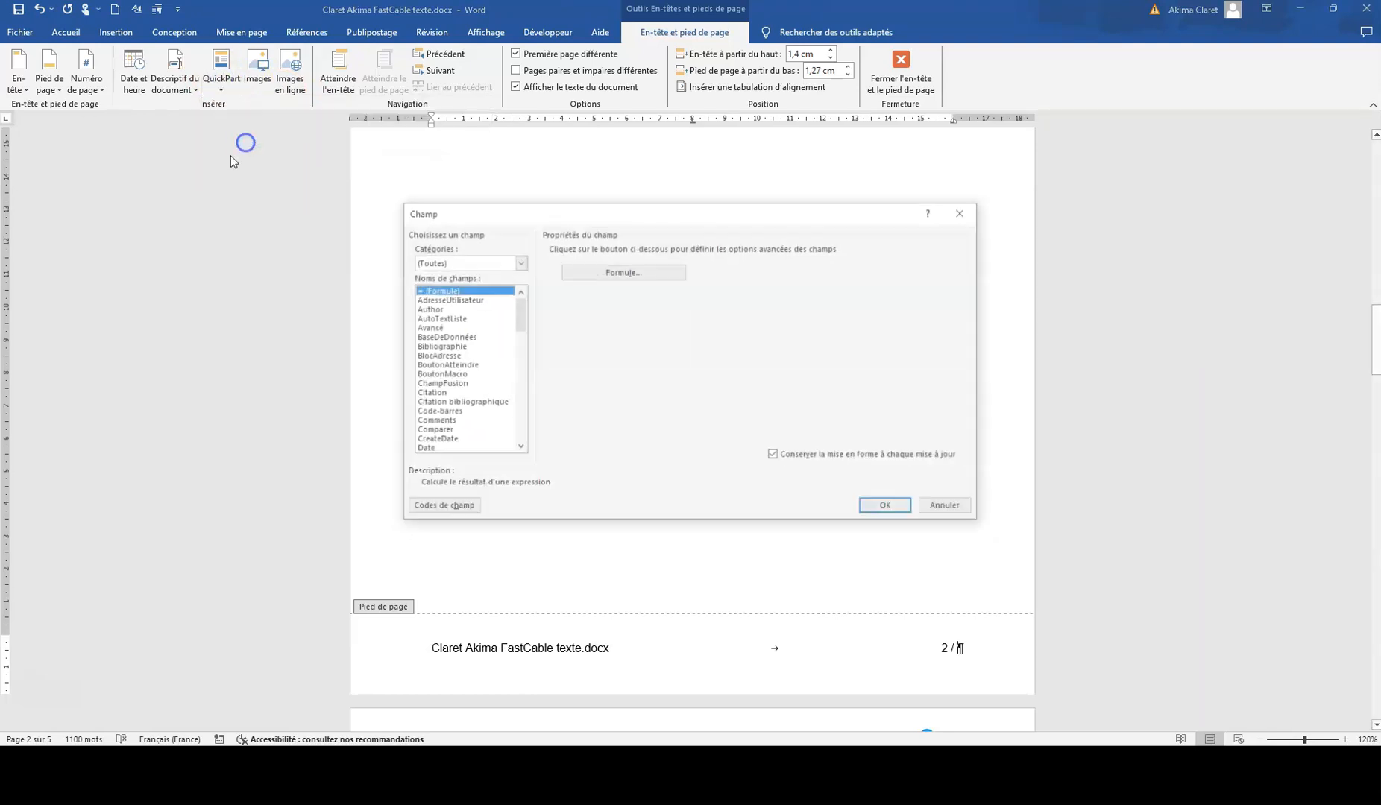
pyautogui.press('Up')
pyautogui.press('Up')
pyautogui.press('Up')
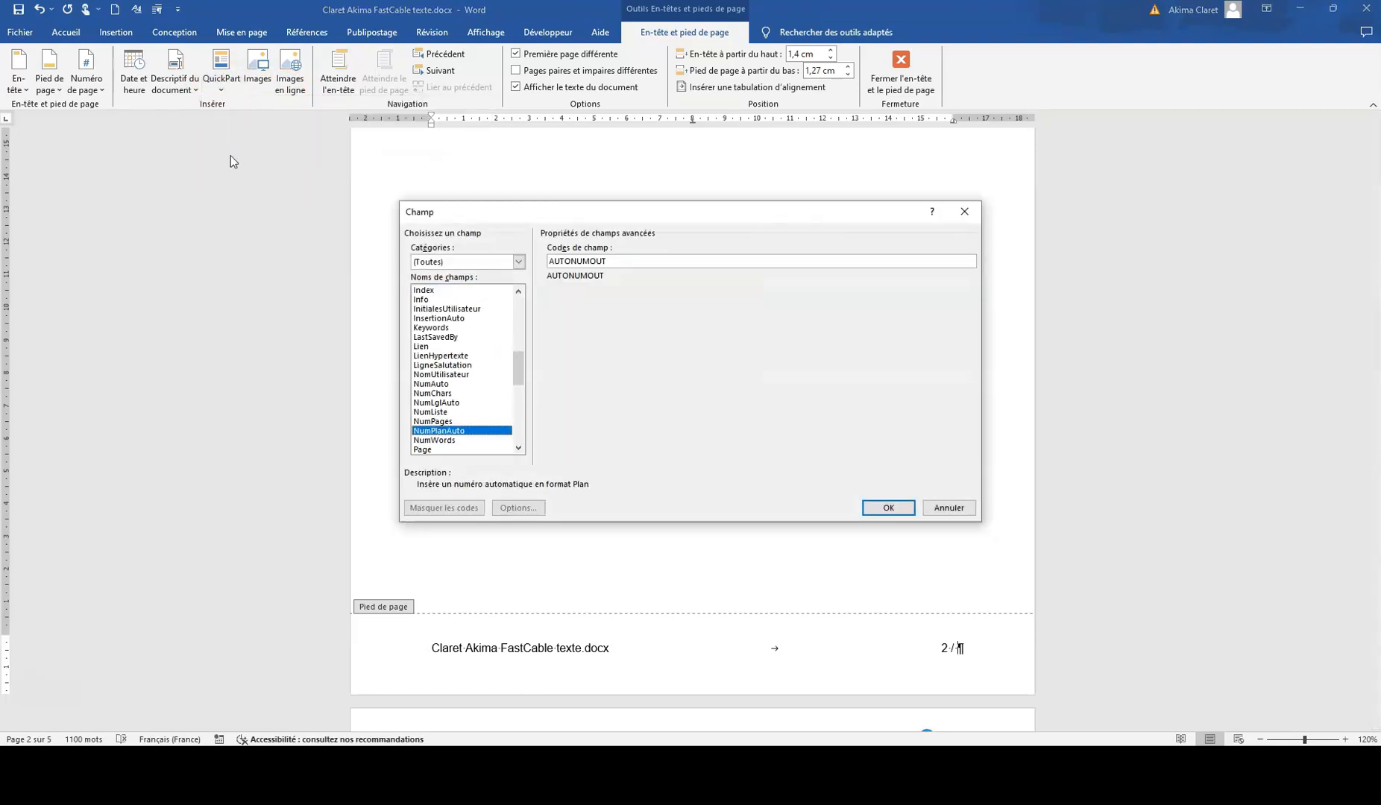
pyautogui.press('Return')
# Step: Put the word "Page" before the page number in the footer and leave header and footer editing
pyautogui.click(927, 650)
pyautogui.write('Page')
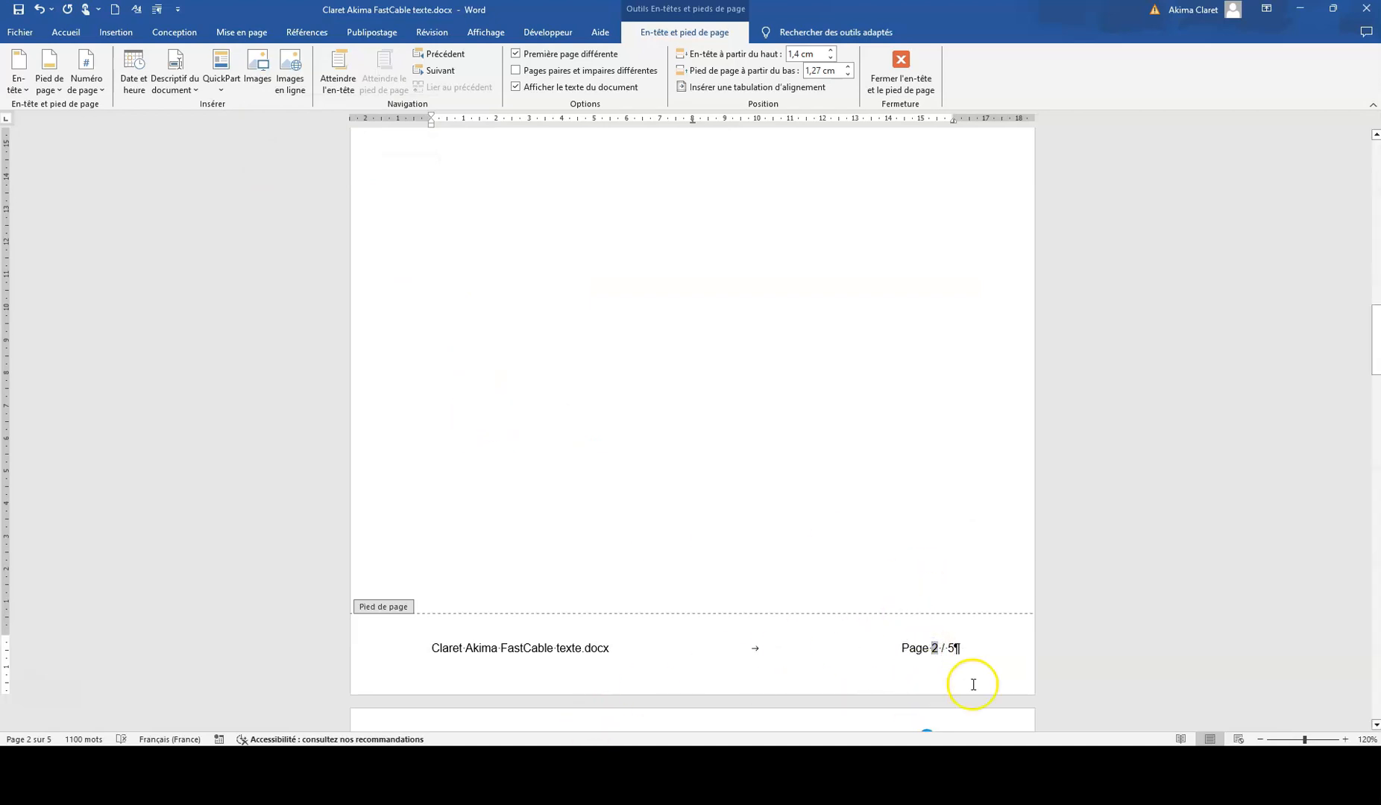
pyautogui.scroll(-1, 834, 595)
pyautogui.scroll(3, 853, 549)
pyautogui.click(884, 80)
# Step: Convert the four lines starting with "Dirigeants de l'entreprise" into a two-column table, separating the text at tabs
pyautogui.scroll(-8, 739, 610)
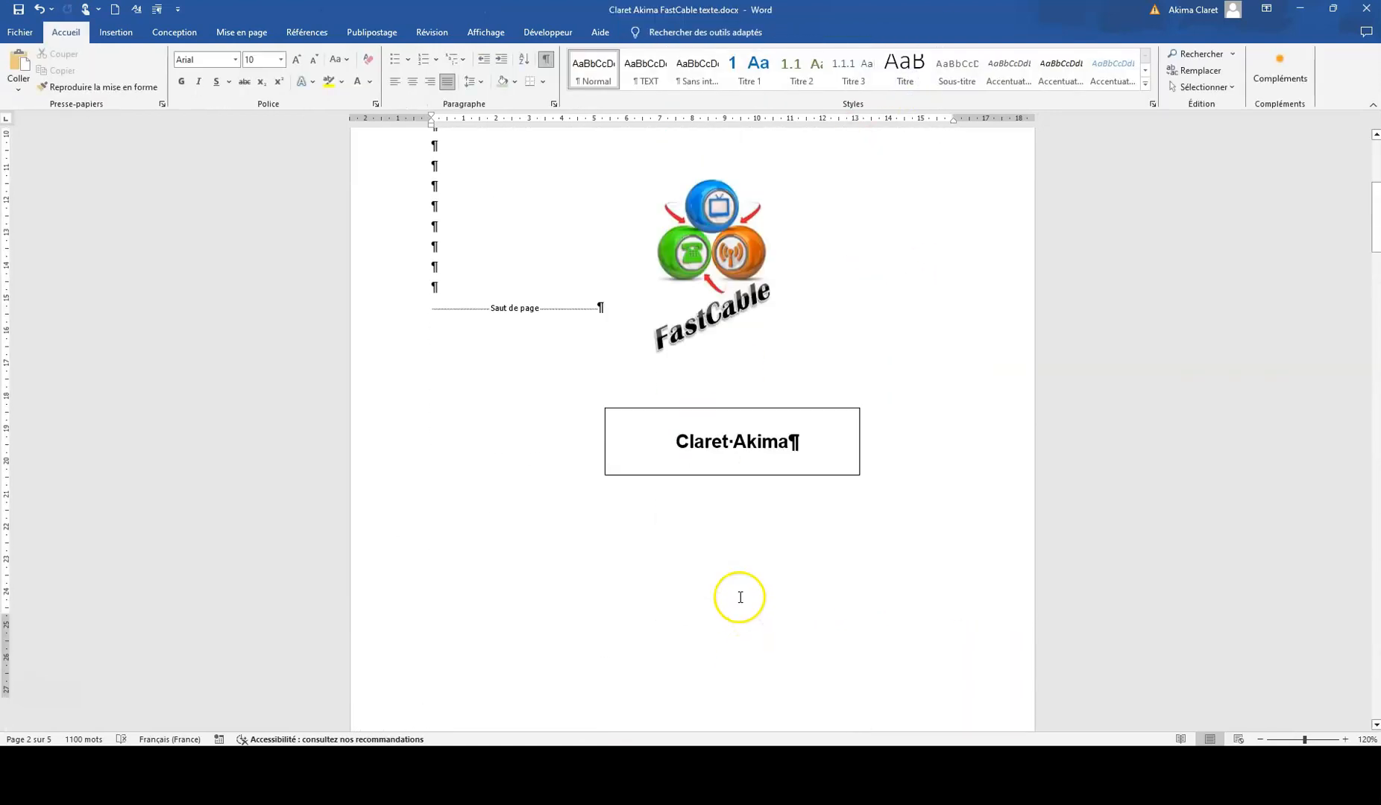
pyautogui.scroll(-15, 735, 601)
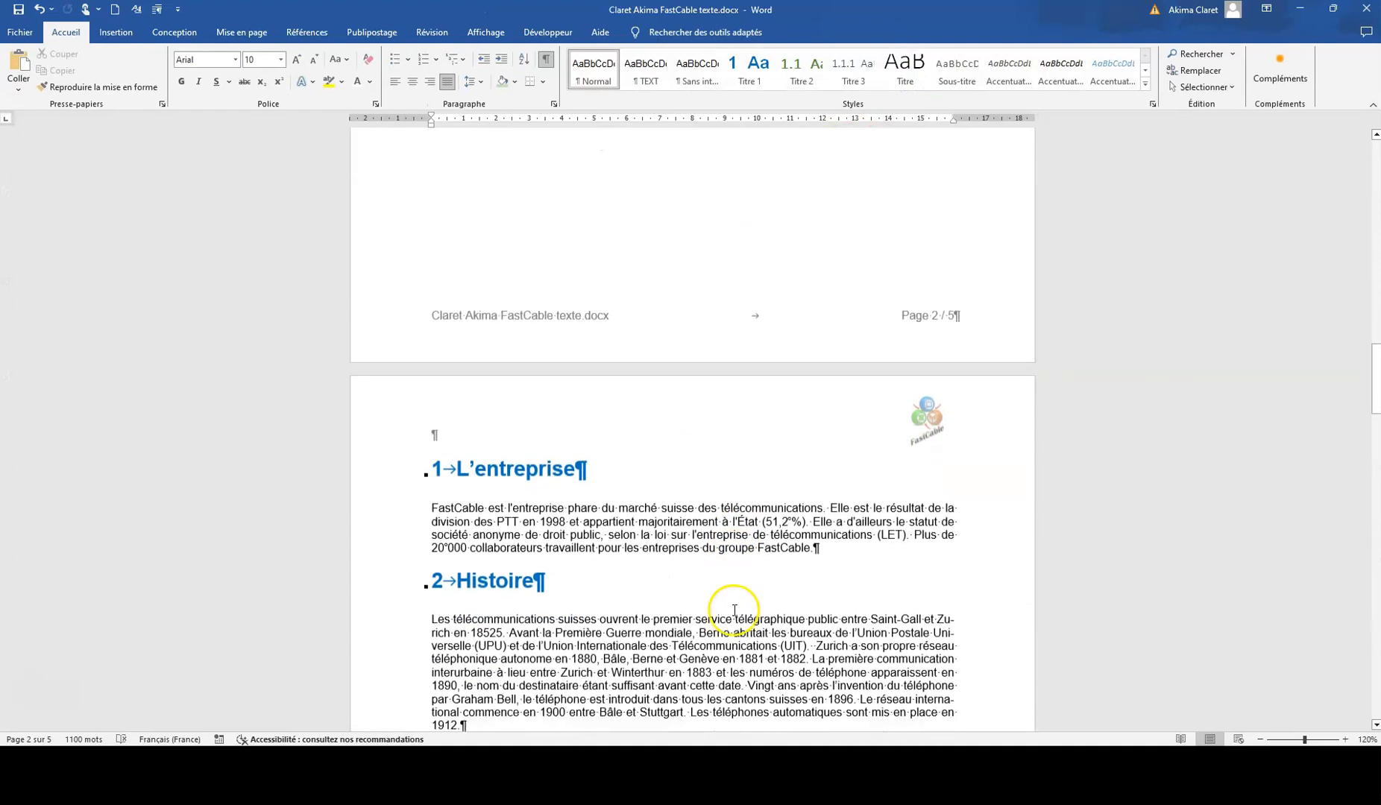
pyautogui.scroll(-10, 733, 610)
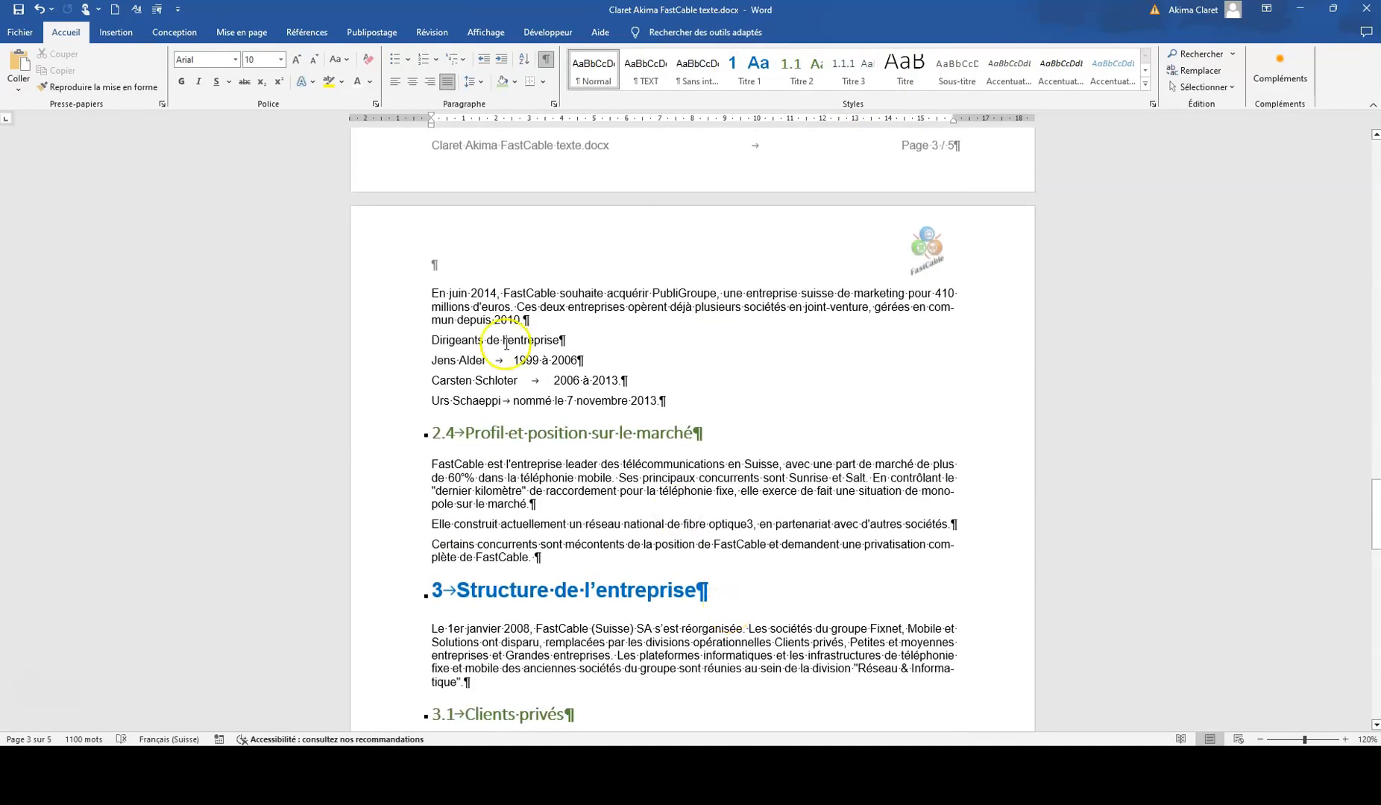
pyautogui.moveTo(415, 341); pyautogui.dragTo(415, 398)
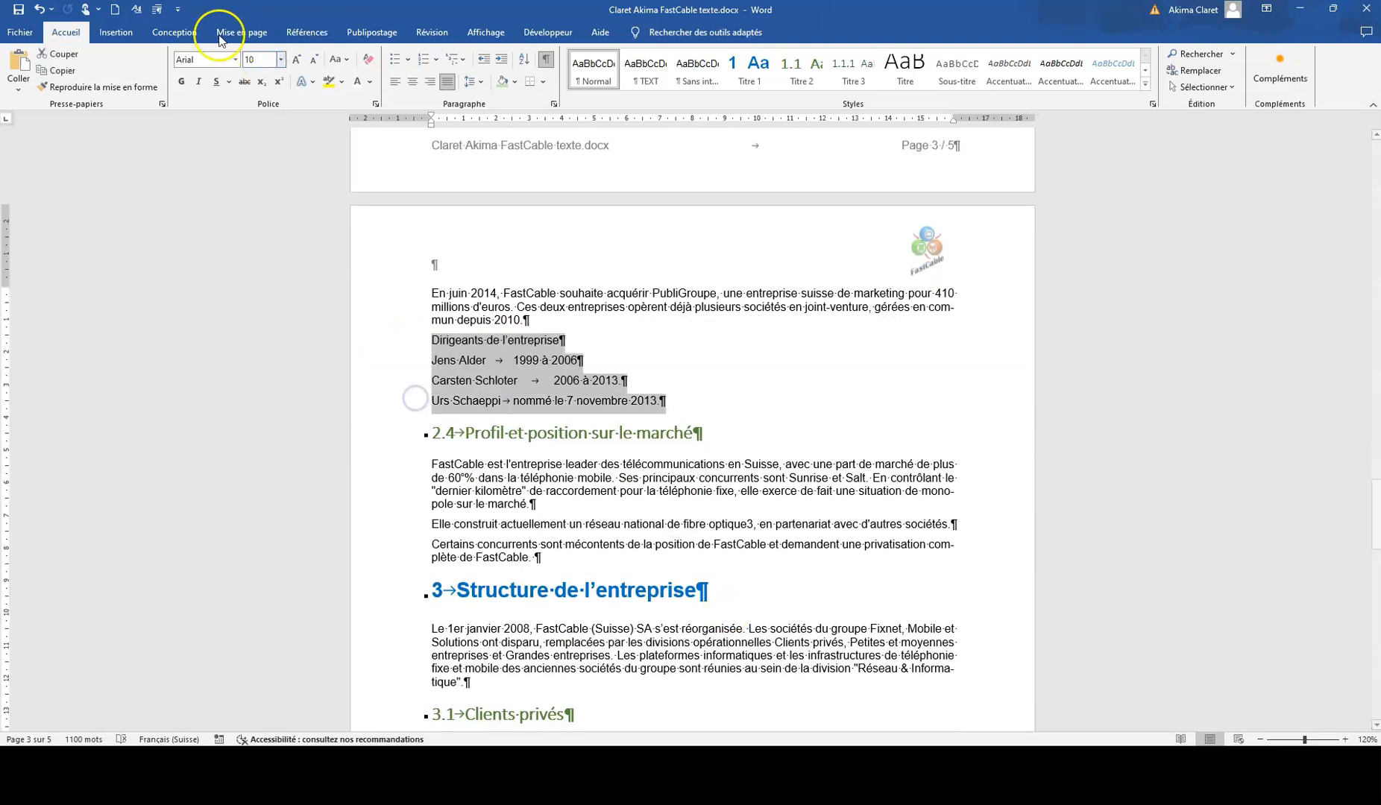
pyautogui.click(111, 34)
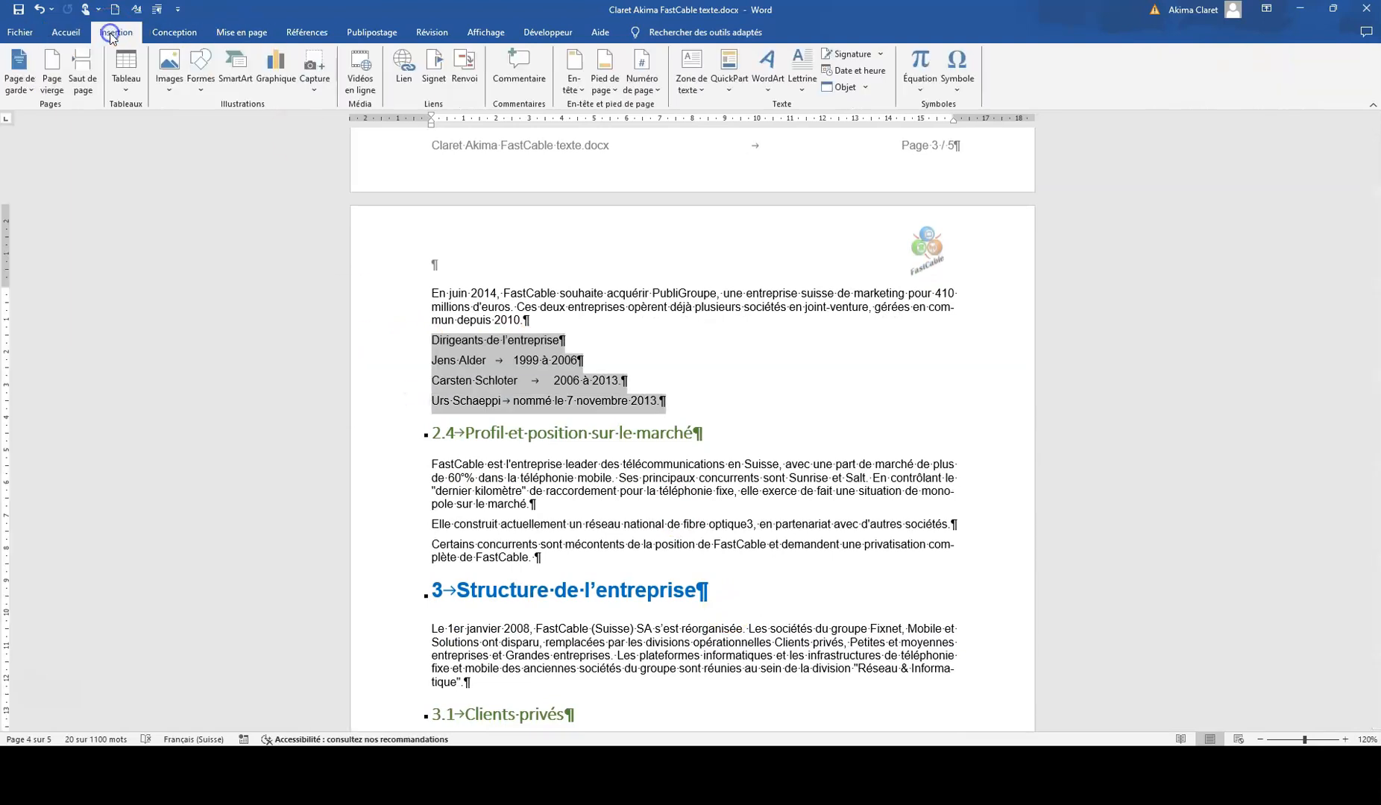
pyautogui.click(125, 81)
pyautogui.click(165, 269)
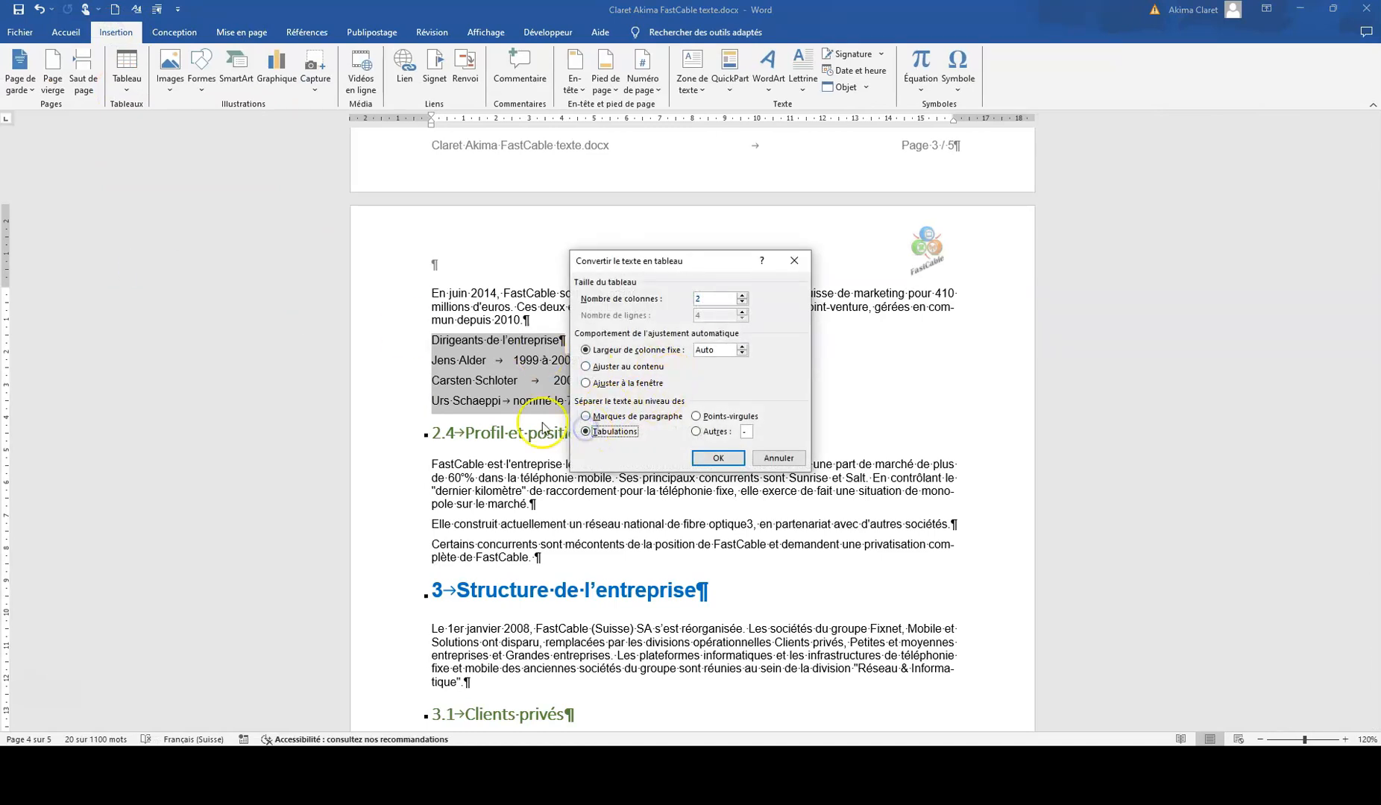
pyautogui.click(718, 457)
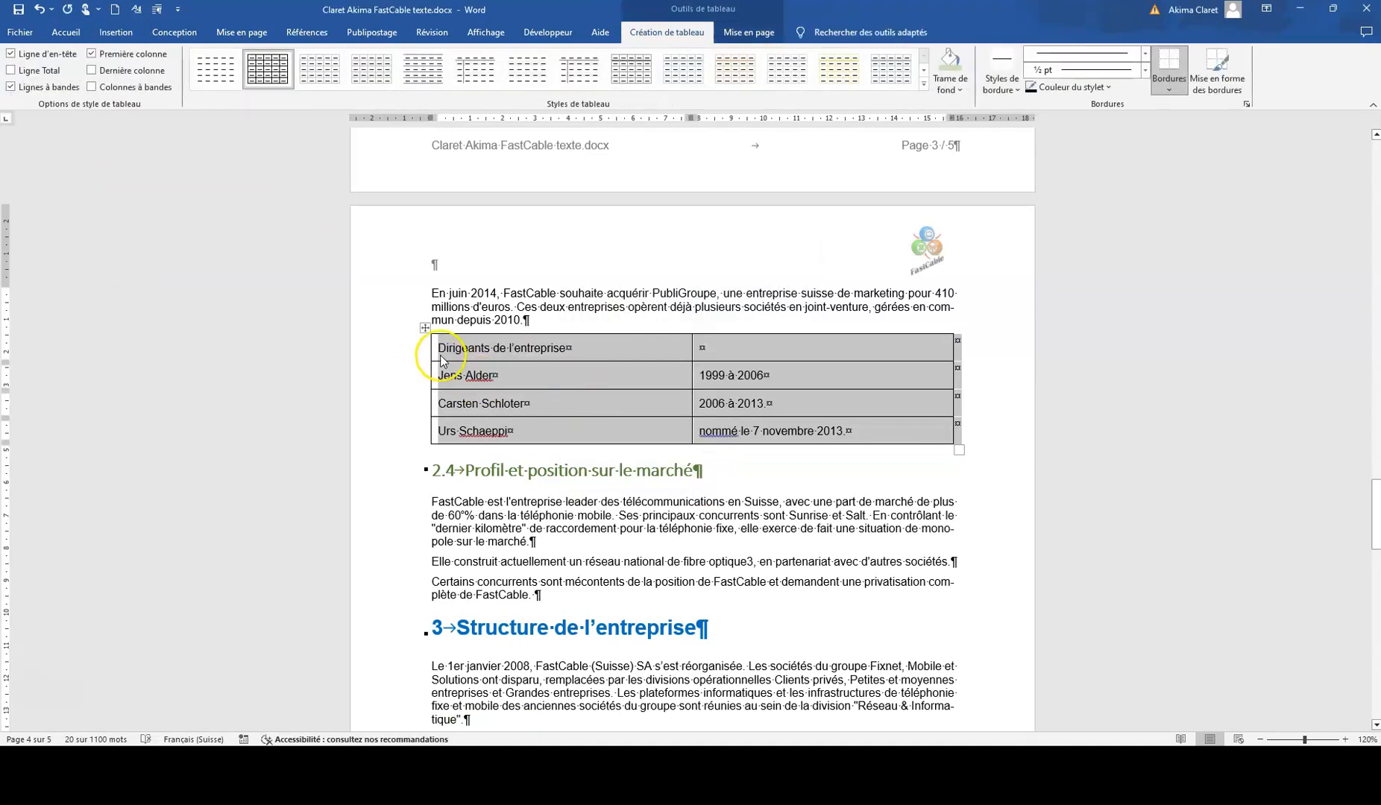
# Step: Shade the table's "Dirigeants de l'entreprise" row light green and make its text bold
pyautogui.click(418, 350)
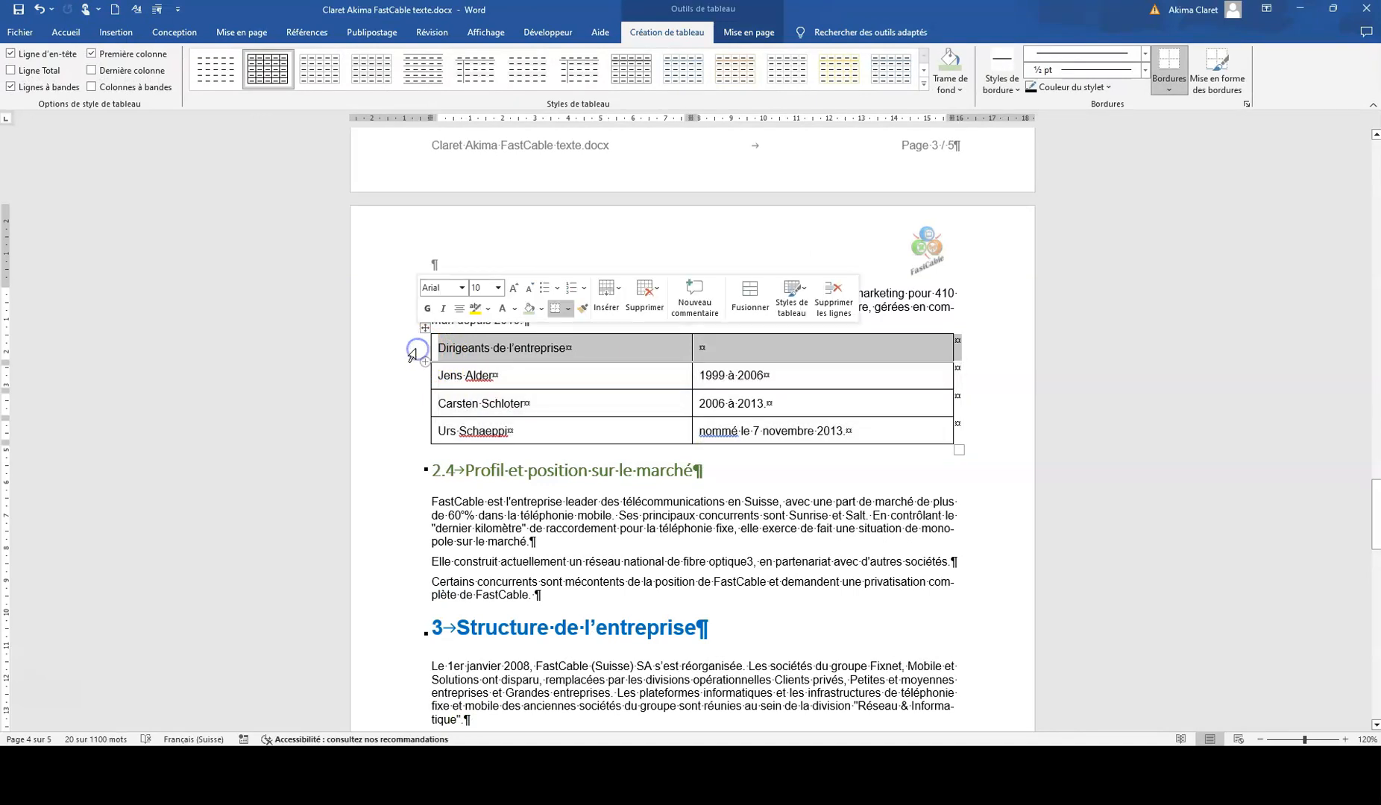
pyautogui.click(67, 32)
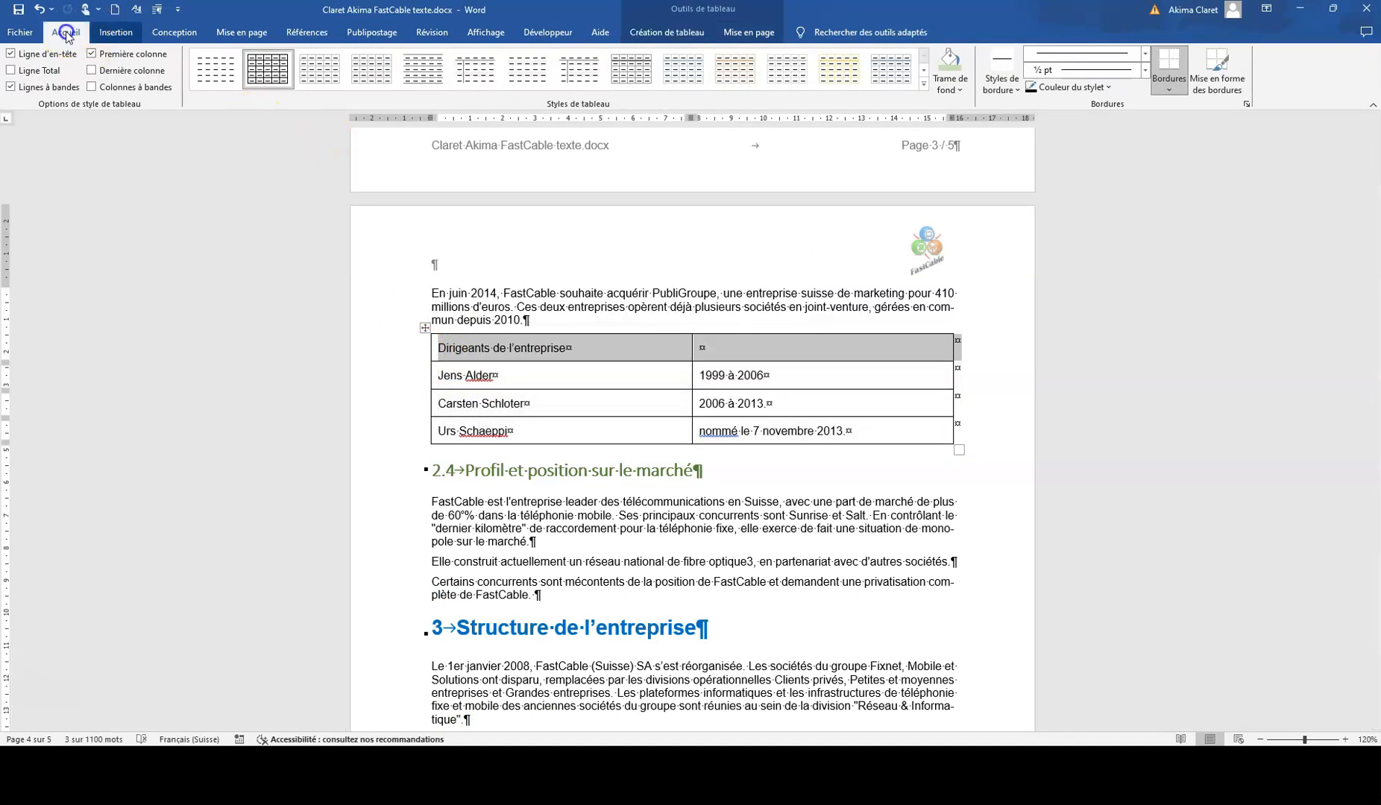
pyautogui.click(514, 83)
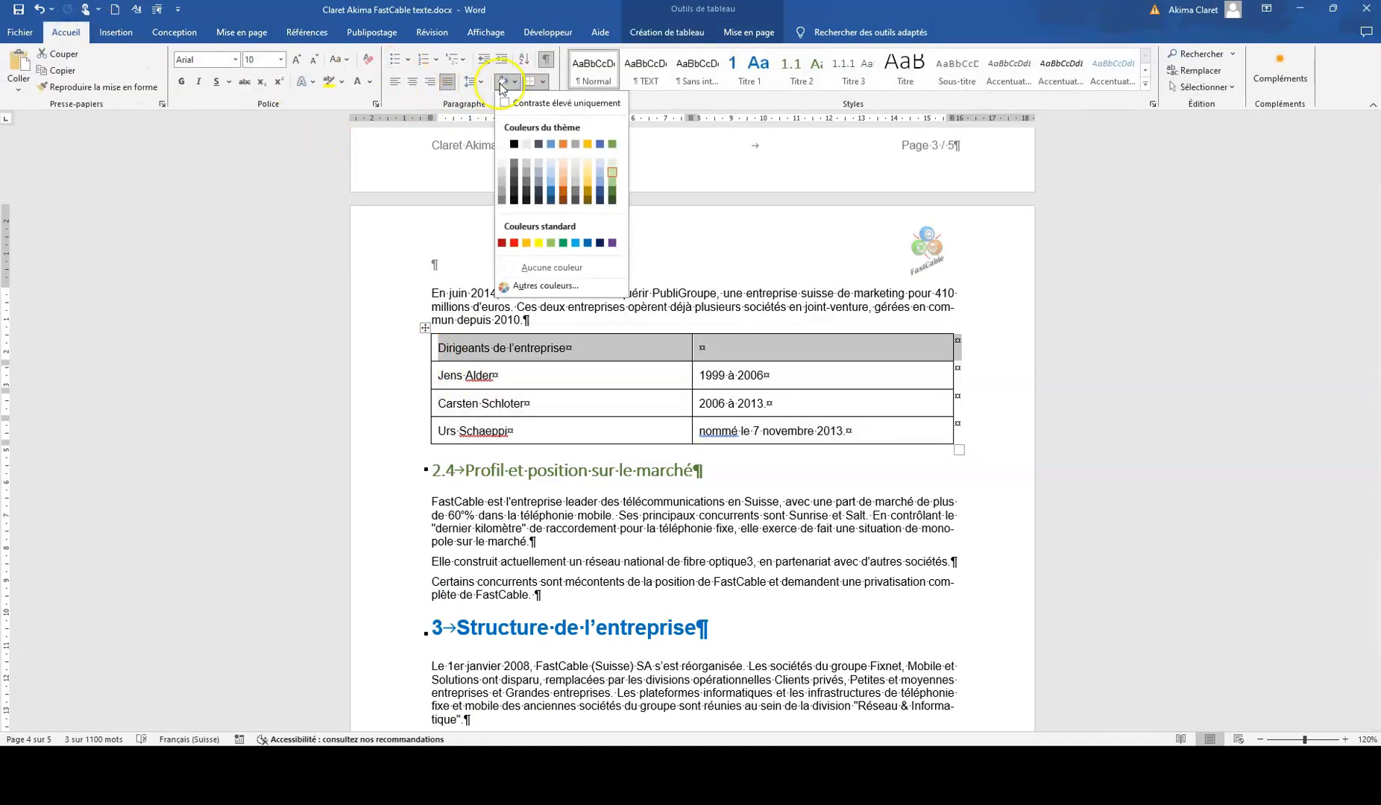
pyautogui.click(500, 86)
pyautogui.click(181, 81)
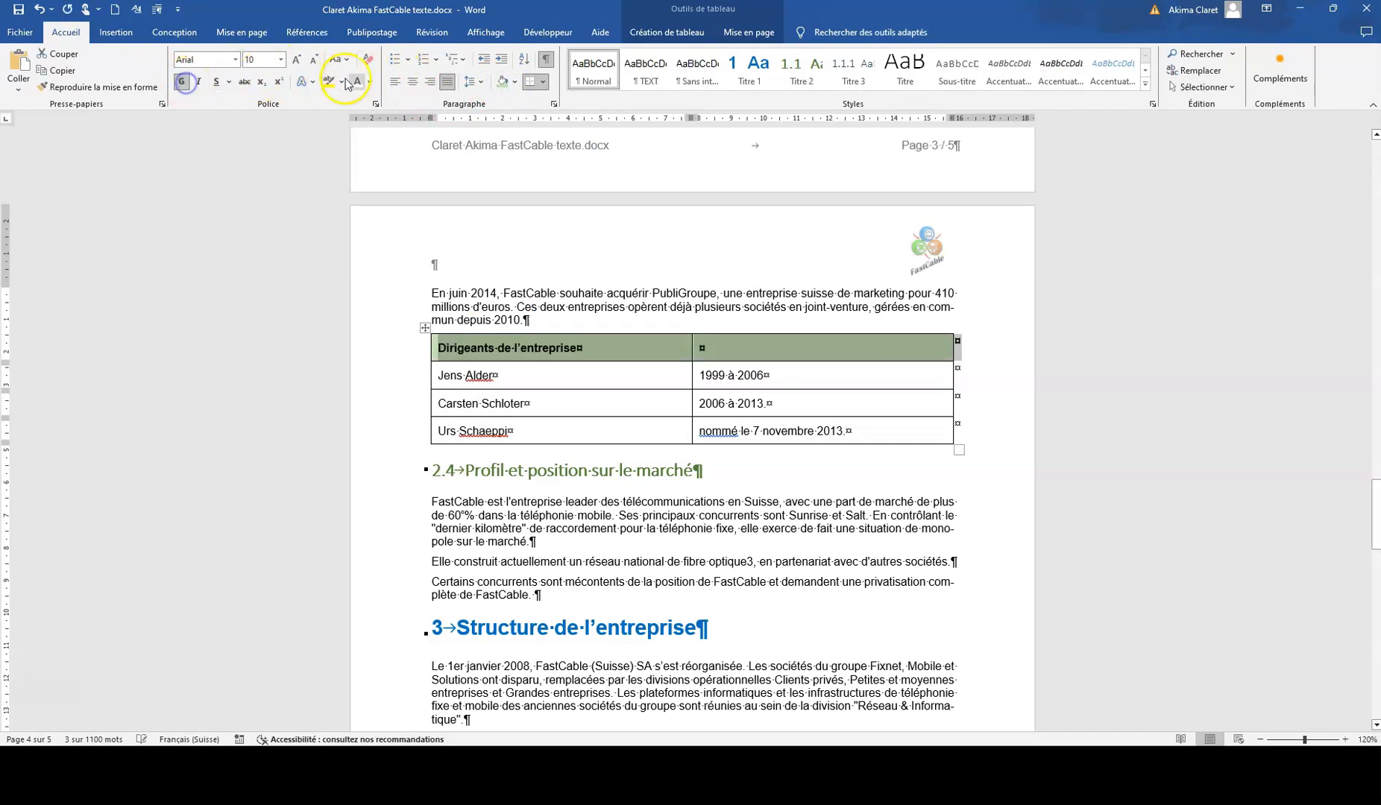
# Step: Merge the two cells of the table's first row and centre the heading "Dirigeants de l'entreprise"
pyautogui.click(679, 35)
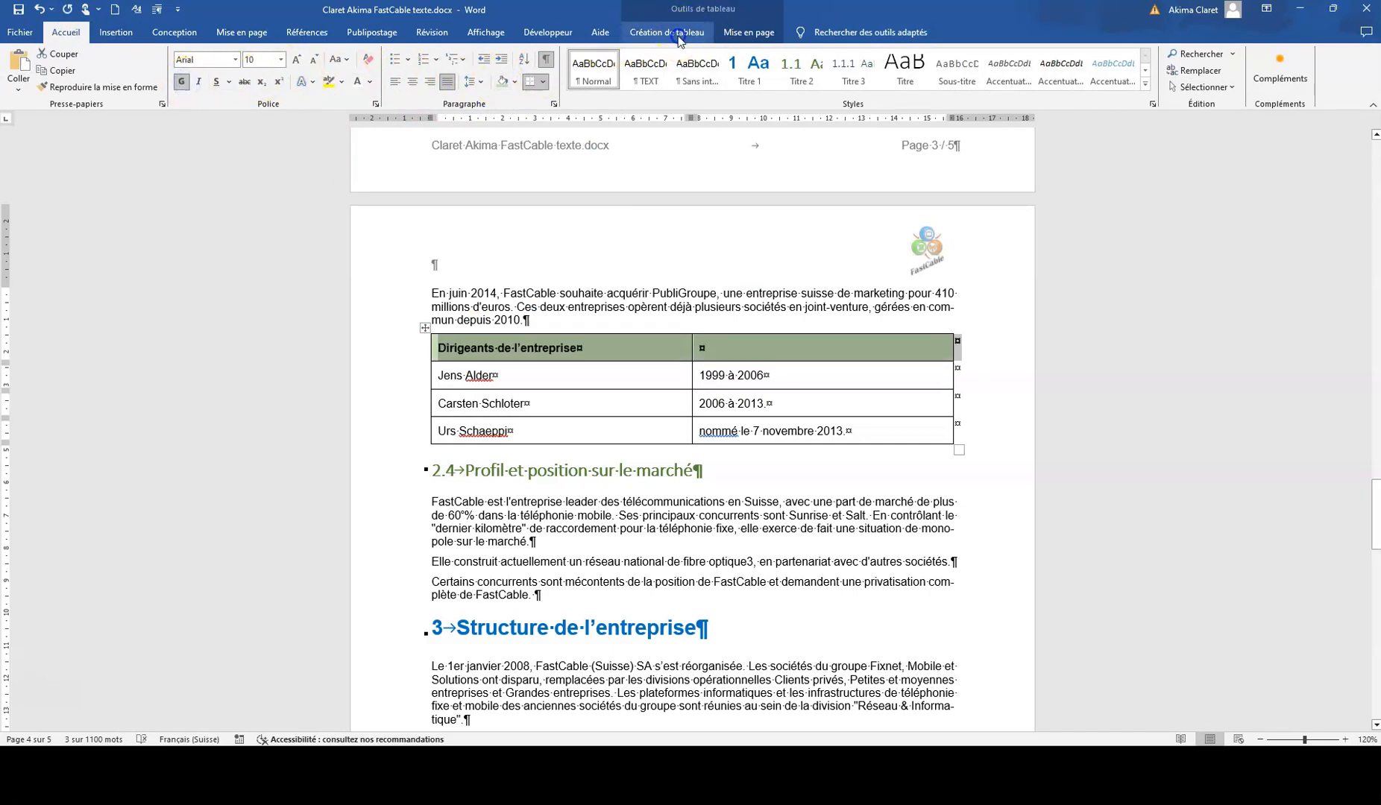
pyautogui.click(747, 32)
pyautogui.click(472, 67)
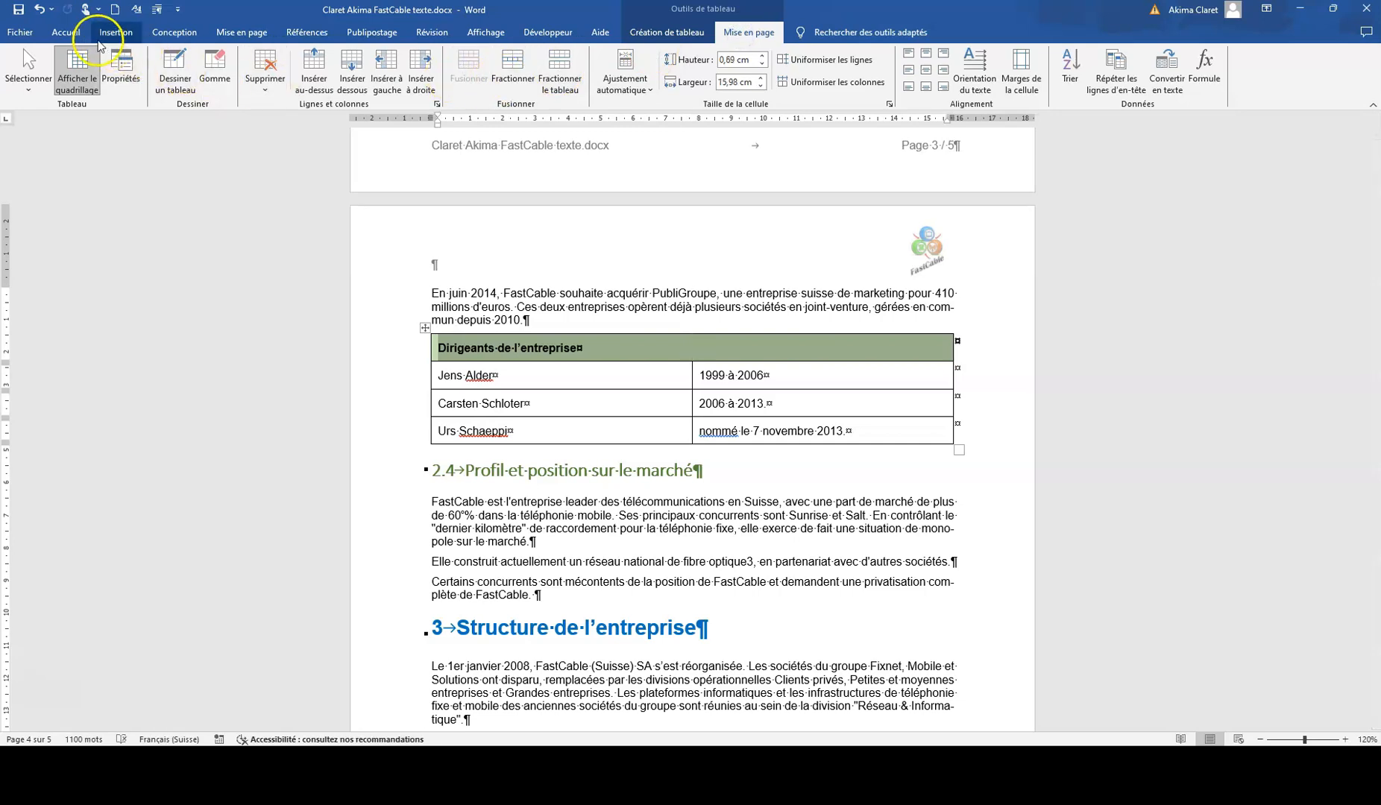
pyautogui.click(66, 32)
pyautogui.click(411, 82)
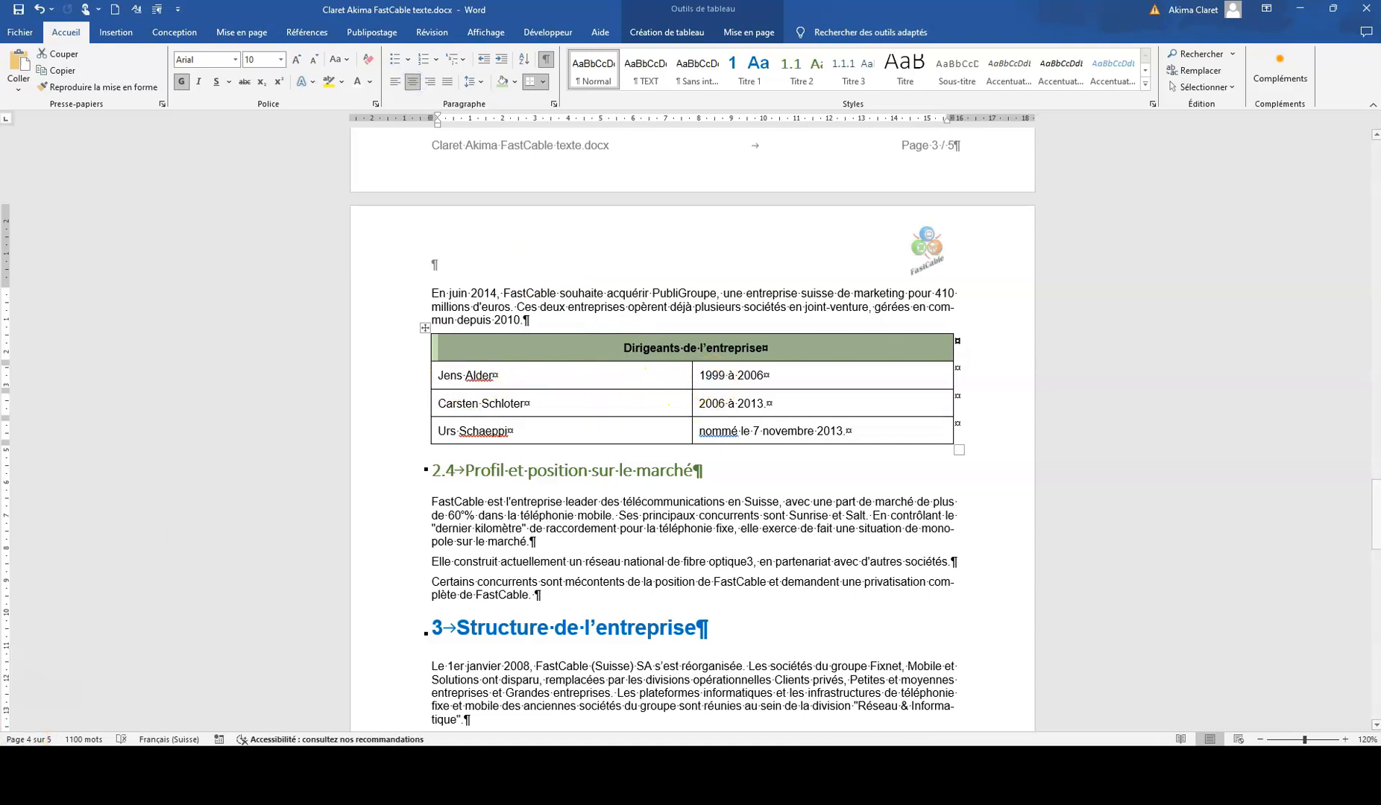
pyautogui.click(425, 329)
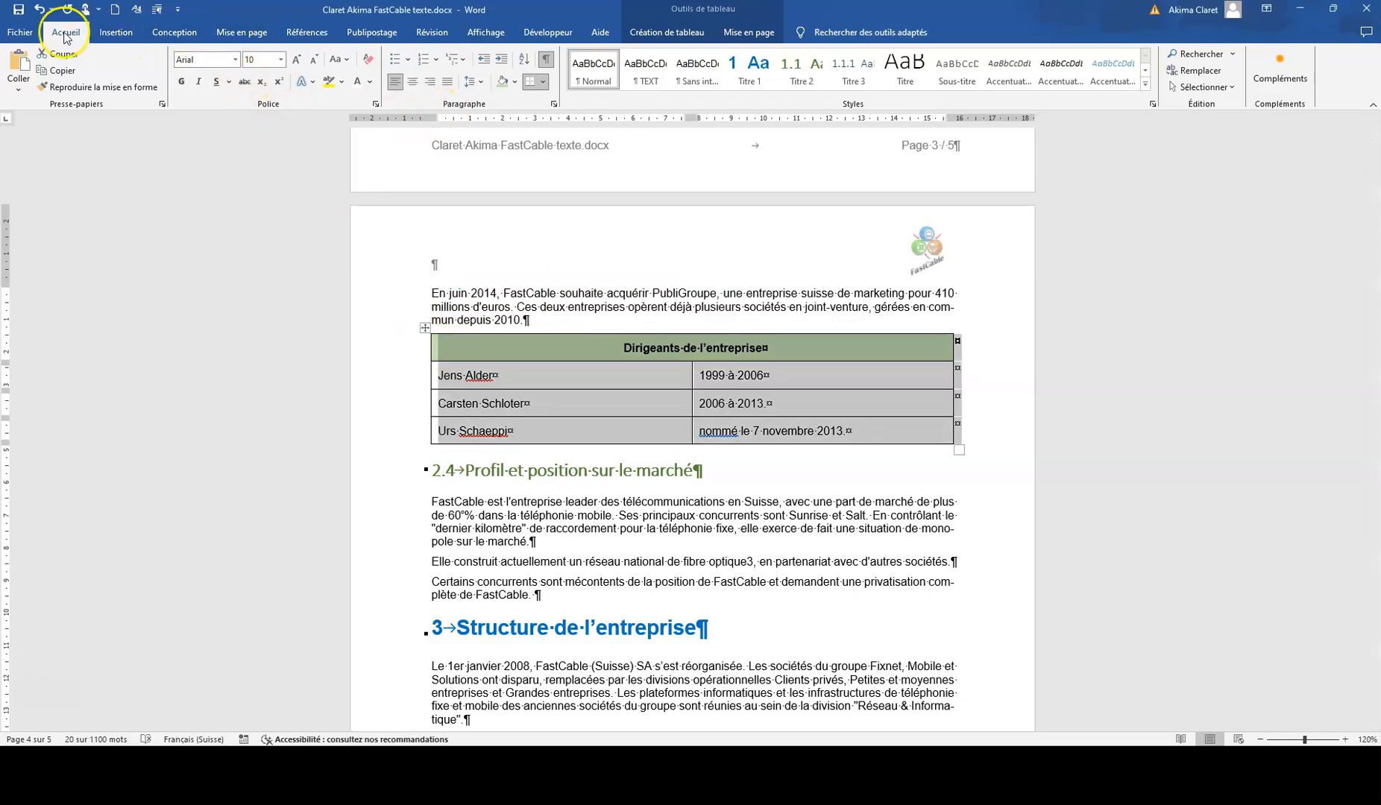
pyautogui.click(544, 82)
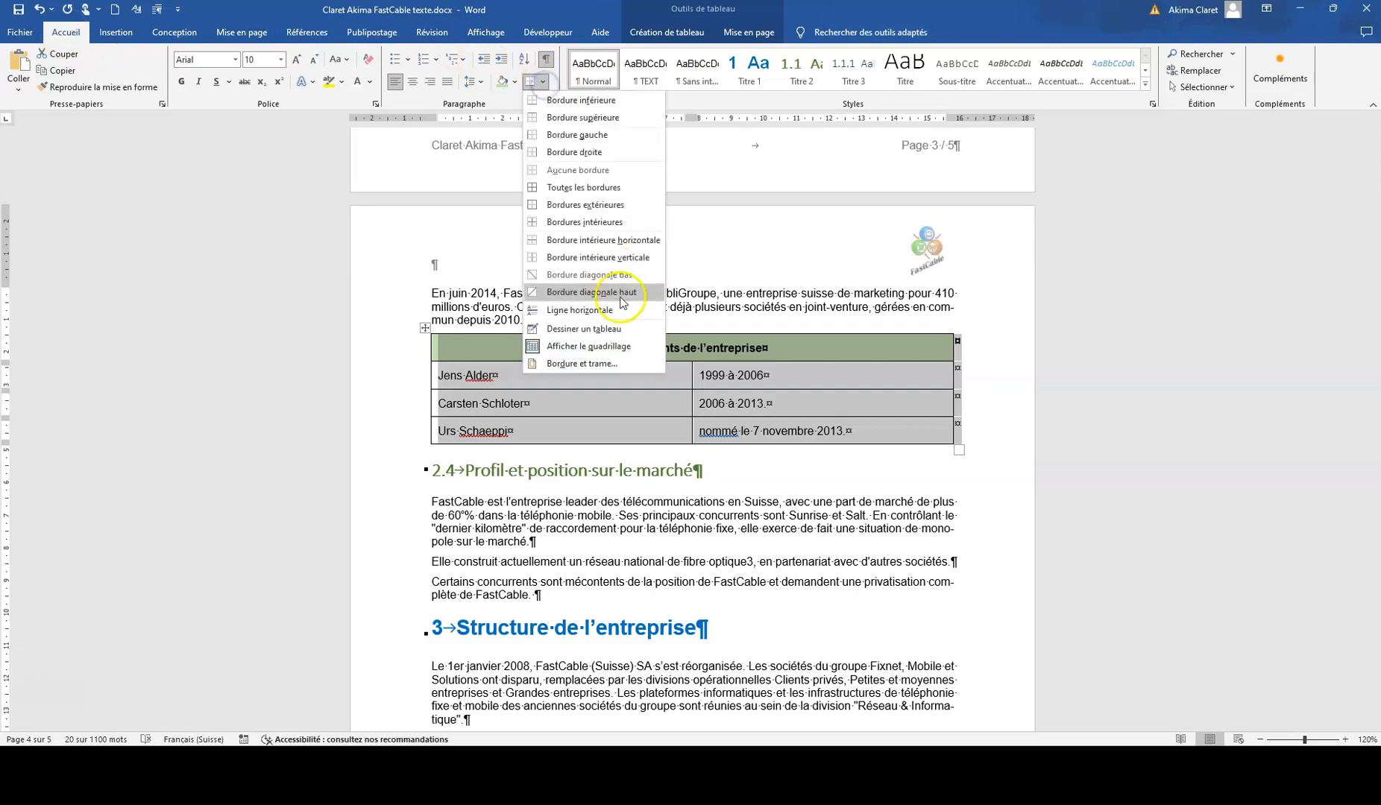
pyautogui.click(598, 365)
pyautogui.click(33, 445)
pyautogui.click(214, 470)
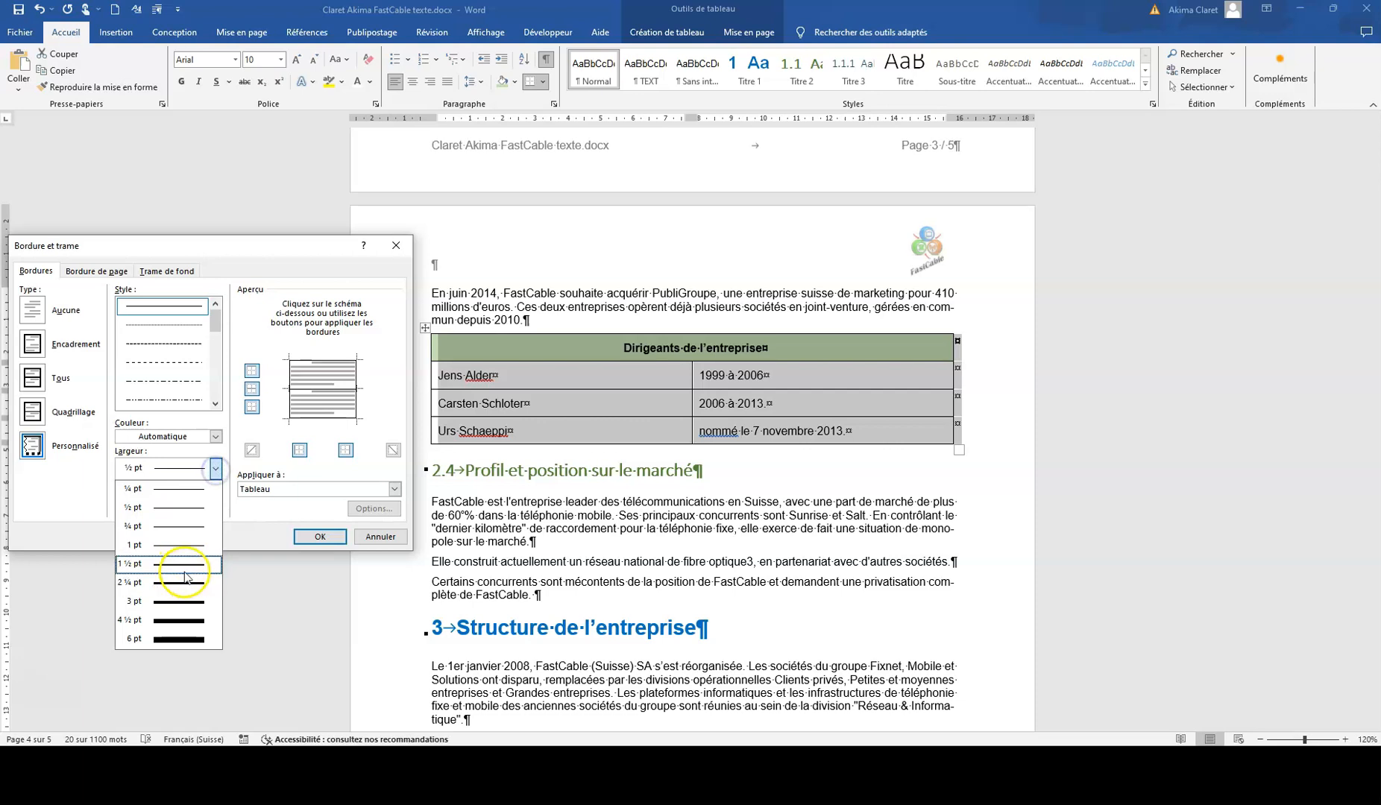
pyautogui.click(186, 580)
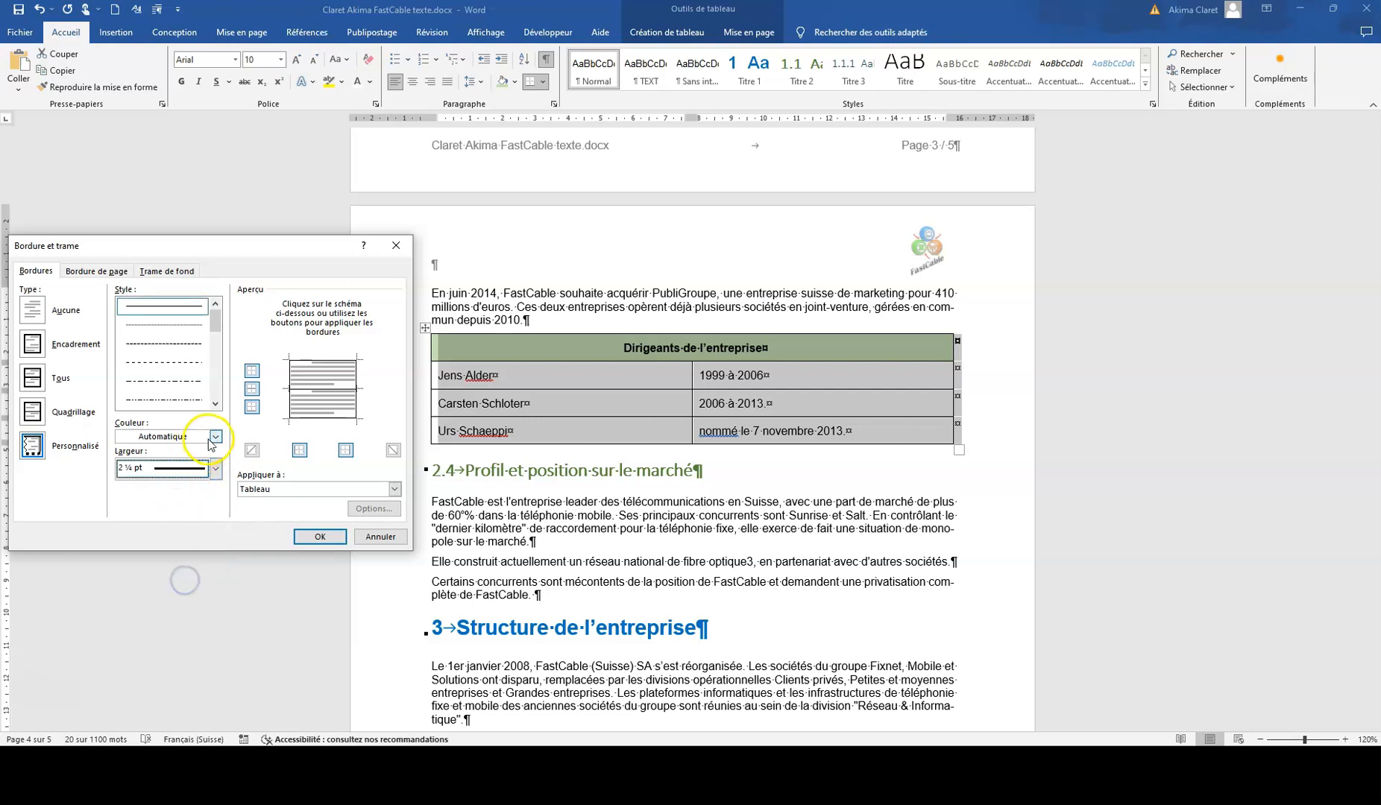
pyautogui.click(215, 436)
pyautogui.click(184, 566)
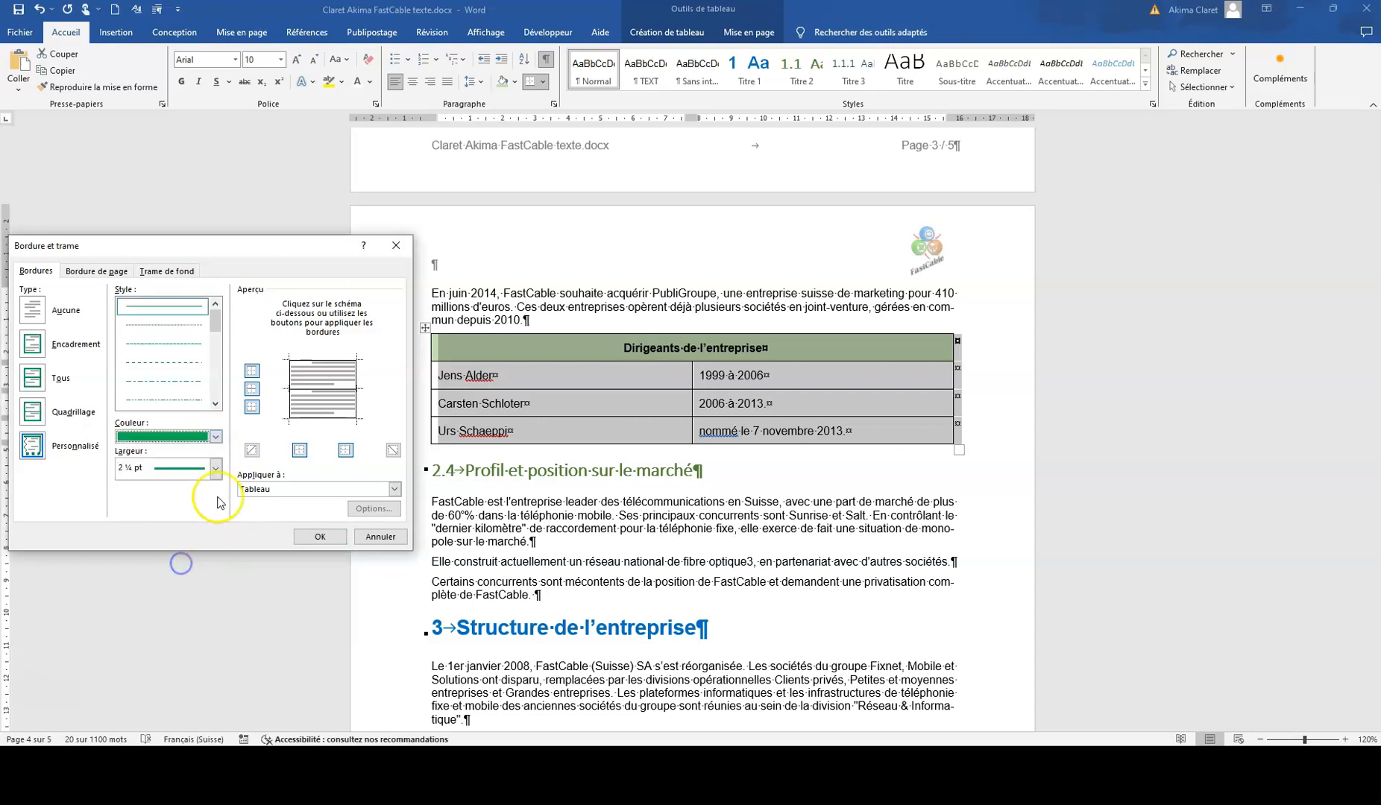
pyautogui.click(35, 345)
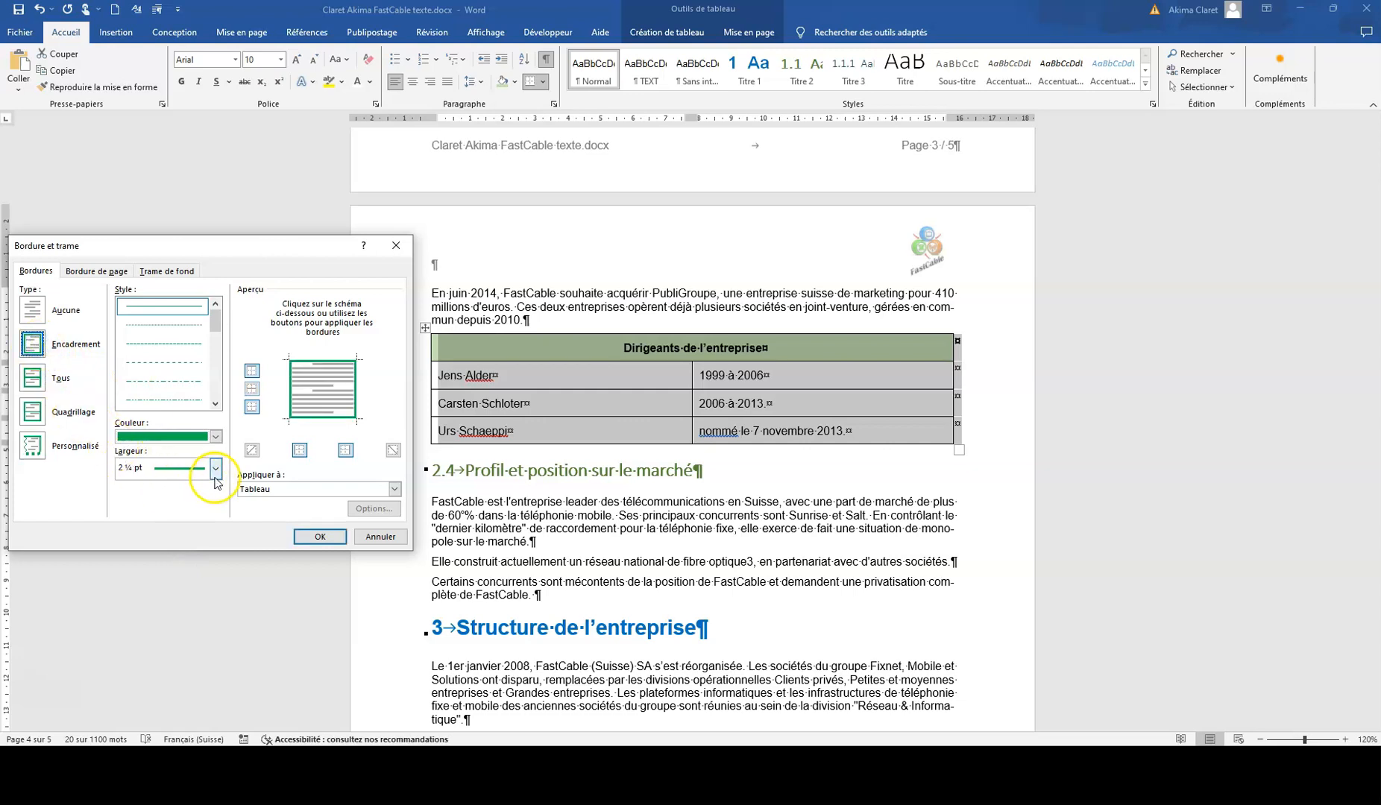
pyautogui.click(381, 536)
# Step: Apply a custom green 2 ¼ pt border to the four outer edges of the table, keeping the inner lines
pyautogui.click(543, 84)
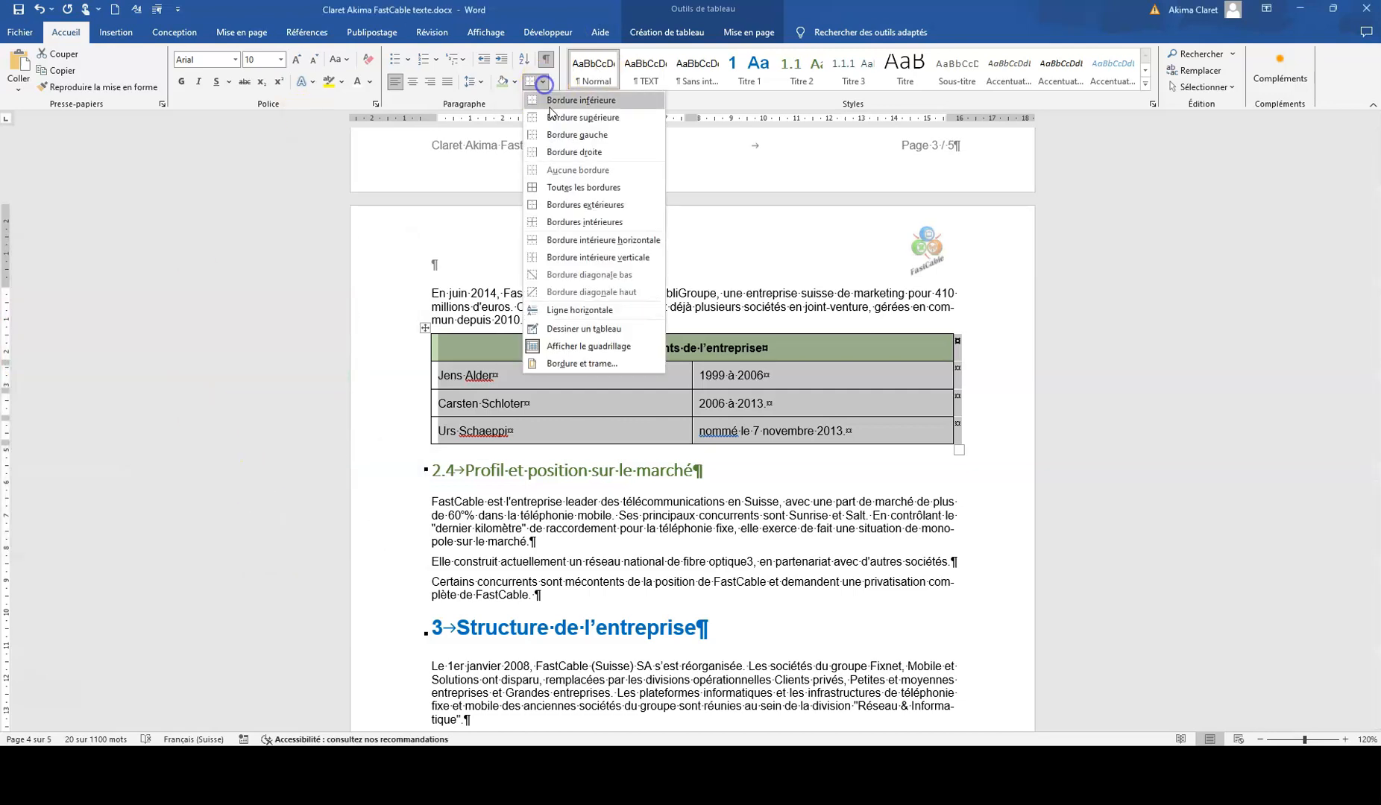
pyautogui.click(565, 363)
pyautogui.click(33, 446)
pyautogui.click(215, 468)
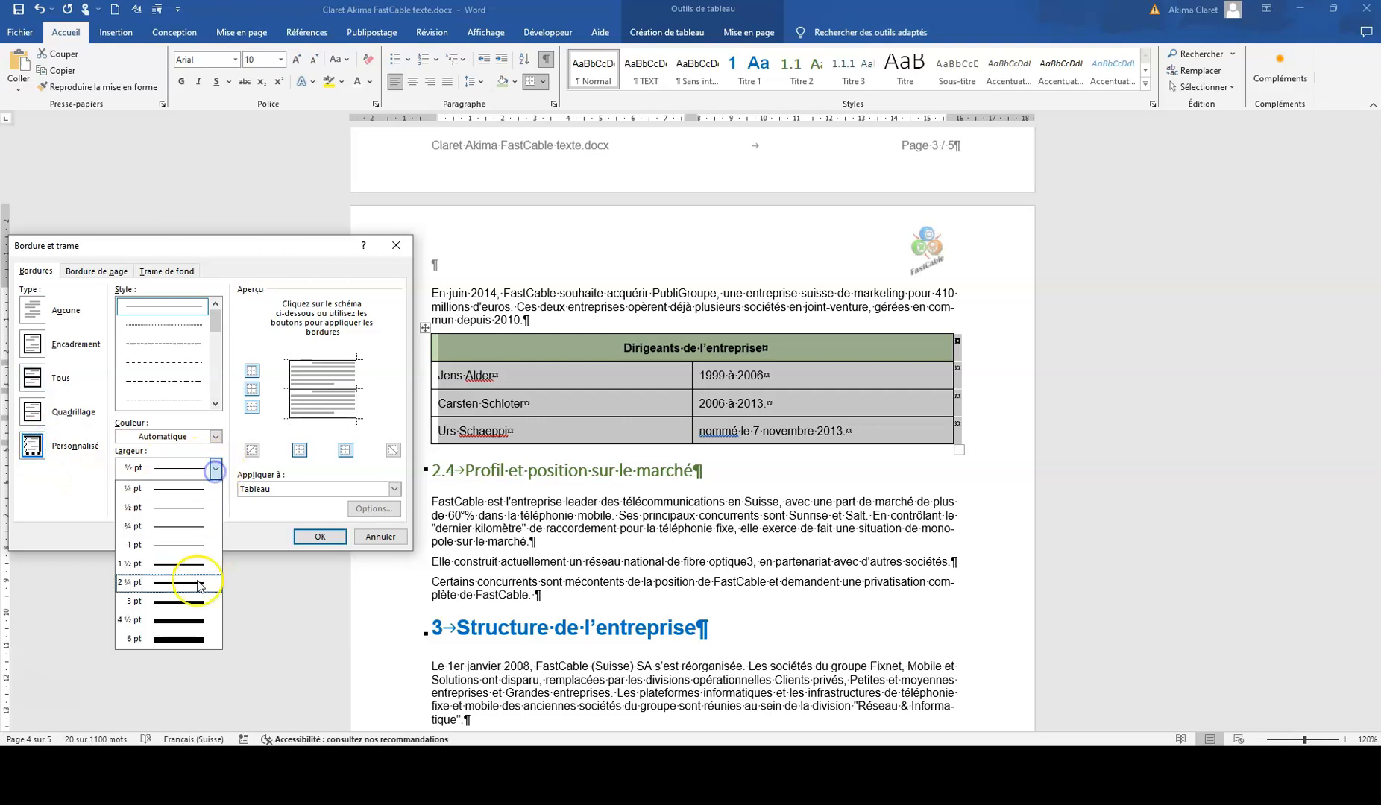
pyautogui.click(187, 583)
pyautogui.click(215, 437)
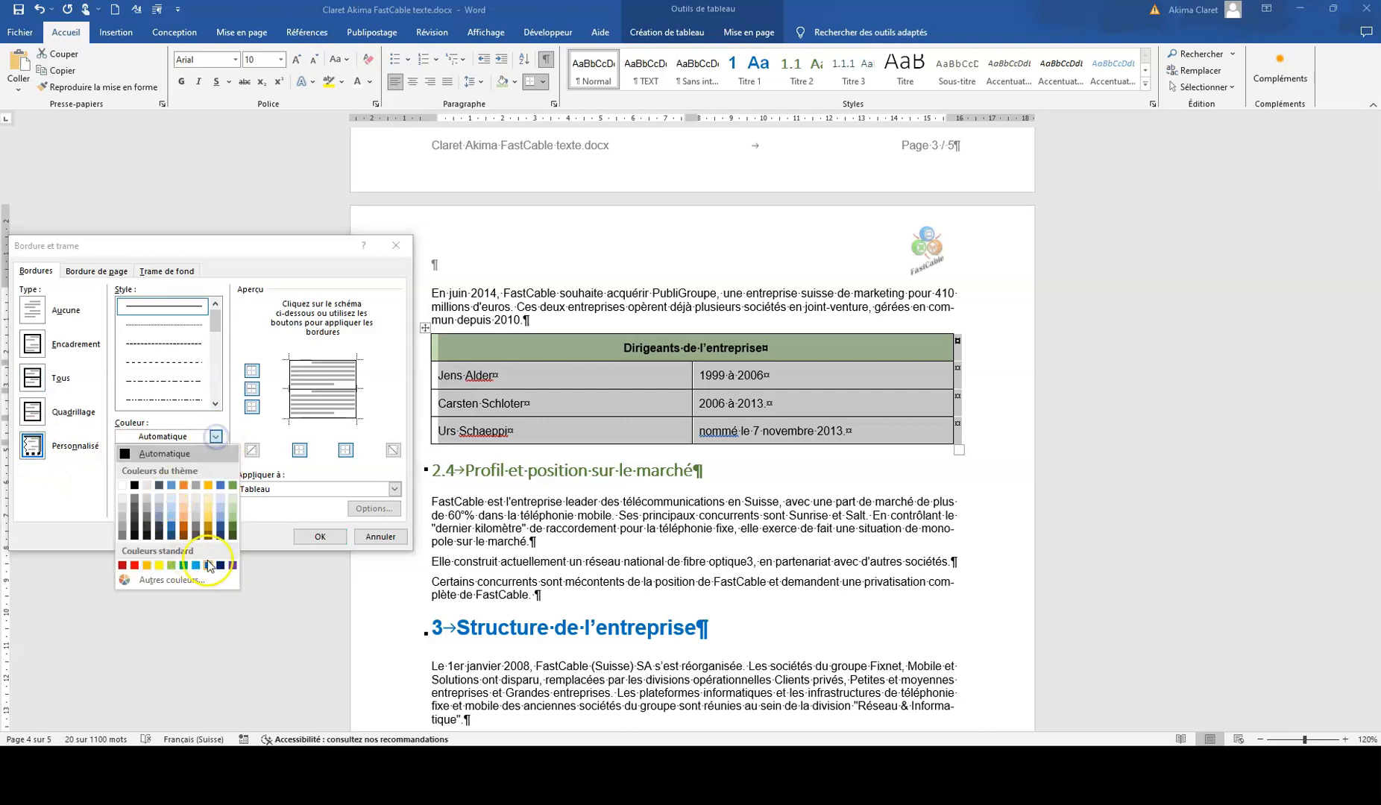
pyautogui.click(184, 566)
pyautogui.click(316, 363)
pyautogui.click(290, 393)
pyautogui.click(322, 416)
pyautogui.click(355, 405)
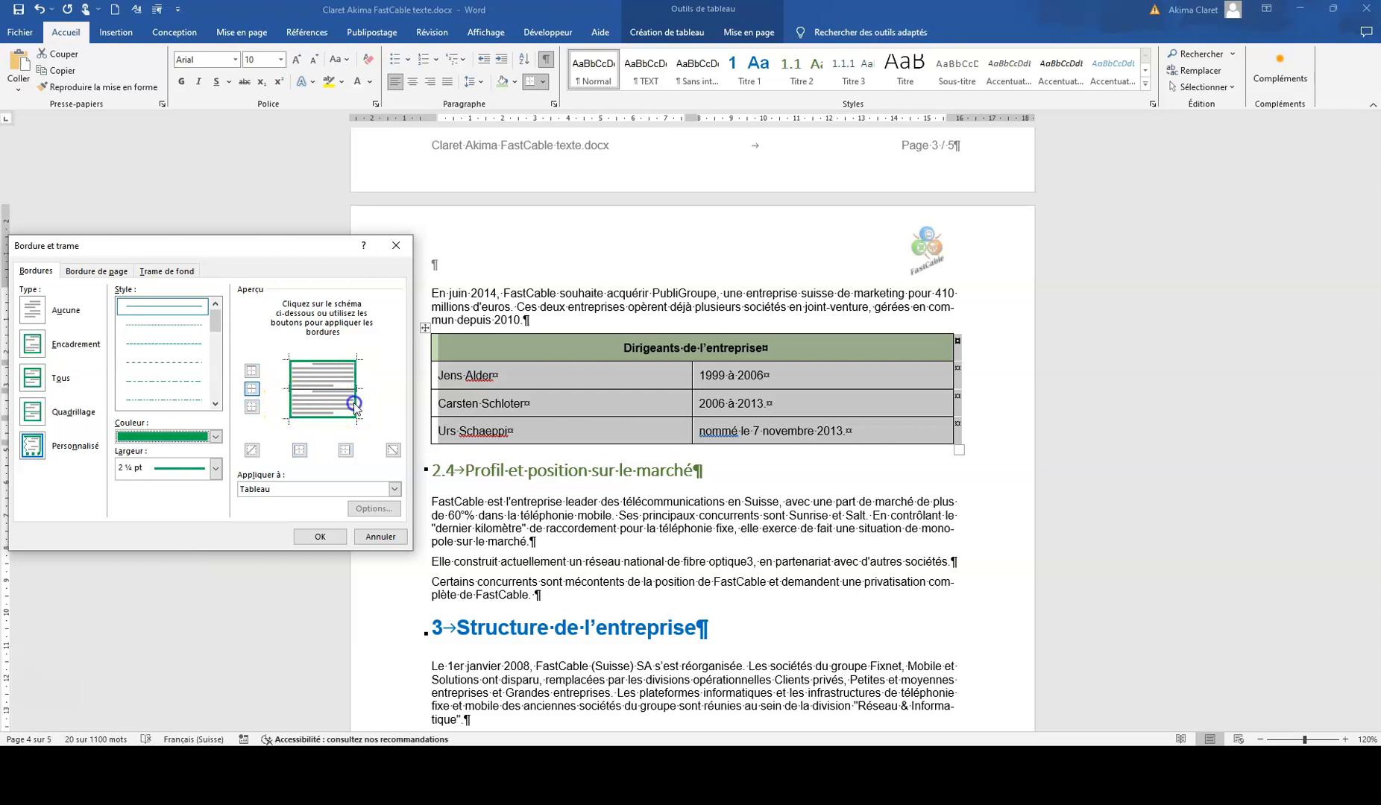
pyautogui.click(320, 536)
pyautogui.click(814, 403)
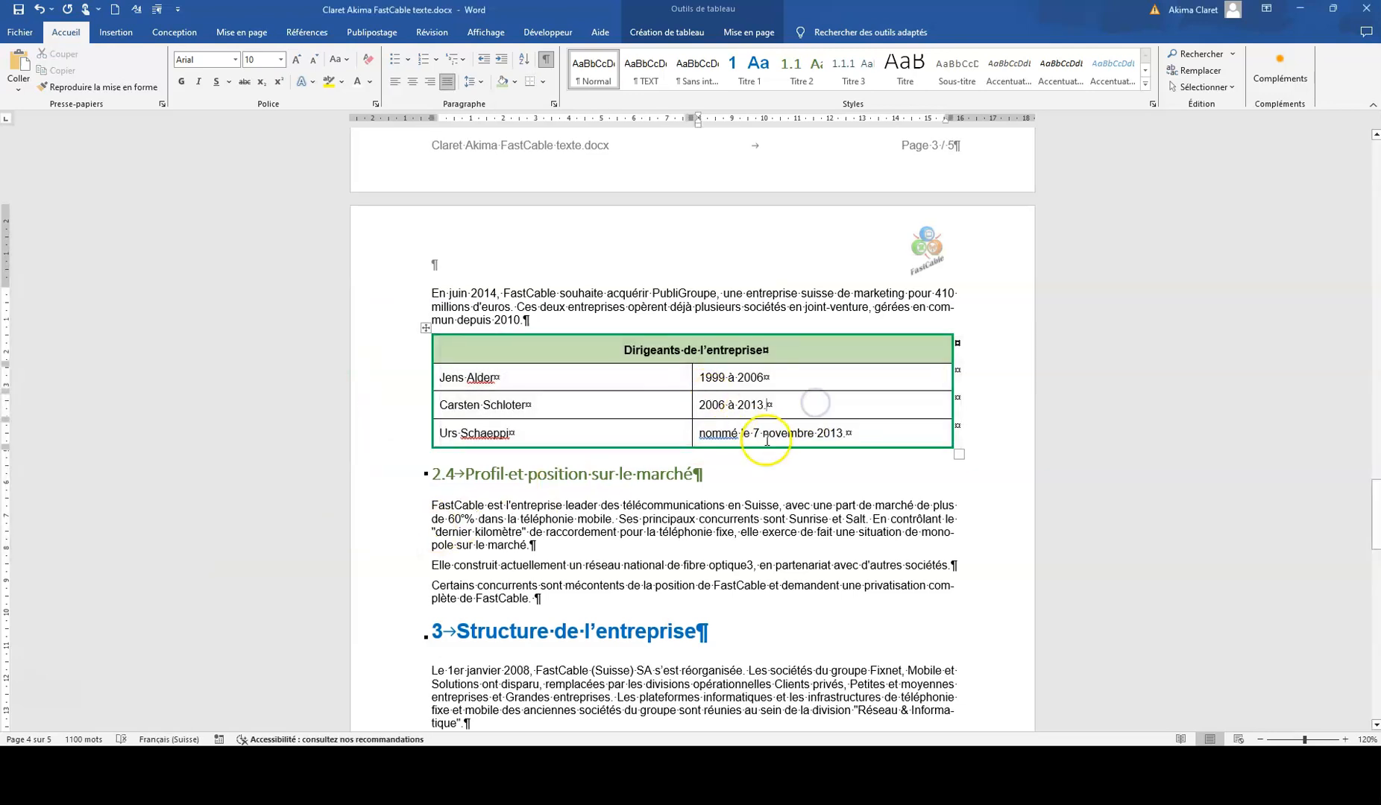
# Step: Ignore the grammar suggestion on "nommé" in the last row of the executives table
pyautogui.rightClick(710, 434)
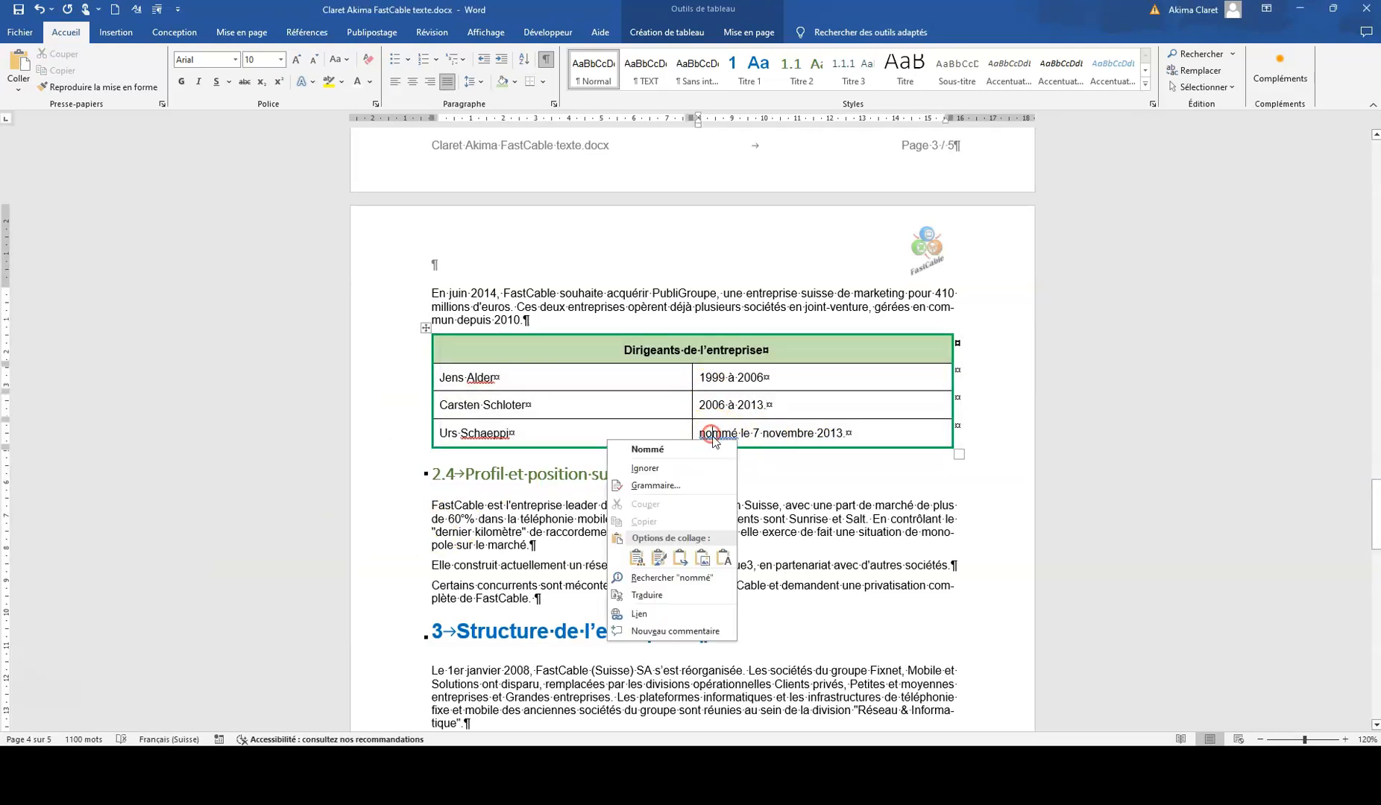
pyautogui.click(670, 467)
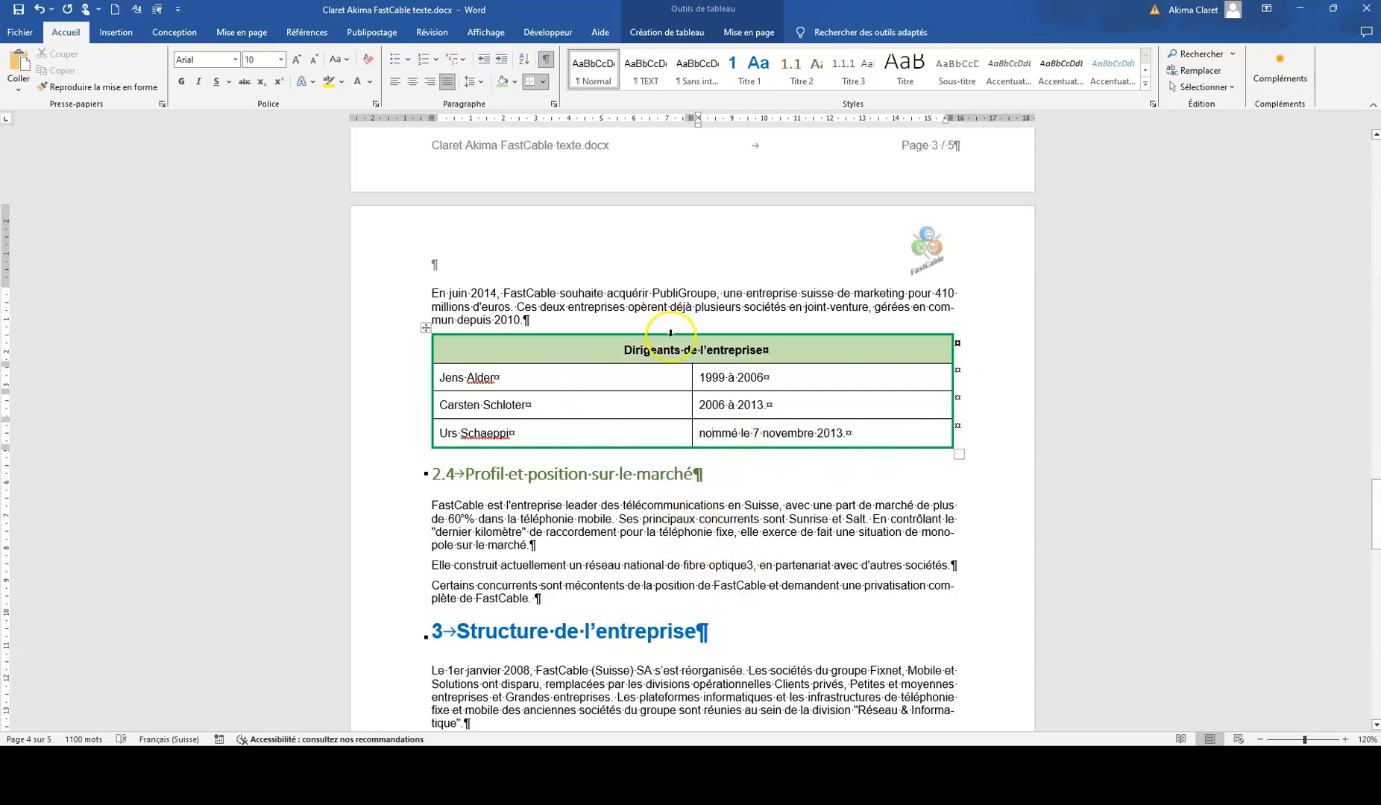
# Step: Replace every occurrence of "domaine" with "secteur" throughout the document
pyautogui.scroll(-15, 648, 483)
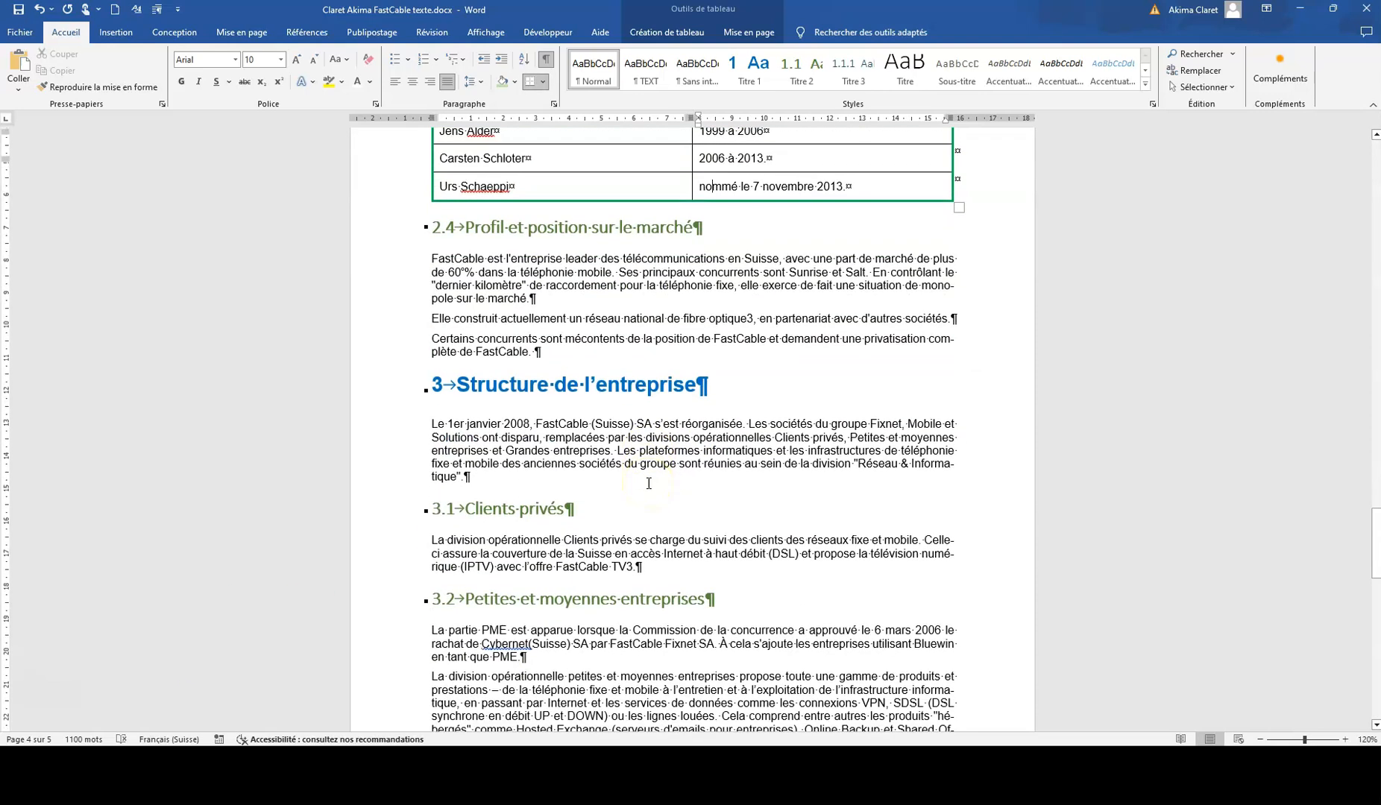
pyautogui.scroll(-3, 650, 483)
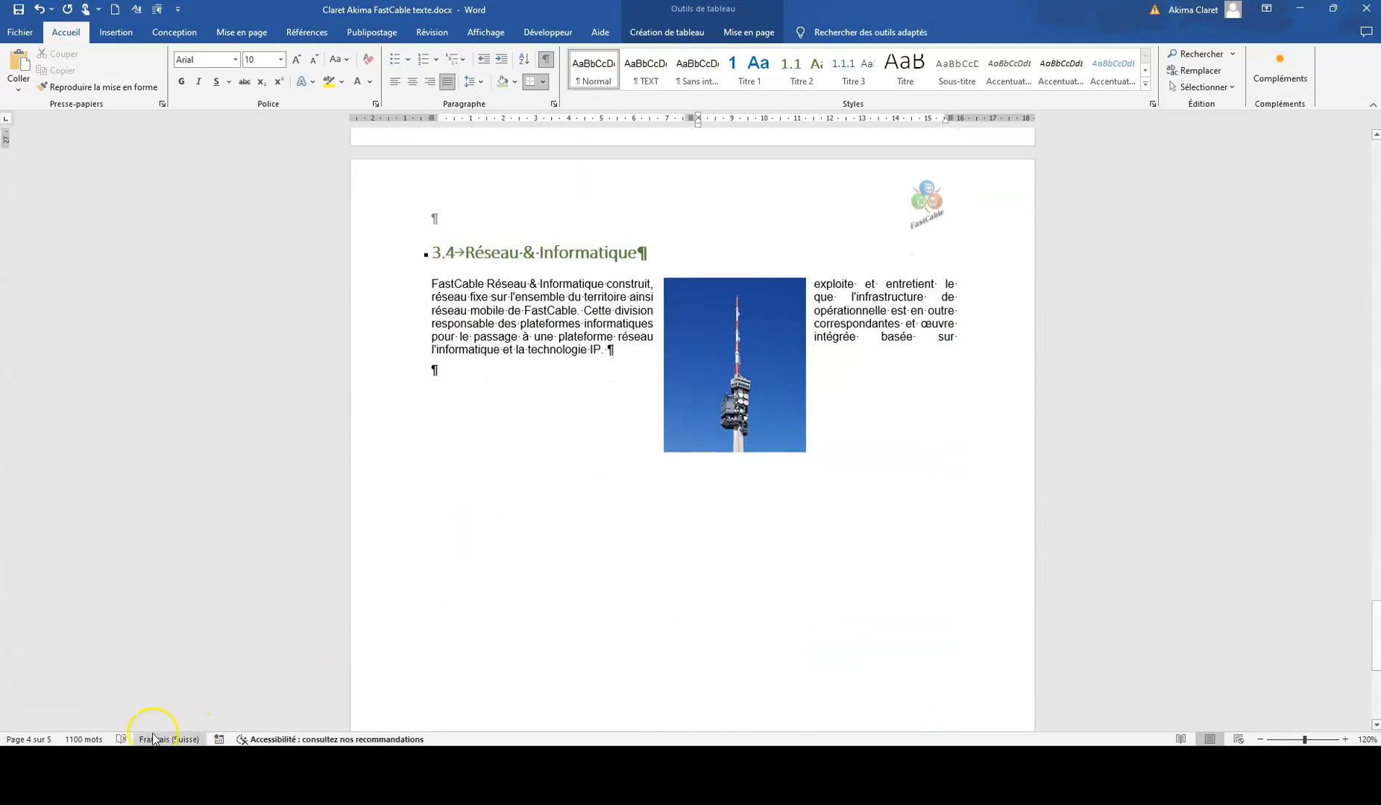
pyautogui.click(876, 302)
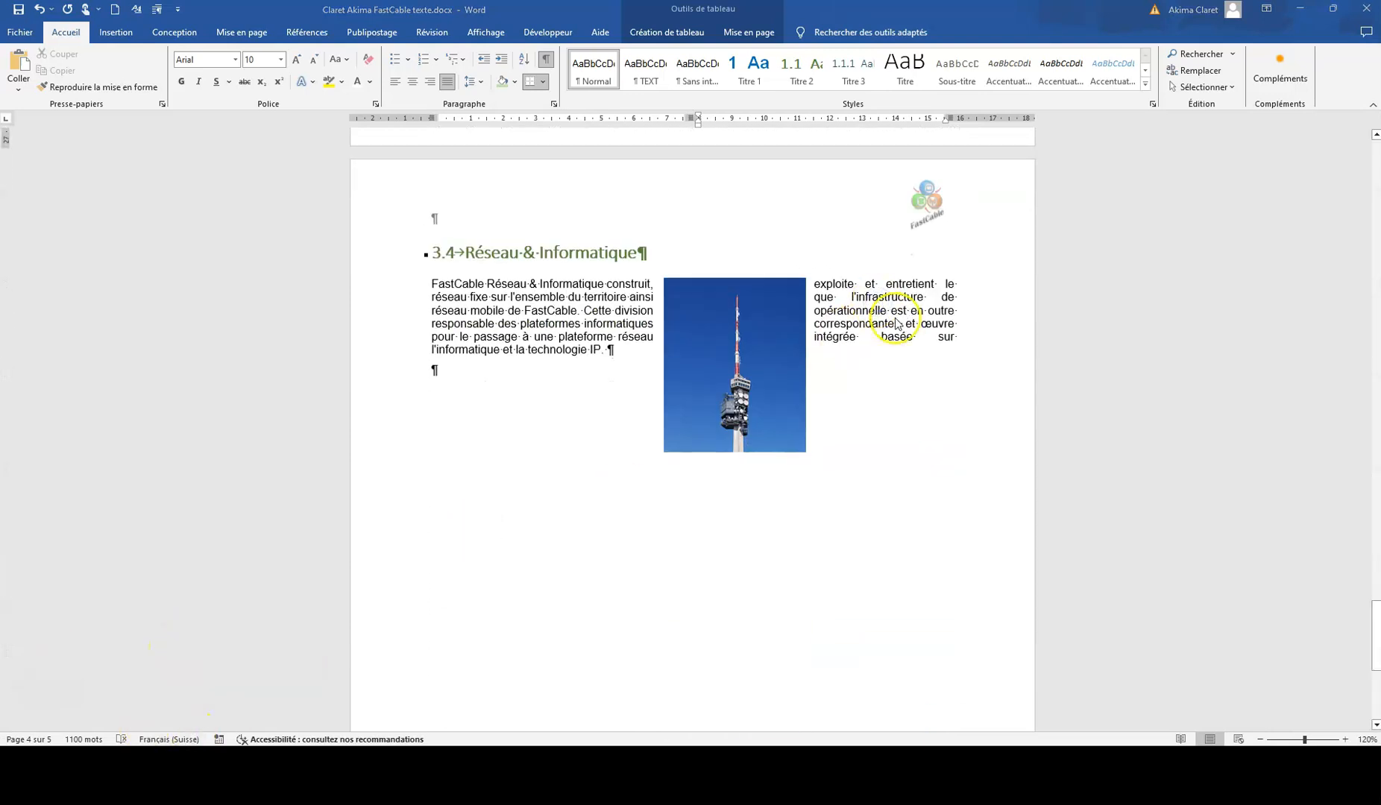
pyautogui.click(1232, 55)
pyautogui.click(1227, 89)
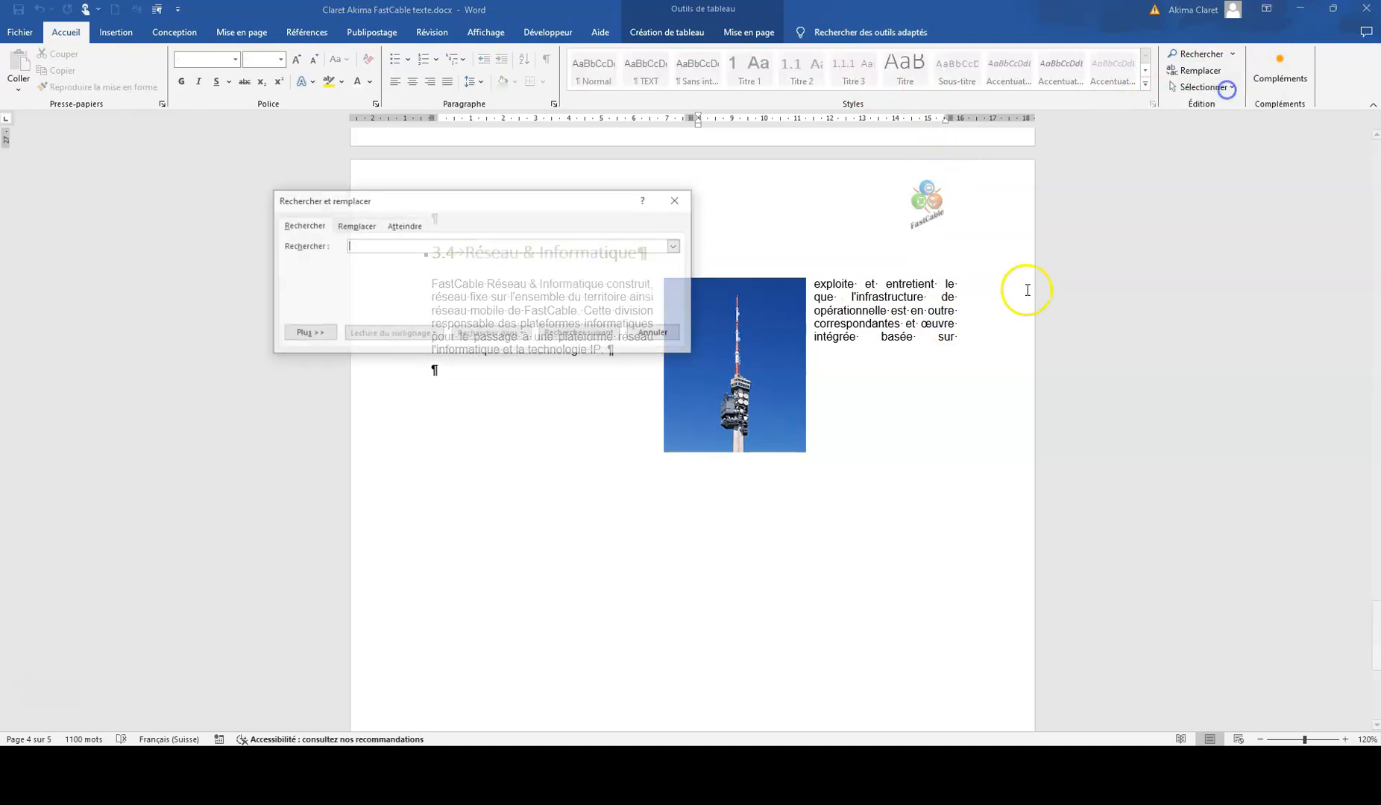
pyautogui.click(348, 226)
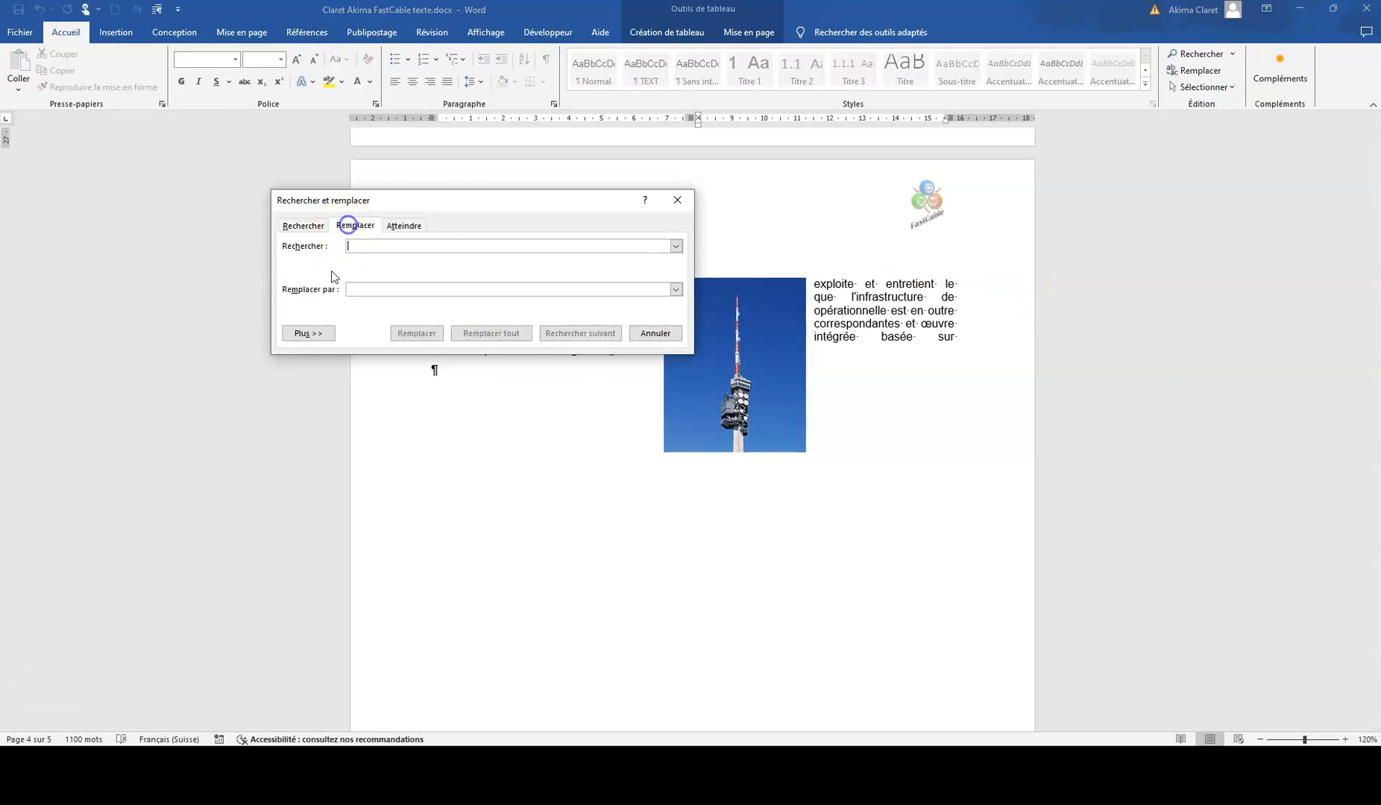
pyautogui.click(309, 333)
pyautogui.click(367, 246)
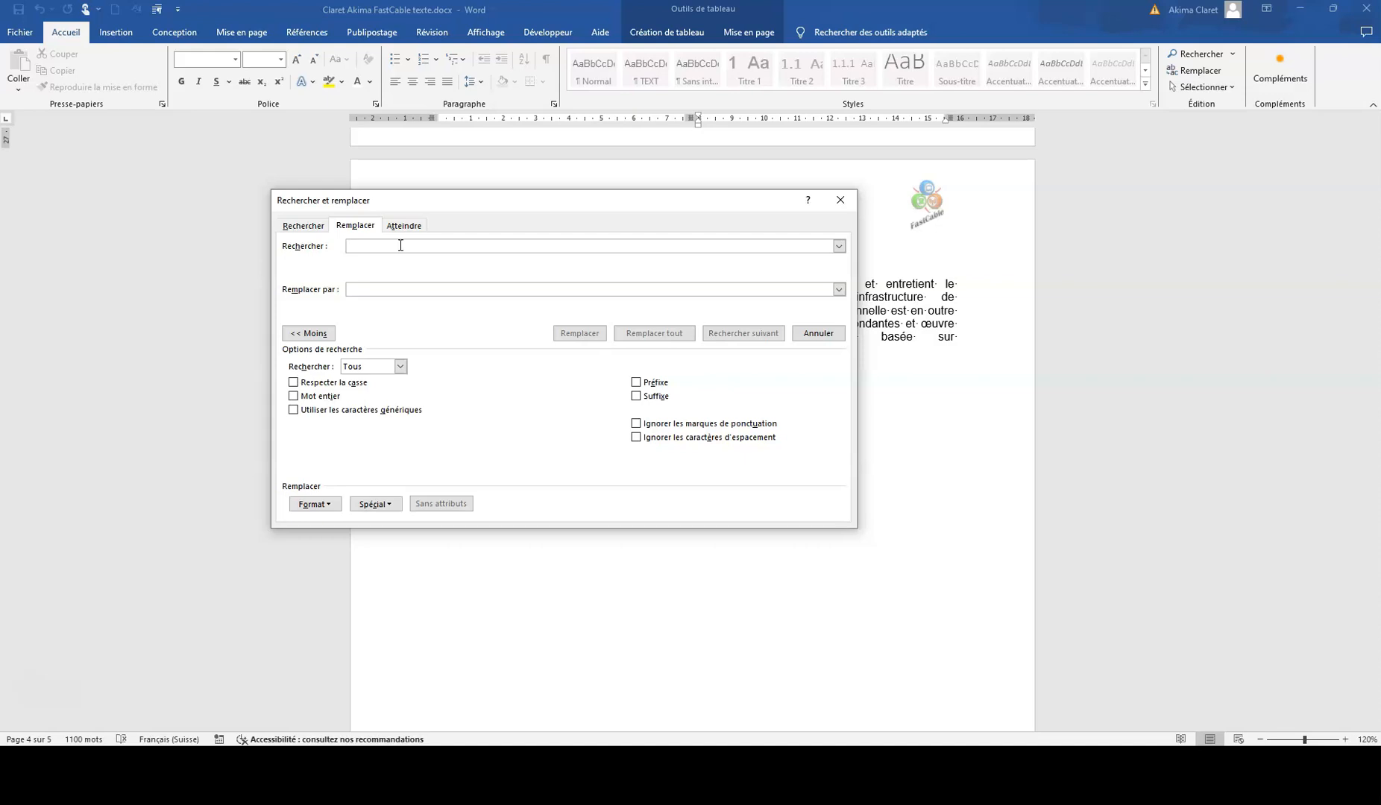
pyautogui.write('domaine')
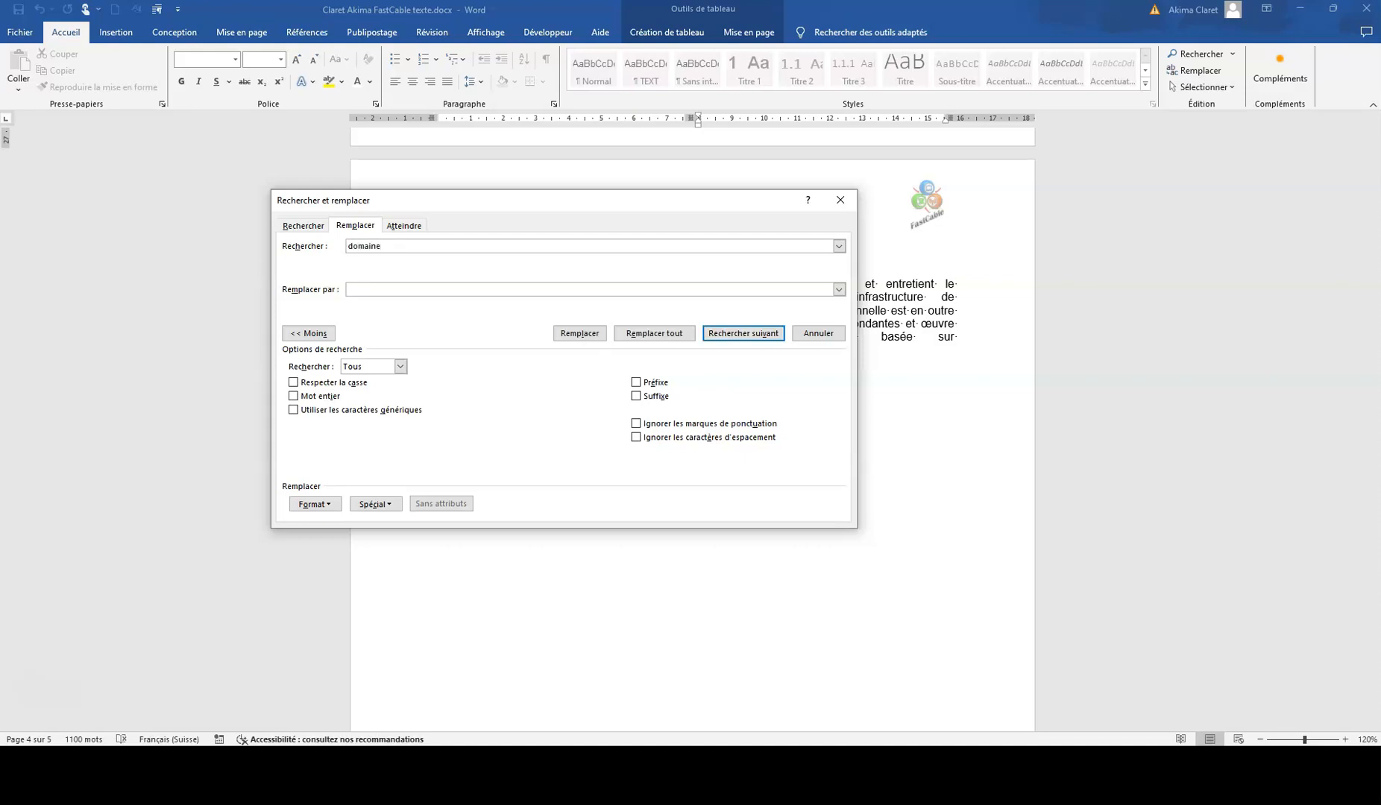
pyautogui.click(375, 290)
pyautogui.click(654, 333)
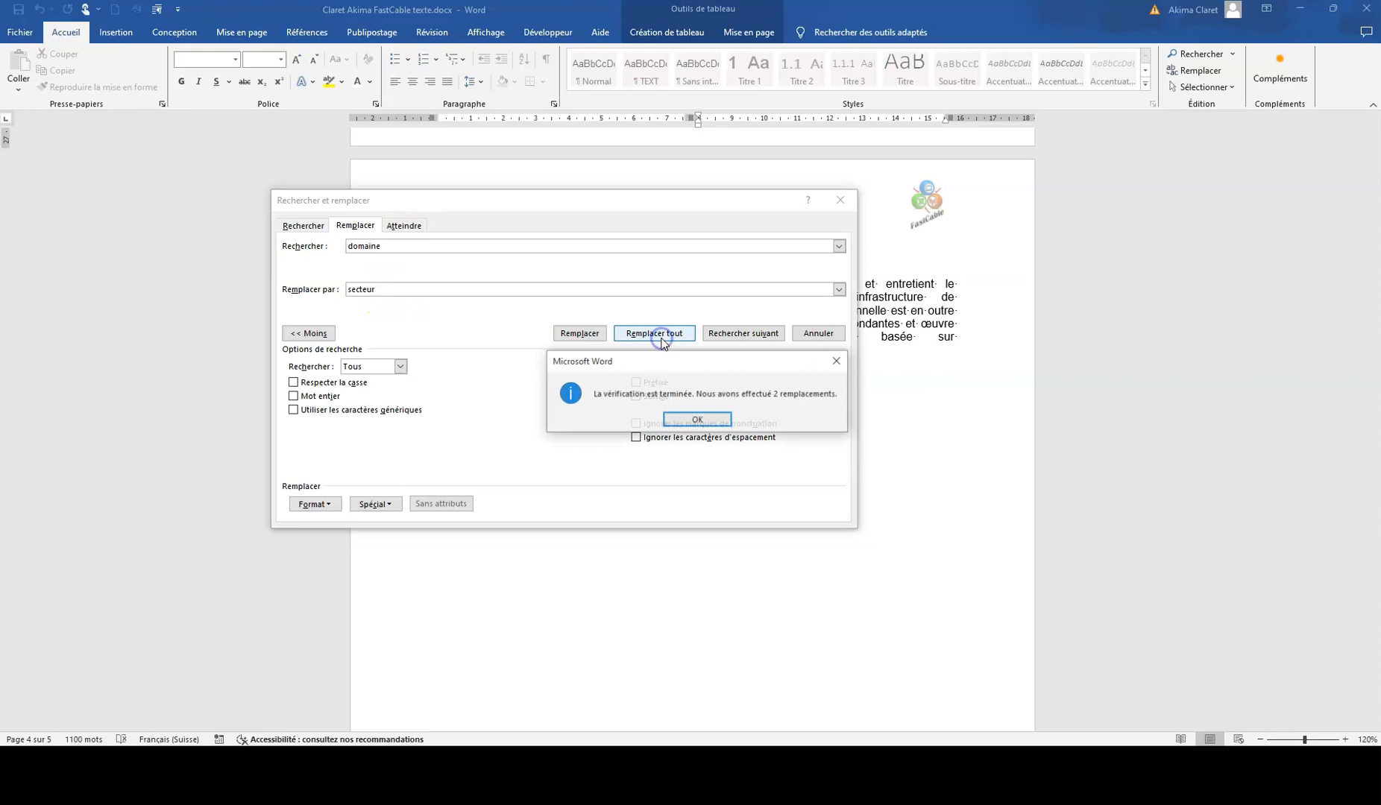
pyautogui.click(694, 419)
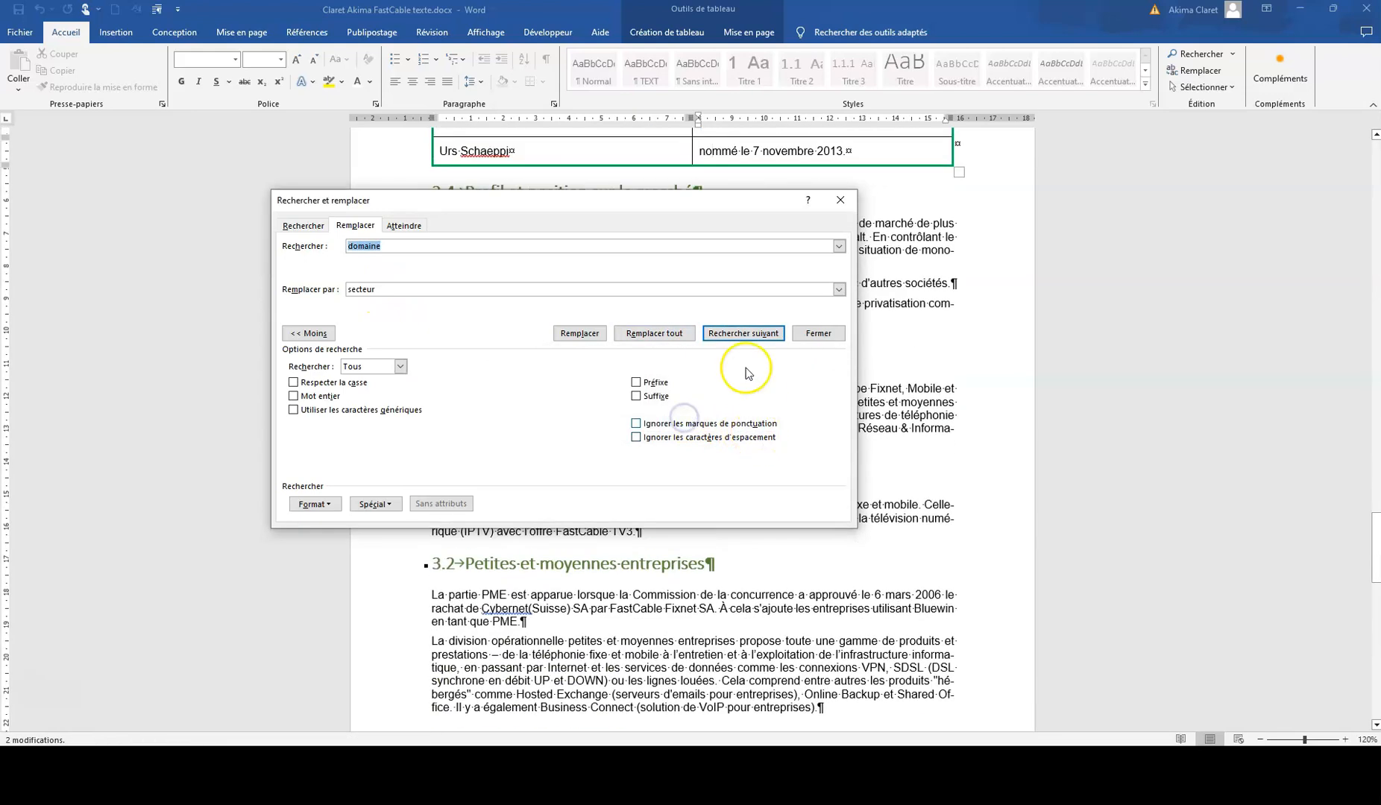
pyautogui.click(818, 335)
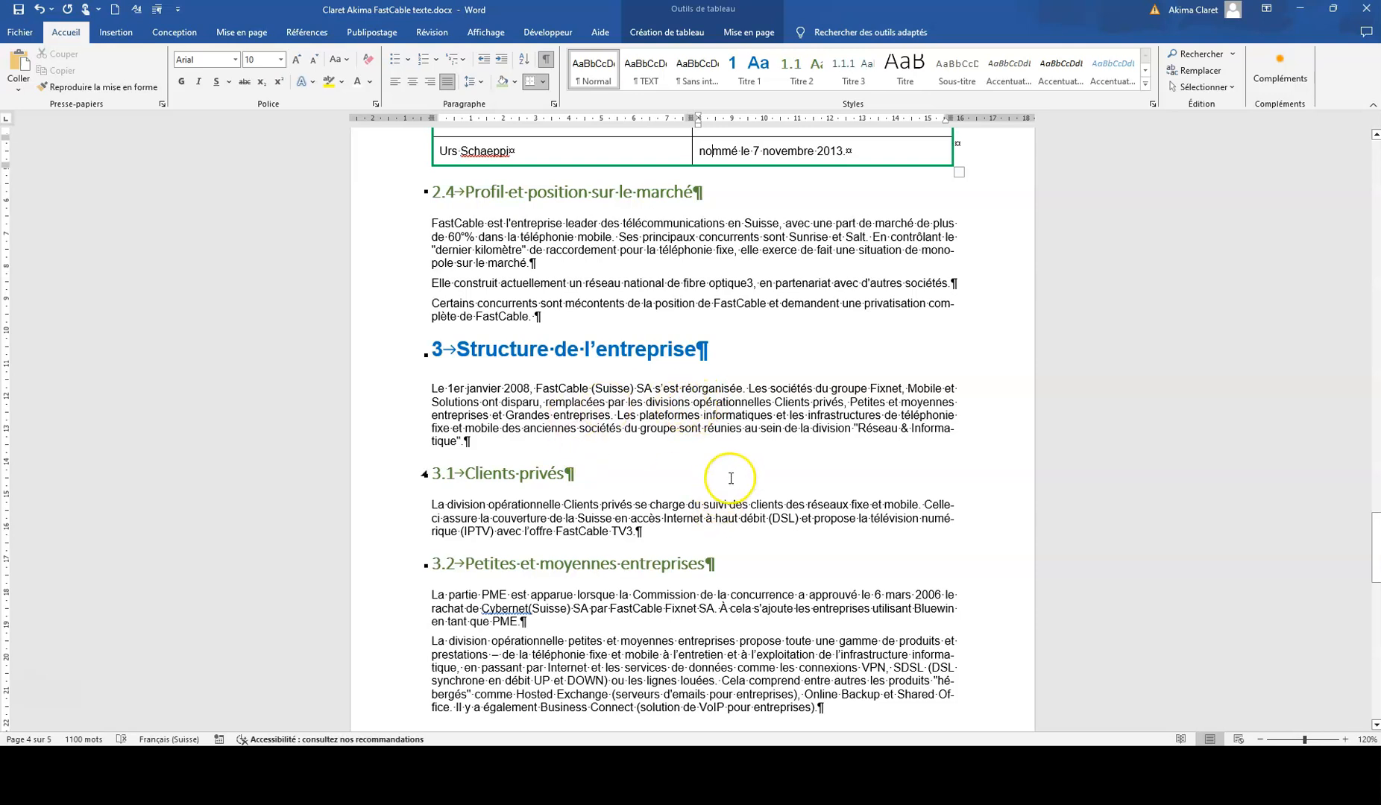
# Step: Update the entire table of contents under "Sommaire", including its headings and page numbers
pyautogui.scroll(4, 718, 510)
pyautogui.keyDown('ctrl'); pyautogui.scroll(-6, 726, 478); pyautogui.keyUp('ctrl')
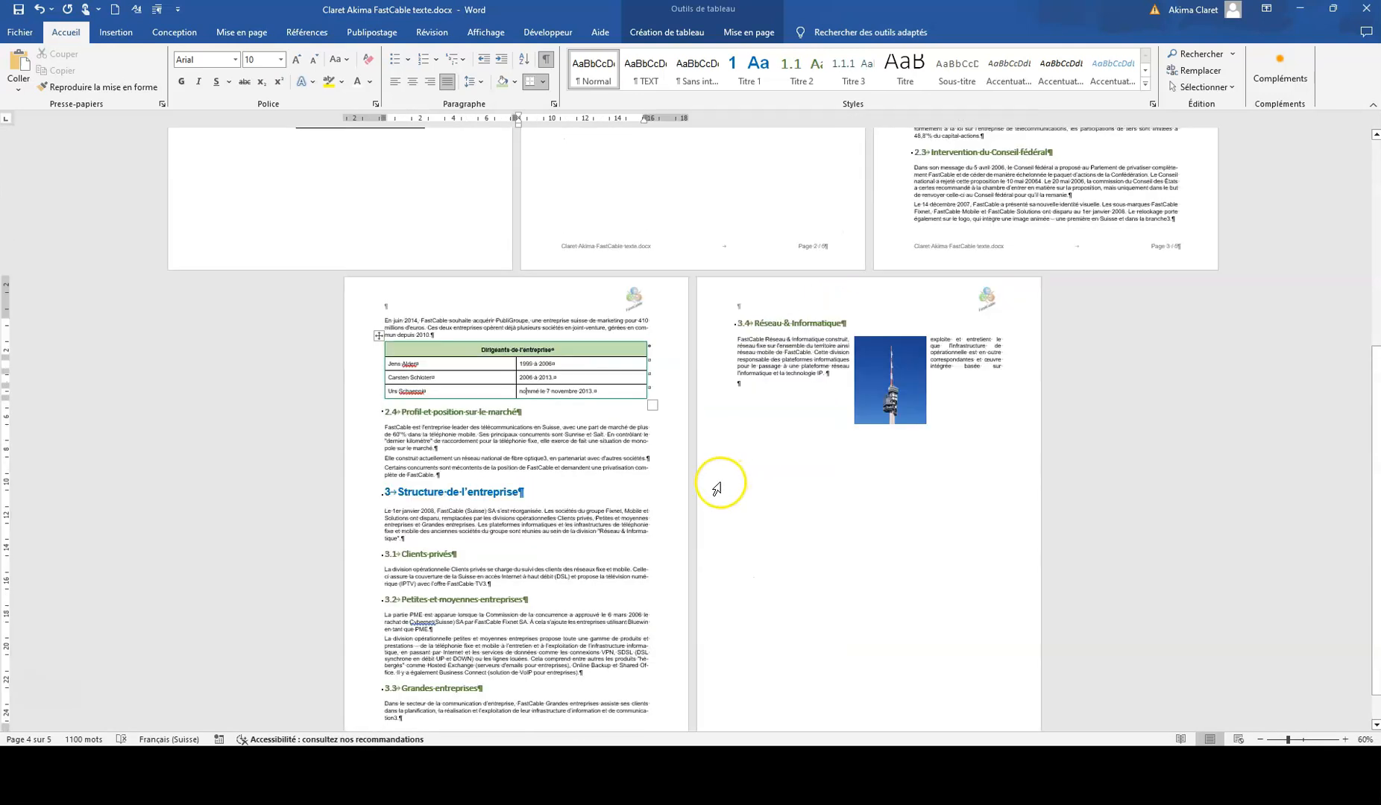
pyautogui.scroll(6, 712, 477)
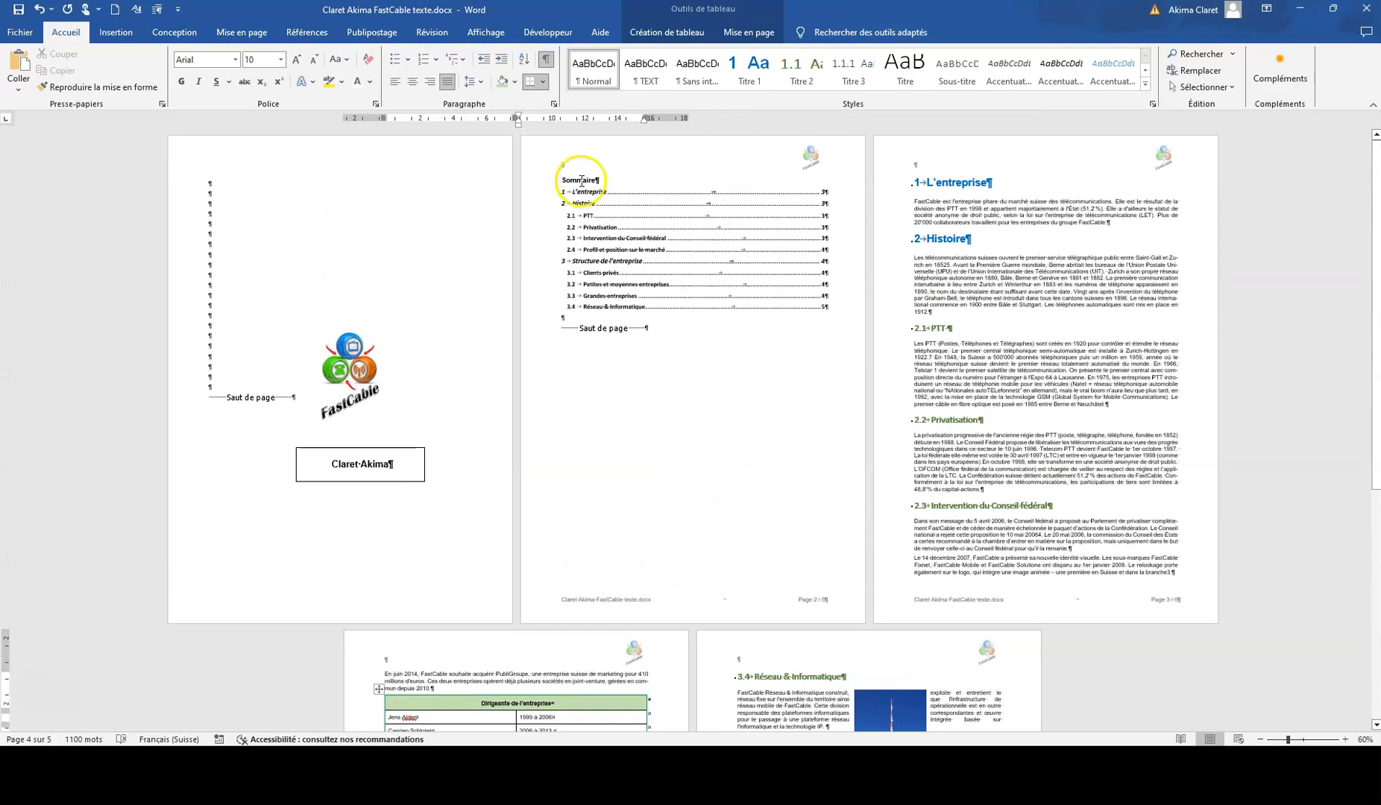
pyautogui.moveTo(567, 196); pyautogui.dragTo(826, 304)
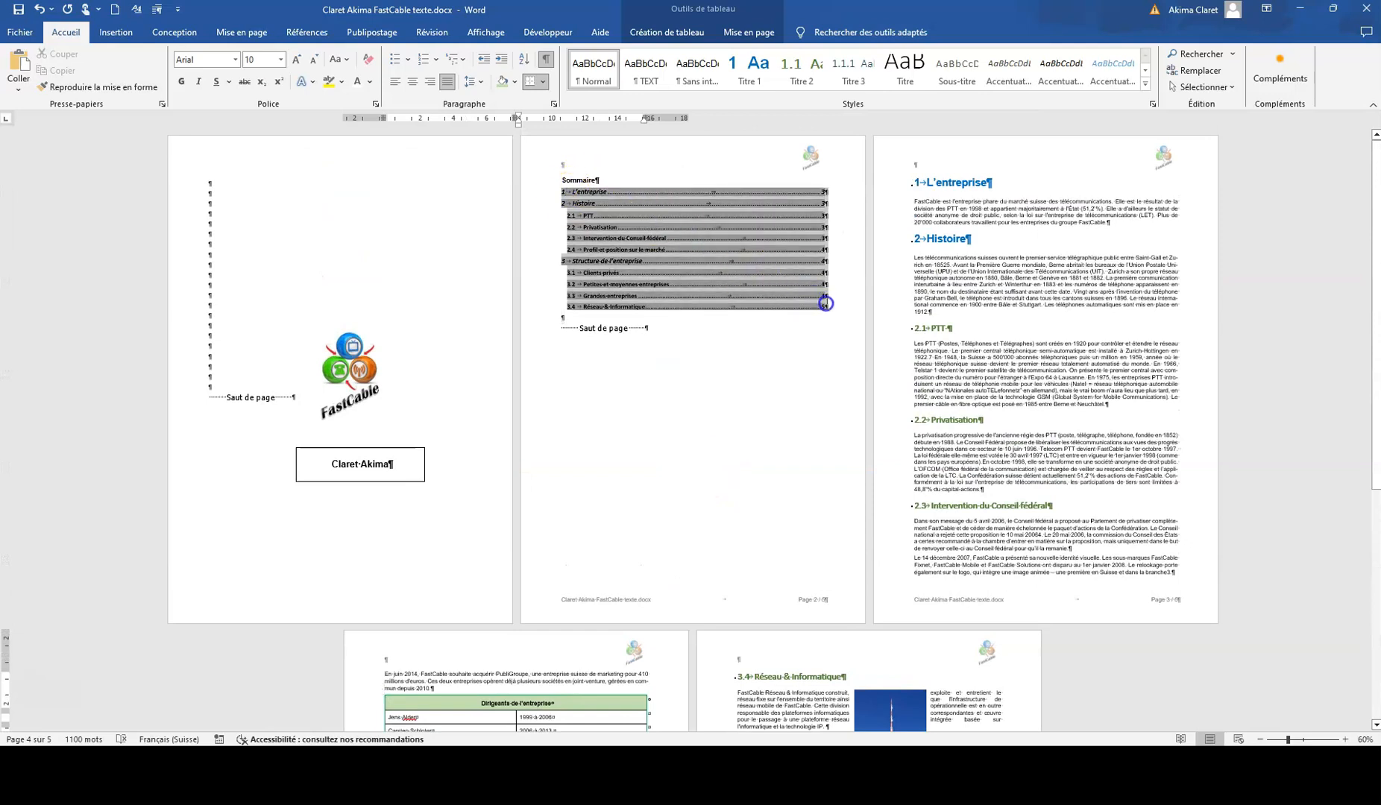
pyautogui.rightClick(647, 256)
pyautogui.click(712, 357)
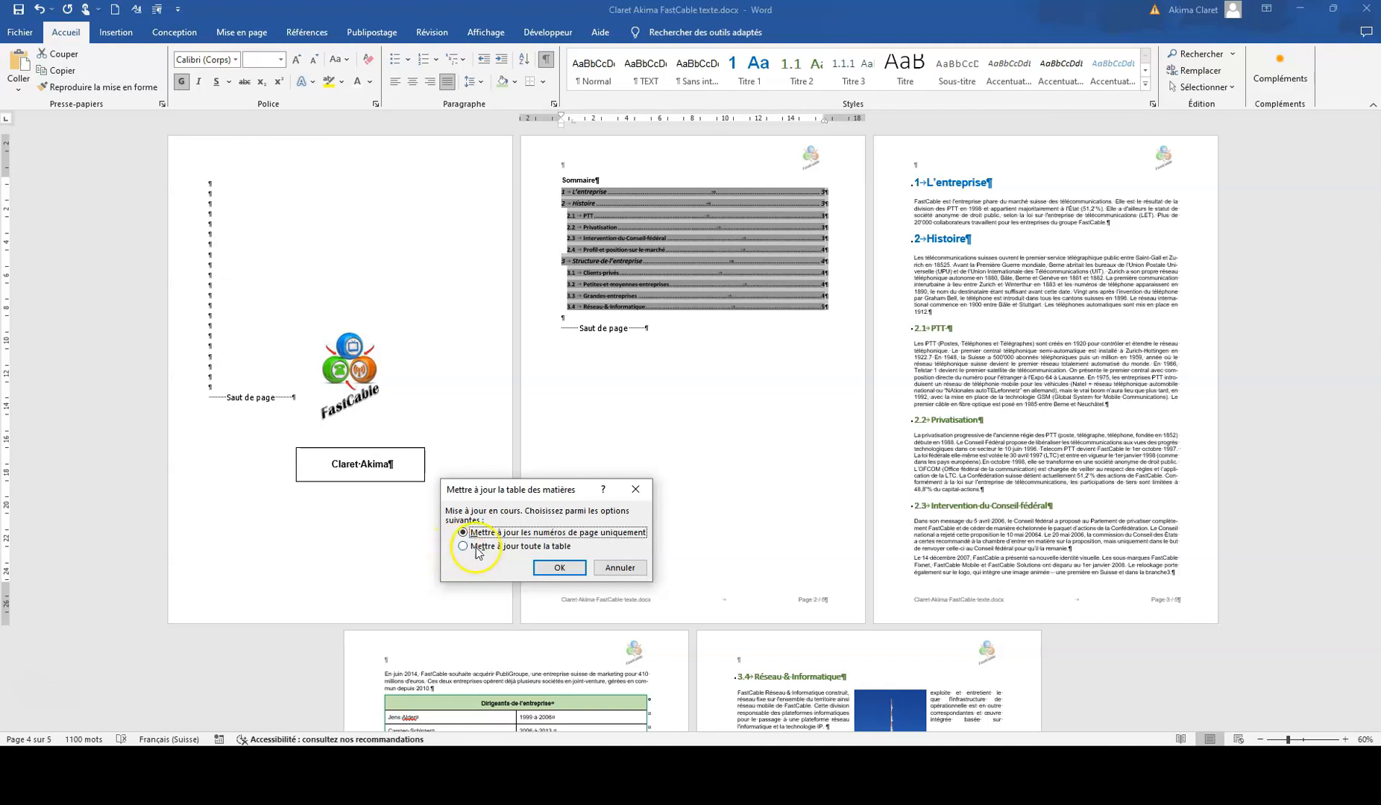
pyautogui.click(464, 547)
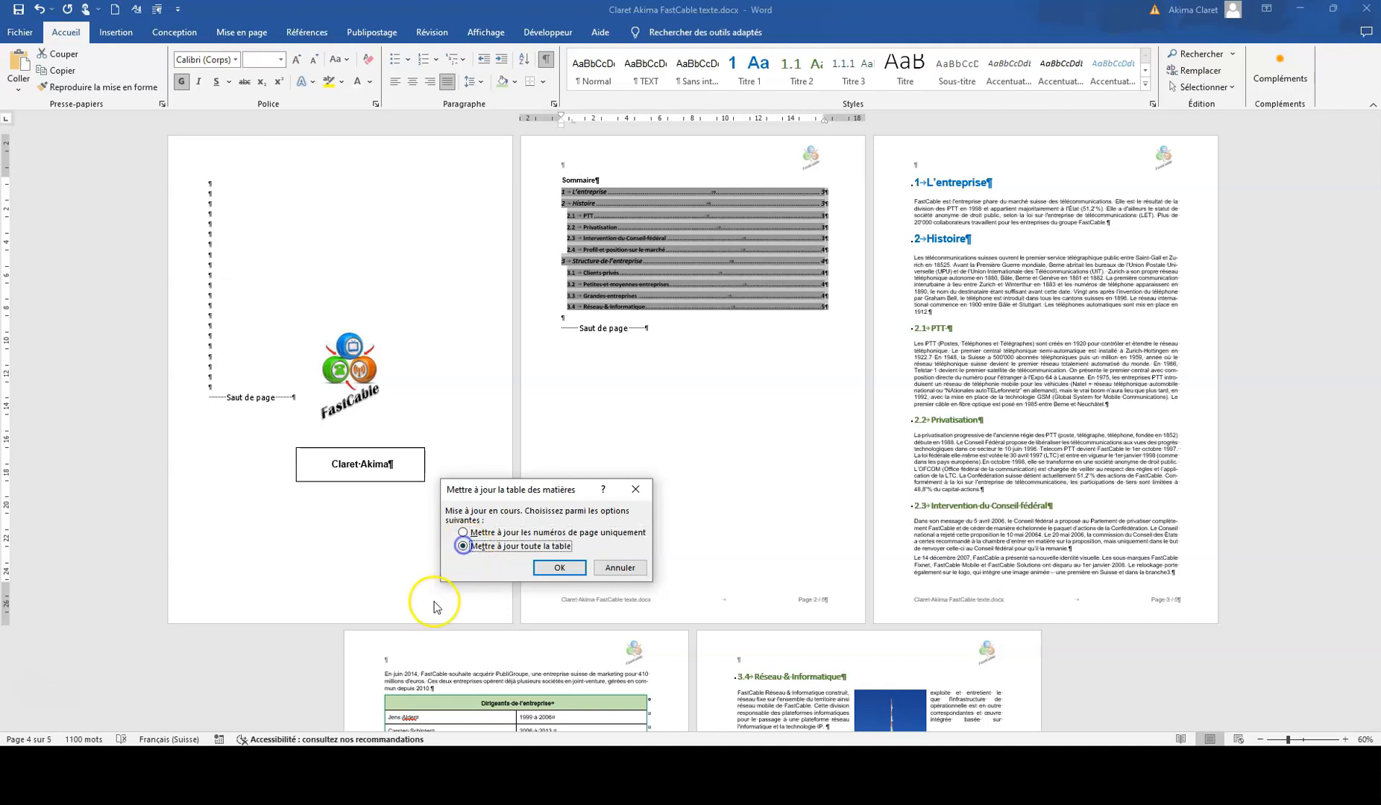
pyautogui.click(556, 568)
# Step: Hide the formatting marks and look over the document's pages through to the last one
pyautogui.click(546, 59)
pyautogui.scroll(-3, 1003, 415)
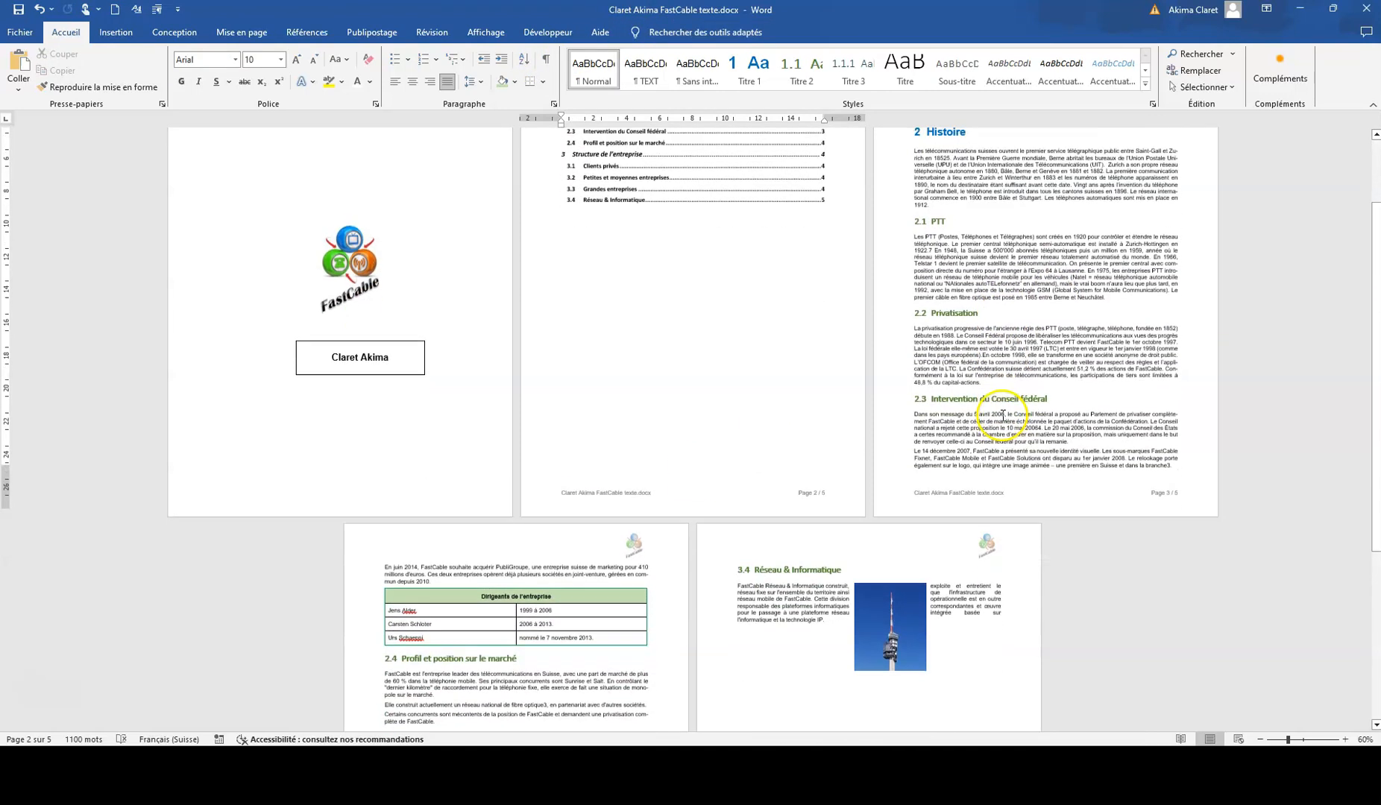
pyautogui.scroll(-8, 1003, 416)
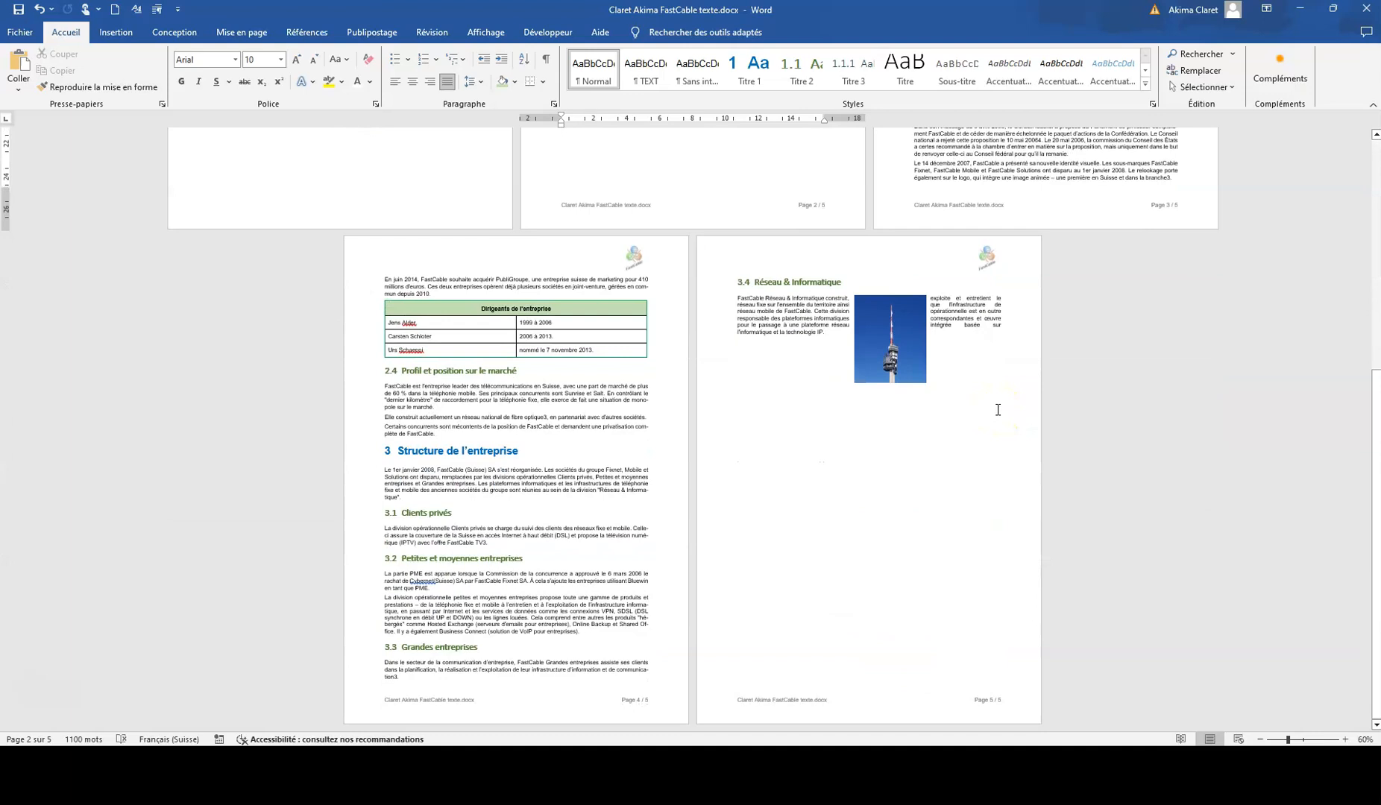